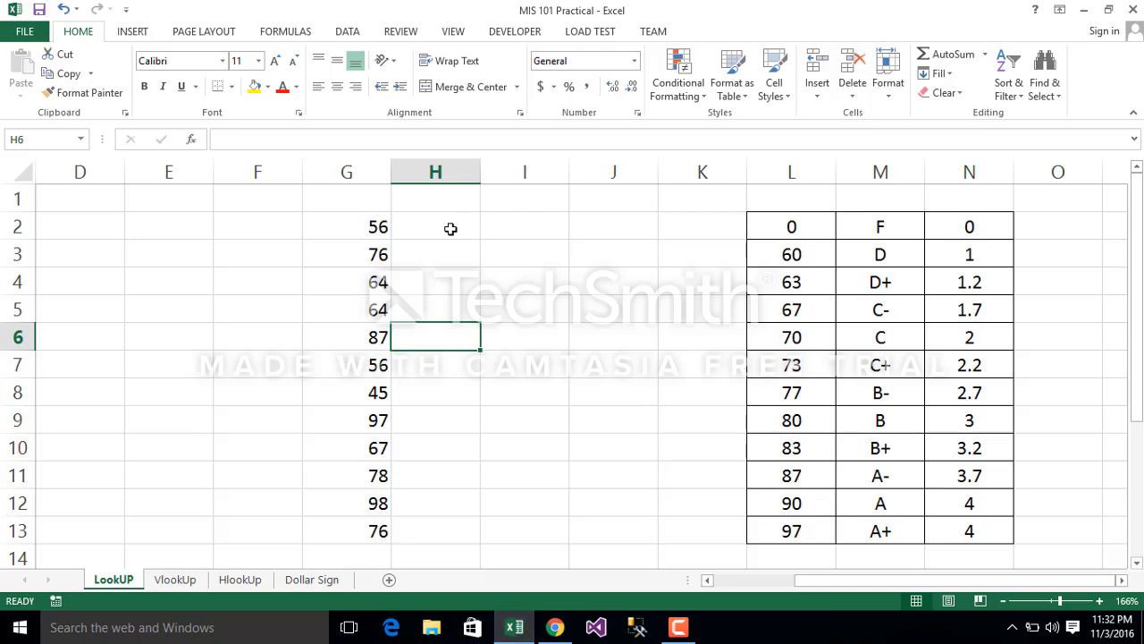
Step: Examine the three columns of the grading table in L2:N13, covering score thresholds, letter grades and grade points
{"action": "left_click", "coordinate": [415, 225]}
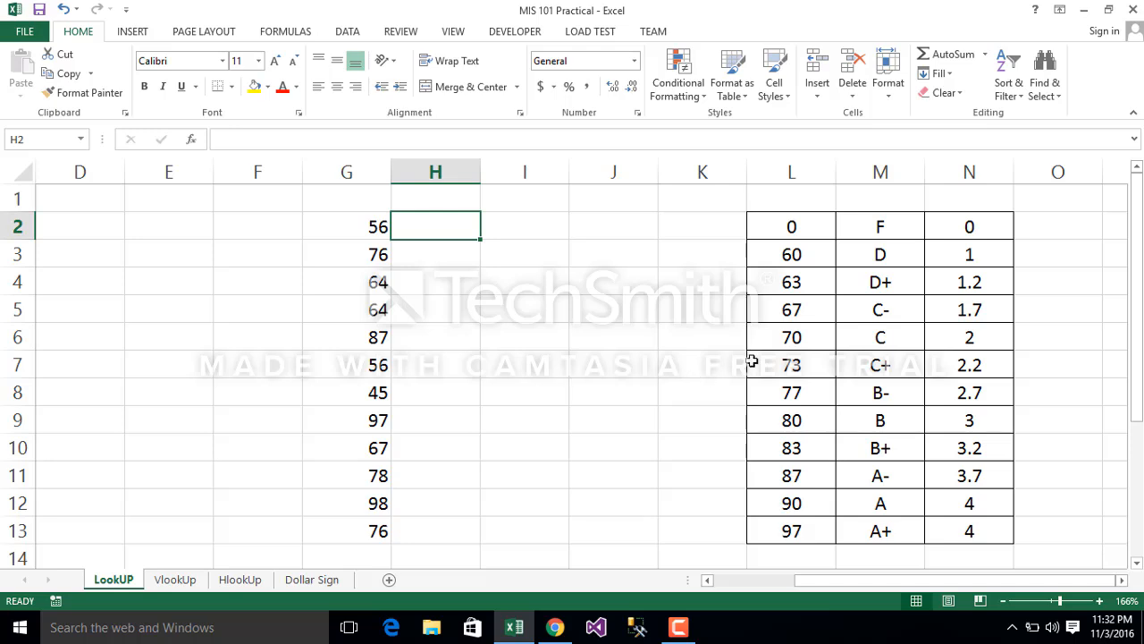
{"action": "left_click", "coordinate": [798, 224]}
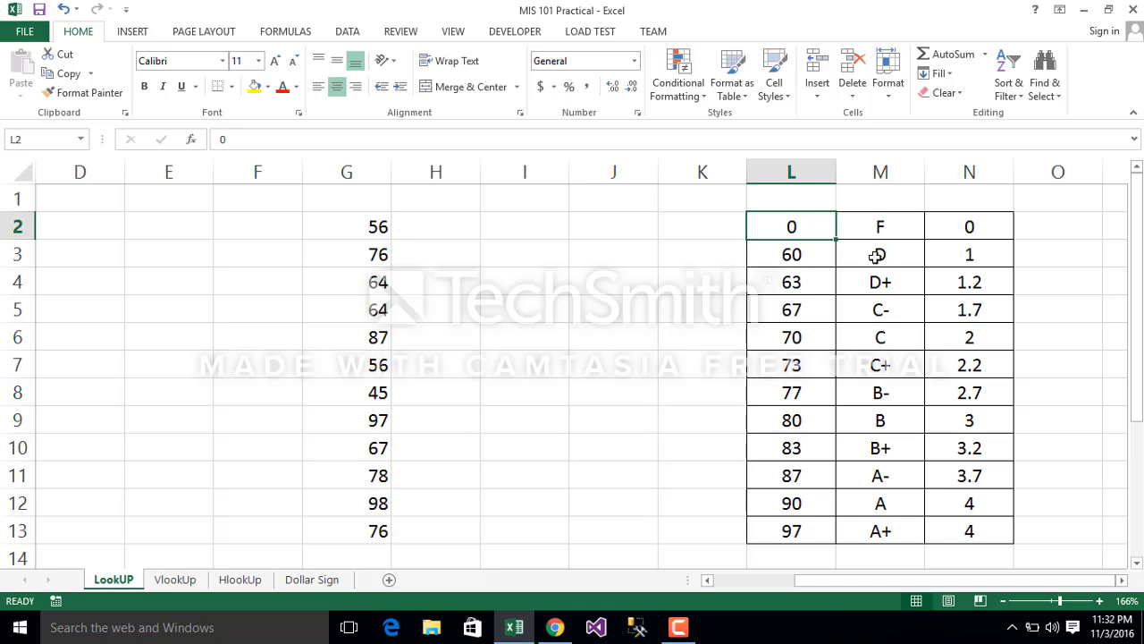
{"action": "left_click", "coordinate": [800, 272]}
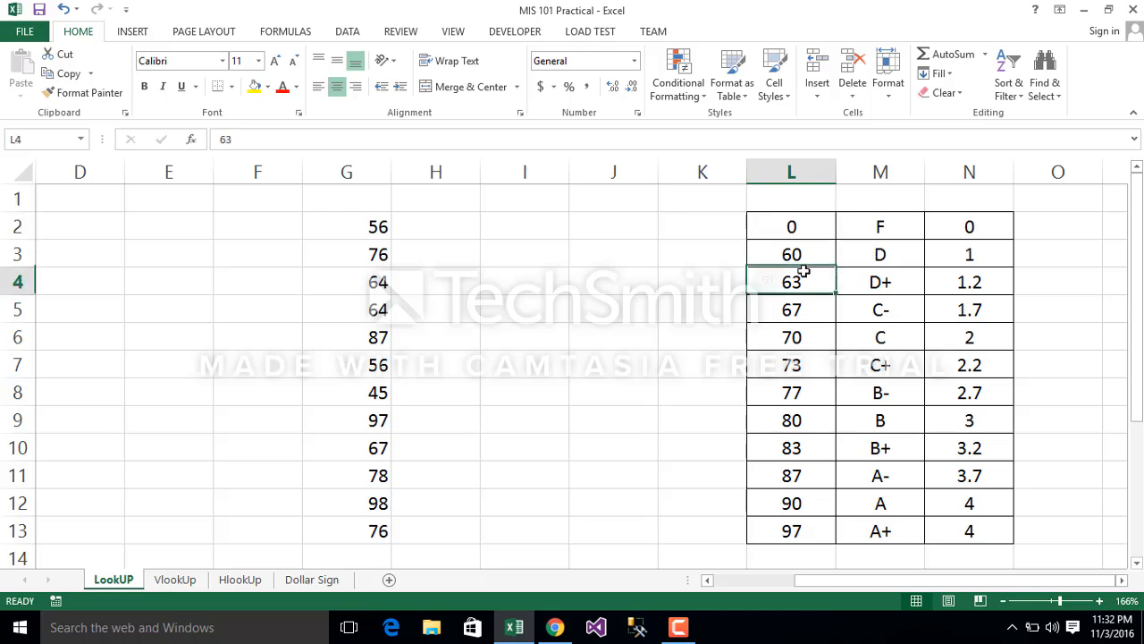
{"action": "left_click_drag", "start_coordinate": [794, 224], "coordinate": [807, 522]}
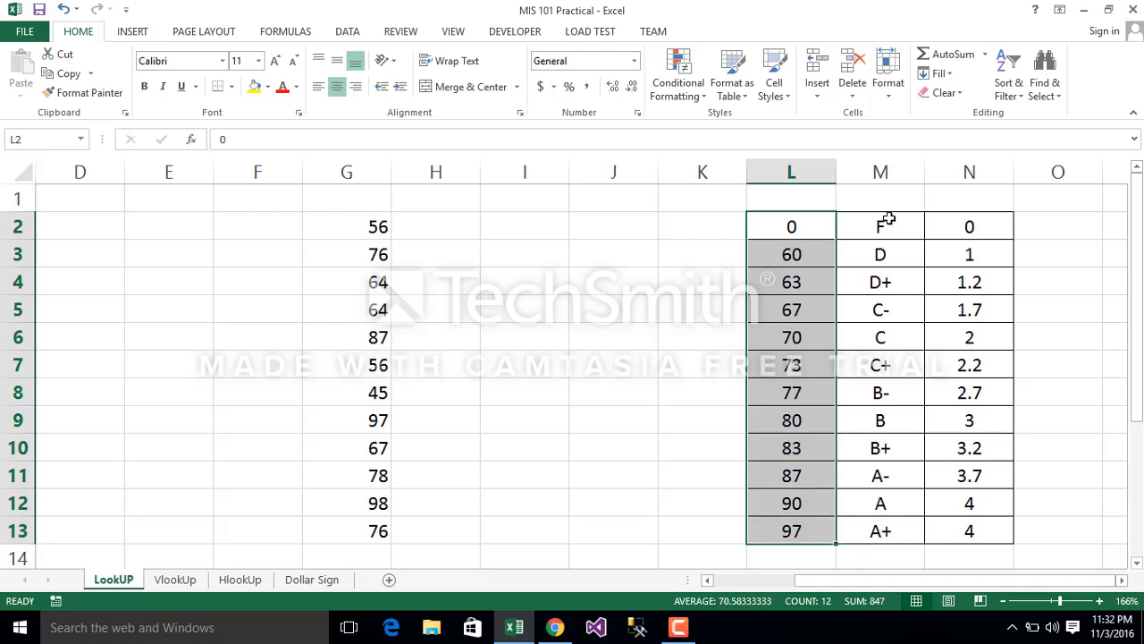
{"action": "left_click_drag", "start_coordinate": [888, 219], "coordinate": [894, 529]}
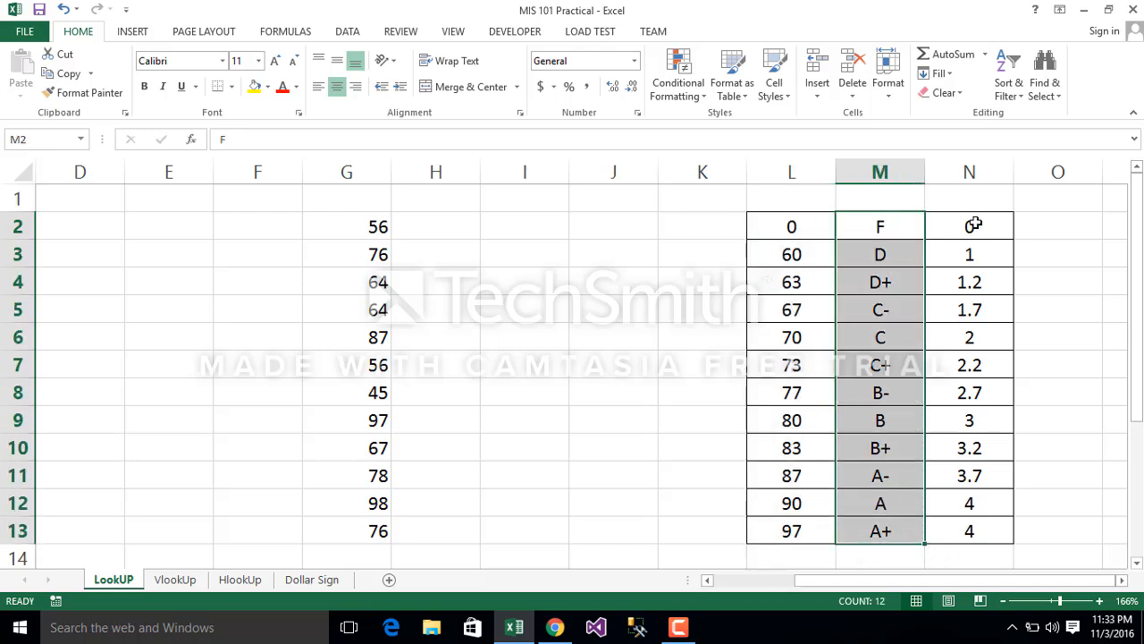
{"action": "left_click_drag", "start_coordinate": [972, 225], "coordinate": [1004, 502]}
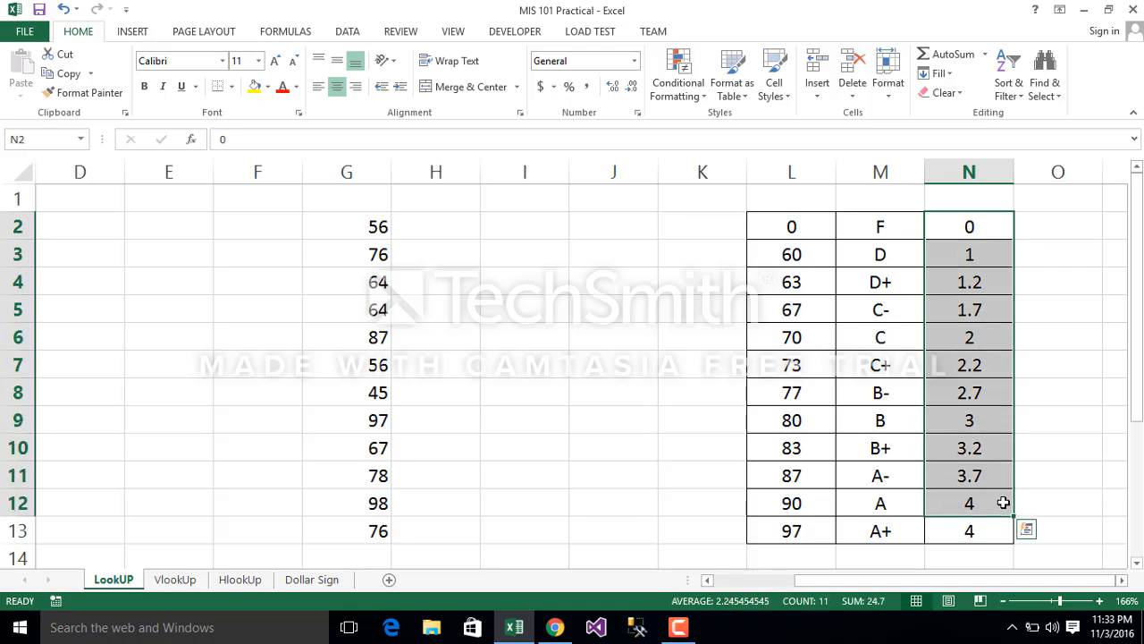
Step: Check the order of the score thresholds in column L, from L2 down to L10
{"action": "left_click", "coordinate": [796, 228]}
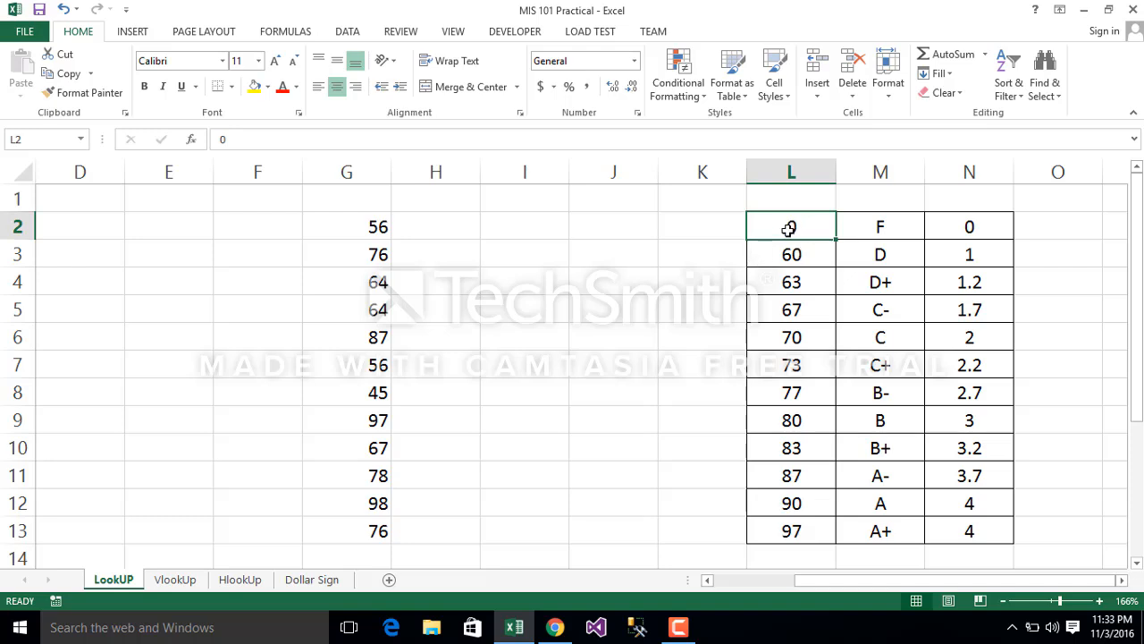
{"action": "left_click", "coordinate": [782, 269]}
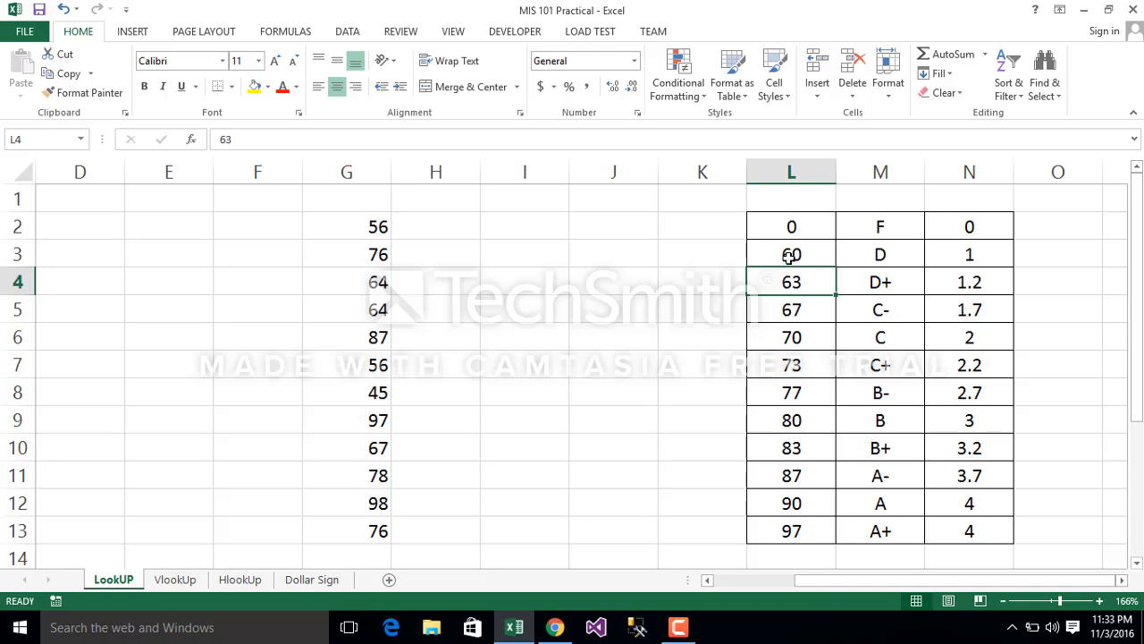
{"action": "mouse_move", "coordinate": [789, 256]}
{"action": "left_mouse_down"}
{"action": "mouse_move", "coordinate": [787, 299]}
{"action": "mouse_move", "coordinate": [799, 271]}
{"action": "left_mouse_up"}
{"action": "left_click", "coordinate": [798, 271]}
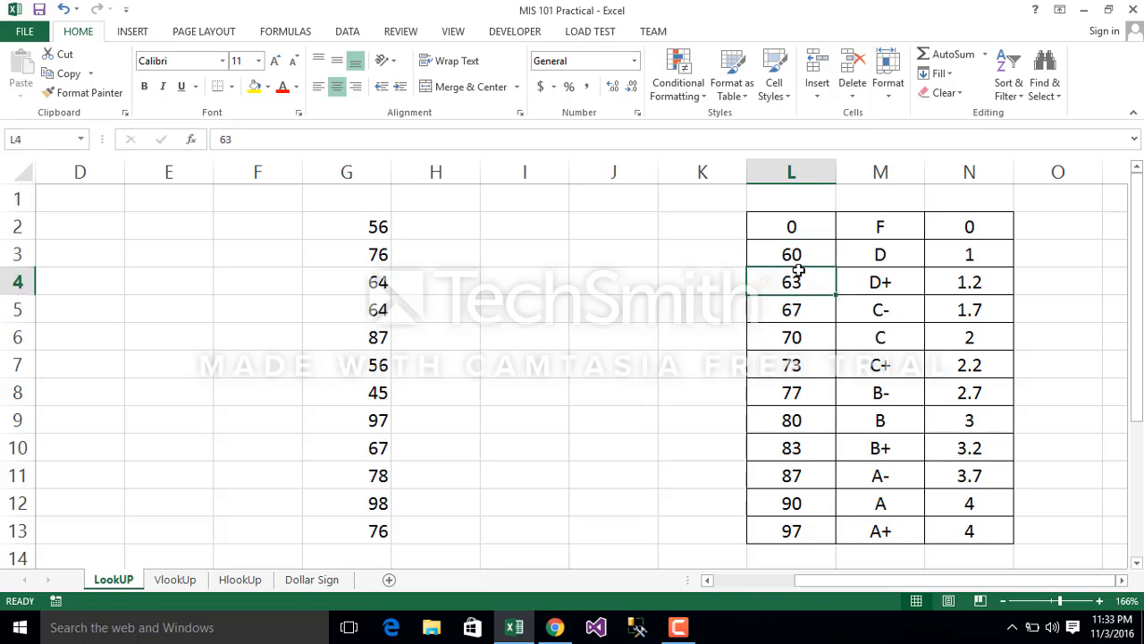
{"action": "left_click", "coordinate": [794, 320]}
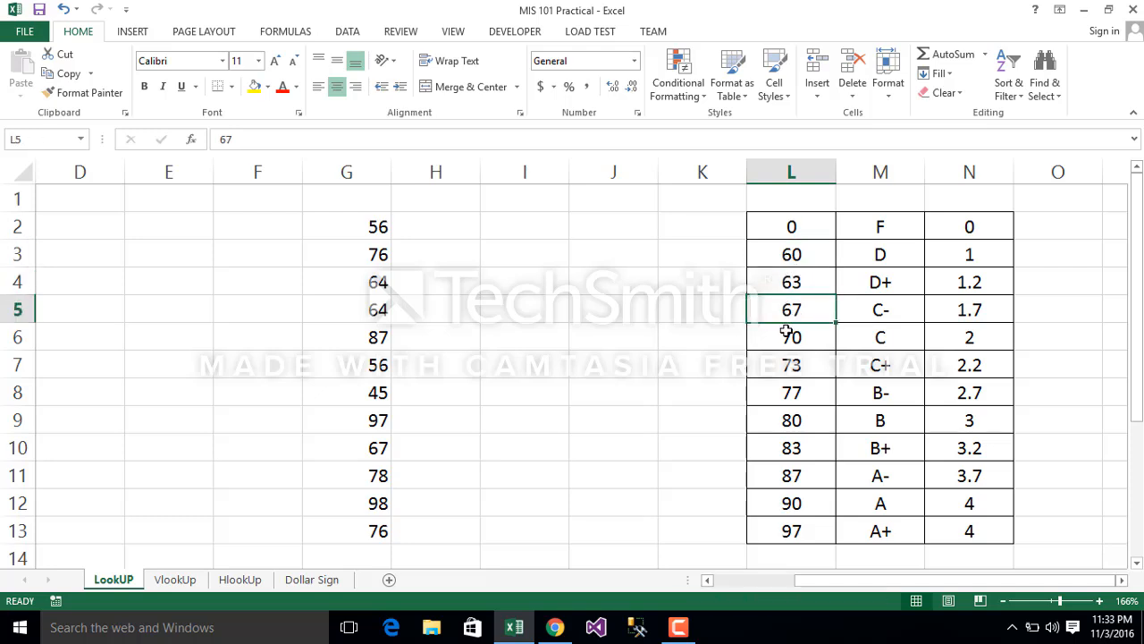
{"action": "left_click", "coordinate": [787, 335]}
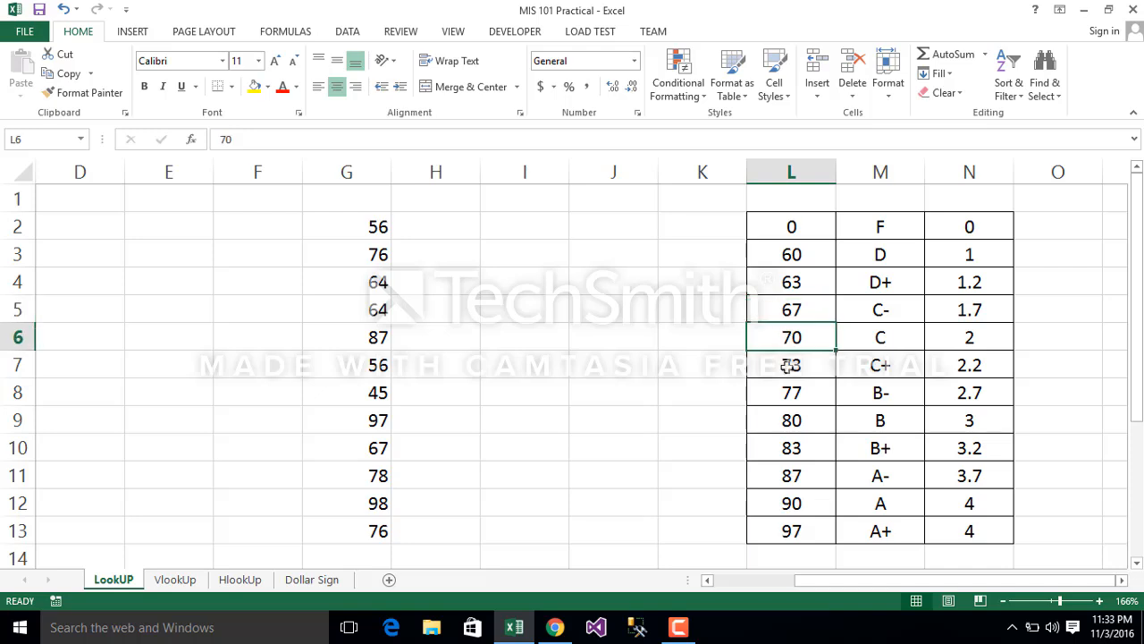
{"action": "left_click", "coordinate": [787, 367]}
{"action": "left_click", "coordinate": [785, 389]}
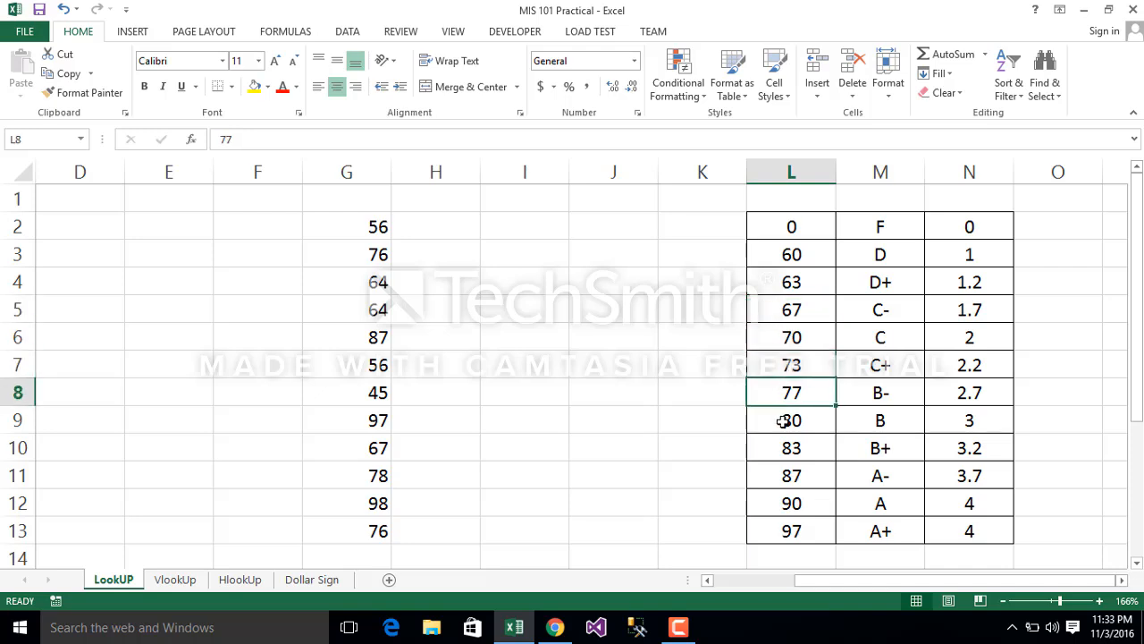
{"action": "left_click", "coordinate": [783, 421]}
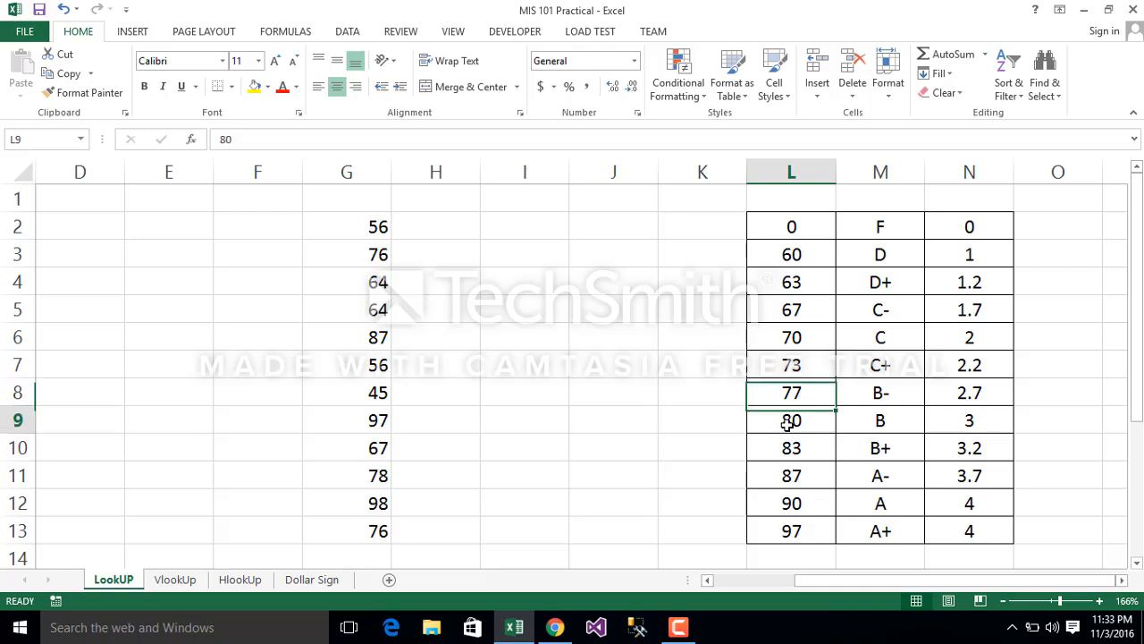
{"action": "left_click", "coordinate": [783, 445]}
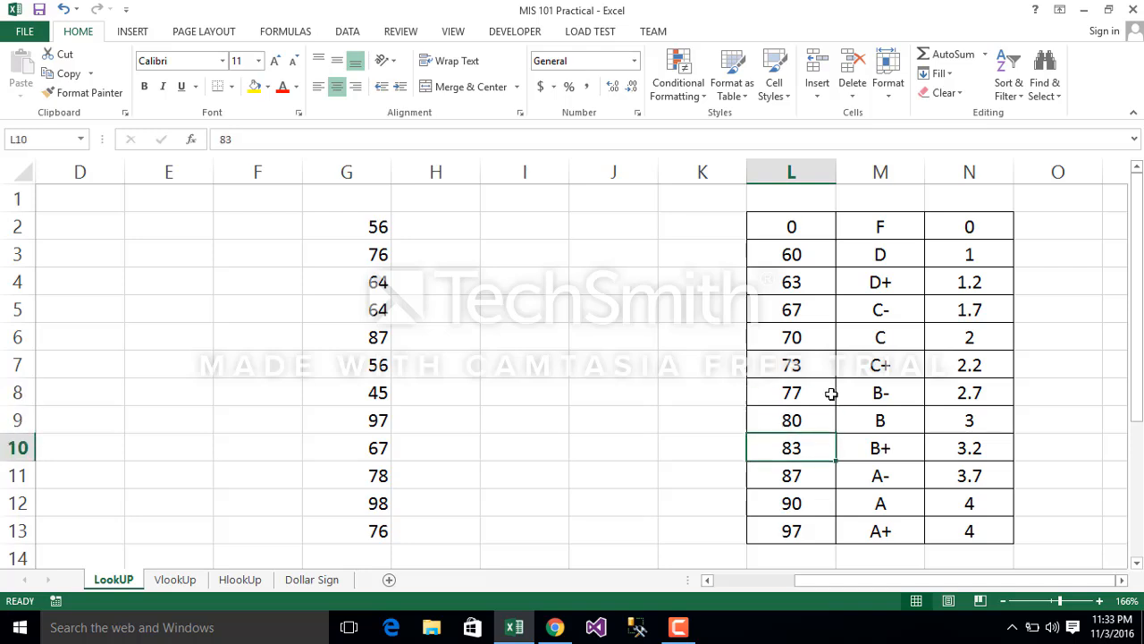
Step: Review how the score thresholds in column L correspond to the letter grades and grade points in the first and last table rows
{"action": "left_click", "coordinate": [798, 224]}
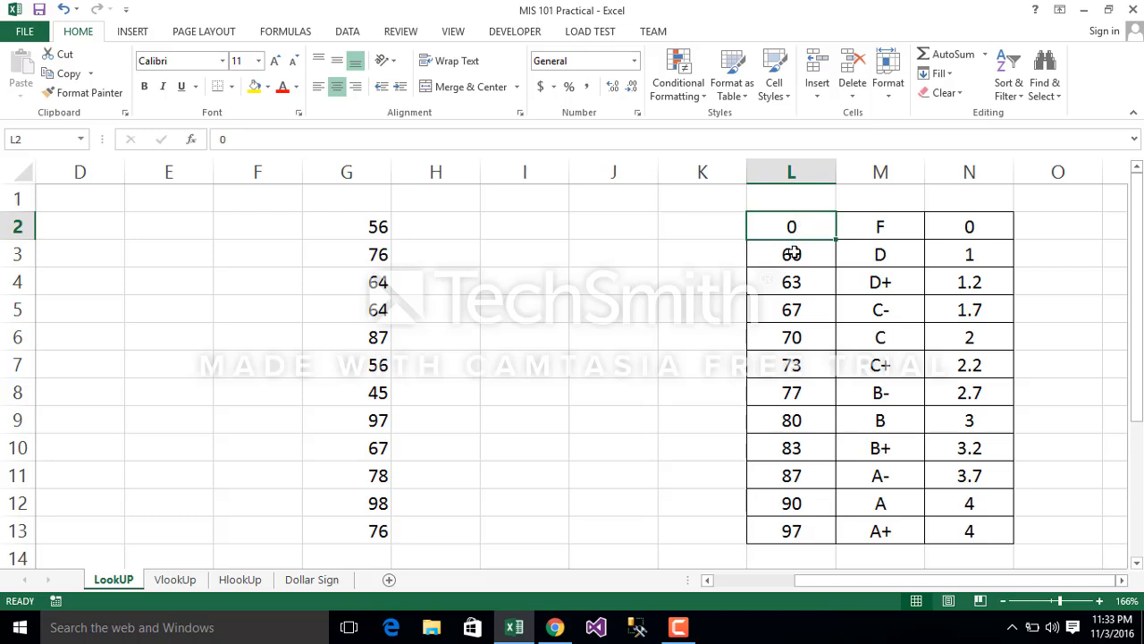
{"action": "left_click", "coordinate": [793, 254]}
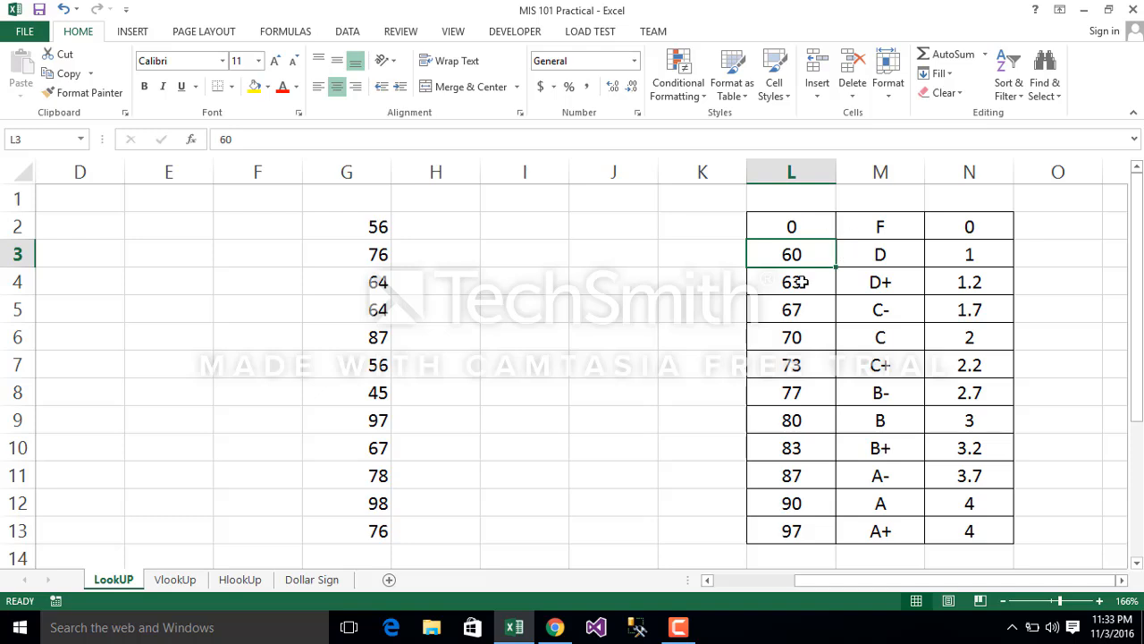
{"action": "left_click", "coordinate": [882, 228]}
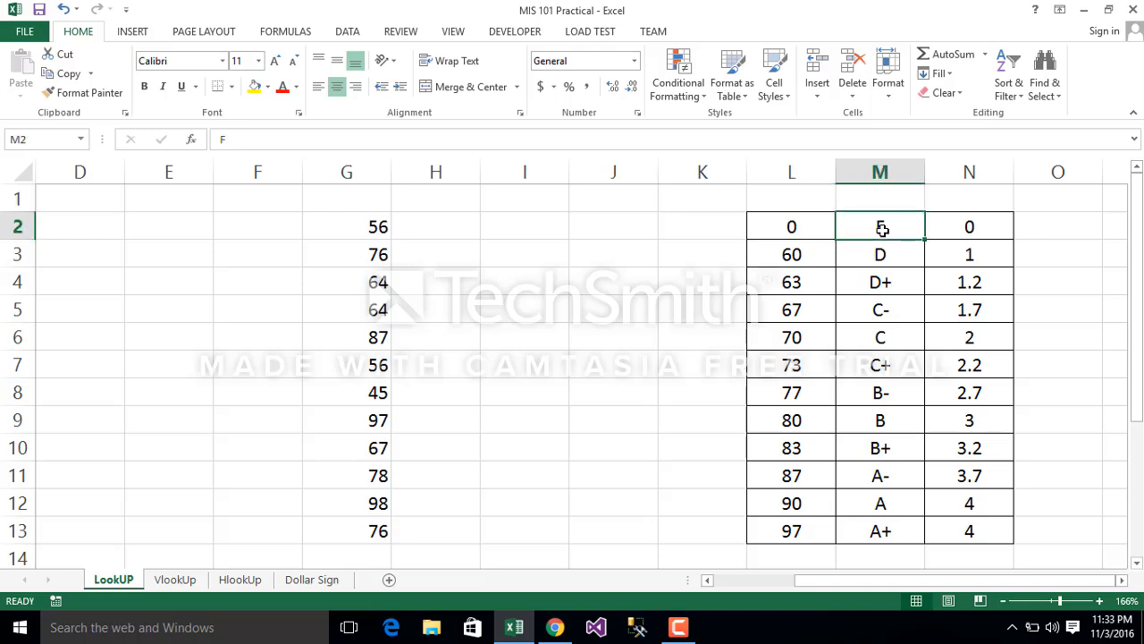
{"action": "left_click", "coordinate": [969, 227]}
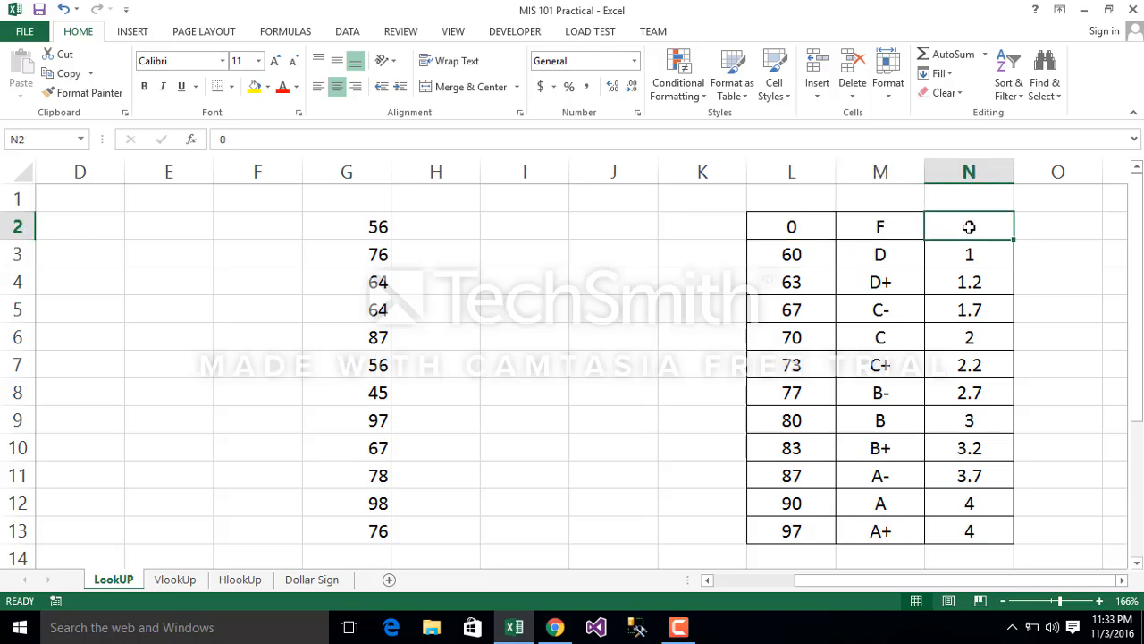
{"action": "left_click", "coordinate": [808, 259]}
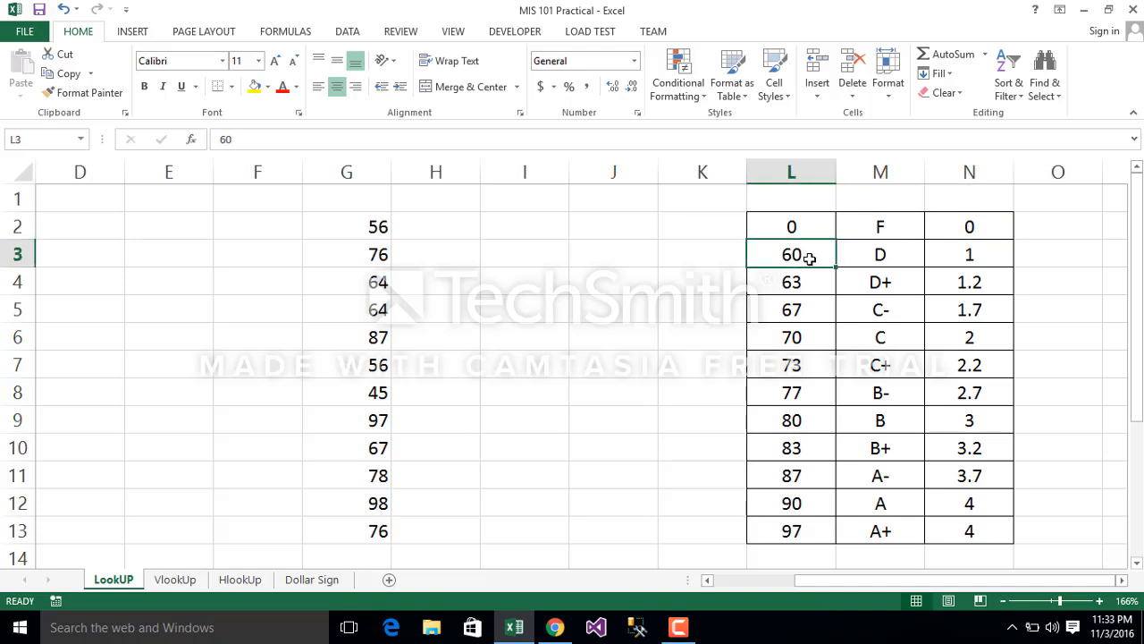
{"action": "left_click", "coordinate": [895, 255]}
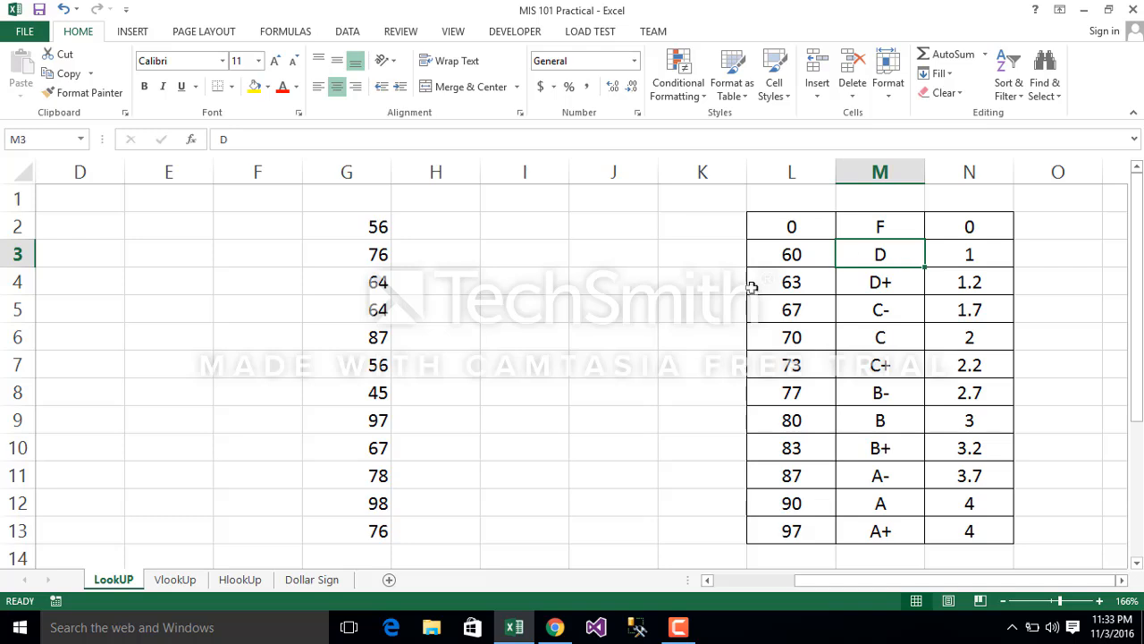
{"action": "left_click", "coordinate": [809, 282]}
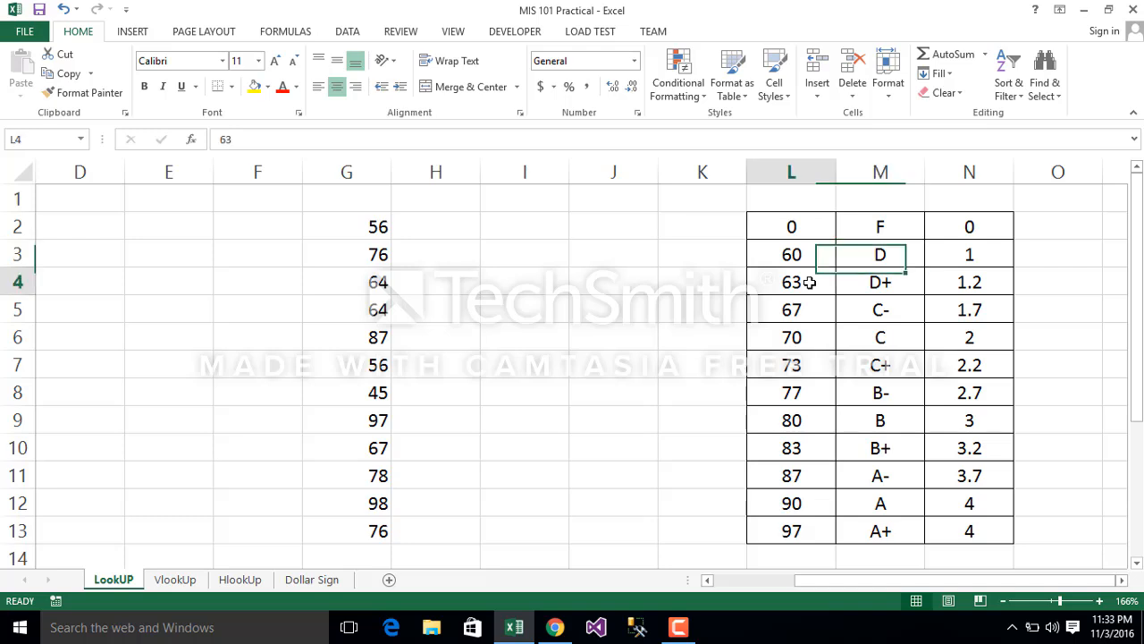
{"action": "left_click", "coordinate": [799, 227]}
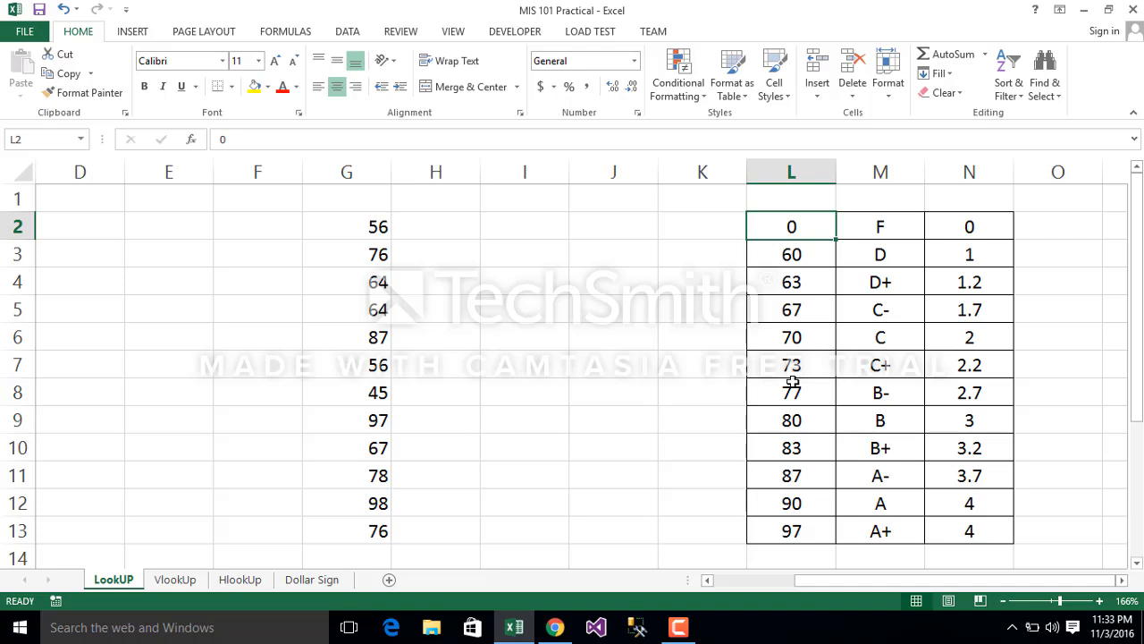
{"action": "left_click", "coordinate": [793, 533]}
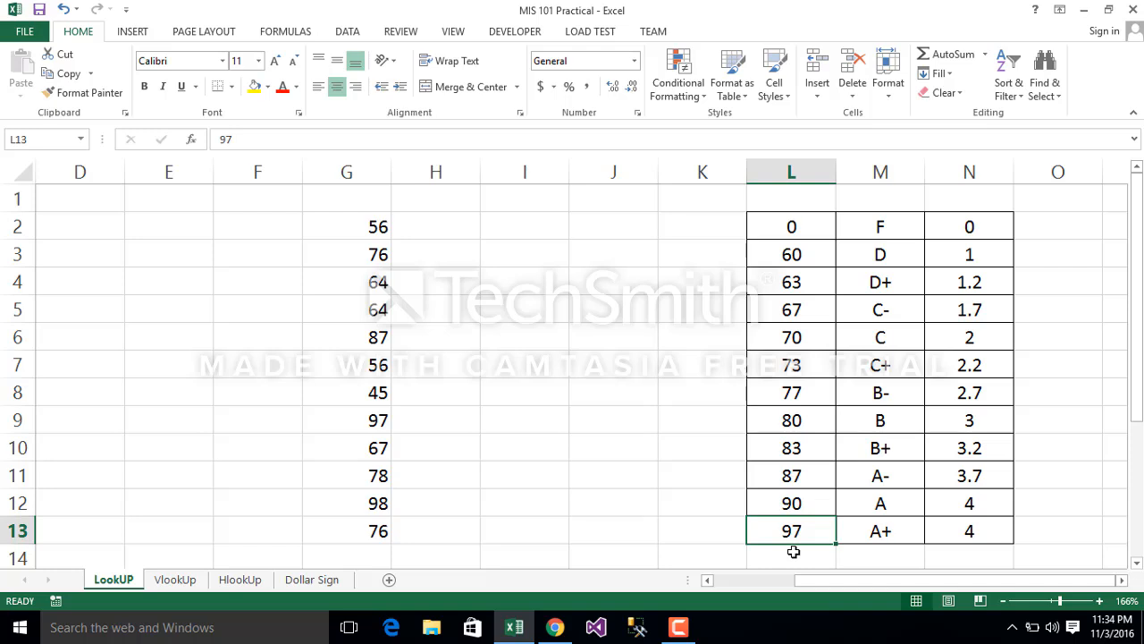
{"action": "left_click", "coordinate": [881, 534]}
{"action": "left_click", "coordinate": [784, 502]}
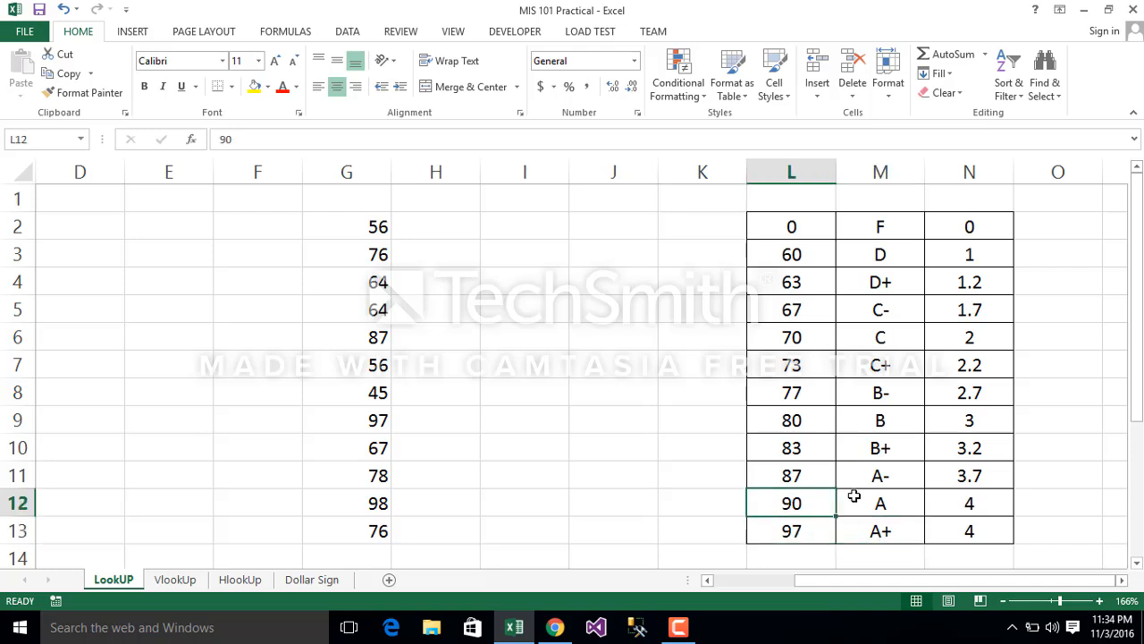
{"action": "left_click", "coordinate": [791, 531]}
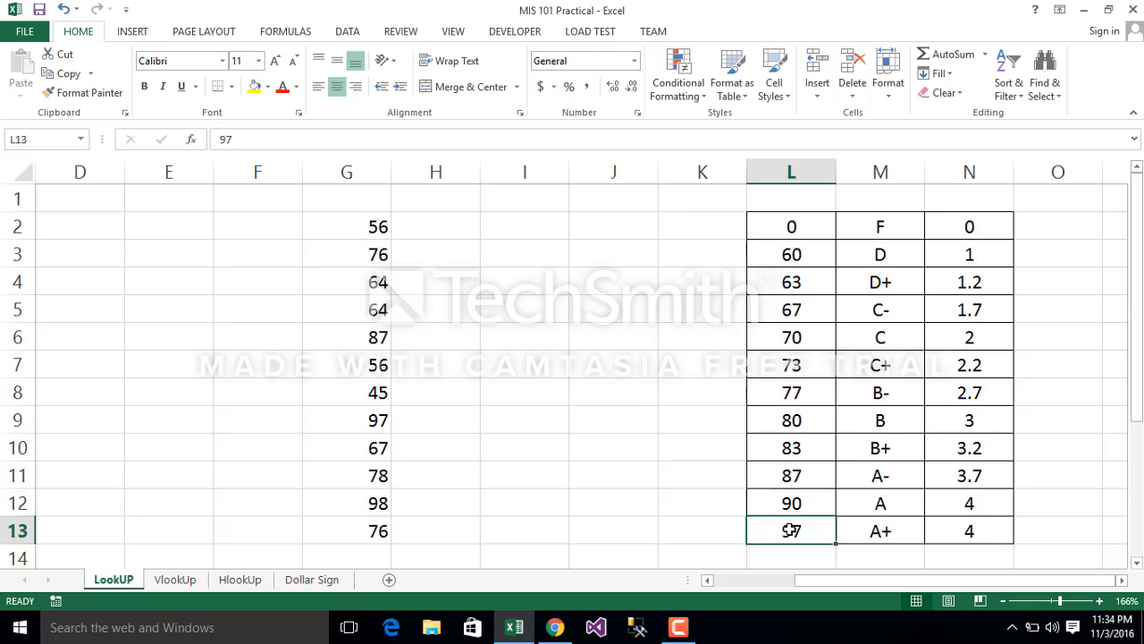
{"action": "left_click", "coordinate": [897, 234]}
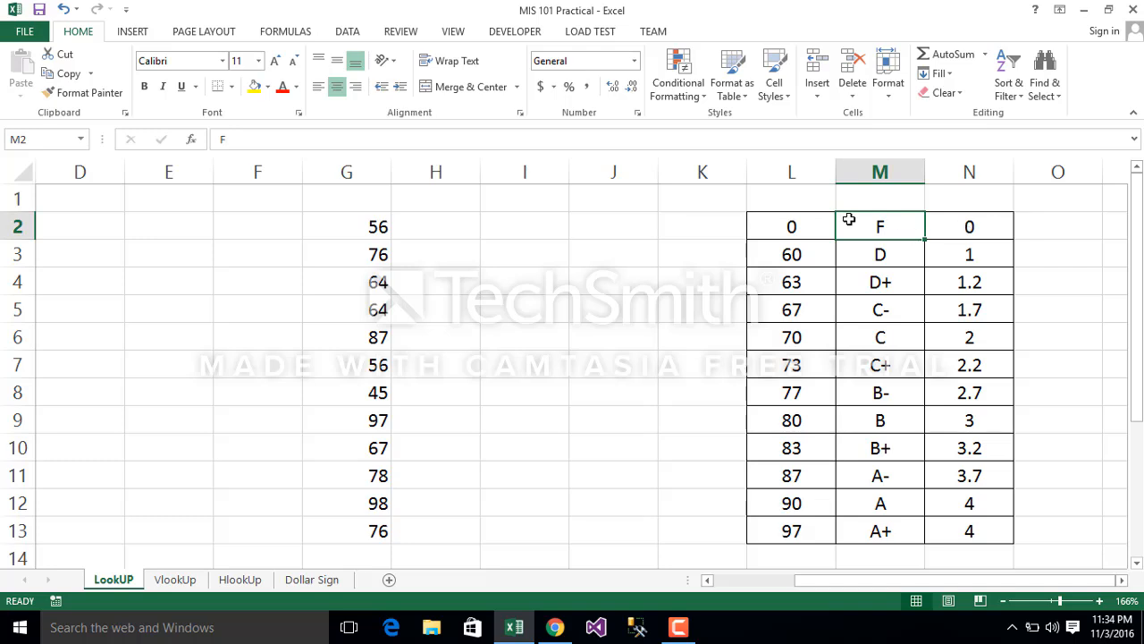
{"action": "left_click", "coordinate": [948, 216]}
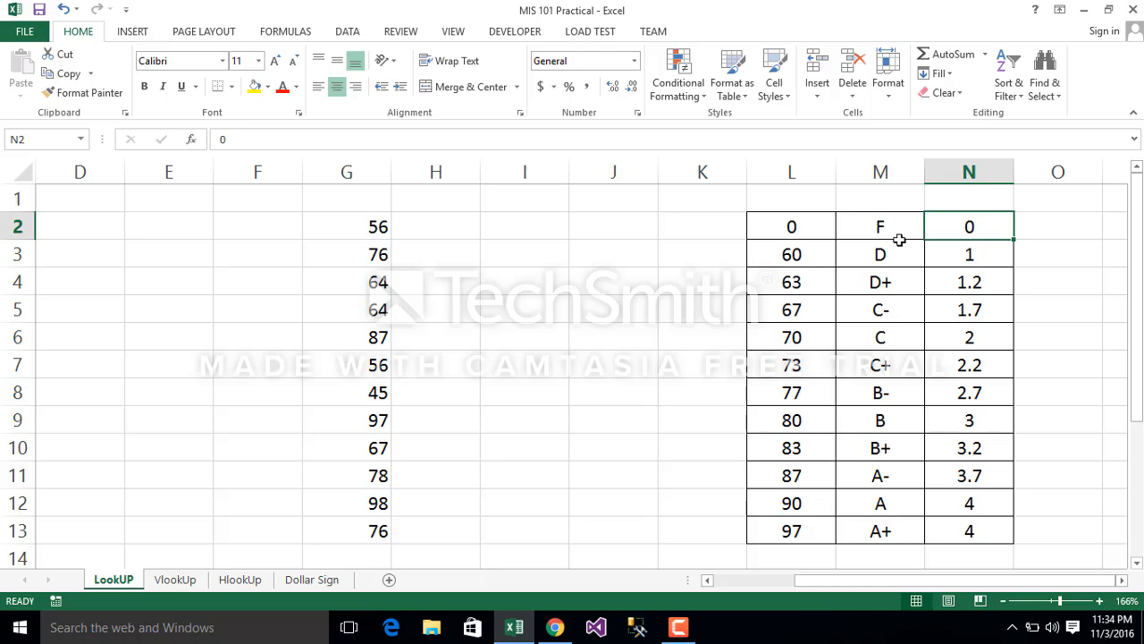
Step: Enter the formula =LOOKUP(G2,L2:L13,M2:M13) in cell H2 to return the letter grade for the first score
{"action": "left_click", "coordinate": [631, 298]}
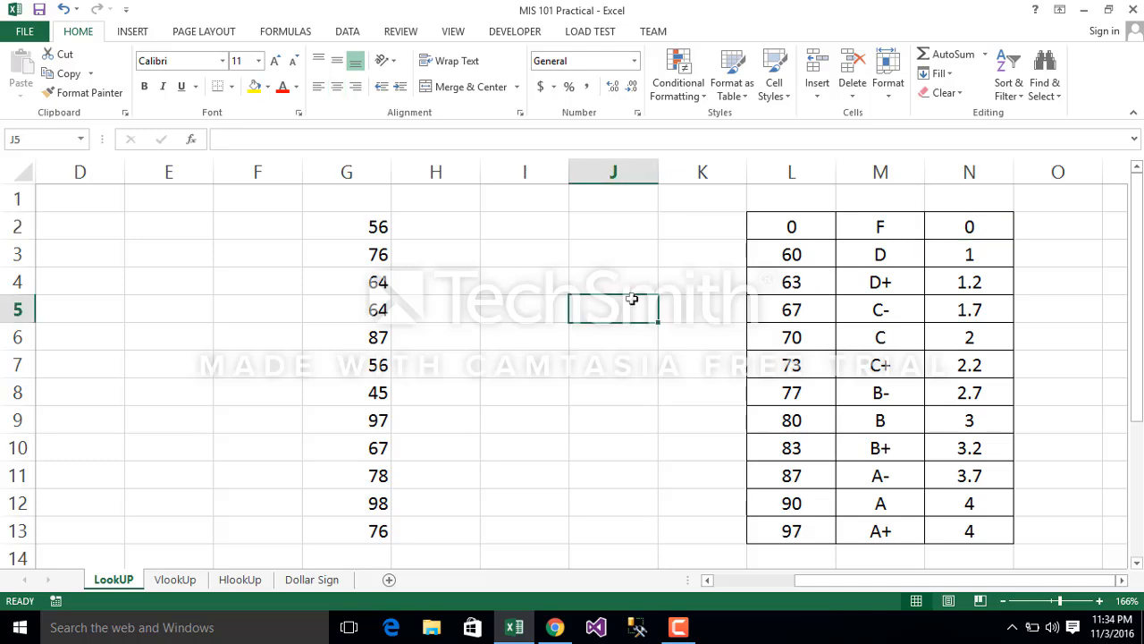
{"action": "left_click", "coordinate": [518, 316]}
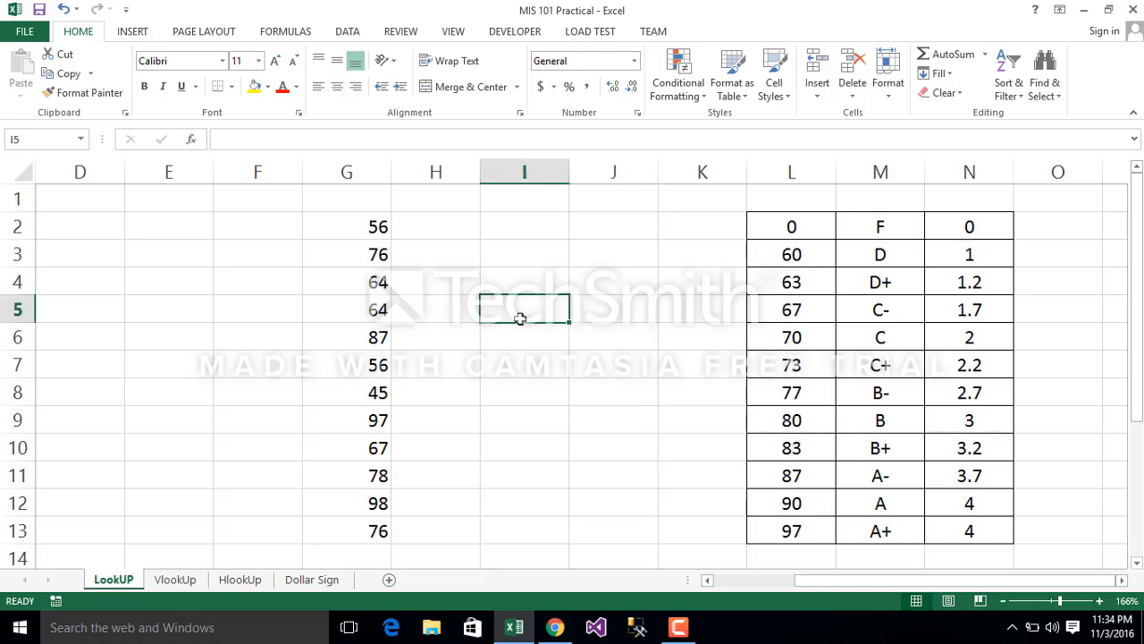
{"action": "left_click", "coordinate": [435, 229]}
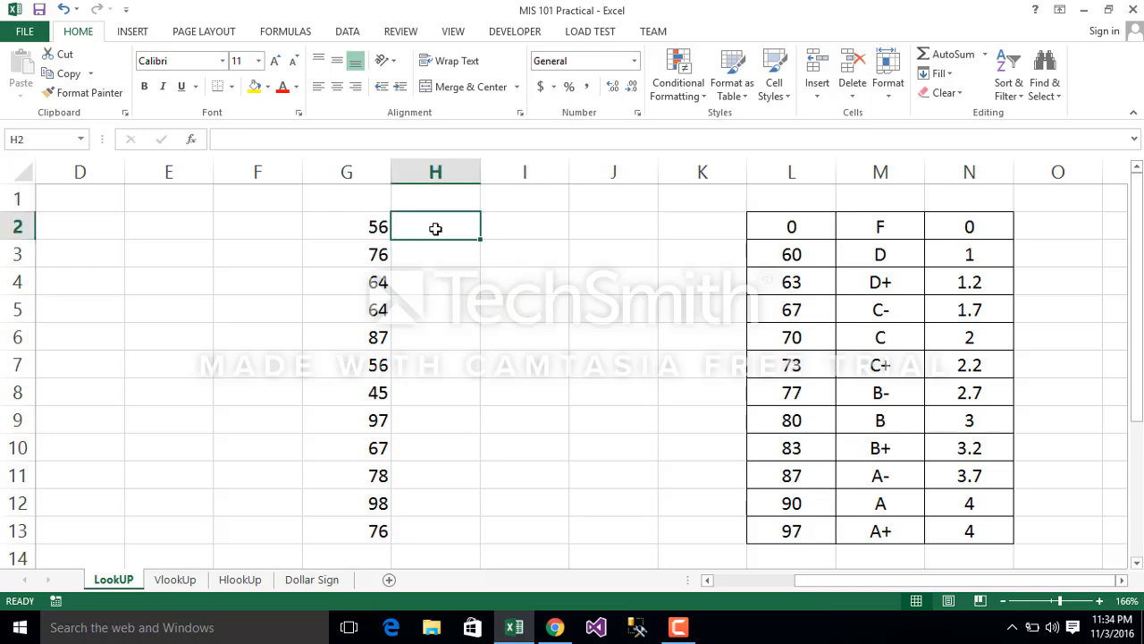
{"action": "type", "text": "=loo"}
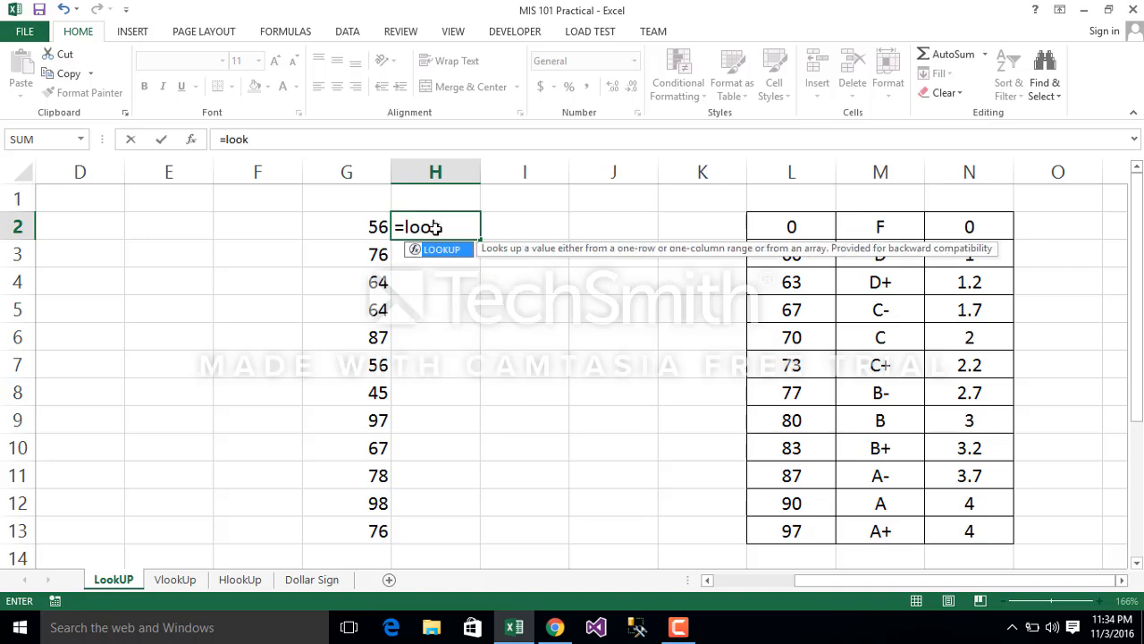
{"action": "type", "text": "k"}
{"action": "key", "text": "Tab"}
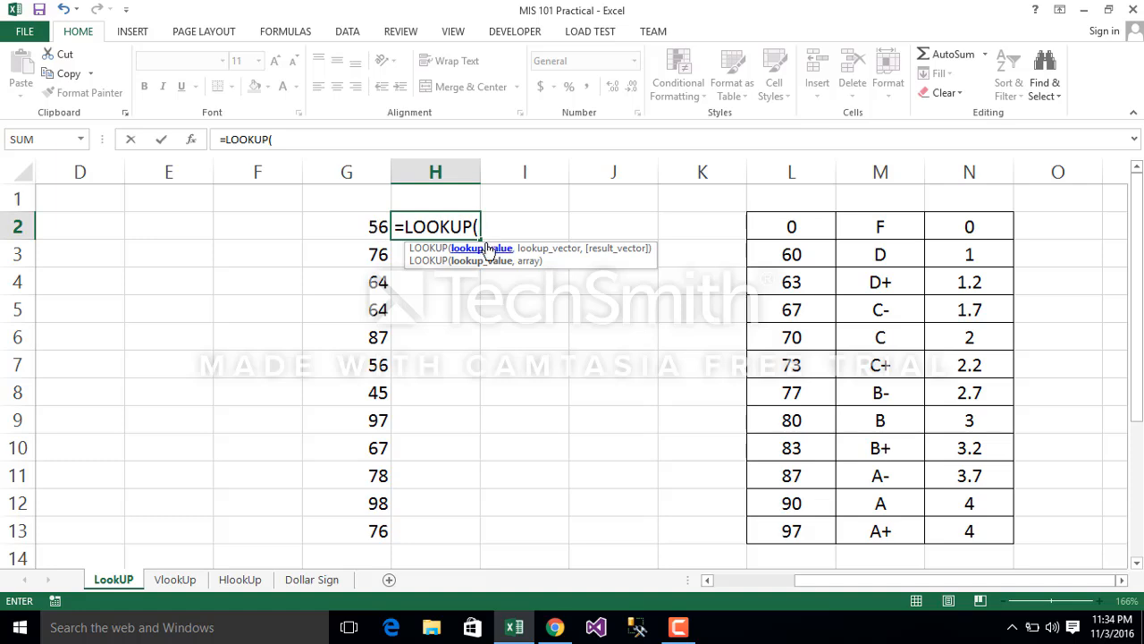
{"action": "left_click", "coordinate": [376, 226]}
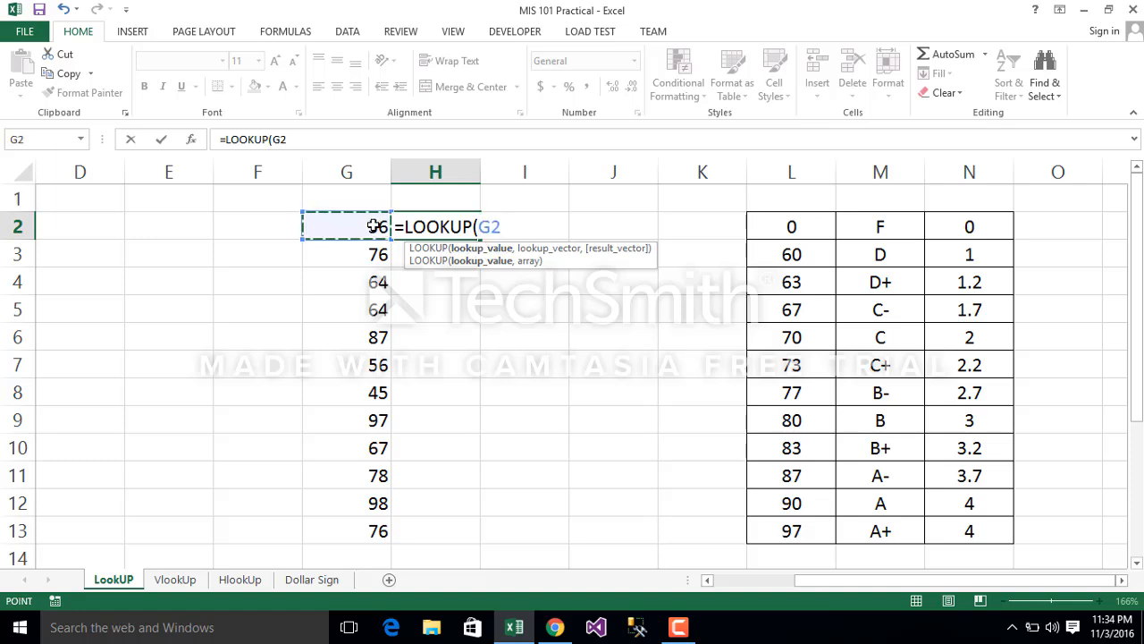
{"action": "type", "text": ","}
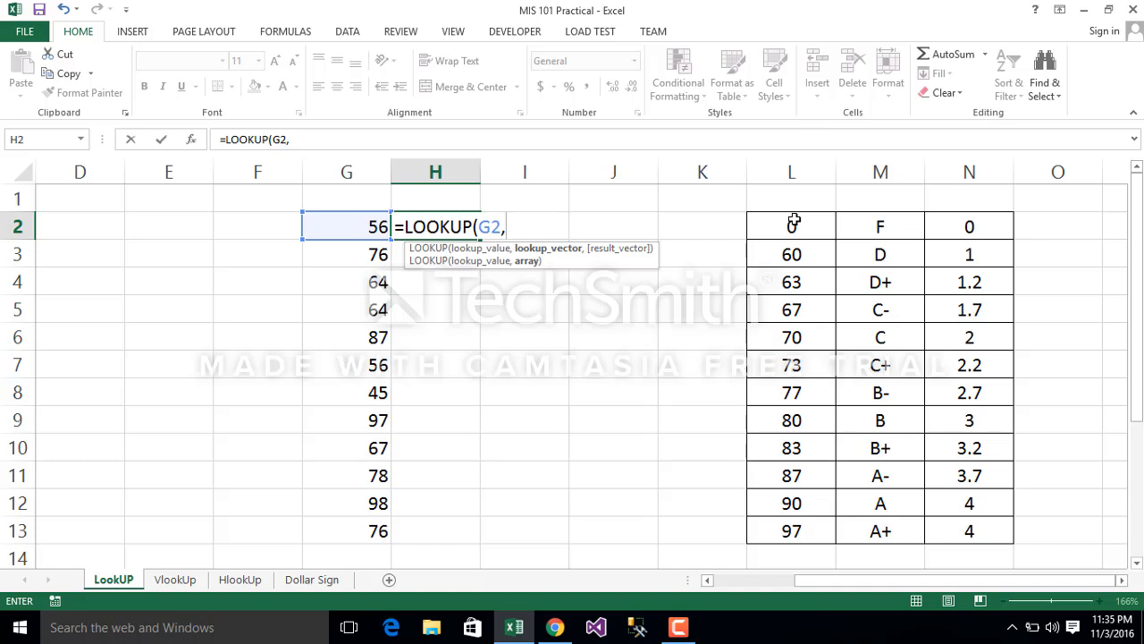
{"action": "left_click_drag", "start_coordinate": [794, 221], "coordinate": [811, 524]}
{"action": "type", "text": ","}
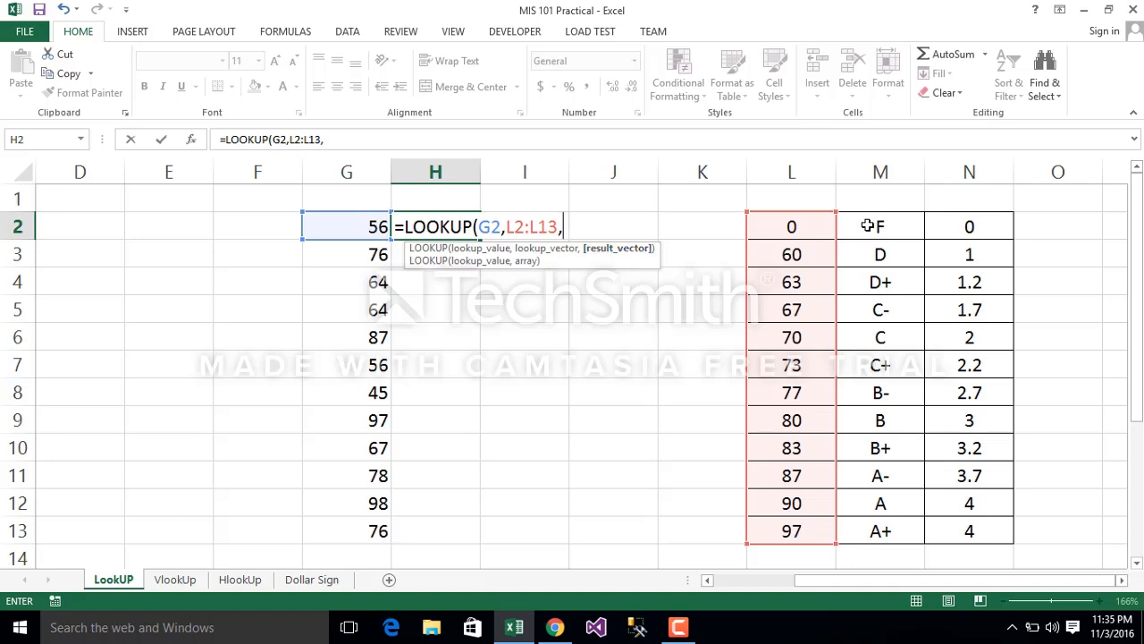
{"action": "left_click_drag", "start_coordinate": [875, 223], "coordinate": [894, 530]}
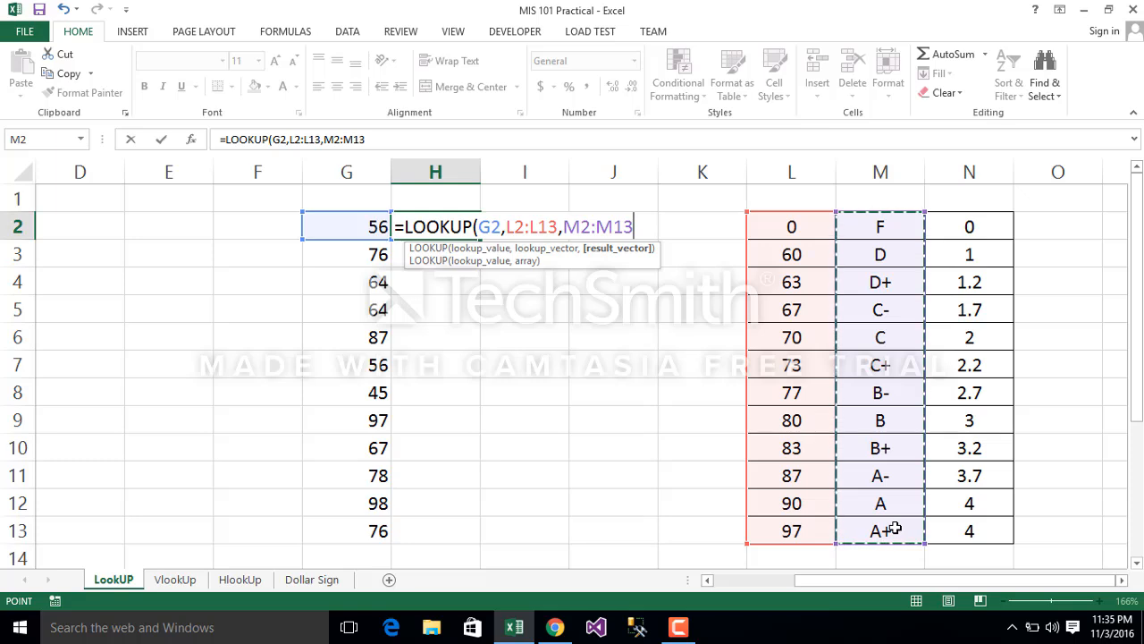
{"action": "key", "text": "Return"}
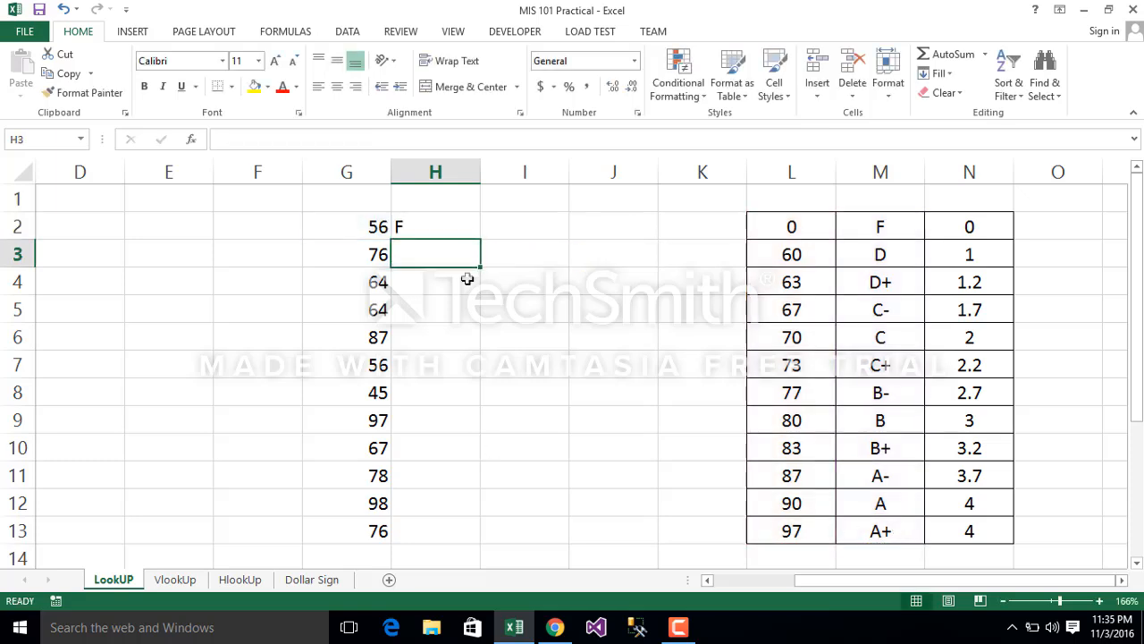
Step: Fill the LOOKUP formula from H2 down to H13 and check the copied formulas in H5, H7, H8 and H10
{"action": "left_click", "coordinate": [447, 228]}
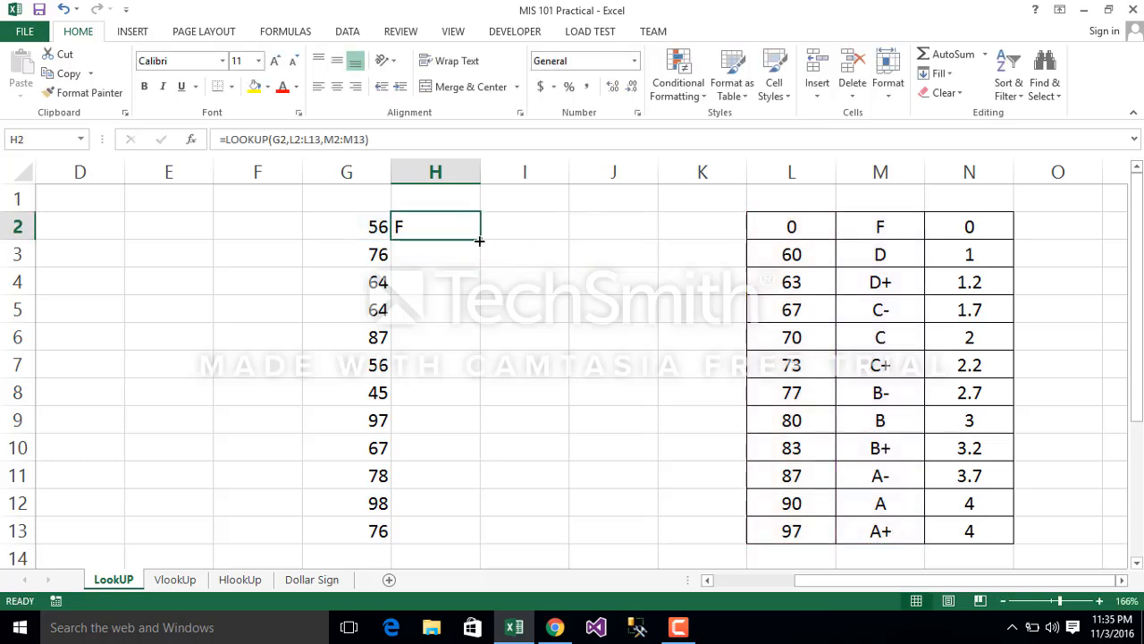
{"action": "double_click", "coordinate": [479, 242]}
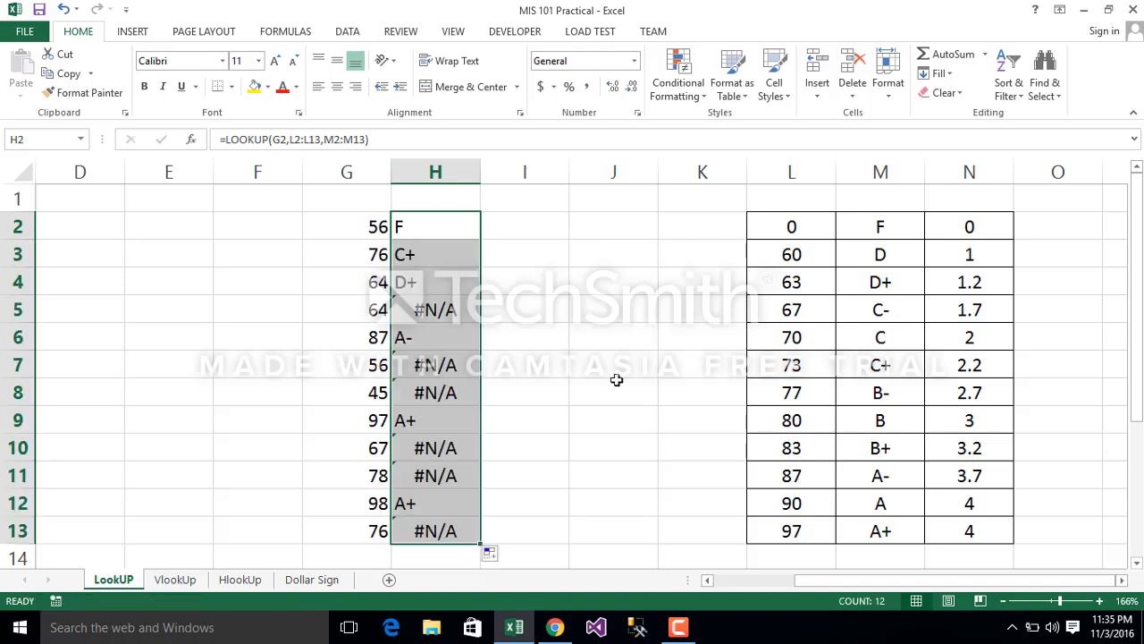
{"action": "left_click", "coordinate": [452, 318]}
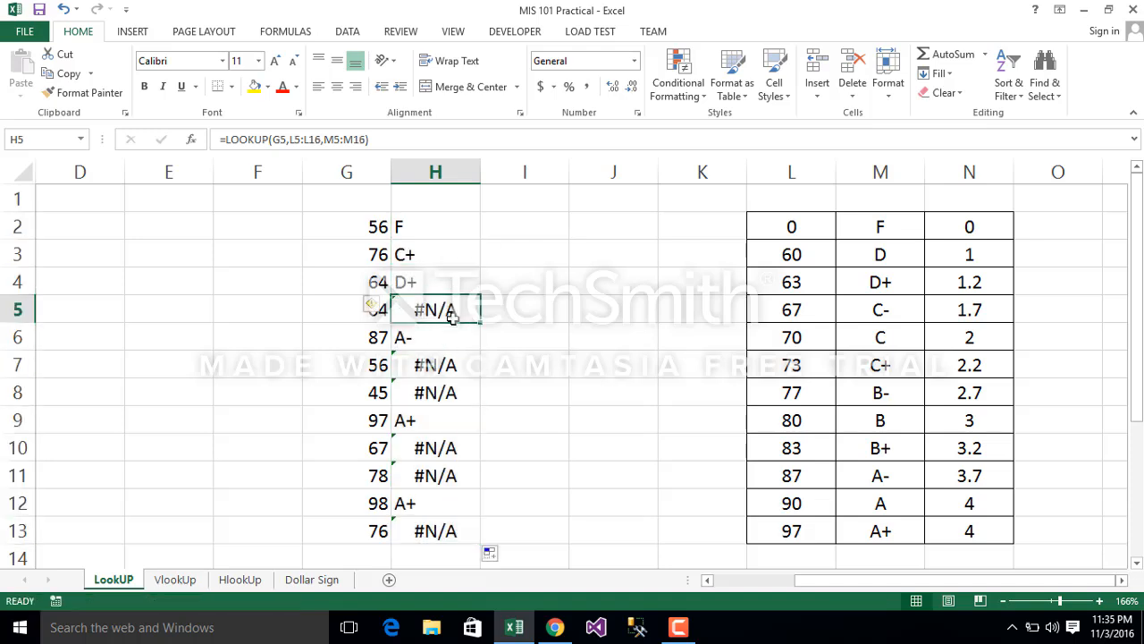
{"action": "left_click", "coordinate": [440, 366]}
{"action": "left_click", "coordinate": [439, 398]}
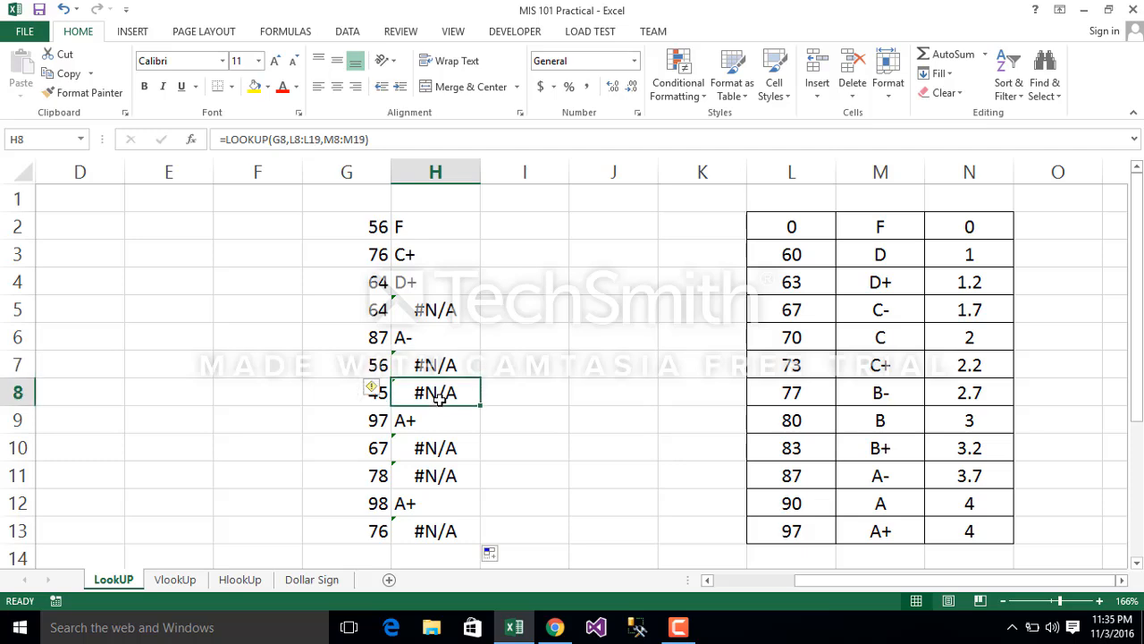
{"action": "left_click", "coordinate": [430, 450]}
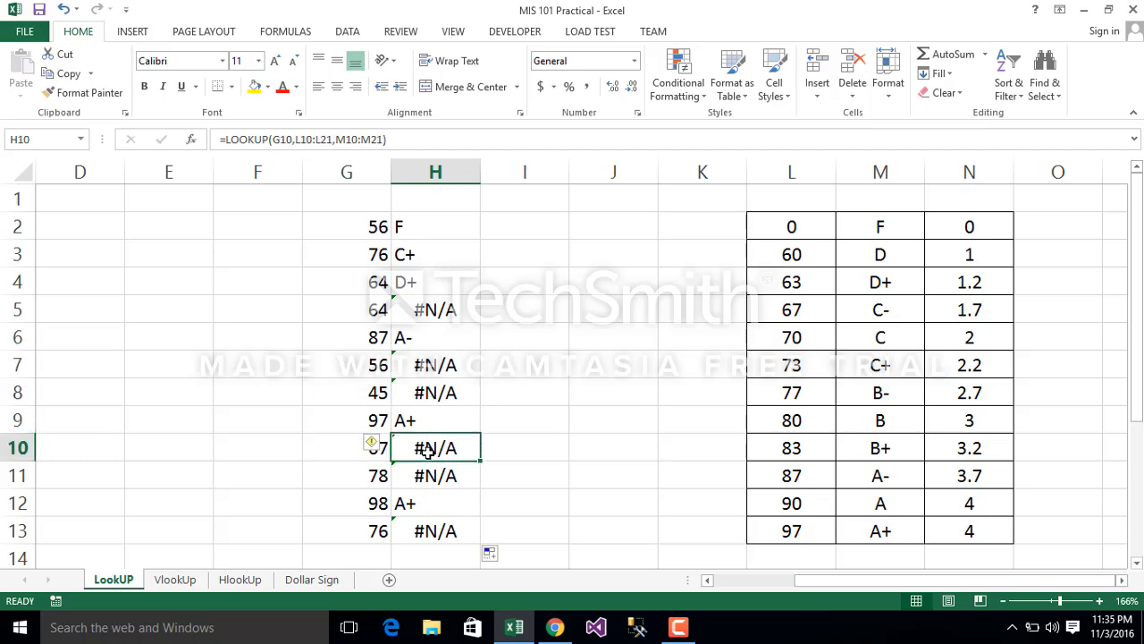
Step: Trace the precedents of the LOOKUP formula in H2
{"action": "left_click", "coordinate": [425, 234]}
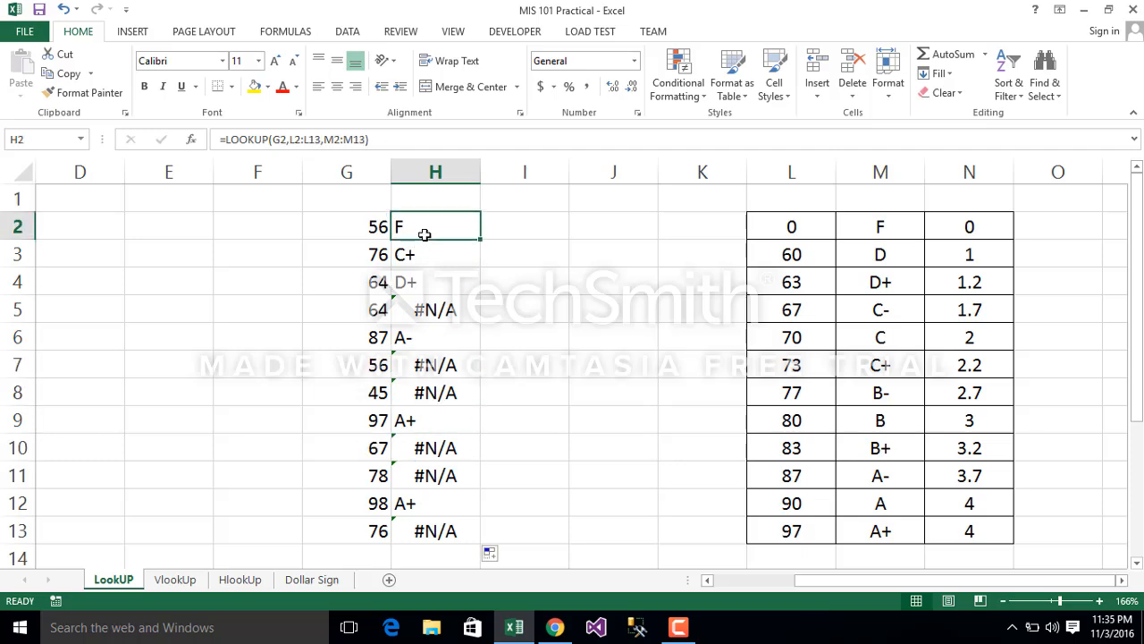
{"action": "left_click", "coordinate": [279, 31]}
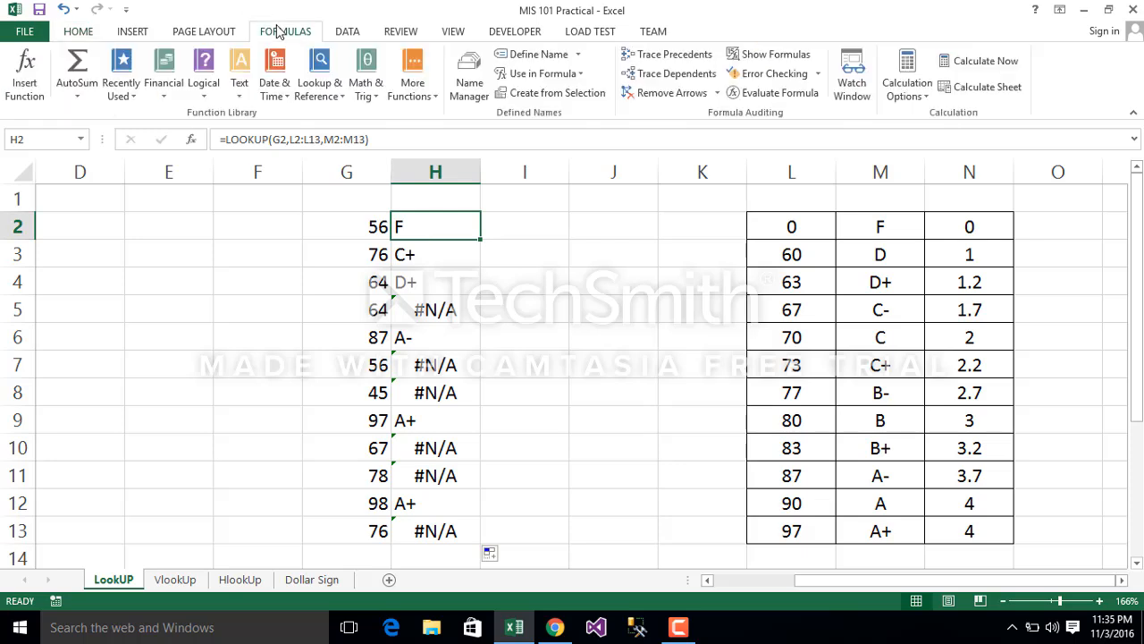
{"action": "left_click", "coordinate": [668, 55]}
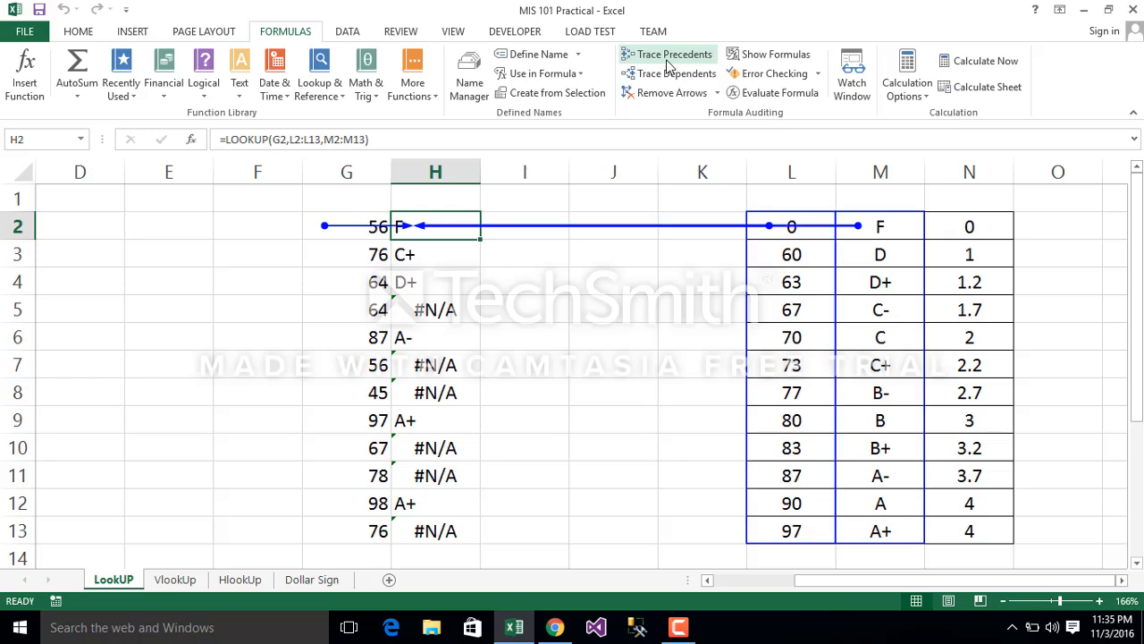
Step: Try to trace the dependents of H13 and remove all tracer arrows from the sheet
{"action": "left_click", "coordinate": [450, 521]}
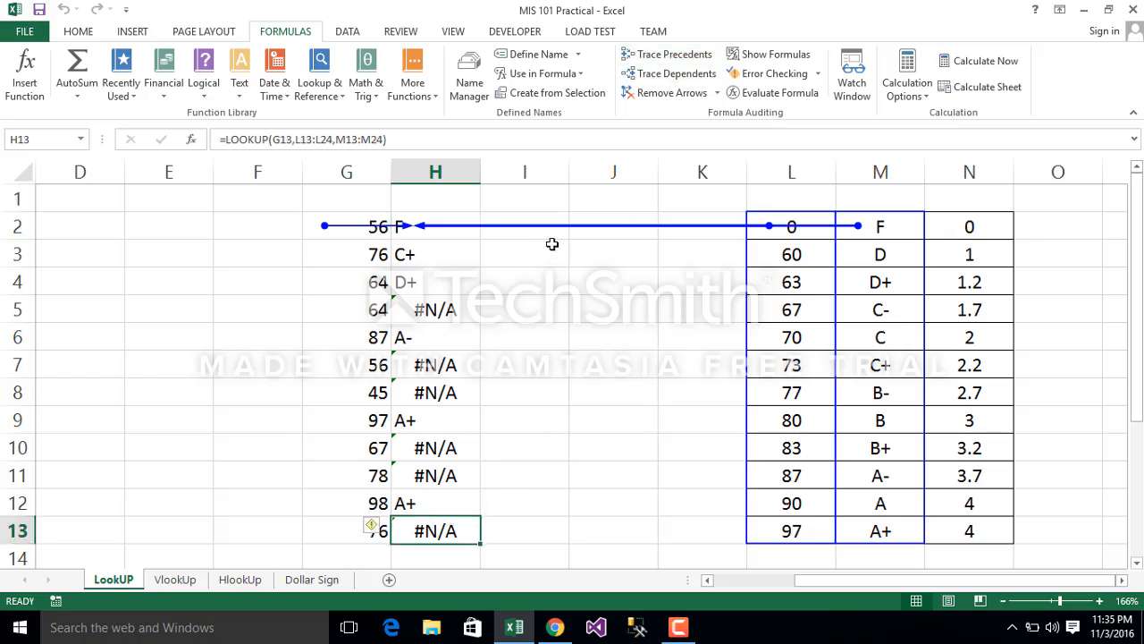
{"action": "left_click", "coordinate": [675, 72]}
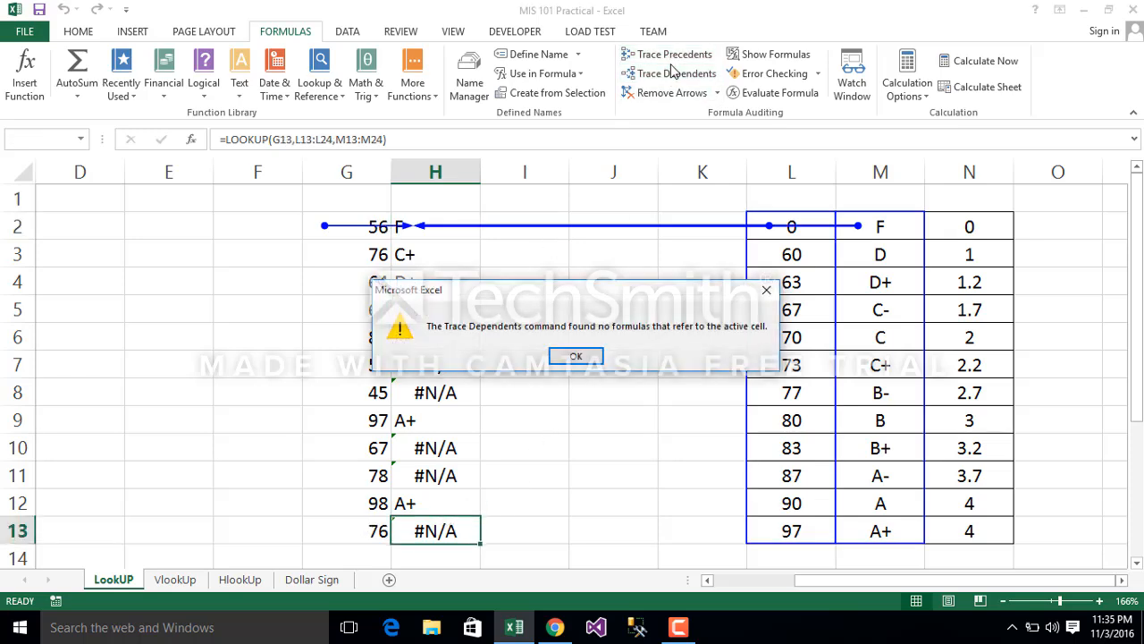
{"action": "left_click", "coordinate": [576, 357]}
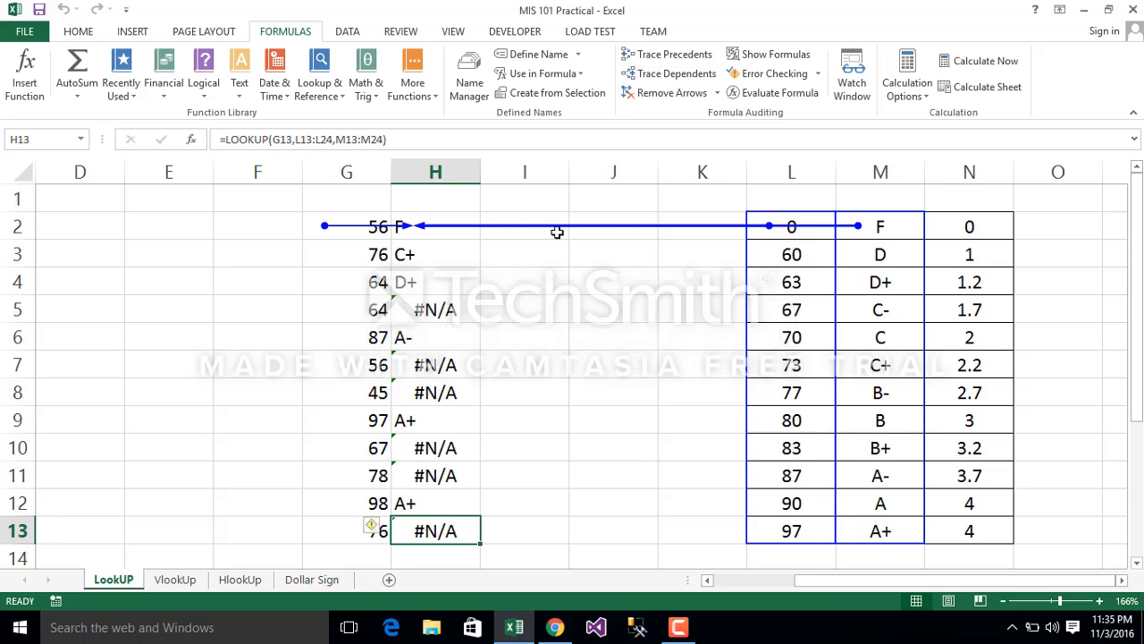
{"action": "left_click", "coordinate": [632, 96]}
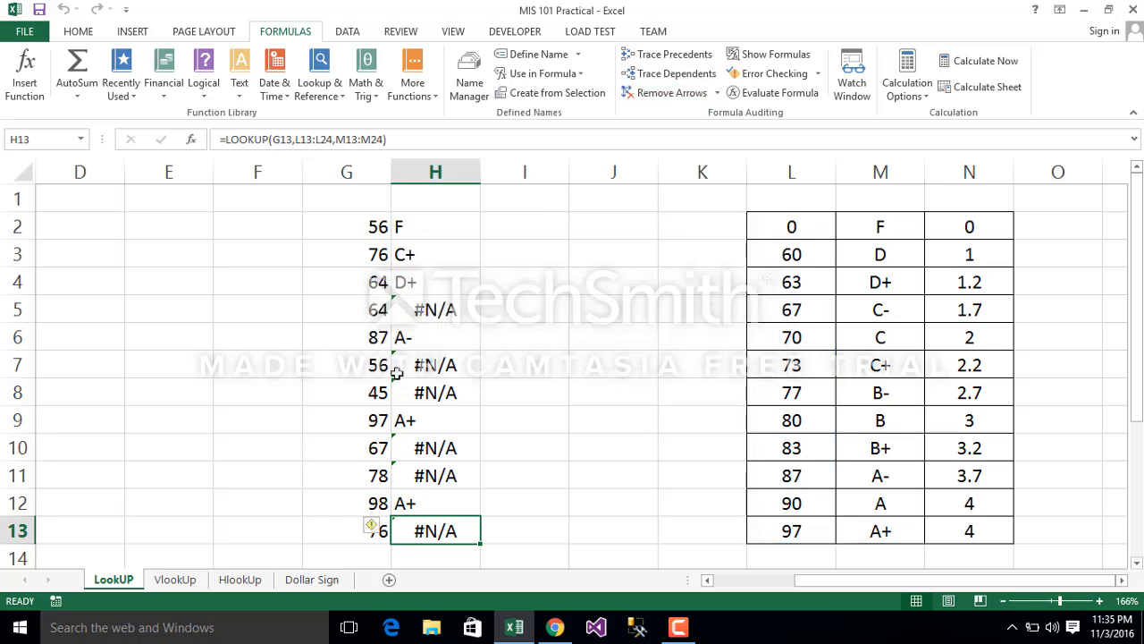
Step: Trace the precedents of H6 and inspect the referenced cells below the grading table in columns L and M, clearing the arrows when done
{"action": "left_click", "coordinate": [407, 338]}
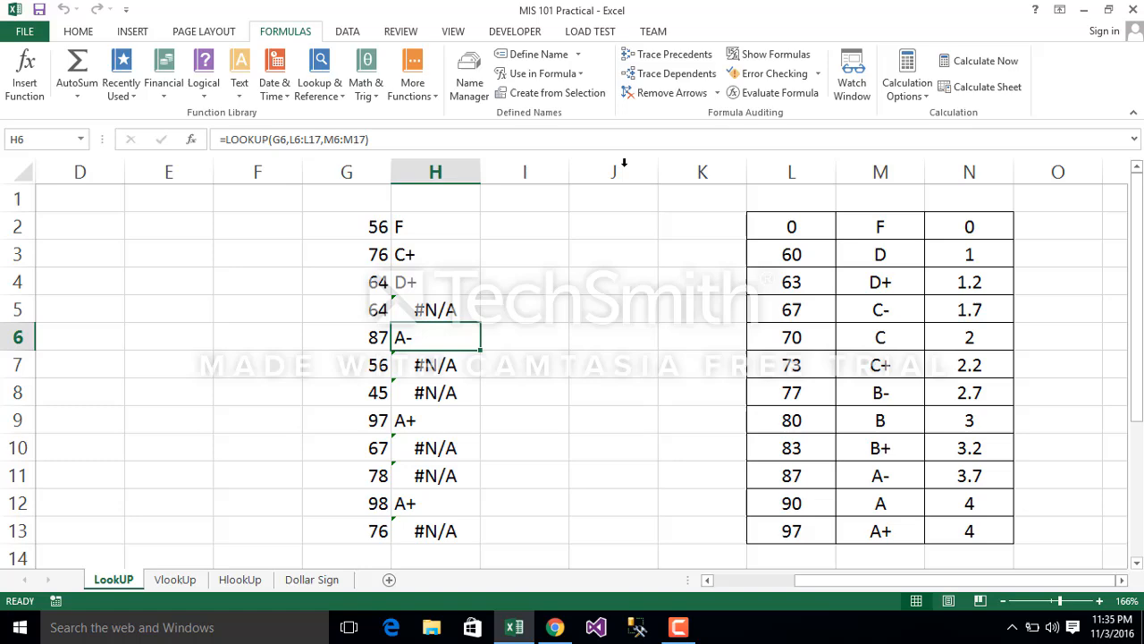
{"action": "left_click", "coordinate": [687, 57]}
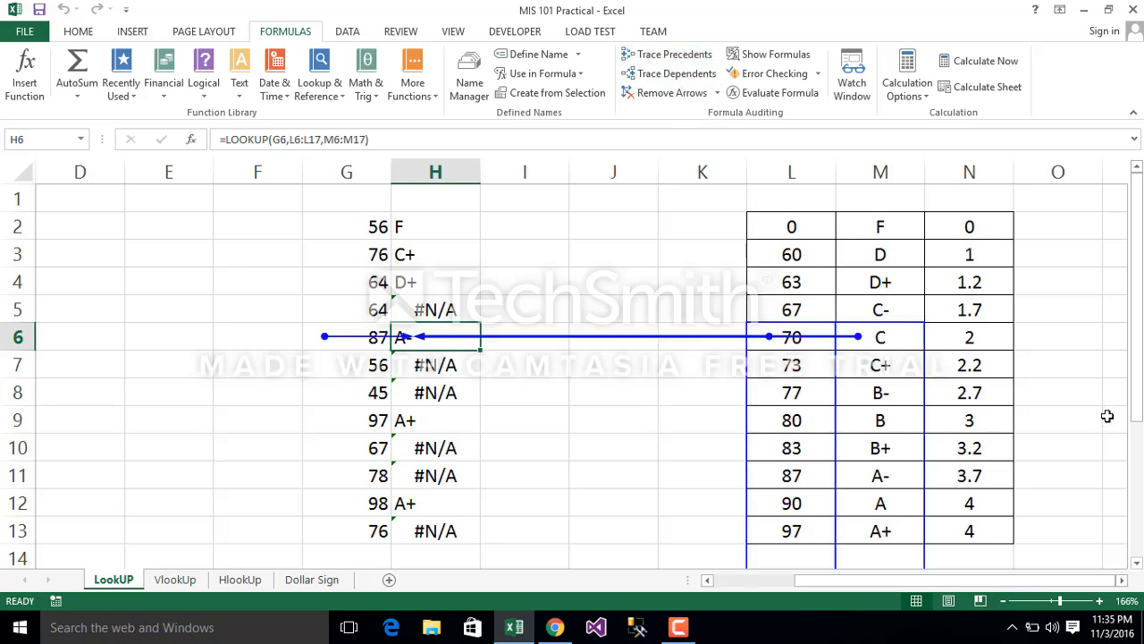
{"action": "left_click_drag", "start_coordinate": [1138, 398], "coordinate": [1138, 468]}
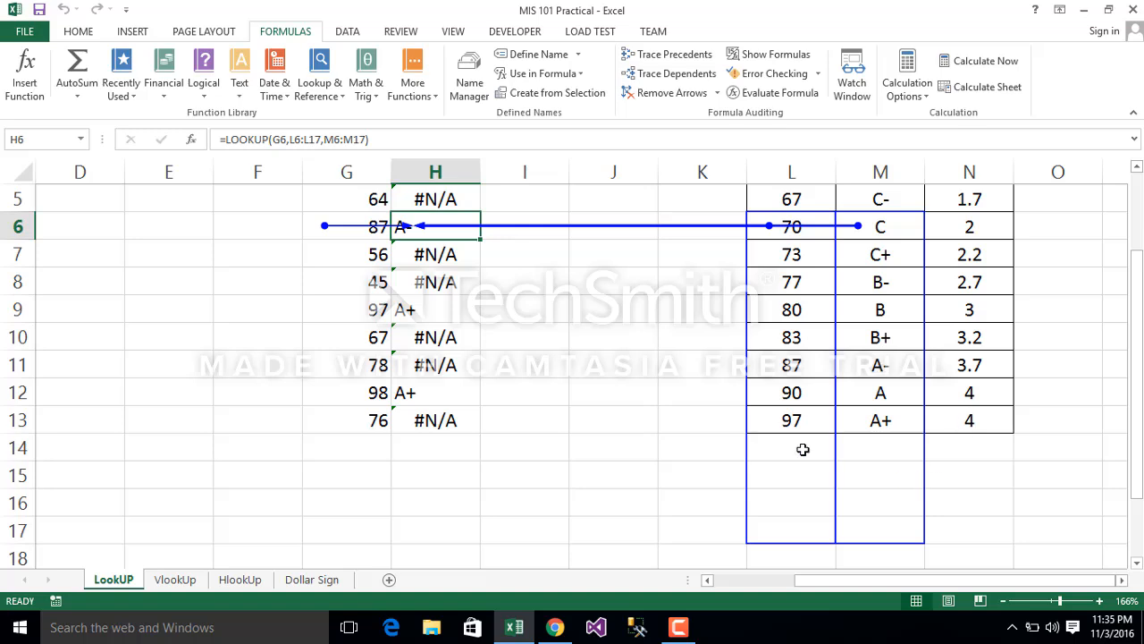
{"action": "left_click_drag", "start_coordinate": [787, 446], "coordinate": [916, 543]}
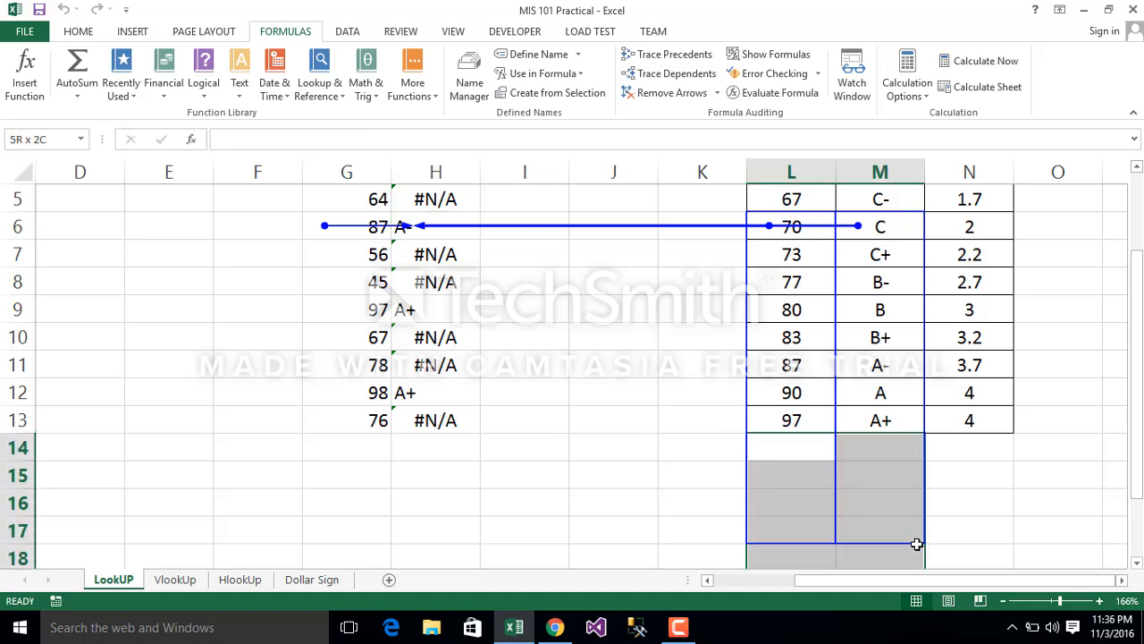
{"action": "left_click", "coordinate": [1042, 480]}
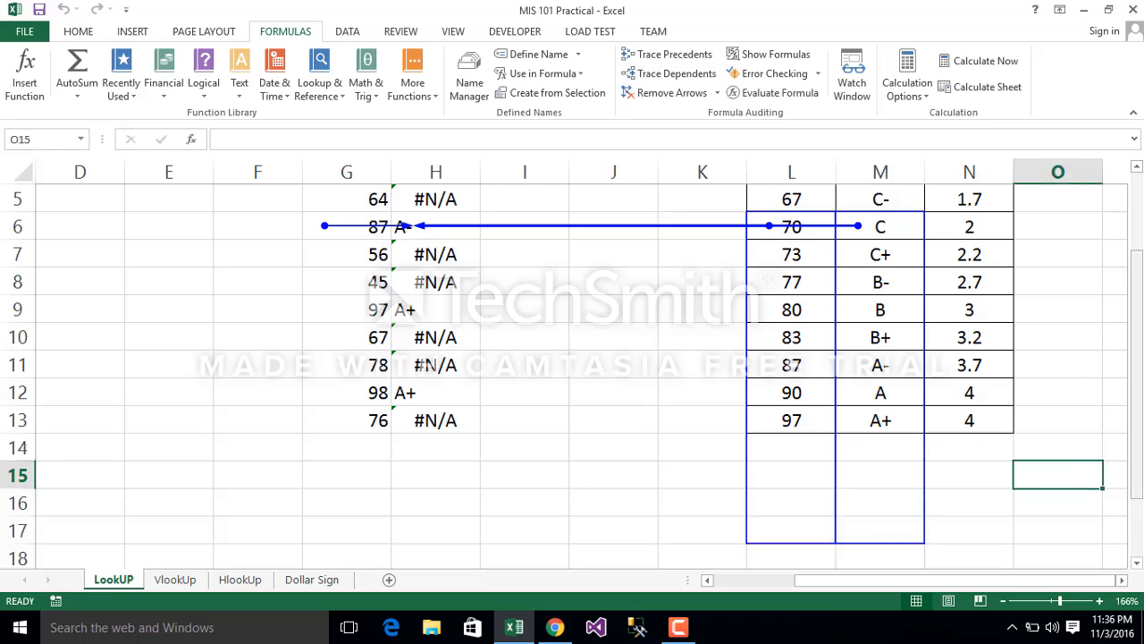
{"action": "scroll", "coordinate": [917, 270], "scroll_direction": "up", "scroll_amount": 2}
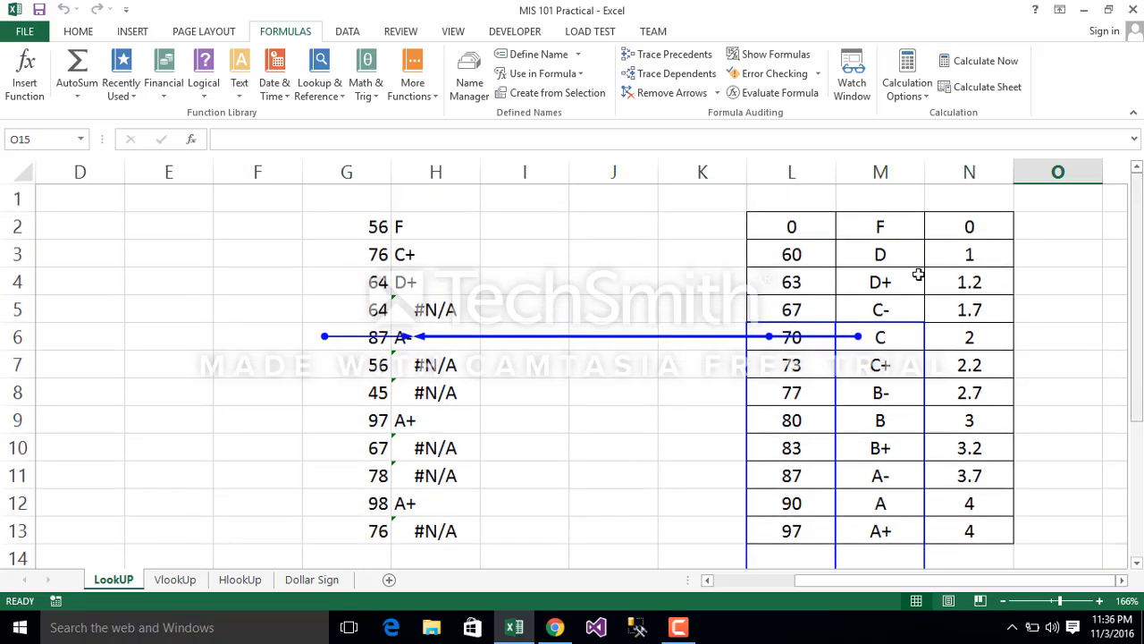
{"action": "left_click", "coordinate": [659, 93]}
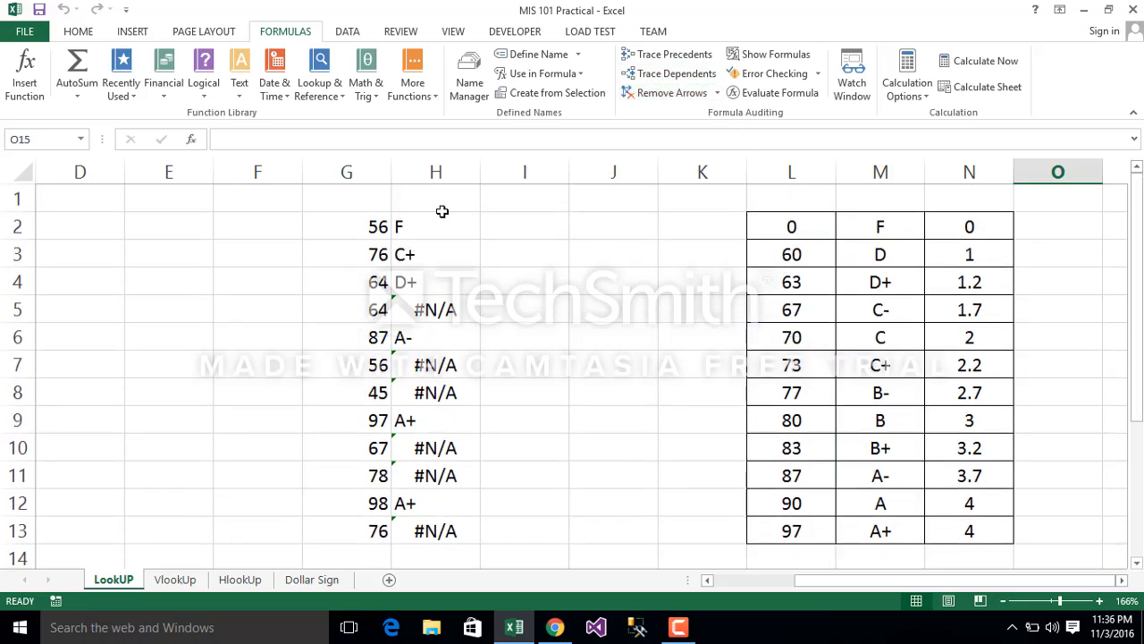
Step: Make the lookup vector in H2's LOOKUP formula absolute as $L$2:$L$13
{"action": "left_click", "coordinate": [407, 228]}
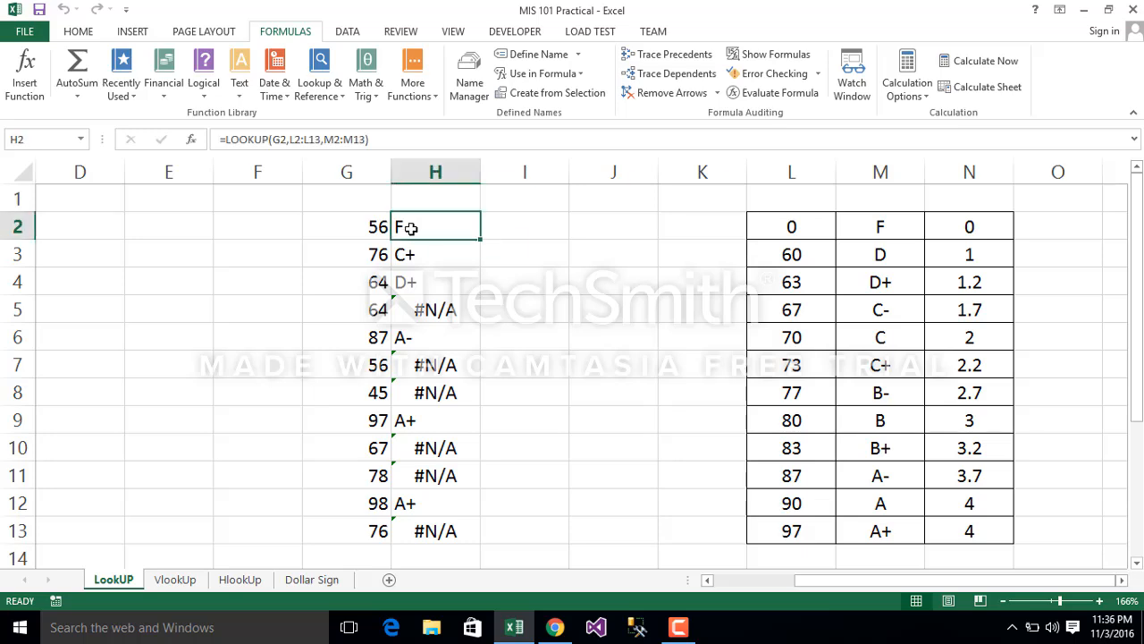
{"action": "left_click", "coordinate": [299, 139]}
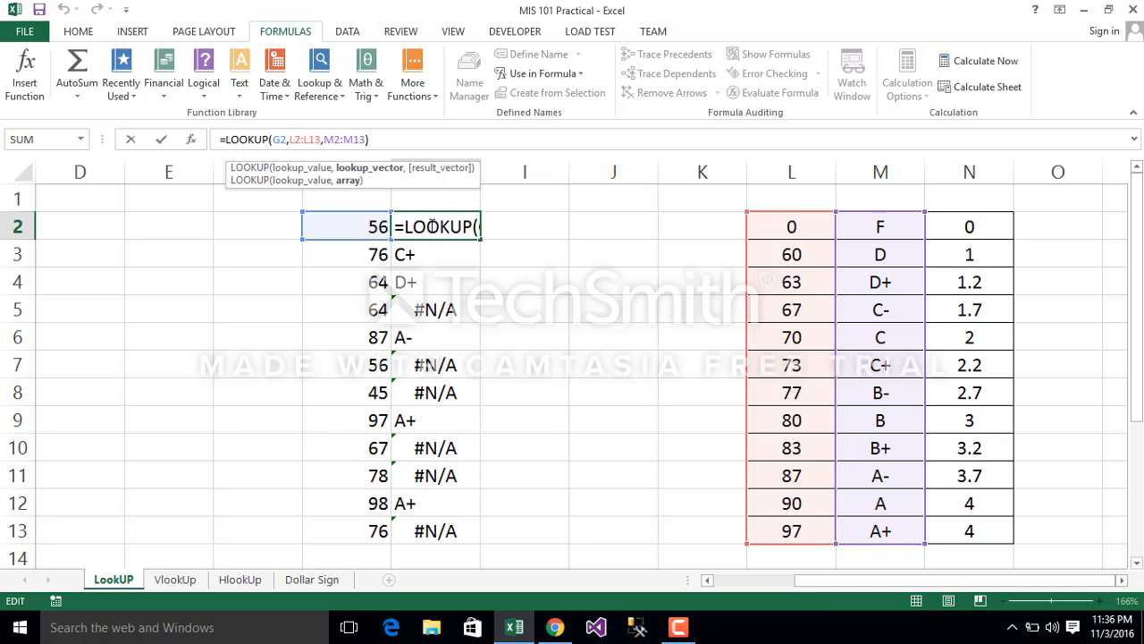
{"action": "left_click", "coordinate": [294, 139]}
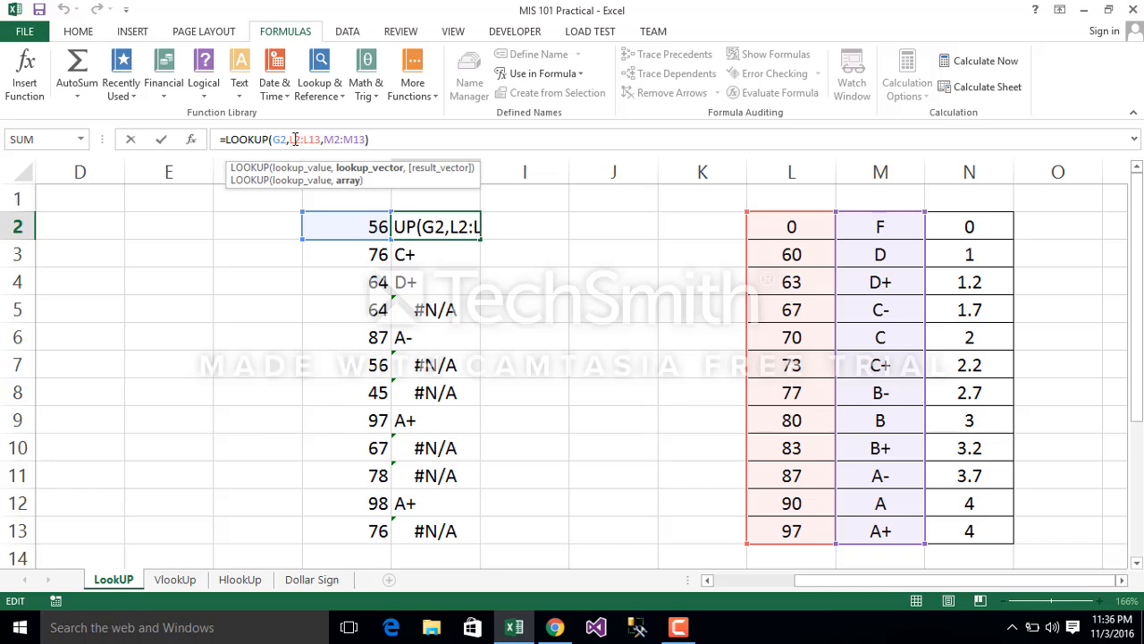
{"action": "type", "text": "$"}
{"action": "left_click", "coordinate": [288, 140]}
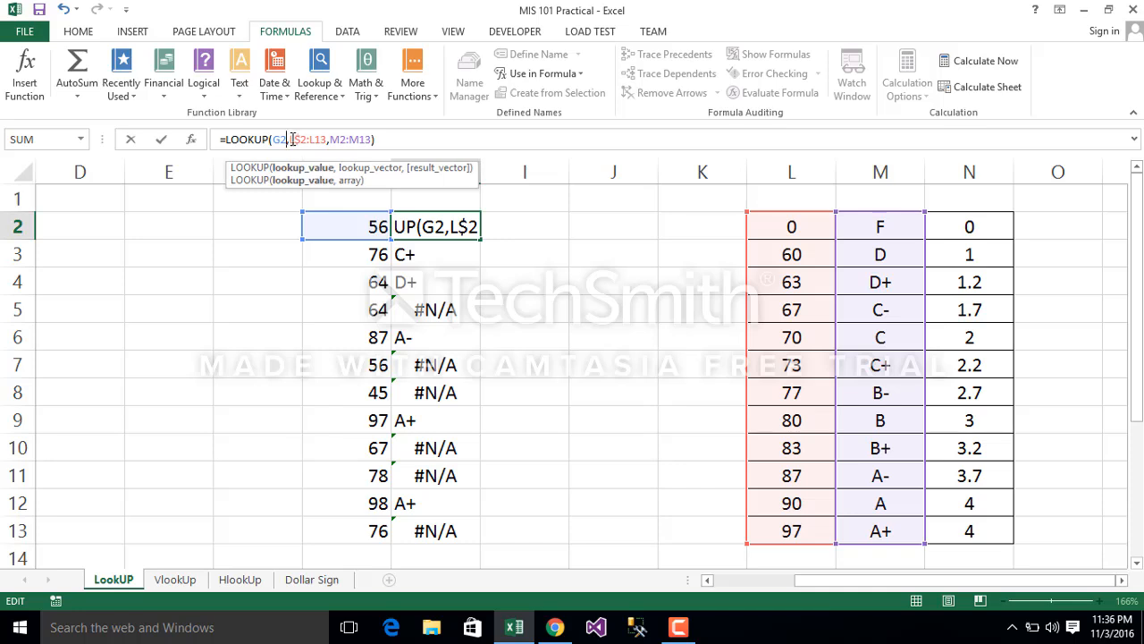
{"action": "left_click", "coordinate": [289, 140]}
{"action": "type", "text": "$"}
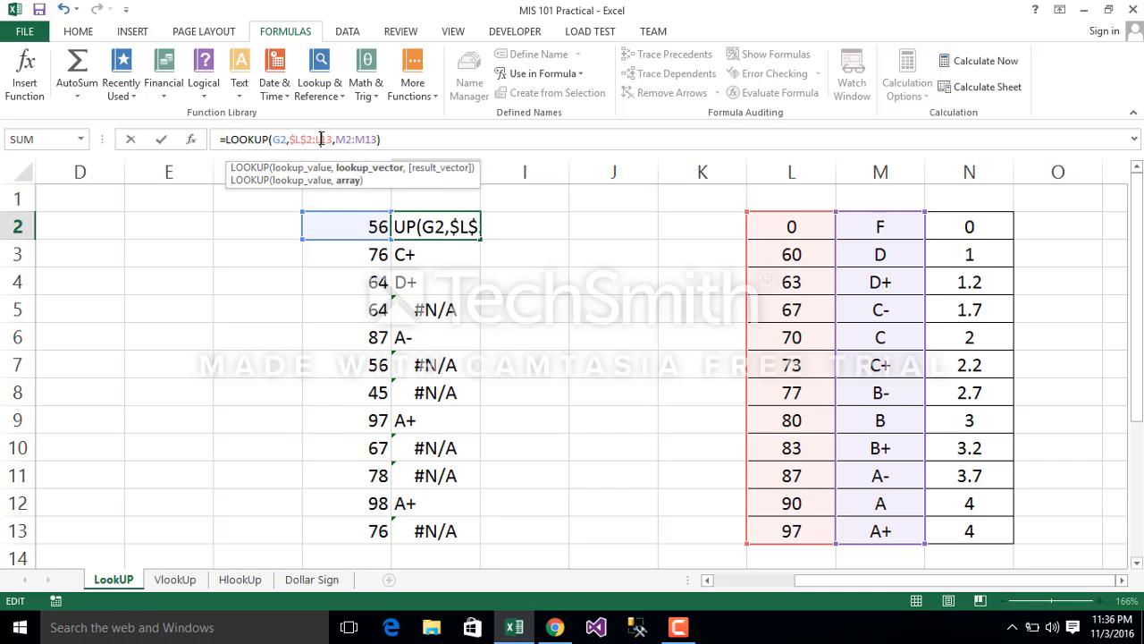
{"action": "left_click", "coordinate": [320, 139]}
{"action": "type", "text": "$"}
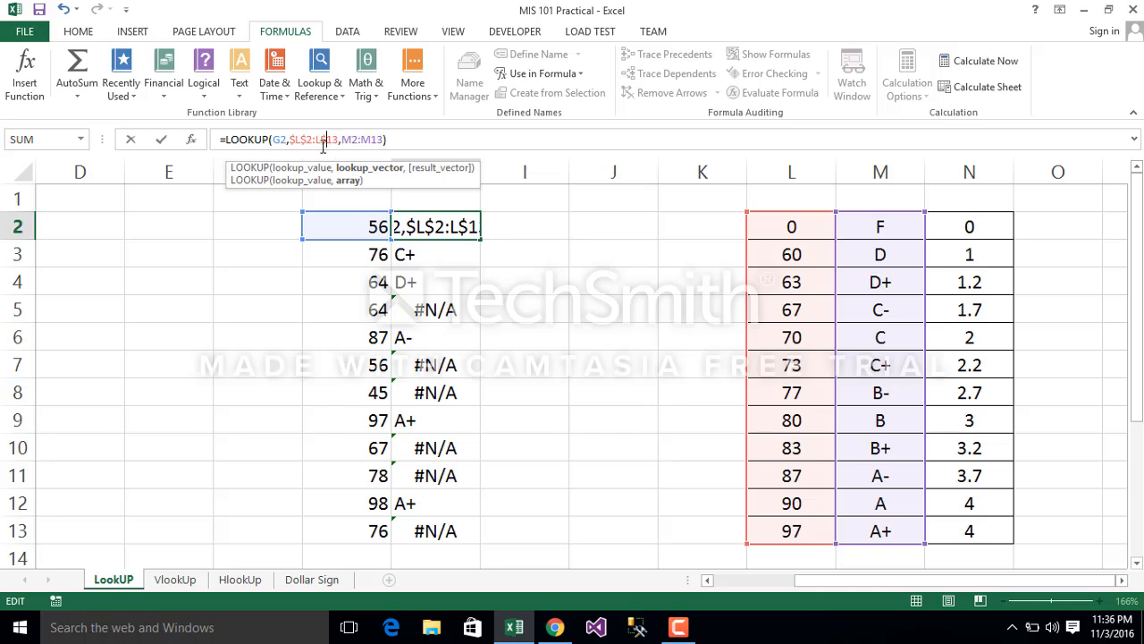
{"action": "left_click", "coordinate": [317, 139]}
{"action": "type", "text": "$L$"}
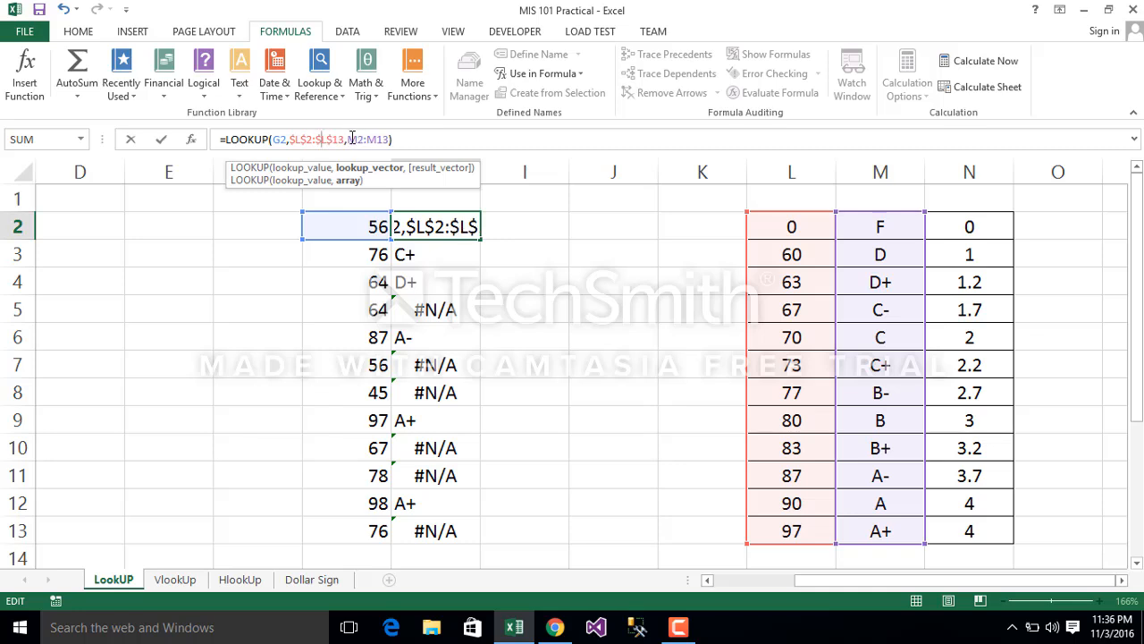
Step: Make the result vector in H2's LOOKUP formula absolute as $M$2:$M$13 and fill the formula down to H13
{"action": "left_click", "coordinate": [349, 140]}
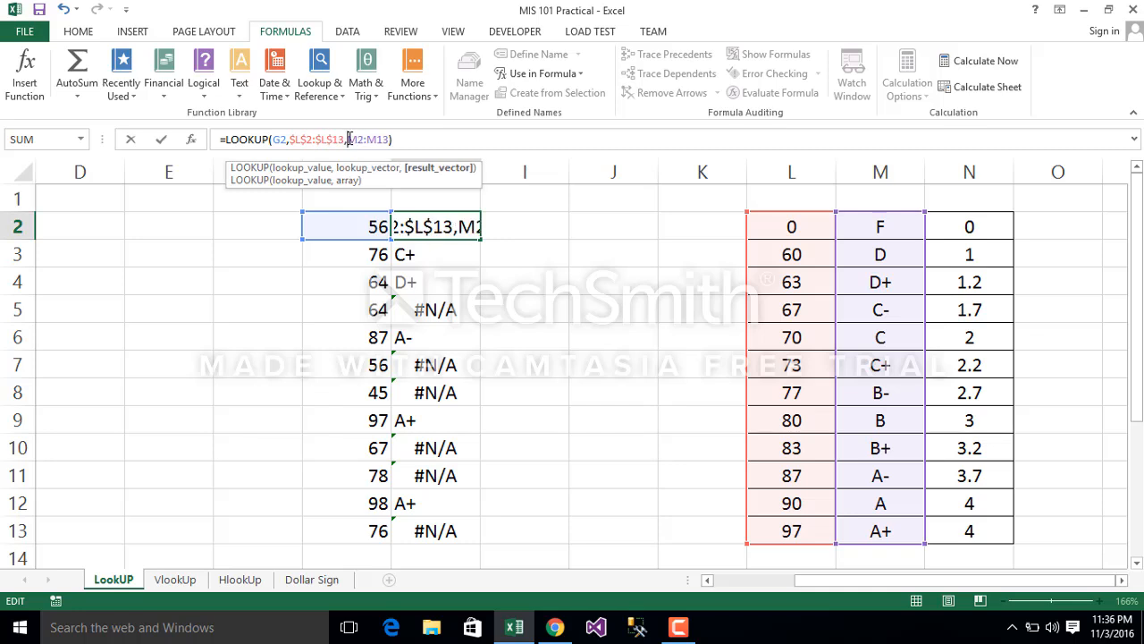
{"action": "type", "text": "$"}
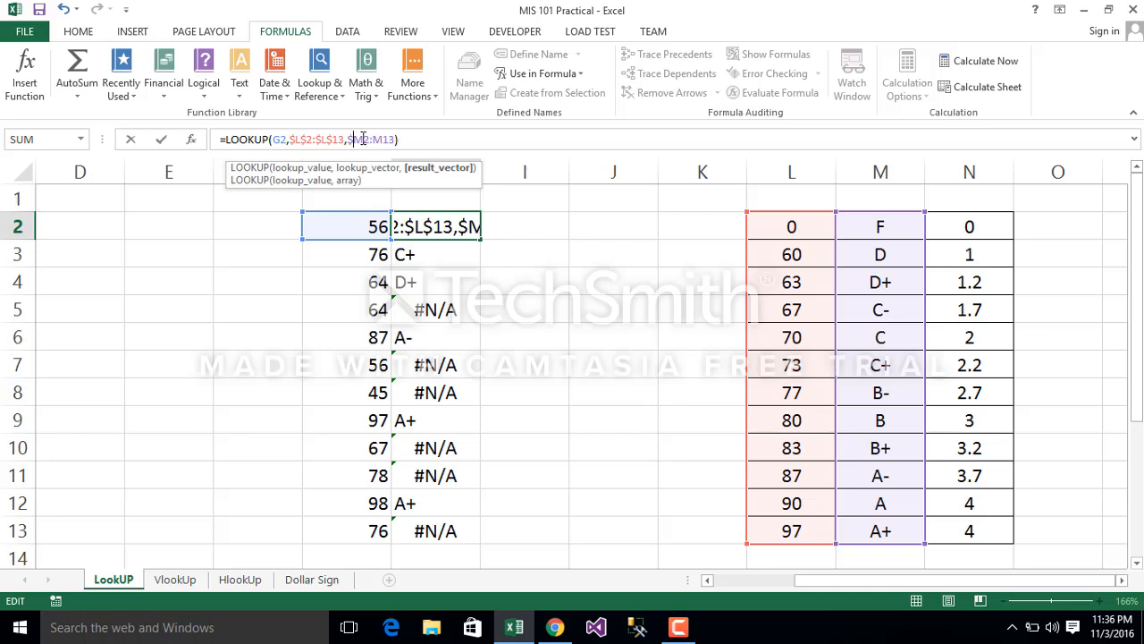
{"action": "left_click", "coordinate": [364, 139]}
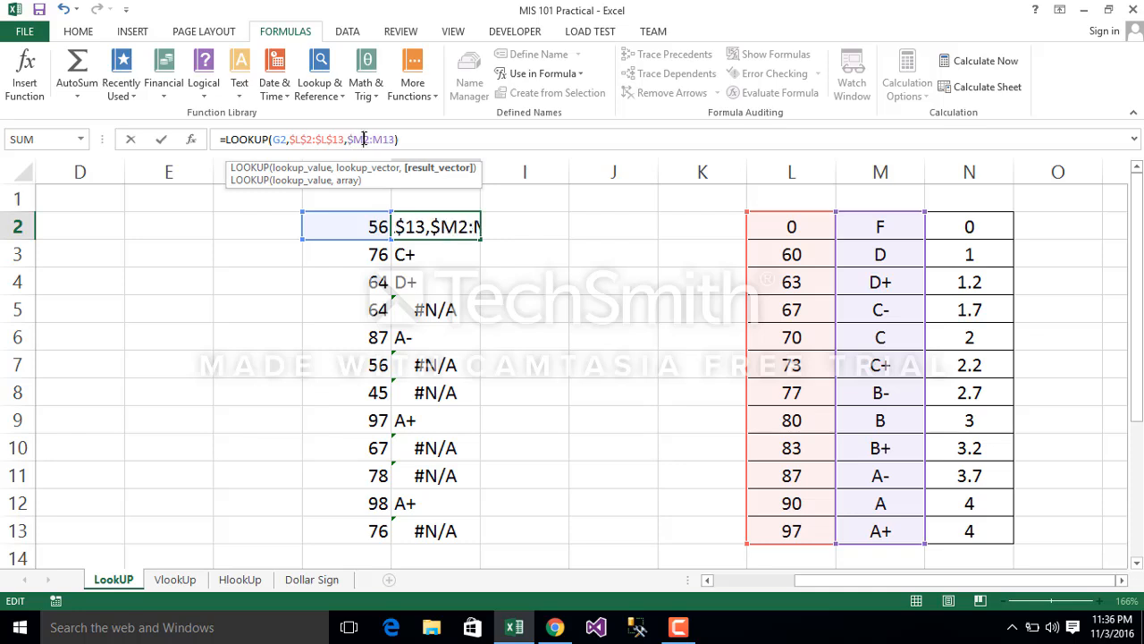
{"action": "type", "text": "$"}
{"action": "left_click", "coordinate": [389, 138]}
{"action": "type", "text": "$"}
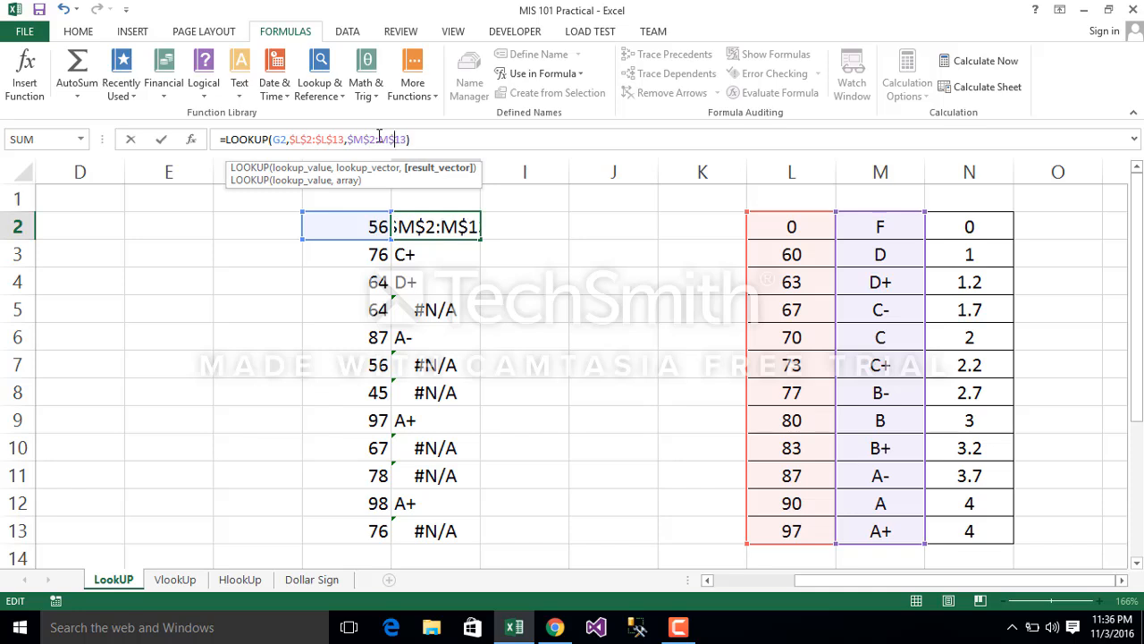
{"action": "left_click", "coordinate": [379, 138]}
{"action": "type", "text": "$"}
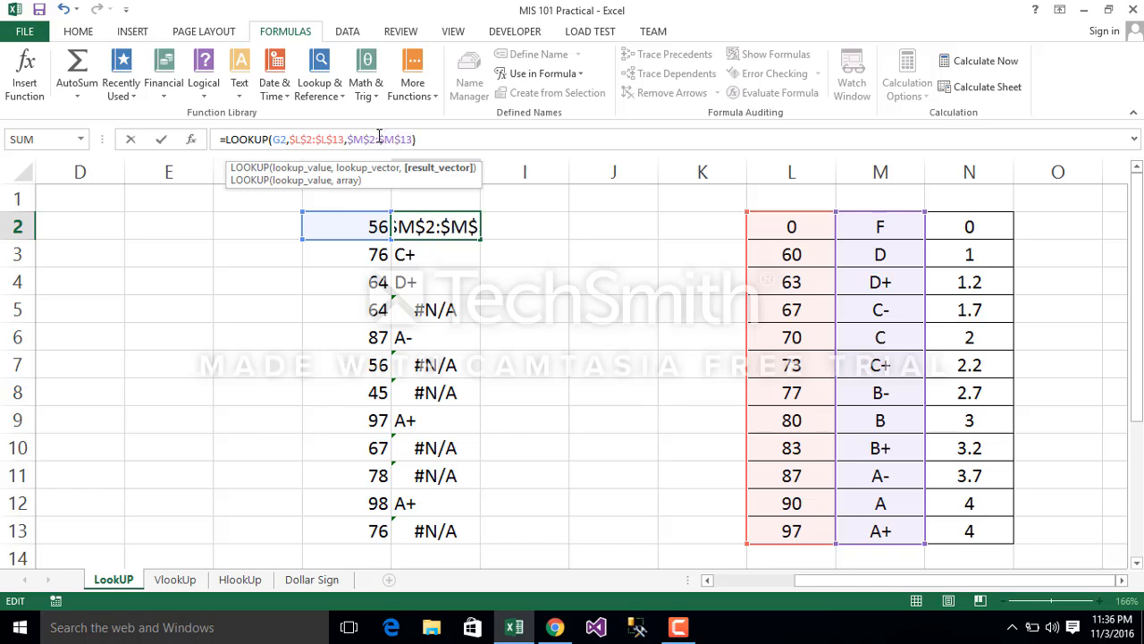
{"action": "key", "text": "Return"}
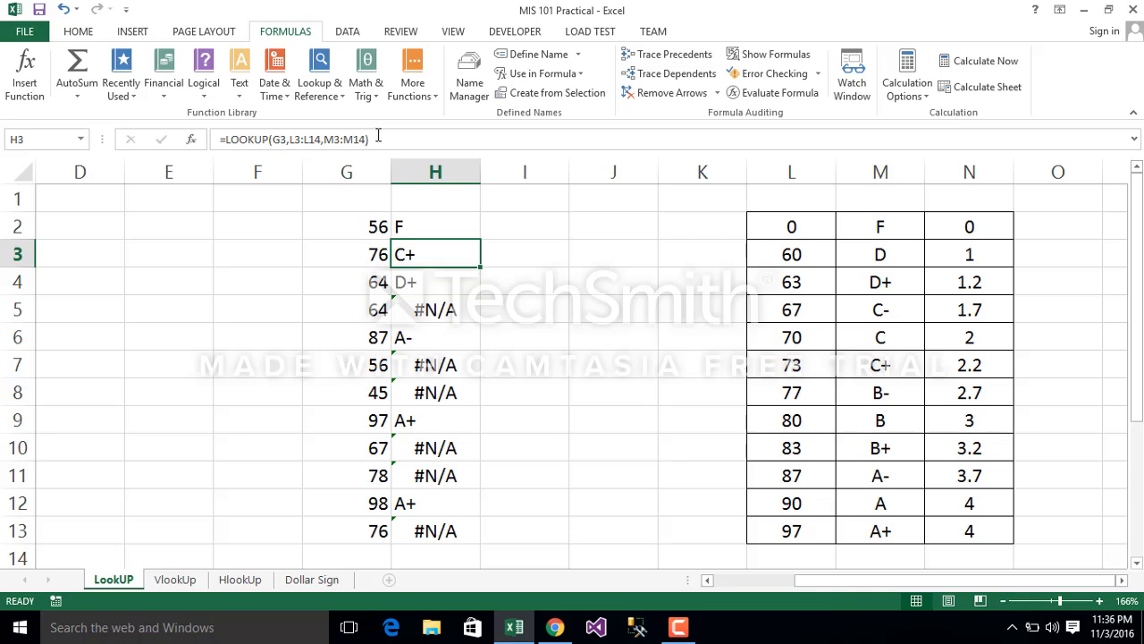
{"action": "left_click", "coordinate": [446, 226]}
{"action": "double_click", "coordinate": [479, 242]}
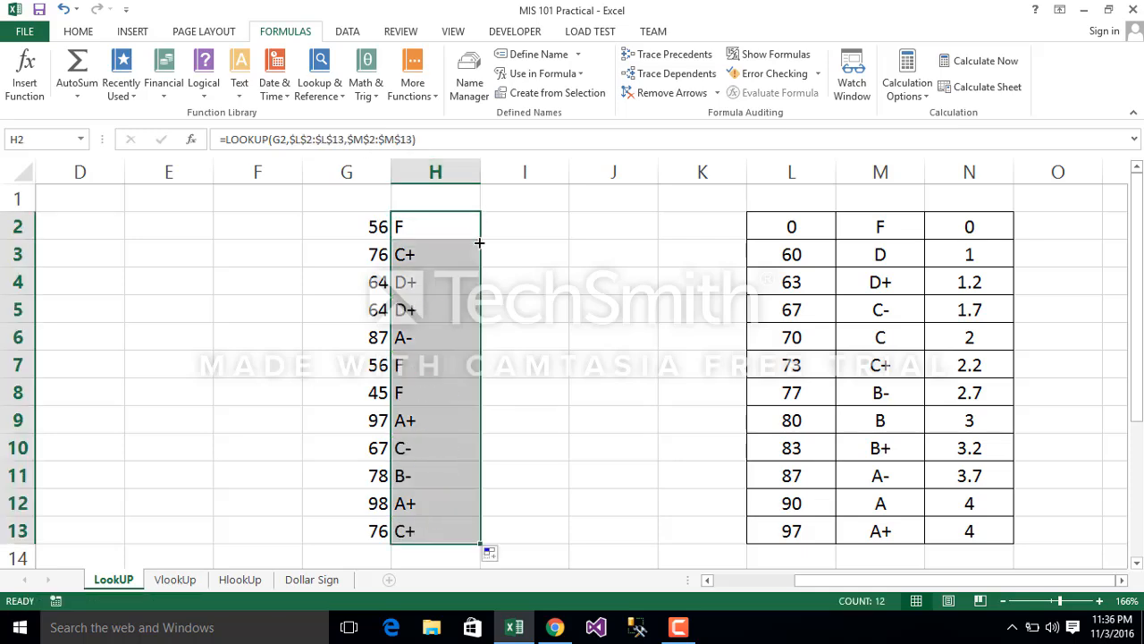
Step: Trace the precedents of the LOOKUP formula in H13, clearing the tracer arrows when done
{"action": "left_click", "coordinate": [424, 534]}
{"action": "left_click", "coordinate": [674, 55]}
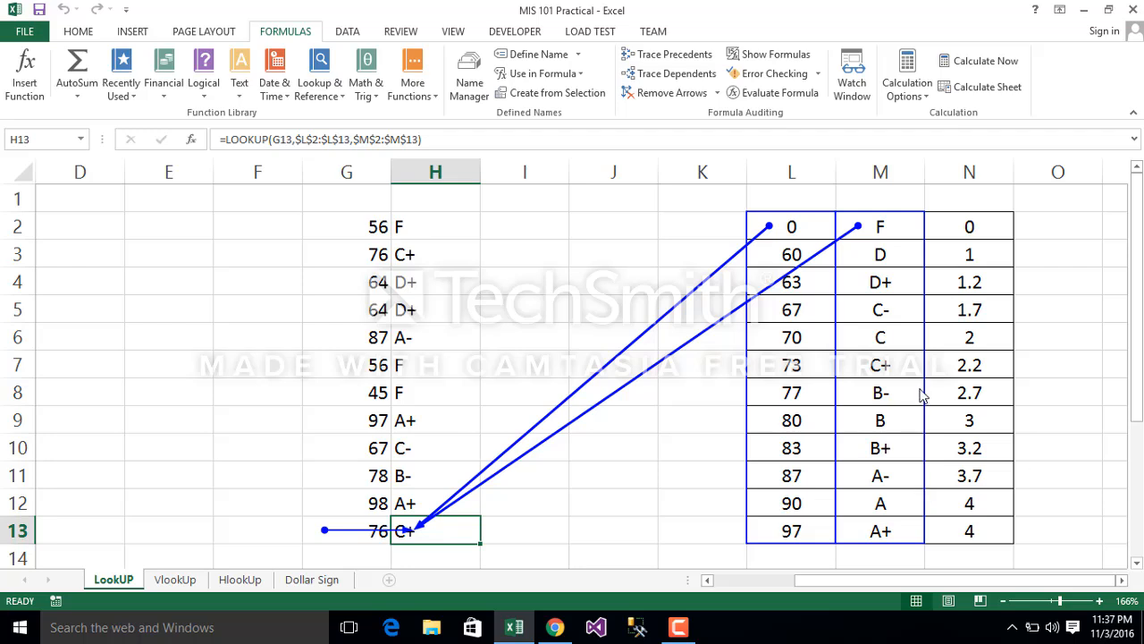
{"action": "left_click", "coordinate": [672, 93]}
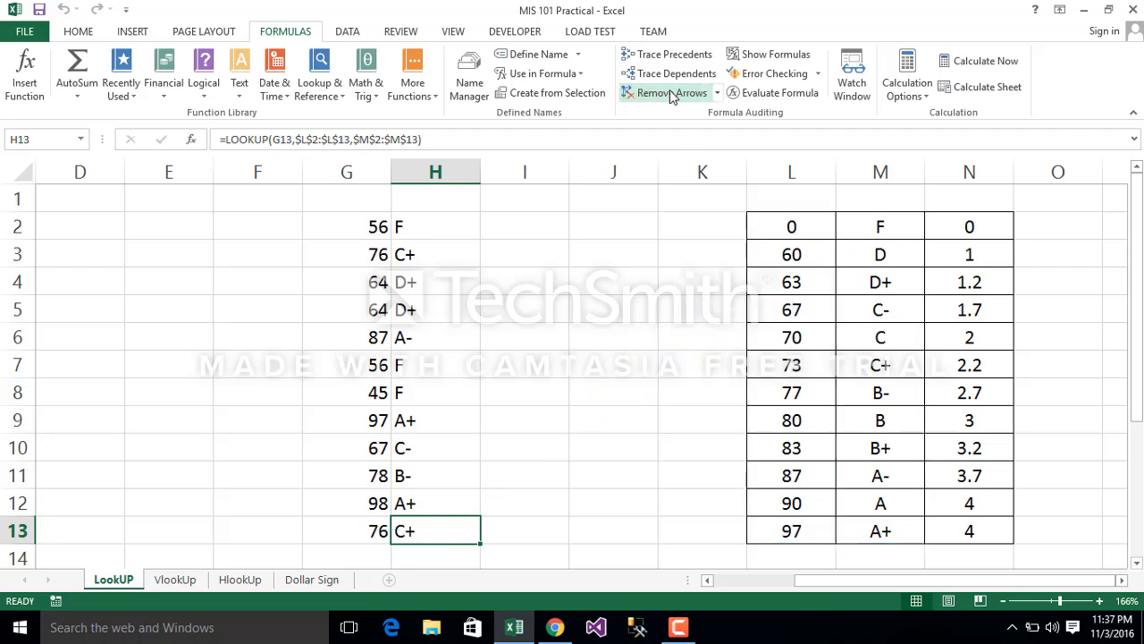
{"action": "left_click", "coordinate": [557, 415]}
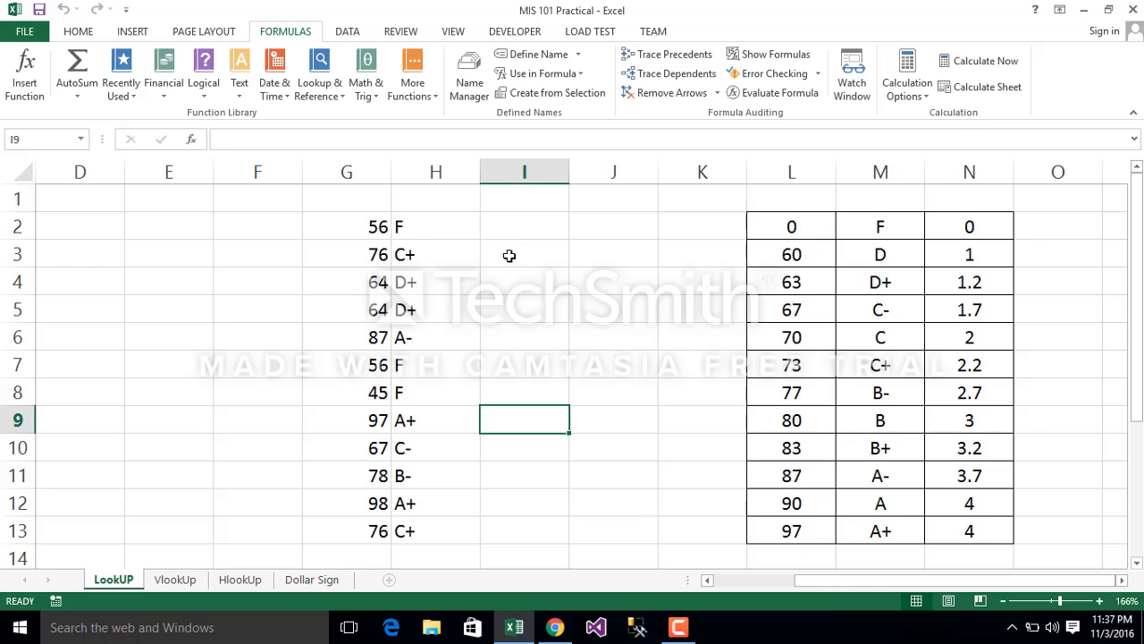
Step: Define the workbook-level name LookUpVector for the score thresholds in L2:L13
{"action": "left_click", "coordinate": [488, 226]}
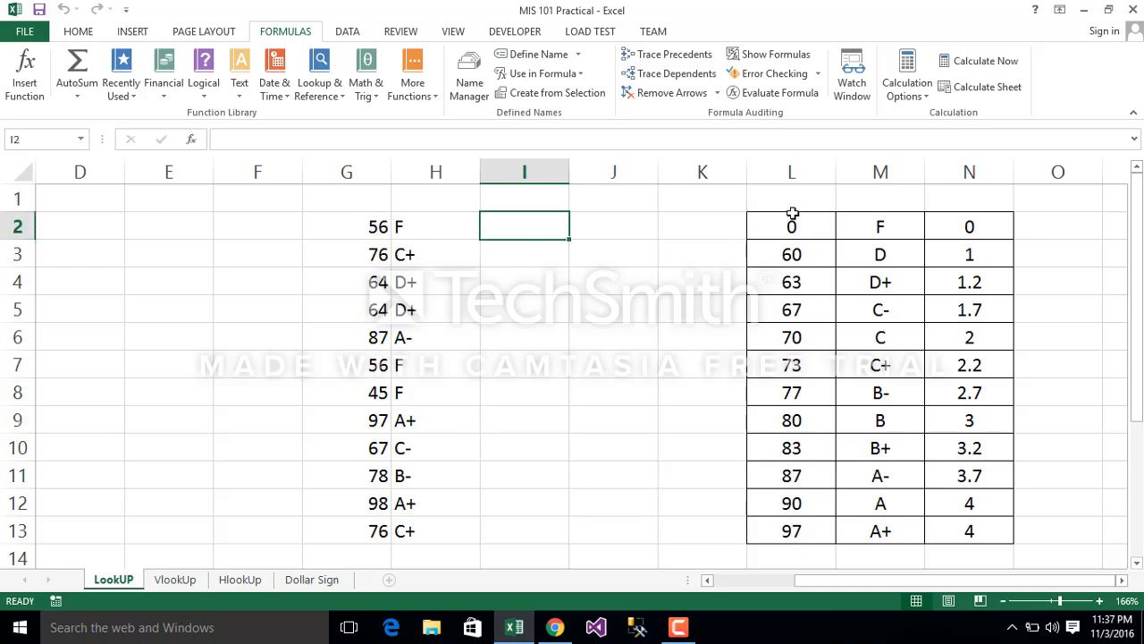
{"action": "left_click_drag", "start_coordinate": [792, 224], "coordinate": [794, 523]}
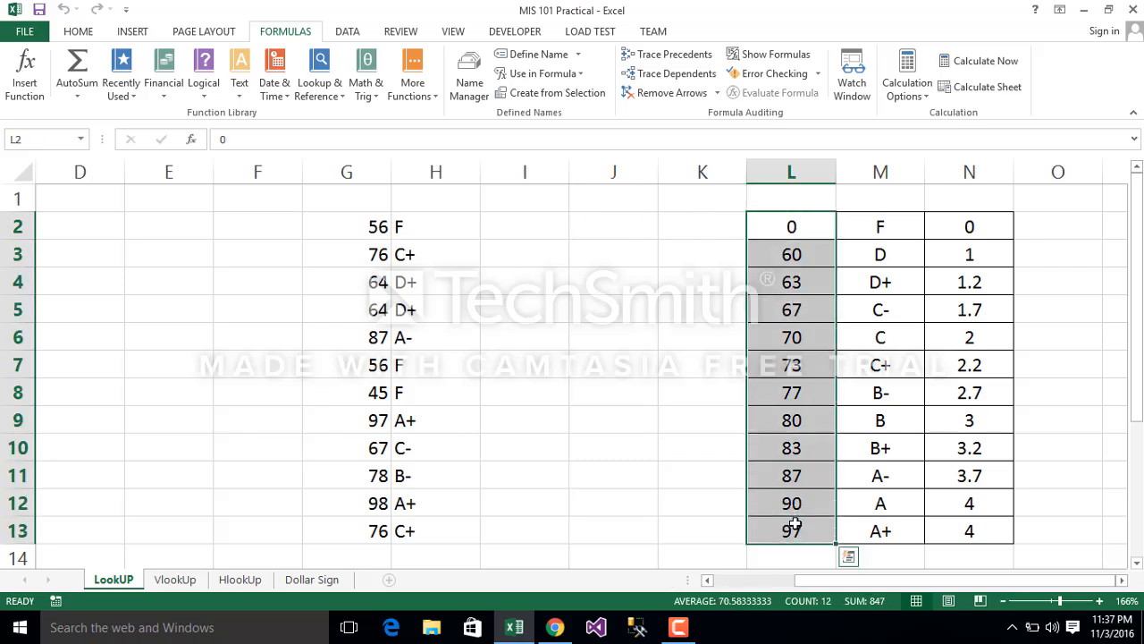
{"action": "left_click", "coordinate": [526, 56]}
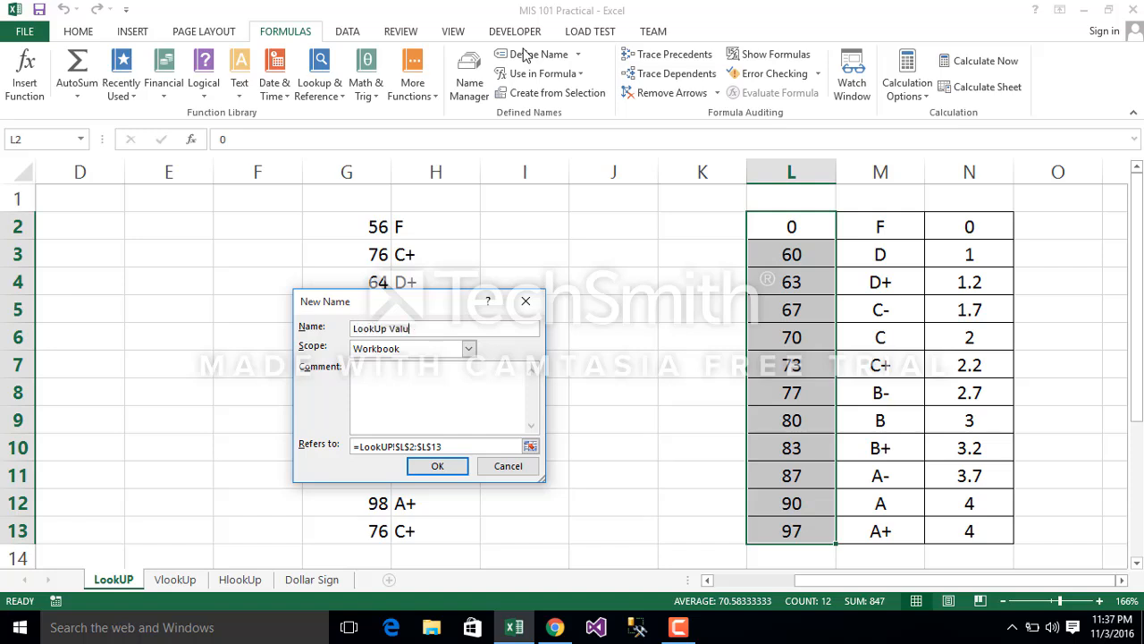
{"action": "key", "text": "BackSpace"}
{"action": "key", "text": "BackSpace"}
{"action": "key", "text": "BackSpace"}
{"action": "key", "text": "BackSpace"}
{"action": "key", "text": "BackSpace"}
{"action": "key", "text": "Return"}
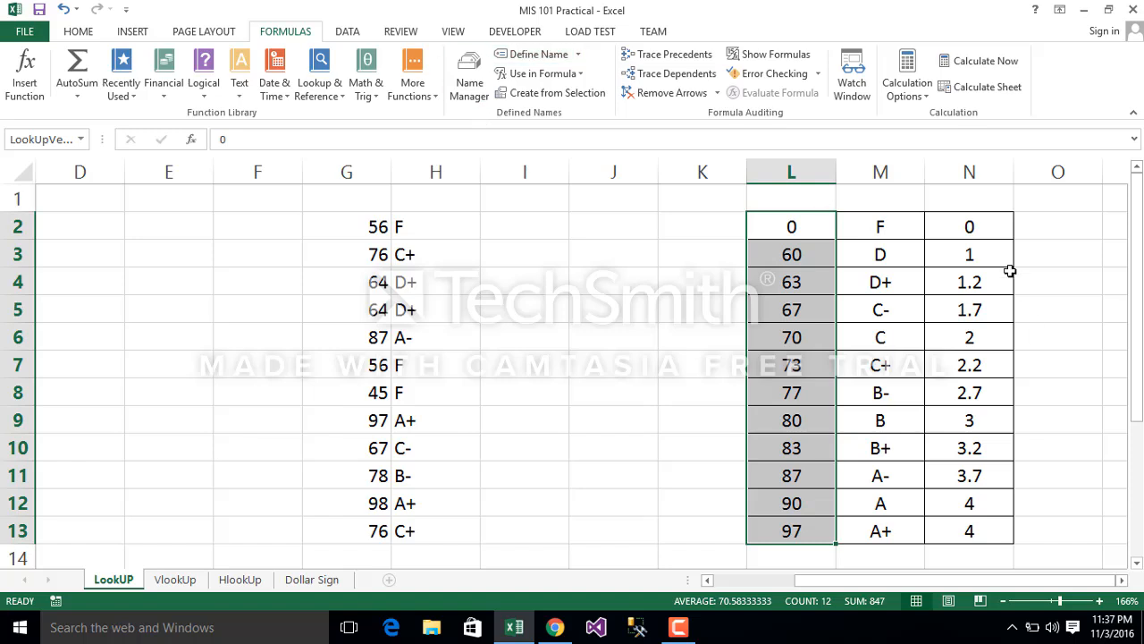
Step: Define the workbook-level name ResultVector for the grade points in N2:N13
{"action": "left_click_drag", "start_coordinate": [986, 224], "coordinate": [1003, 529]}
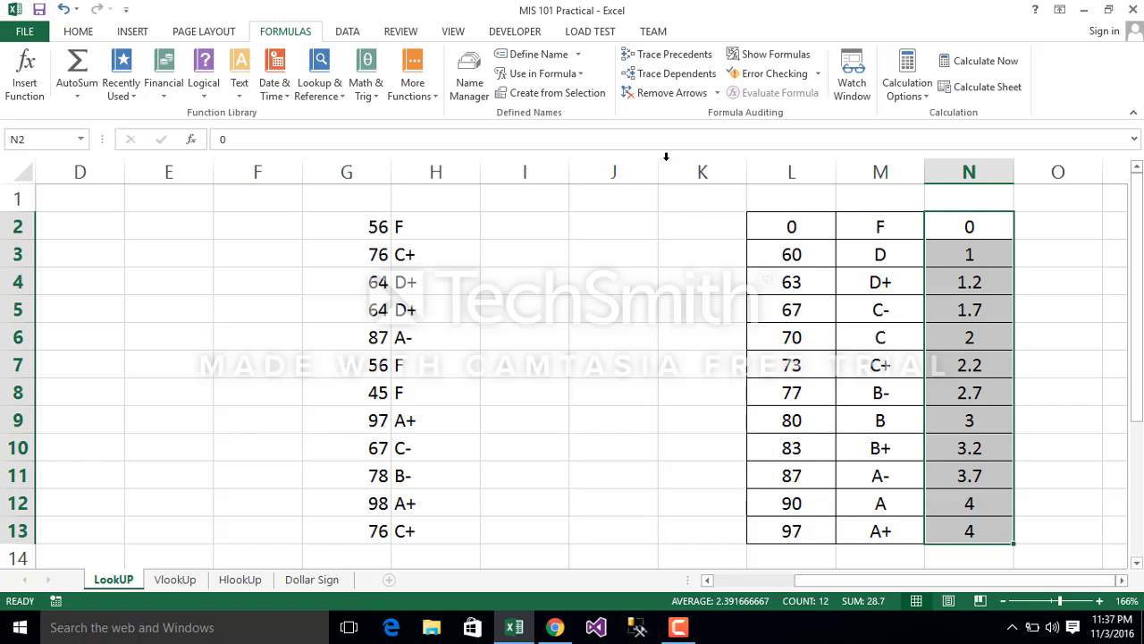
{"action": "left_click", "coordinate": [531, 55]}
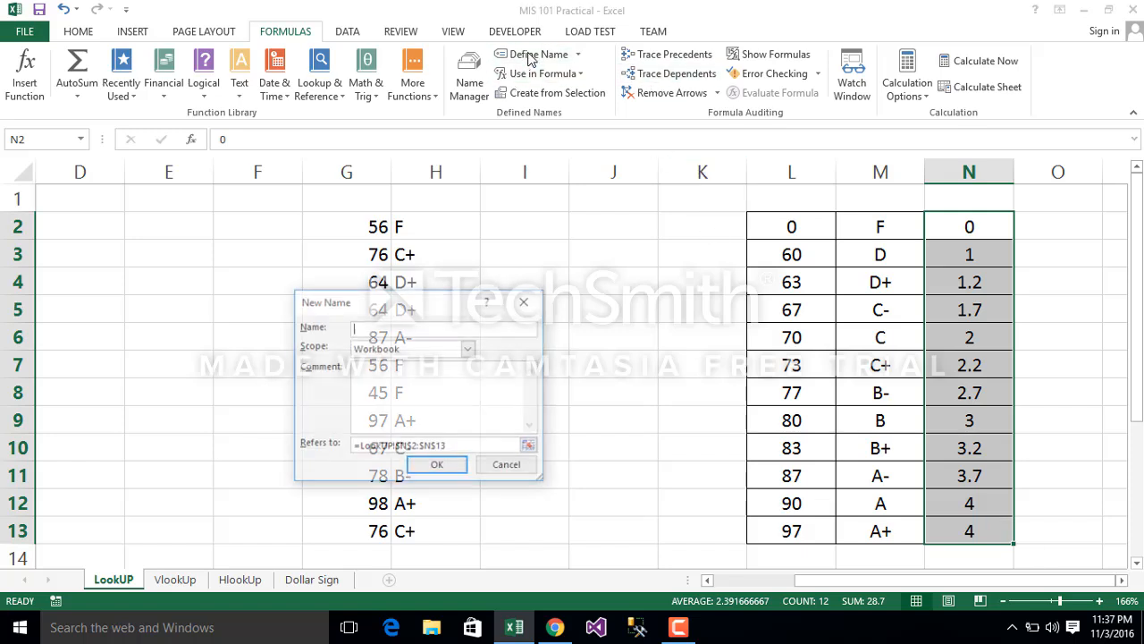
{"action": "type", "text": "Resu"}
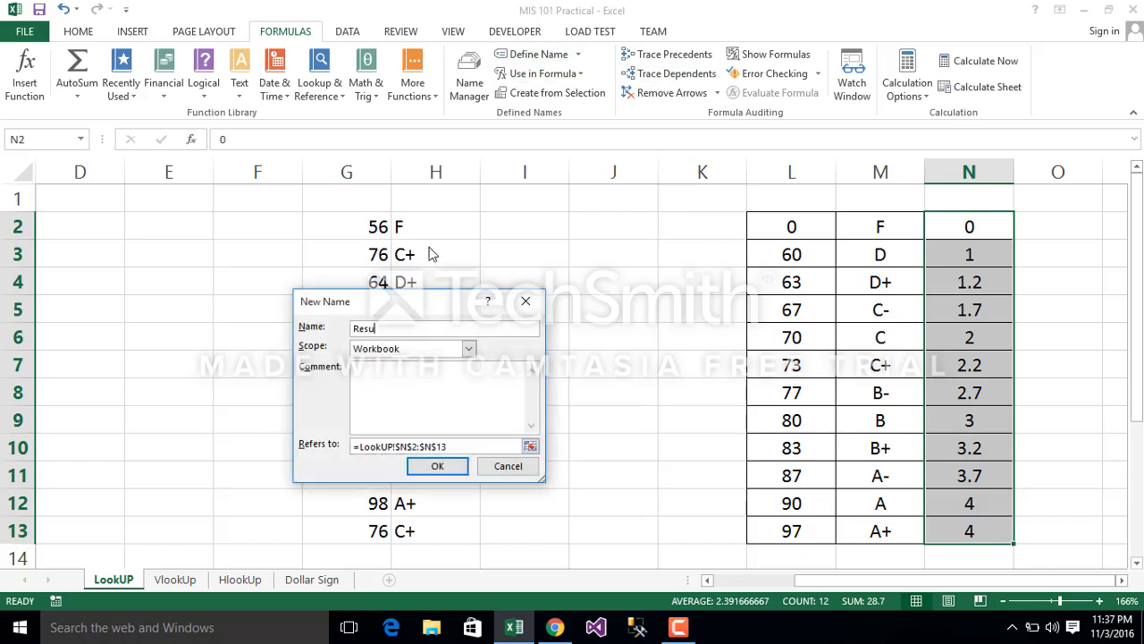
{"action": "type", "text": "ltVector"}
{"action": "key", "text": "Return"}
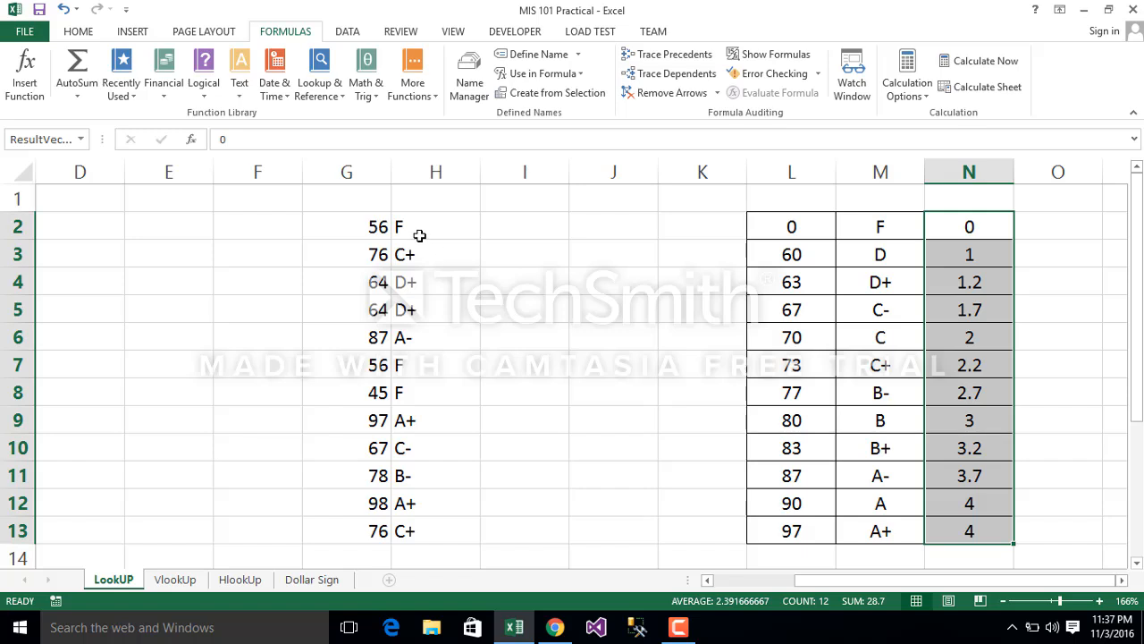
Step: Start a LOOKUP formula in I2 with G2 as the lookup value
{"action": "left_click", "coordinate": [419, 235]}
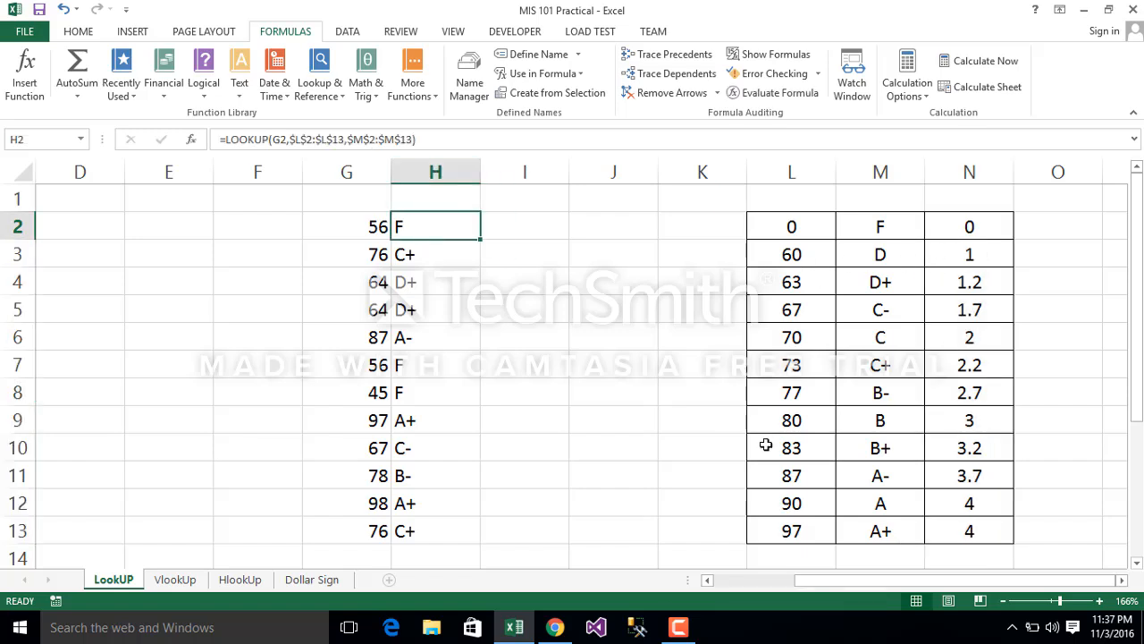
{"action": "left_click", "coordinate": [506, 231]}
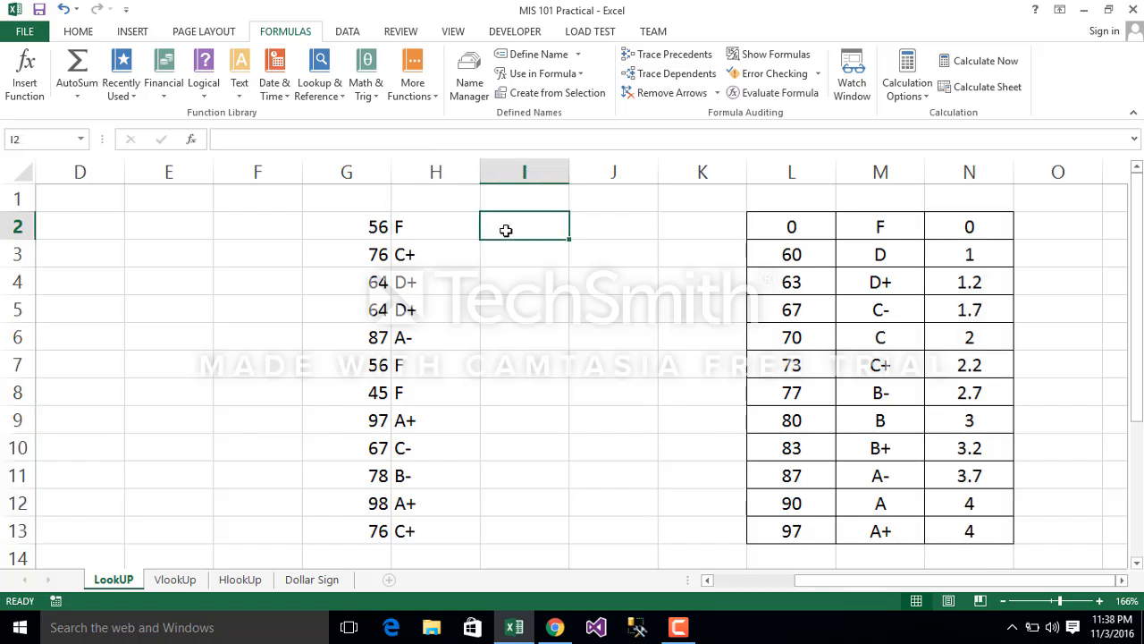
{"action": "type", "text": "=l"}
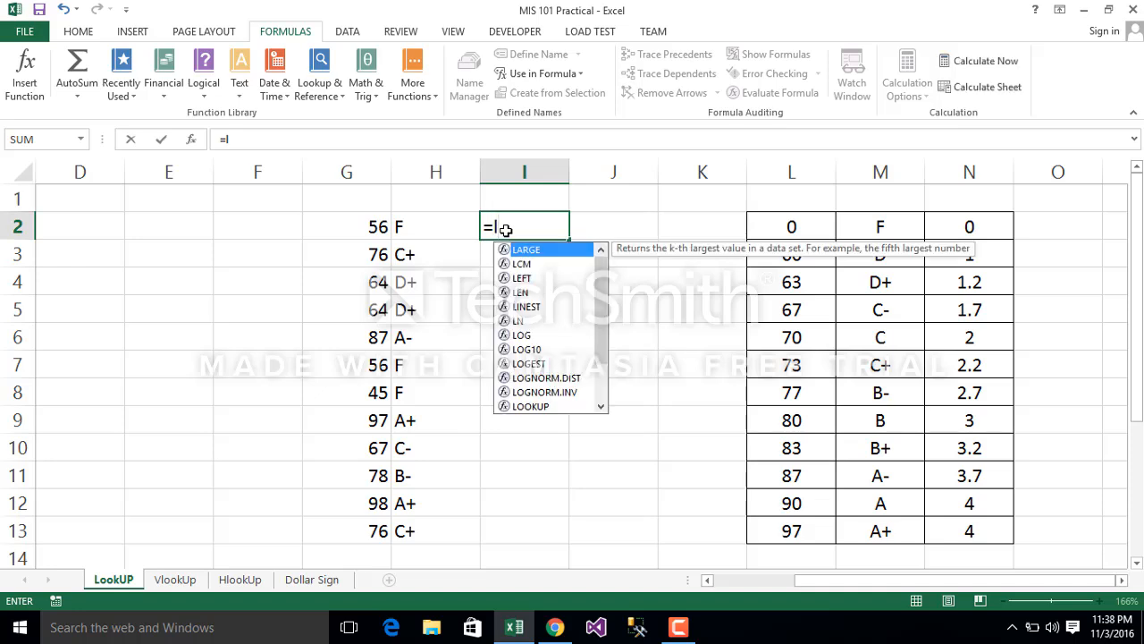
{"action": "type", "text": "oo"}
{"action": "key", "text": "Tab"}
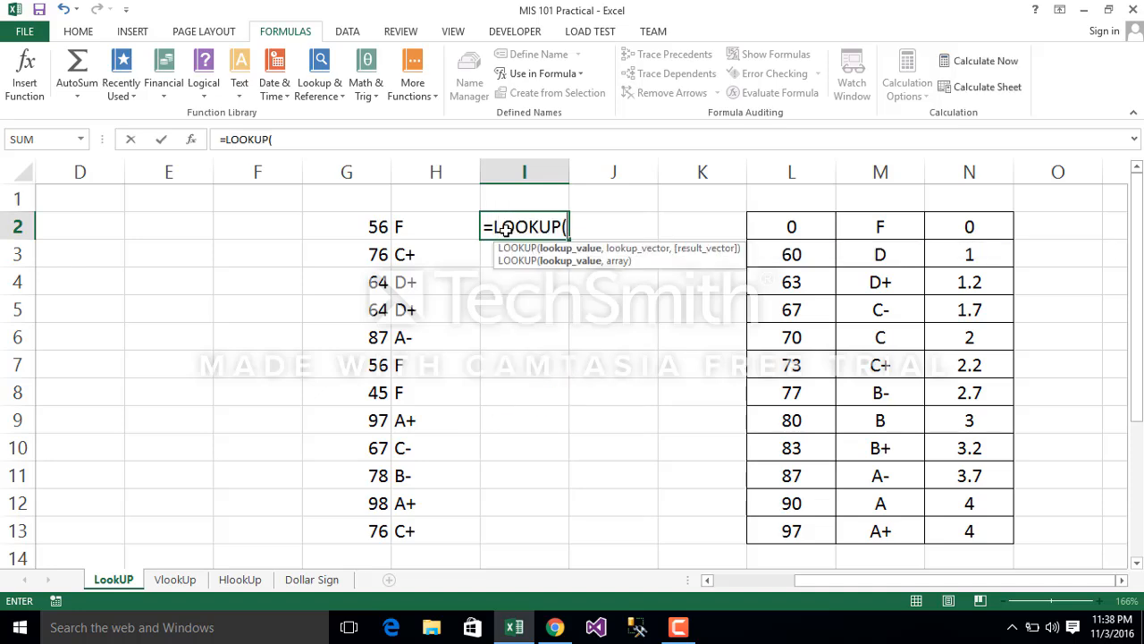
{"action": "left_click", "coordinate": [366, 224]}
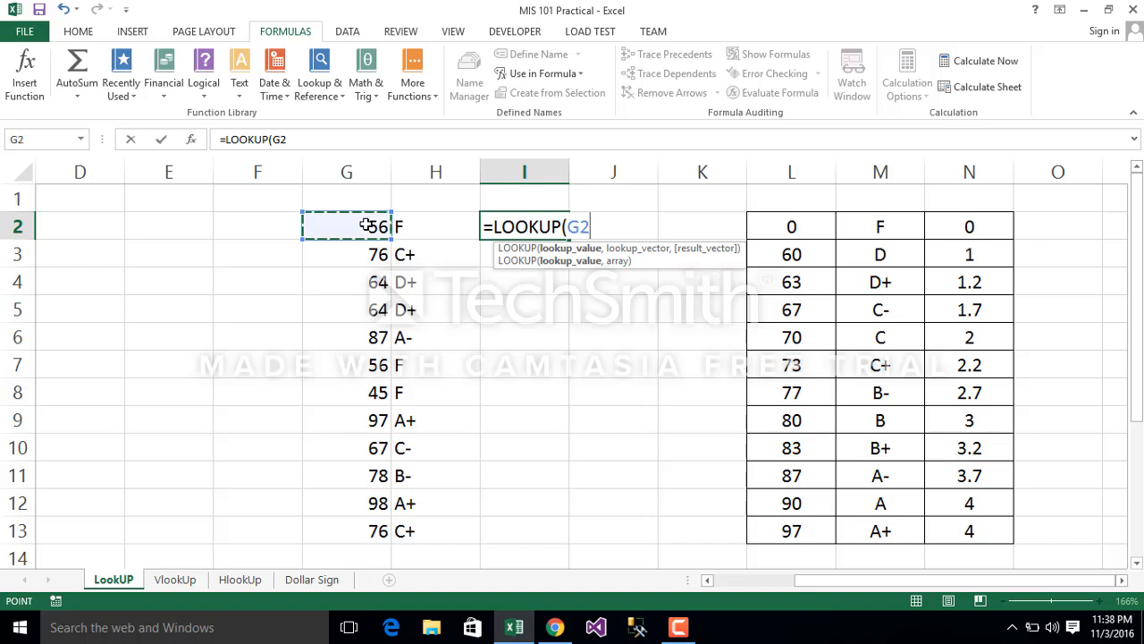
{"action": "type", "text": ","}
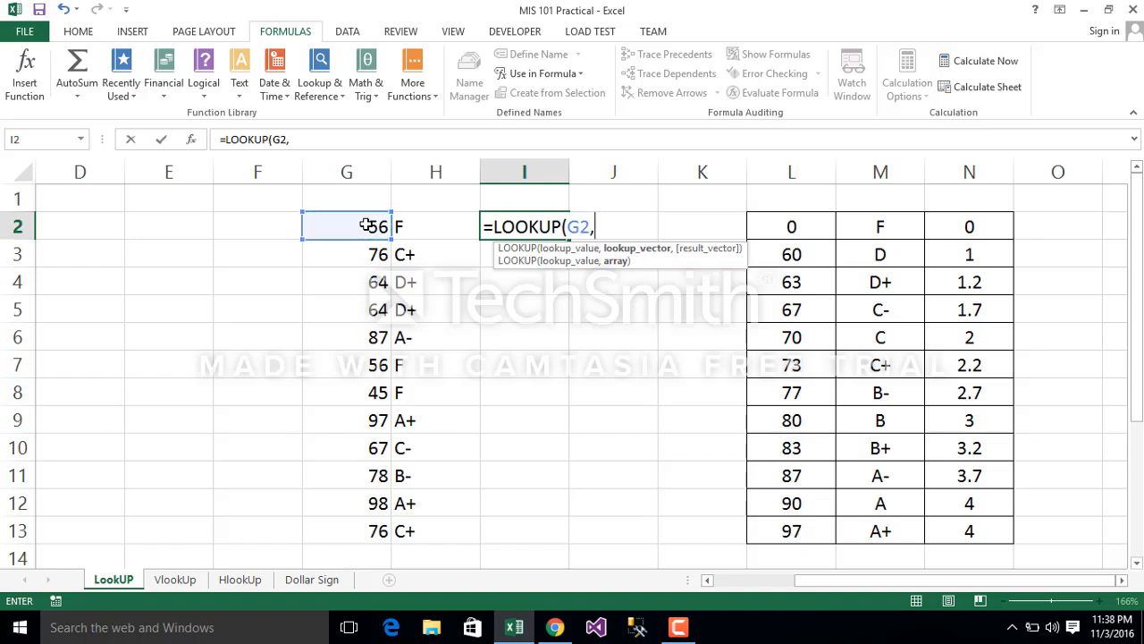
Step: Add the named range LookUpVector as the lookup vector of the LOOKUP formula in I2
{"action": "left_click", "coordinate": [366, 226]}
{"action": "type", "text": "l"}
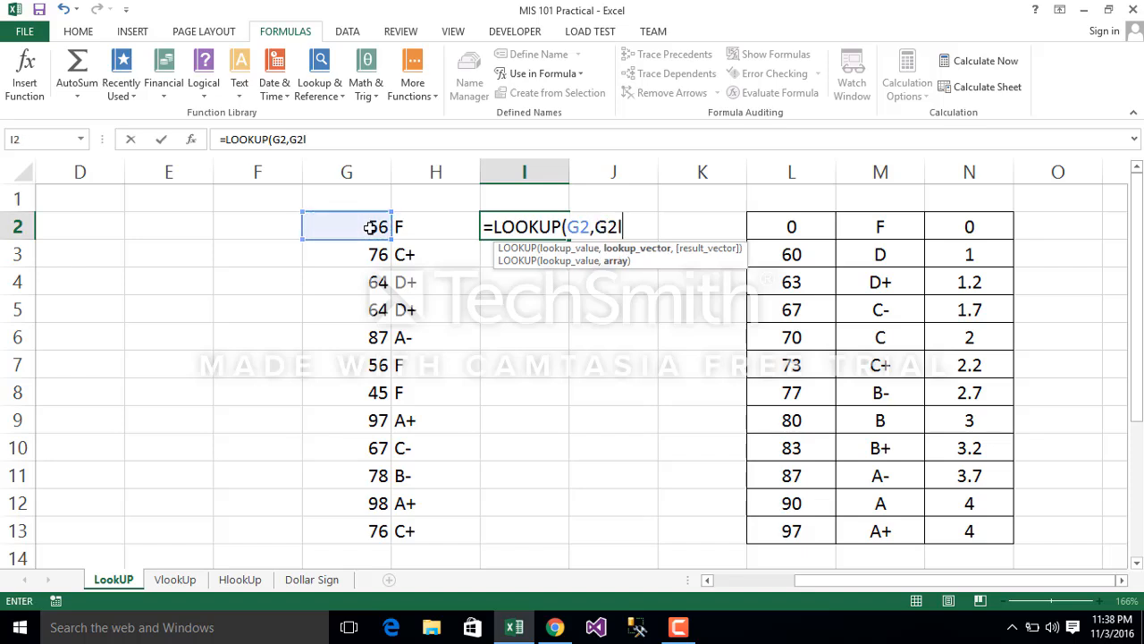
{"action": "key", "text": "BackSpace"}
{"action": "key", "text": "BackSpace"}
{"action": "key", "text": "BackSpace"}
{"action": "type", "text": "lo"}
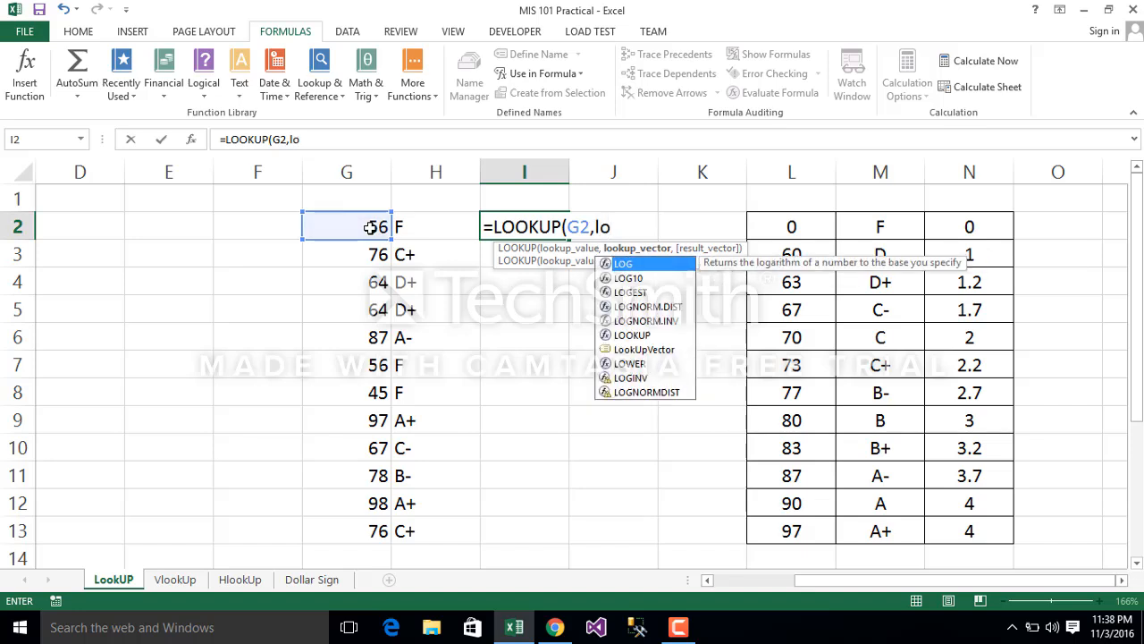
{"action": "double_click", "coordinate": [664, 352]}
{"action": "type", "text": ","}
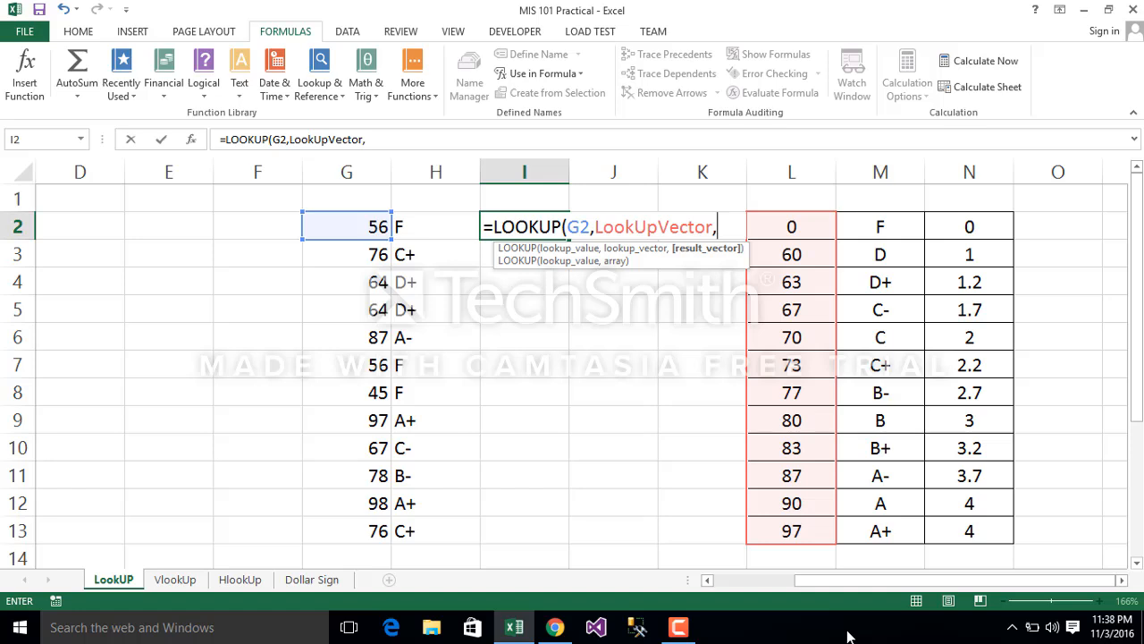
{"action": "type", "text": "loo"}
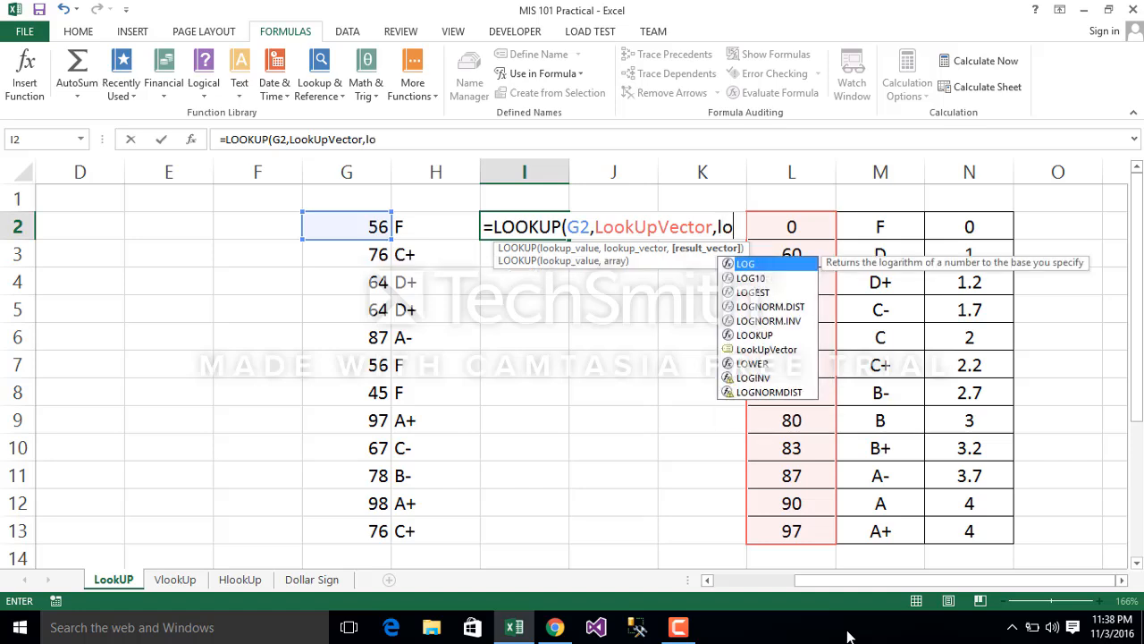
Step: Try to complete the LOOKUP formula in I2 with the named result range for the grade points
{"action": "key", "text": "BackSpace"}
{"action": "key", "text": "BackSpace"}
{"action": "key", "text": "BackSpace"}
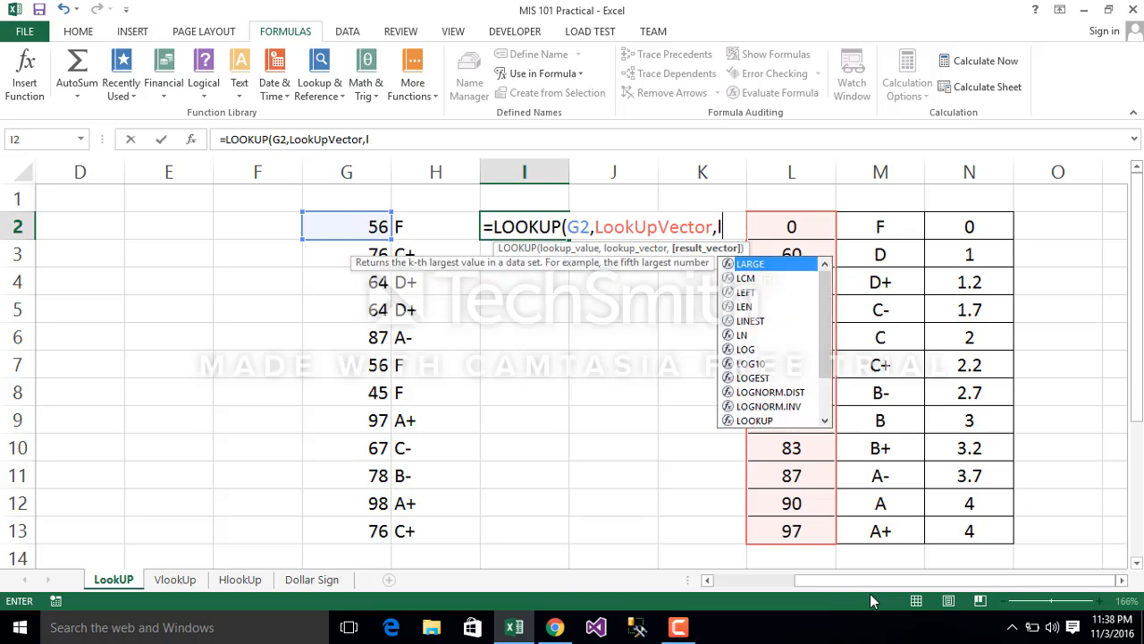
{"action": "type", "text": "res"}
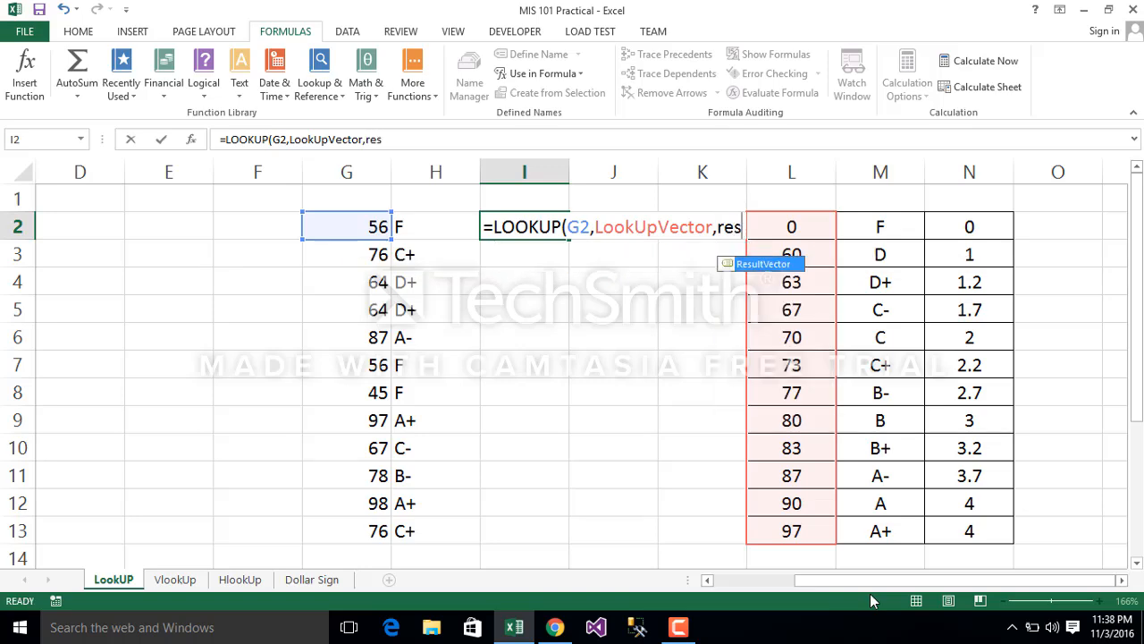
{"action": "key", "text": "Return"}
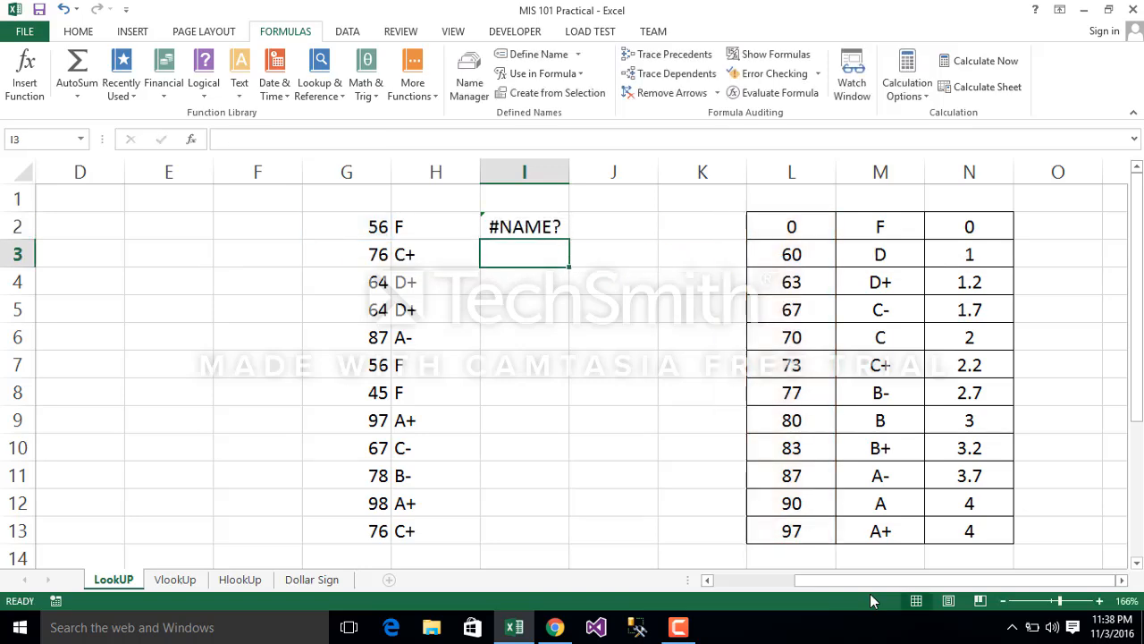
Step: Correct the result vector in I2's LOOKUP formula to ResultVector and fill the formula down to I13
{"action": "left_click", "coordinate": [518, 221]}
{"action": "left_click", "coordinate": [383, 138]}
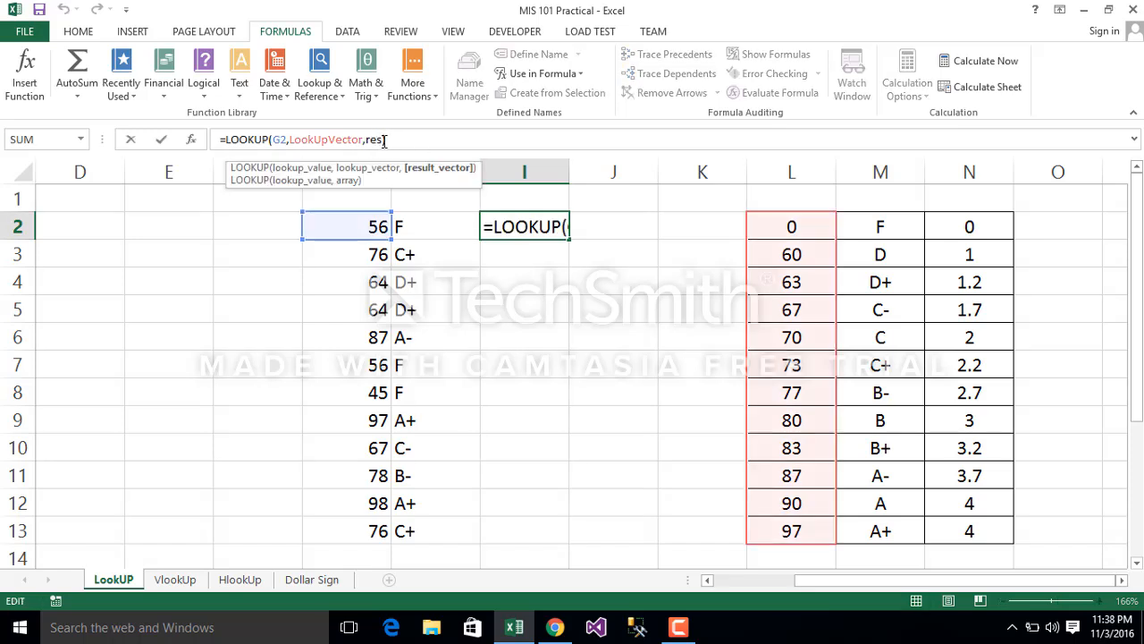
{"action": "key", "text": "BackSpace"}
{"action": "key", "text": "BackSpace"}
{"action": "key", "text": "BackSpace"}
{"action": "key", "text": "BackSpace"}
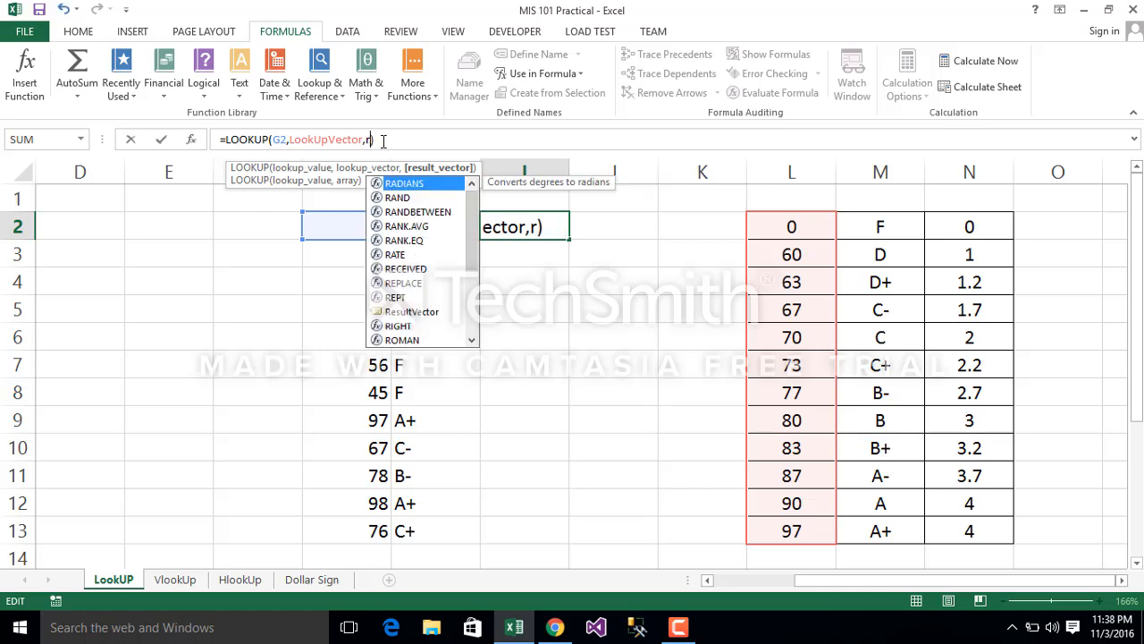
{"action": "type", "text": "res"}
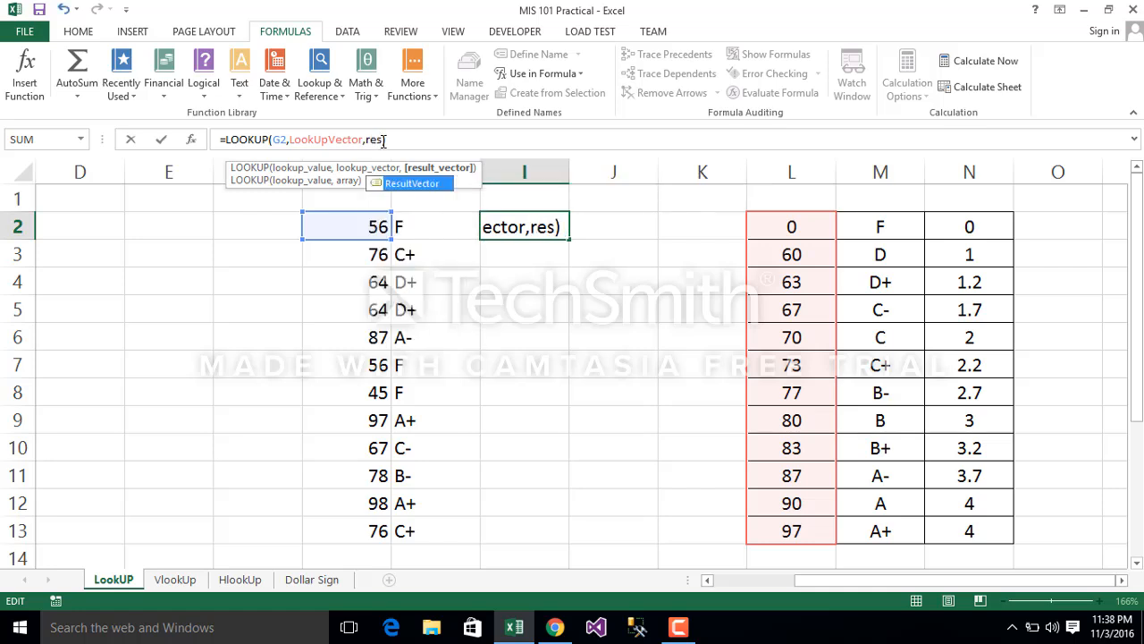
{"action": "key", "text": "Tab"}
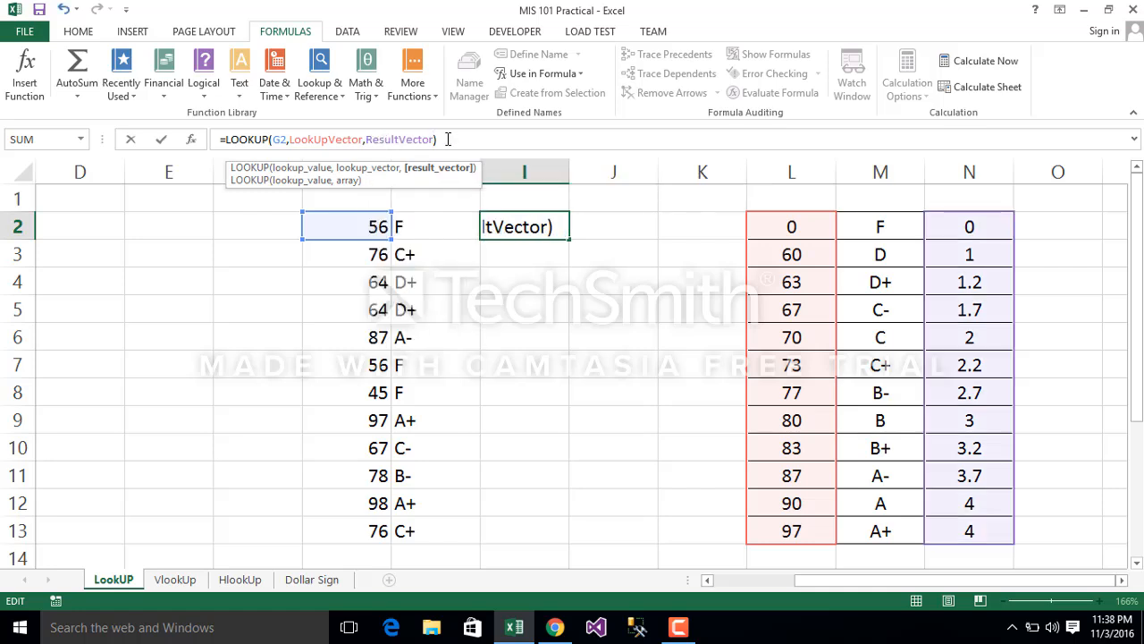
{"action": "key", "text": "Return"}
{"action": "left_click", "coordinate": [528, 228]}
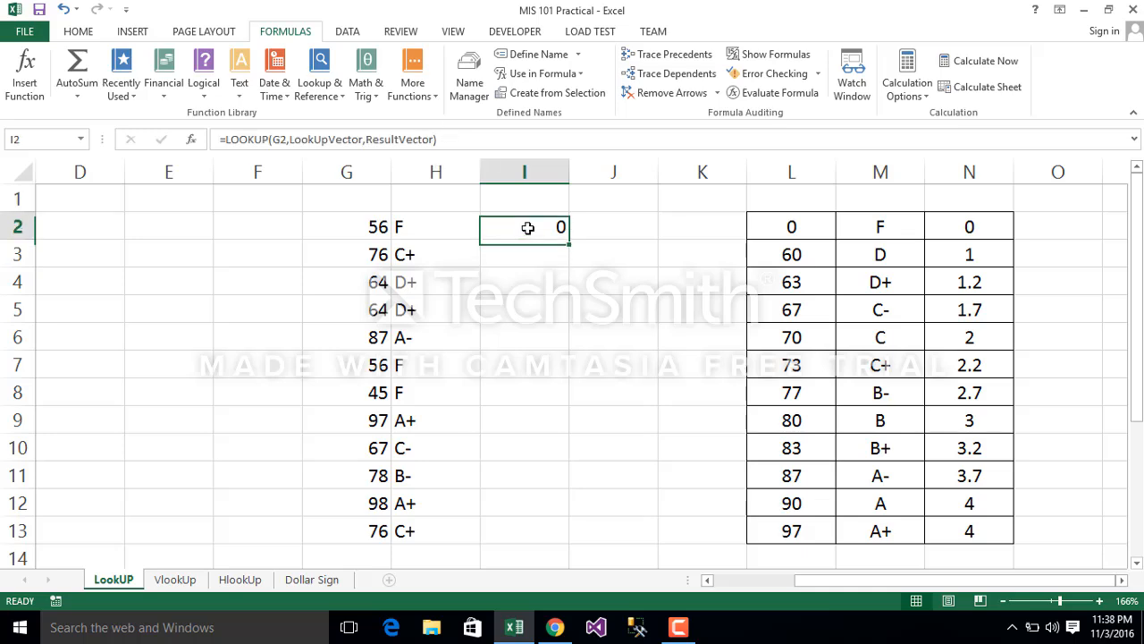
{"action": "double_click", "coordinate": [572, 239]}
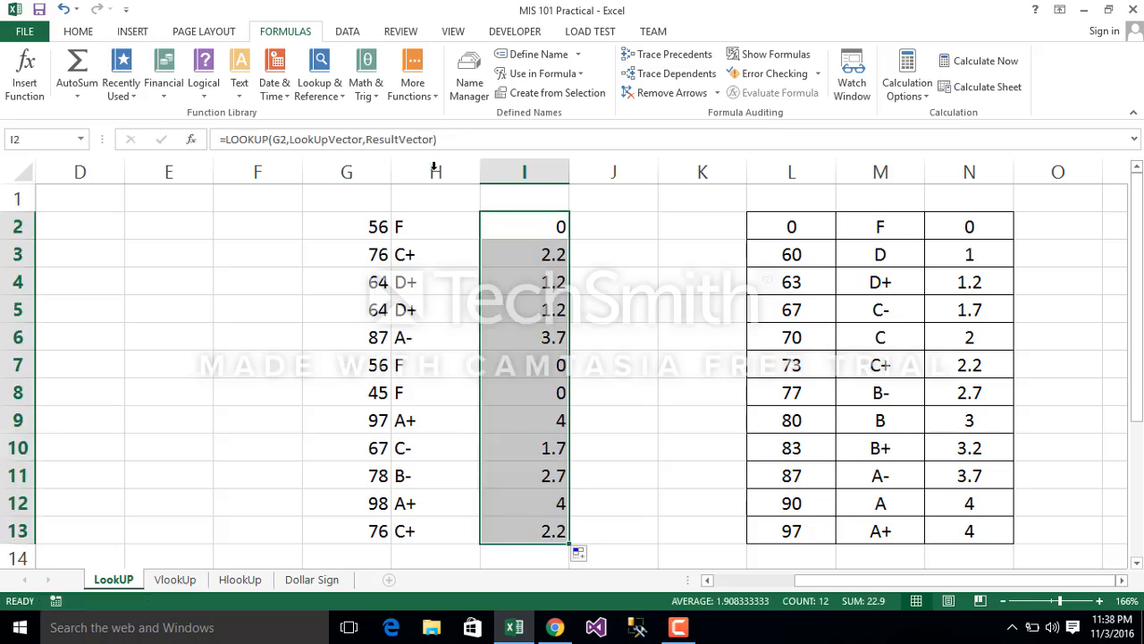
Step: Narrow columns H and I to fit their contents, leaving column H slightly wider than its letter grades
{"action": "left_click", "coordinate": [461, 158]}
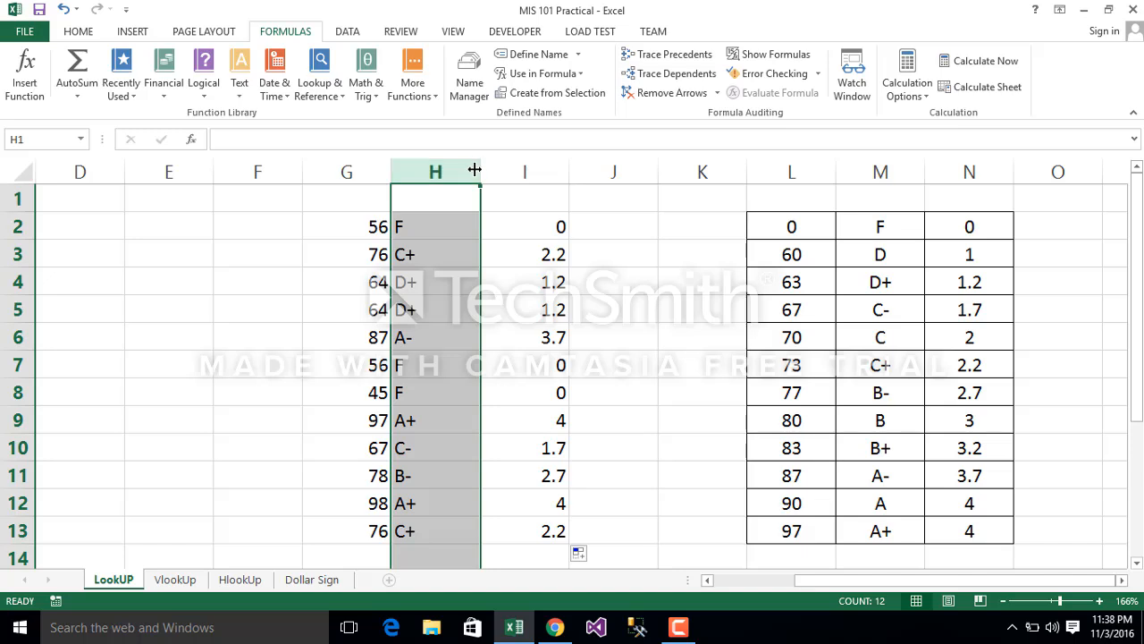
{"action": "double_click", "coordinate": [480, 173]}
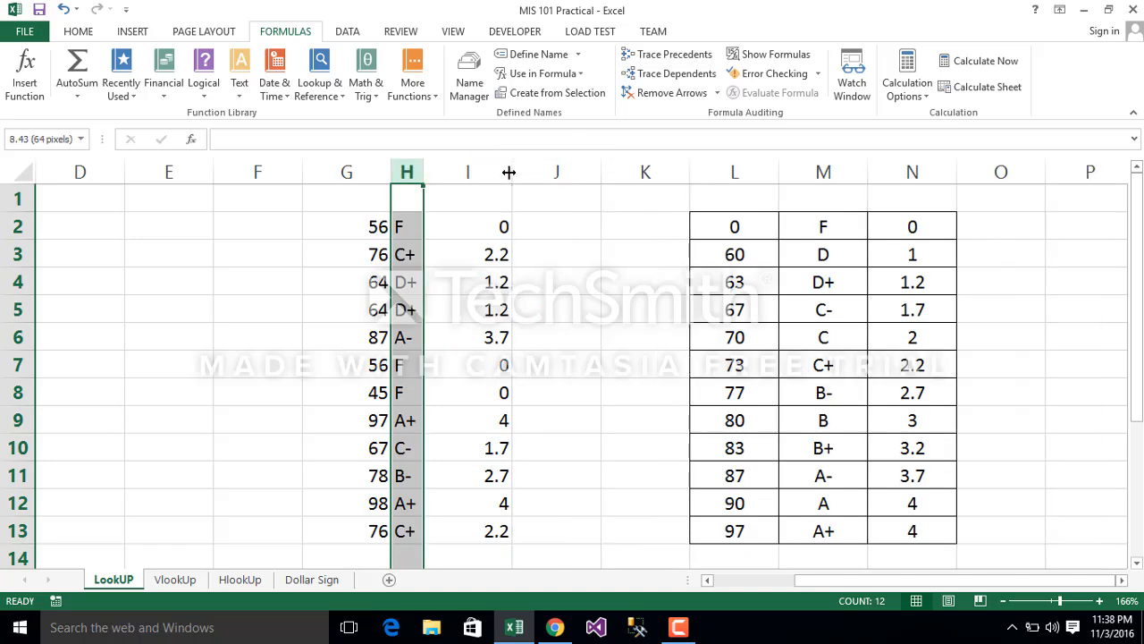
{"action": "double_click", "coordinate": [516, 173]}
{"action": "left_click_drag", "start_coordinate": [422, 171], "coordinate": [514, 173]}
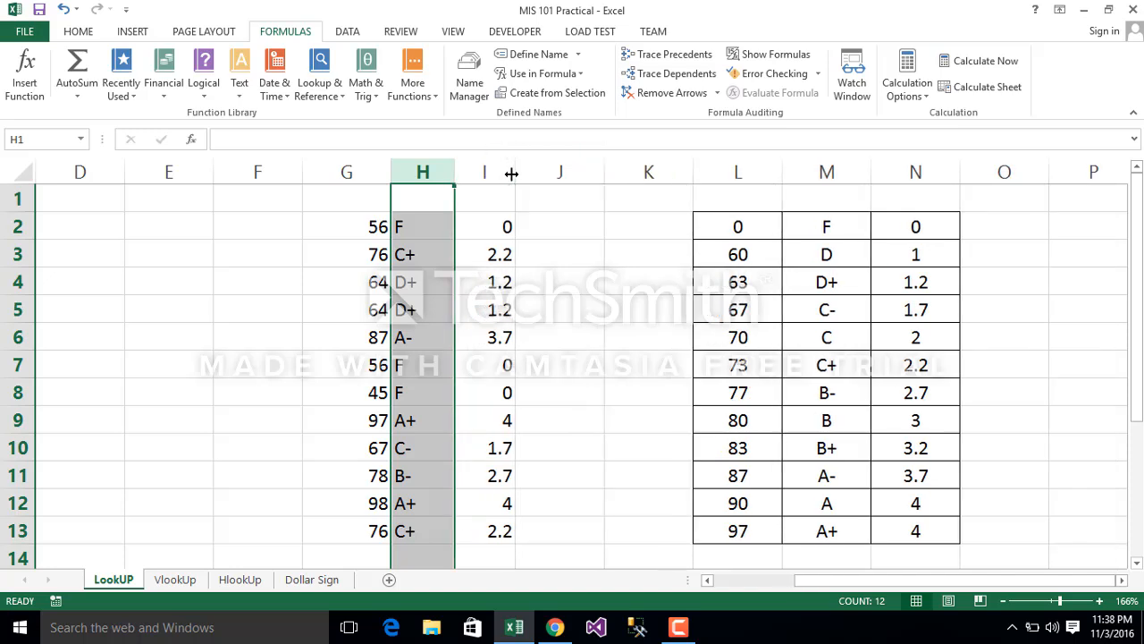
{"action": "left_click", "coordinate": [563, 249]}
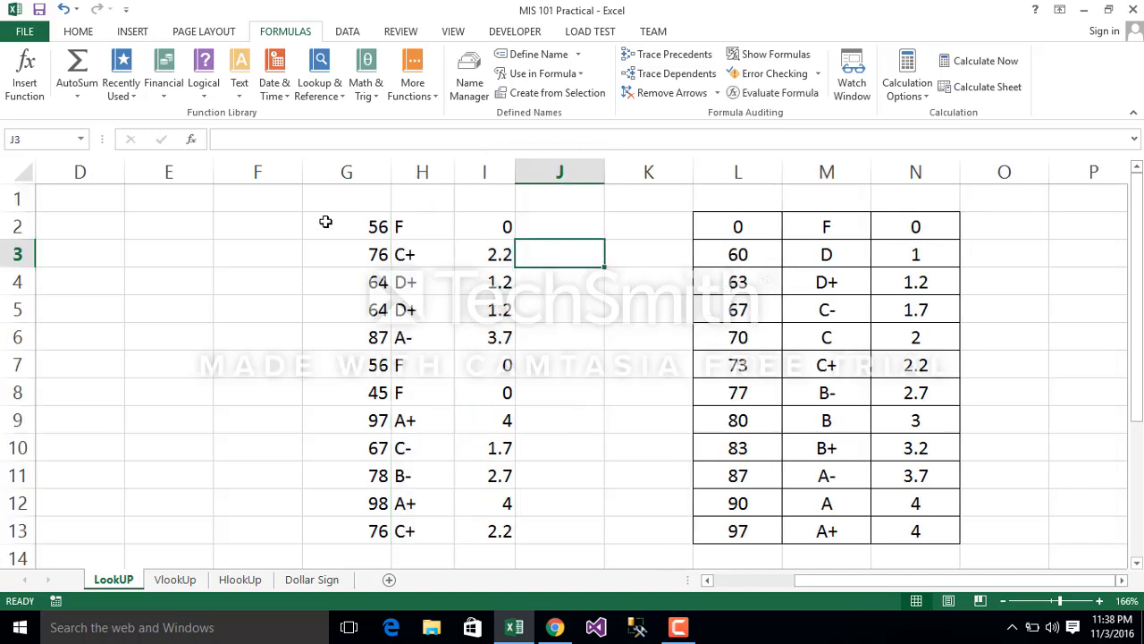
Step: Compare the LOOKUP formulas in H2 and I2, and check the named ranges in L2:L13 and N2:N13
{"action": "left_click", "coordinate": [416, 230]}
{"action": "left_click", "coordinate": [291, 140]}
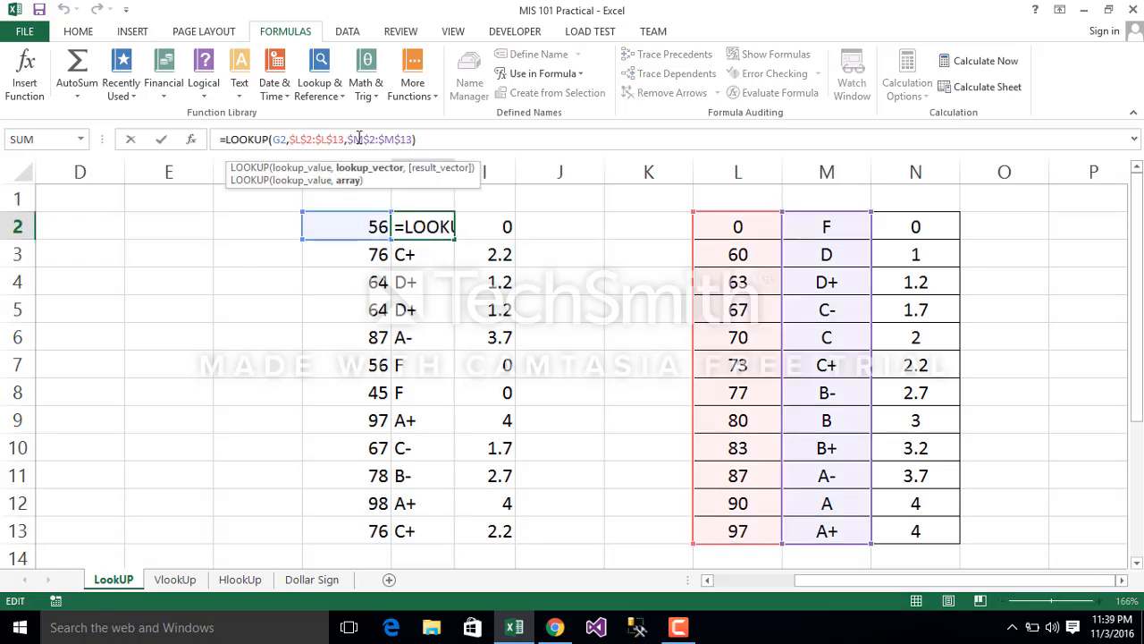
{"action": "left_click", "coordinate": [532, 238]}
{"action": "left_click", "coordinate": [492, 234]}
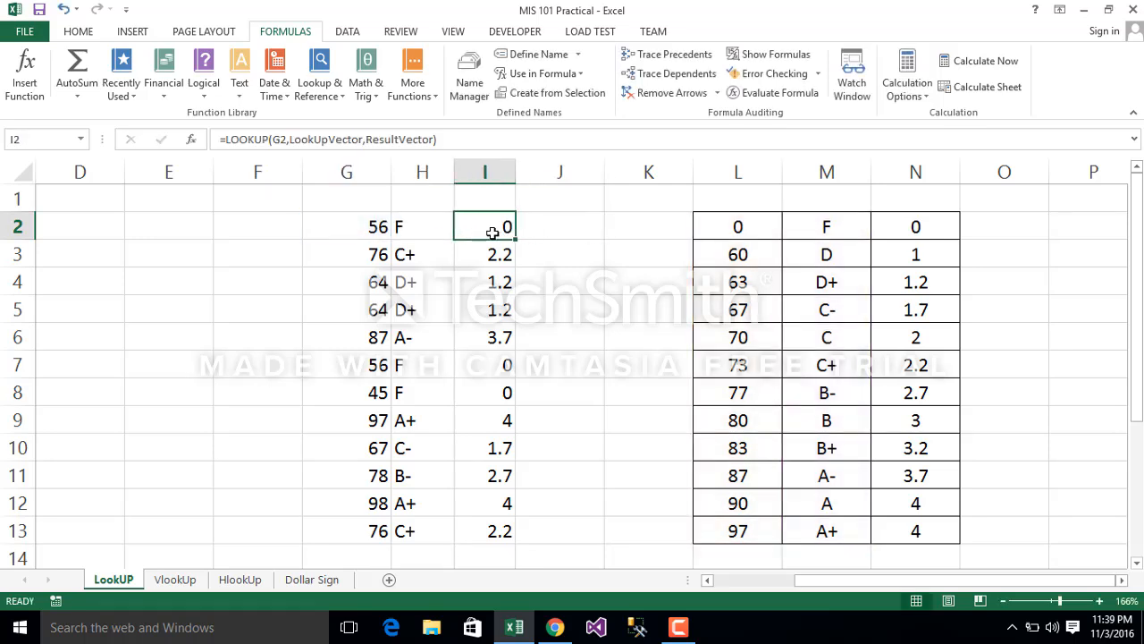
{"action": "left_click_drag", "start_coordinate": [736, 225], "coordinate": [761, 535]}
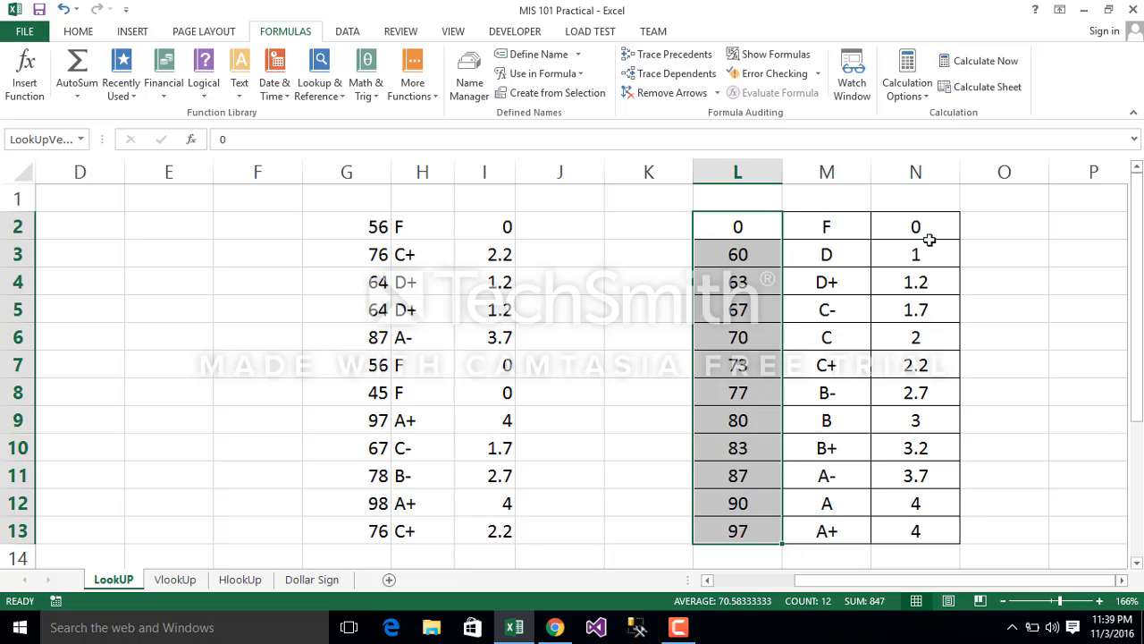
{"action": "left_click_drag", "start_coordinate": [916, 226], "coordinate": [929, 520]}
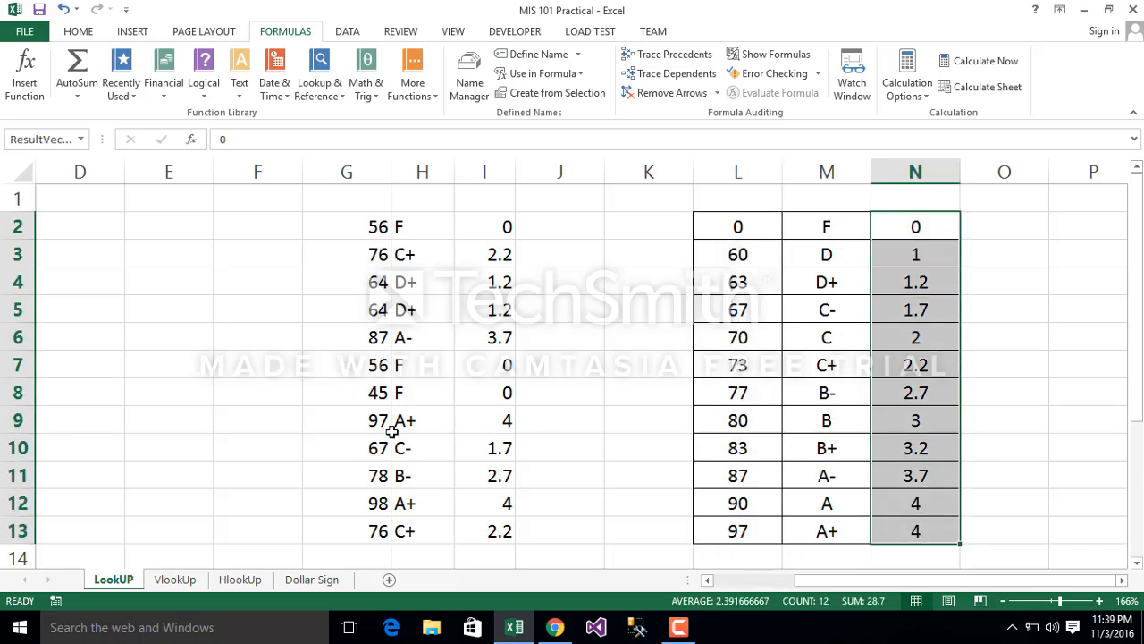
{"action": "left_click", "coordinate": [632, 362]}
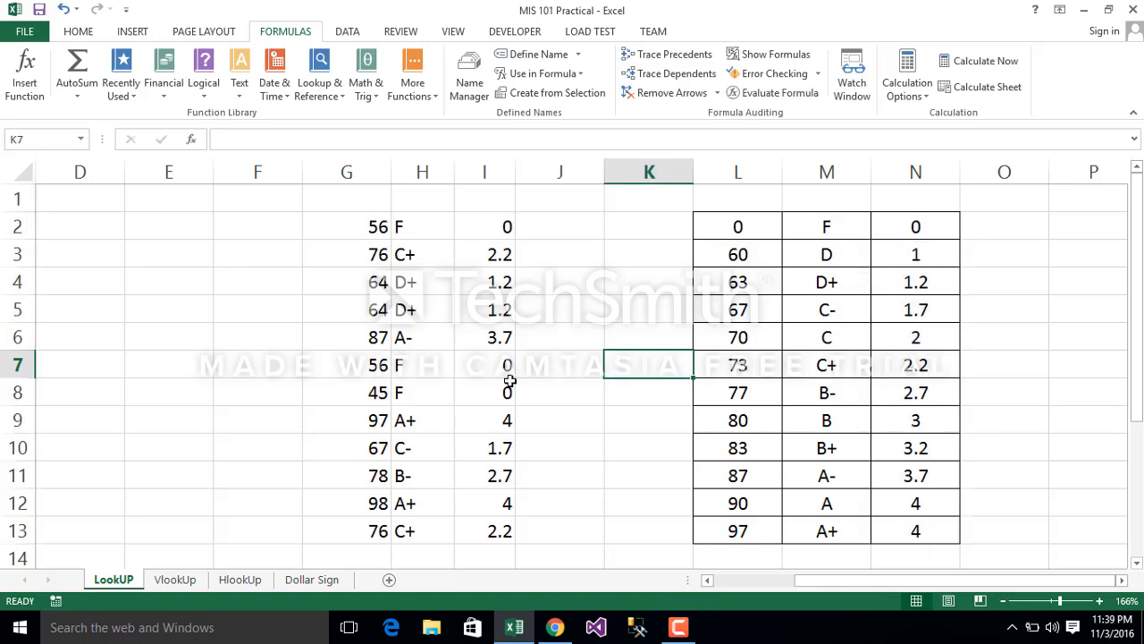
Step: On the VlookUp sheet, clear the existing VLOOKUP grades from F4:F15
{"action": "left_click", "coordinate": [179, 581]}
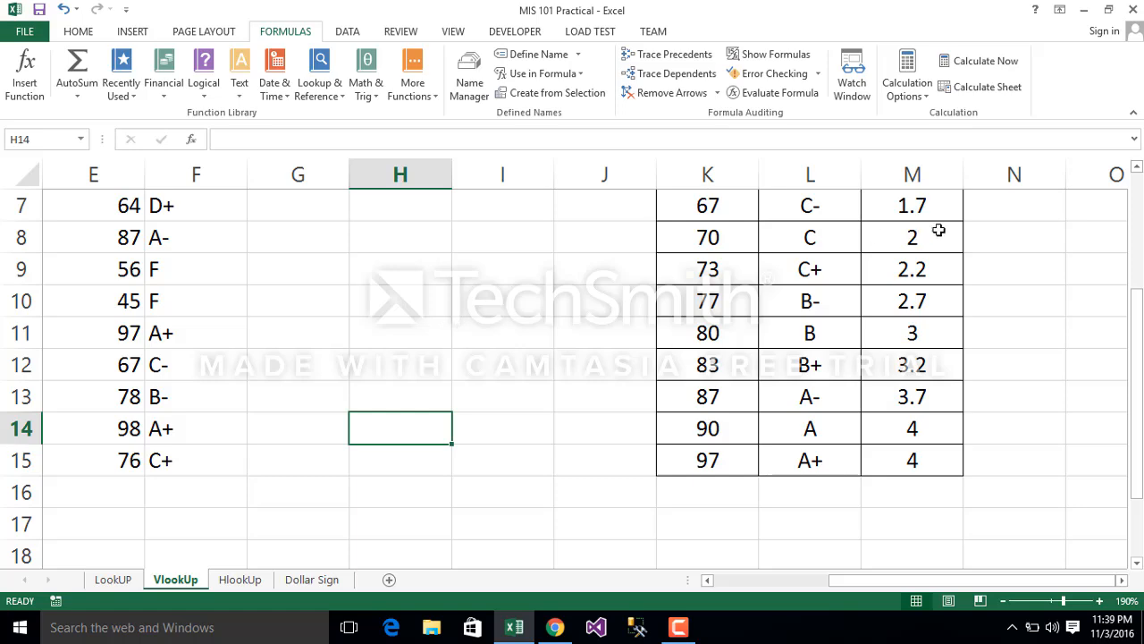
{"action": "left_click", "coordinate": [1137, 234]}
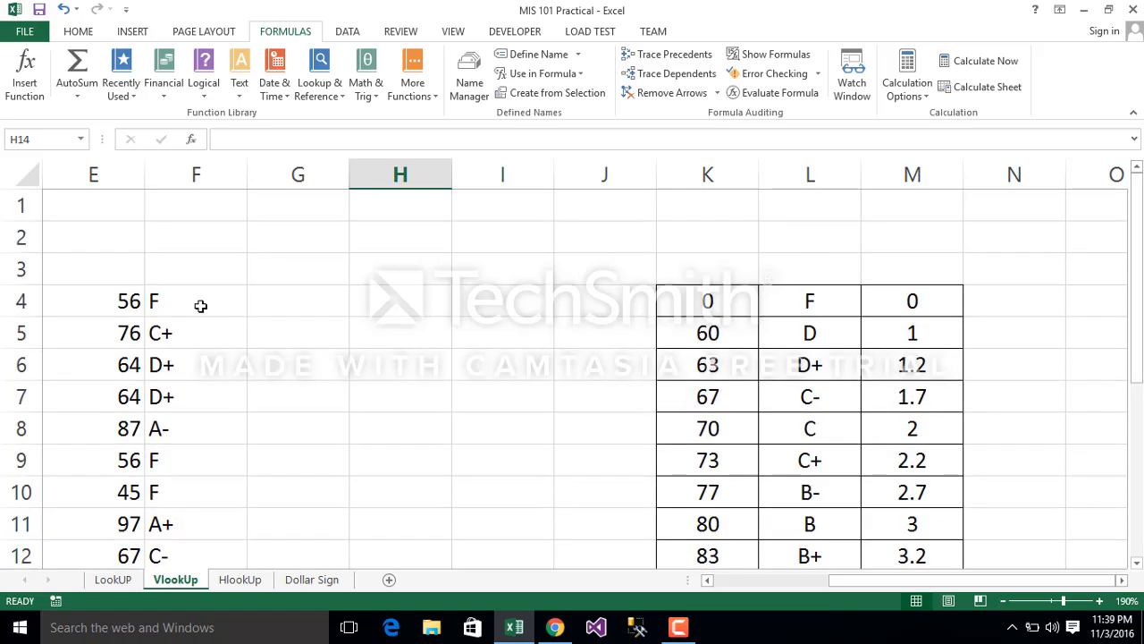
{"action": "left_click_drag", "start_coordinate": [193, 306], "coordinate": [198, 335]}
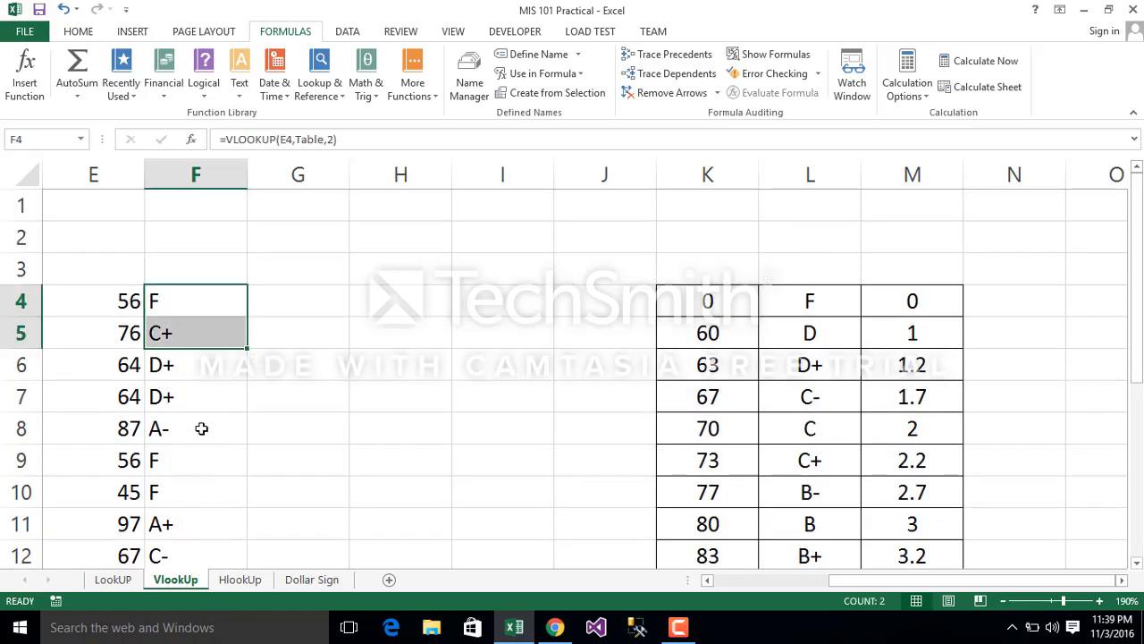
{"action": "left_click", "coordinate": [189, 292]}
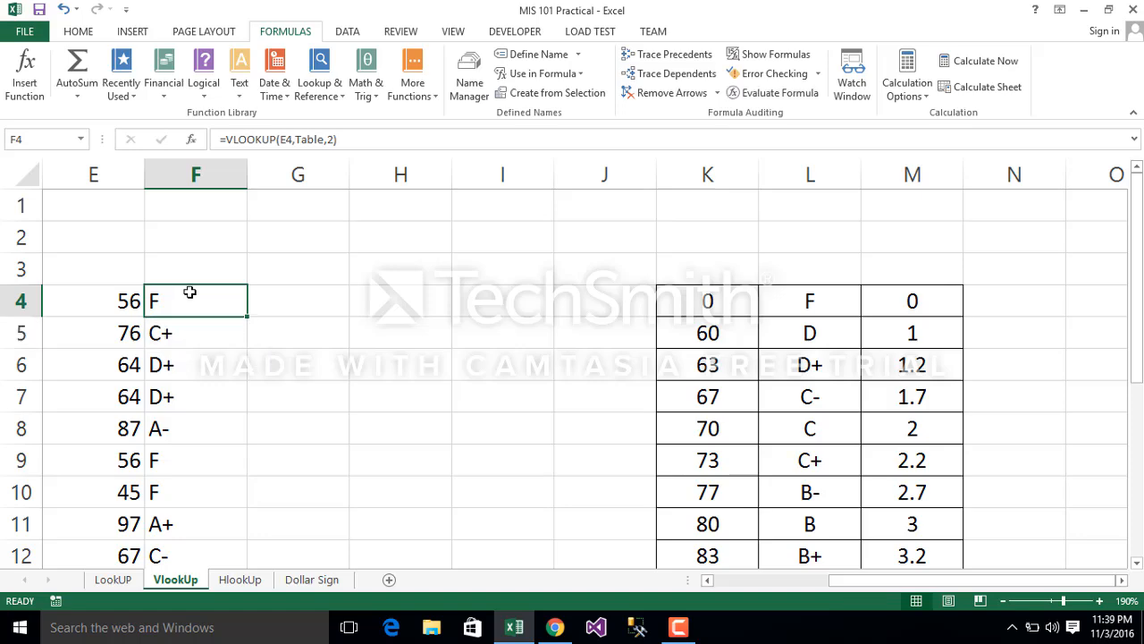
{"action": "key", "text": "shift+Down"}
{"action": "key", "text": "shift+Down"}
{"action": "key", "text": "shift+Down"}
{"action": "key", "text": "shift+Down"}
{"action": "key", "text": "shift+Down"}
{"action": "key", "text": "shift+Down"}
{"action": "key", "text": "shift+Down"}
{"action": "key", "text": "shift+Down"}
{"action": "key", "text": "shift+Down"}
{"action": "key", "text": "shift+Down"}
{"action": "key", "text": "shift+Down"}
{"action": "key", "text": "shift+Down"}
{"action": "key", "text": "shift+Down"}
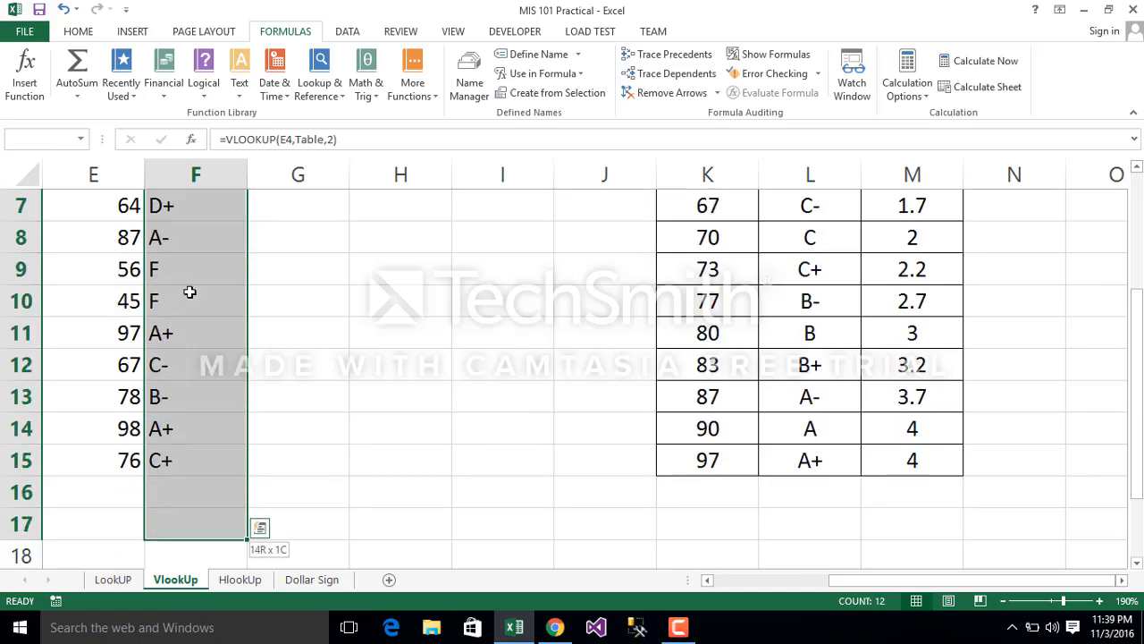
{"action": "key", "text": "shift+Up"}
{"action": "key", "text": "shift+Up"}
{"action": "key", "text": "shift+Up"}
{"action": "key", "text": "shift+Down"}
{"action": "right_click", "coordinate": [190, 292]}
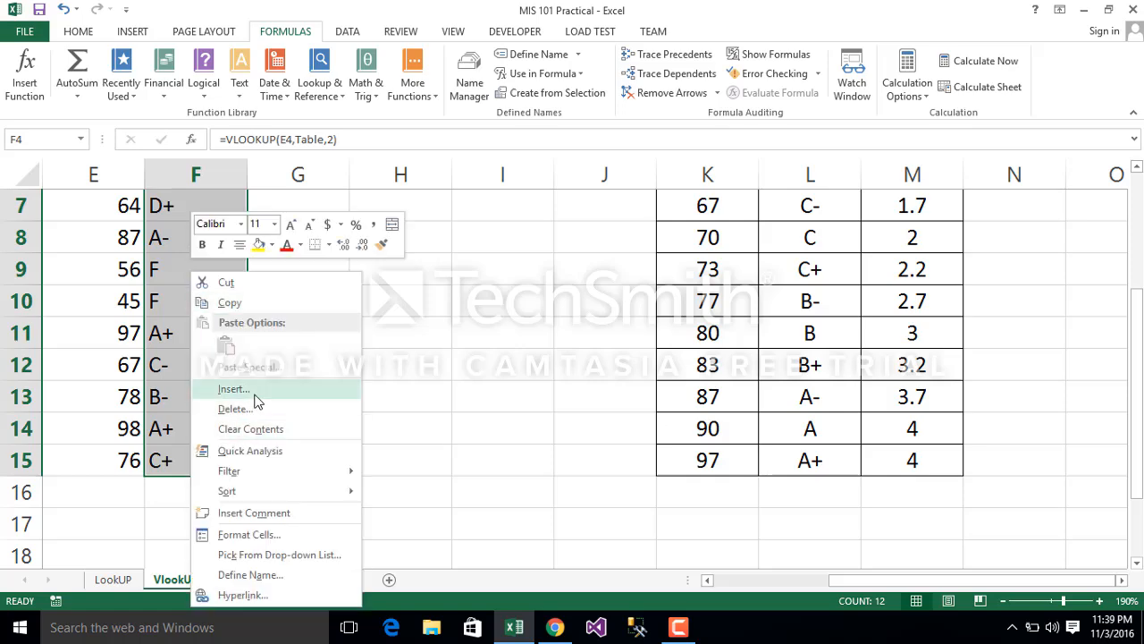
{"action": "left_click", "coordinate": [247, 429]}
{"action": "scroll", "coordinate": [306, 408], "scroll_direction": "up", "scroll_amount": 2}
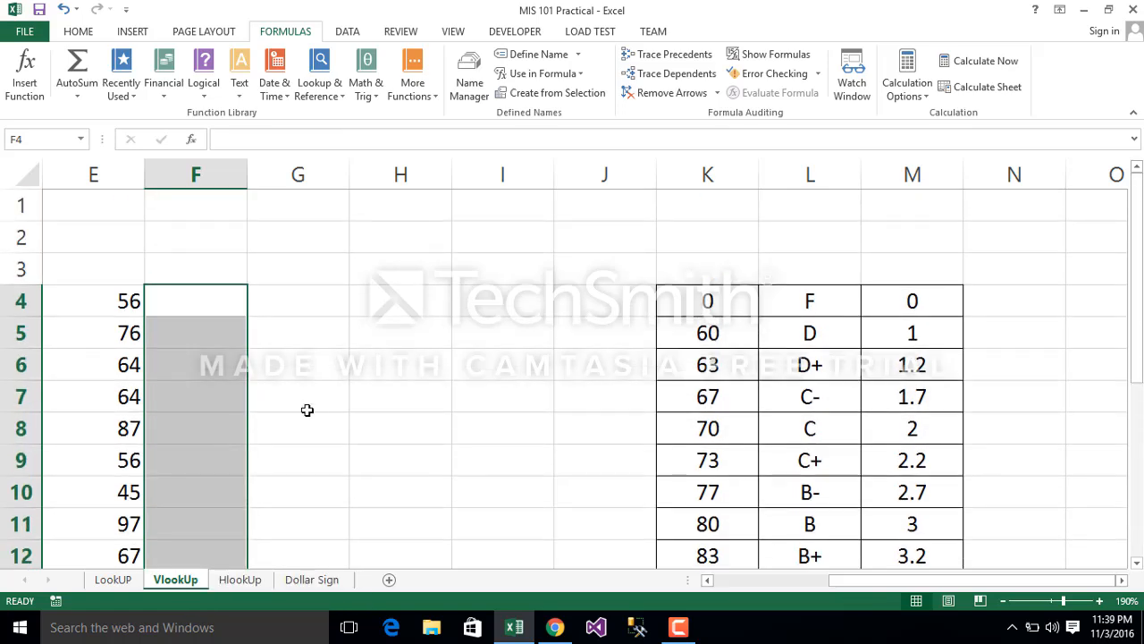
Step: Delete empty column H and then empty column I between the scores and the grade table
{"action": "left_click", "coordinate": [401, 169]}
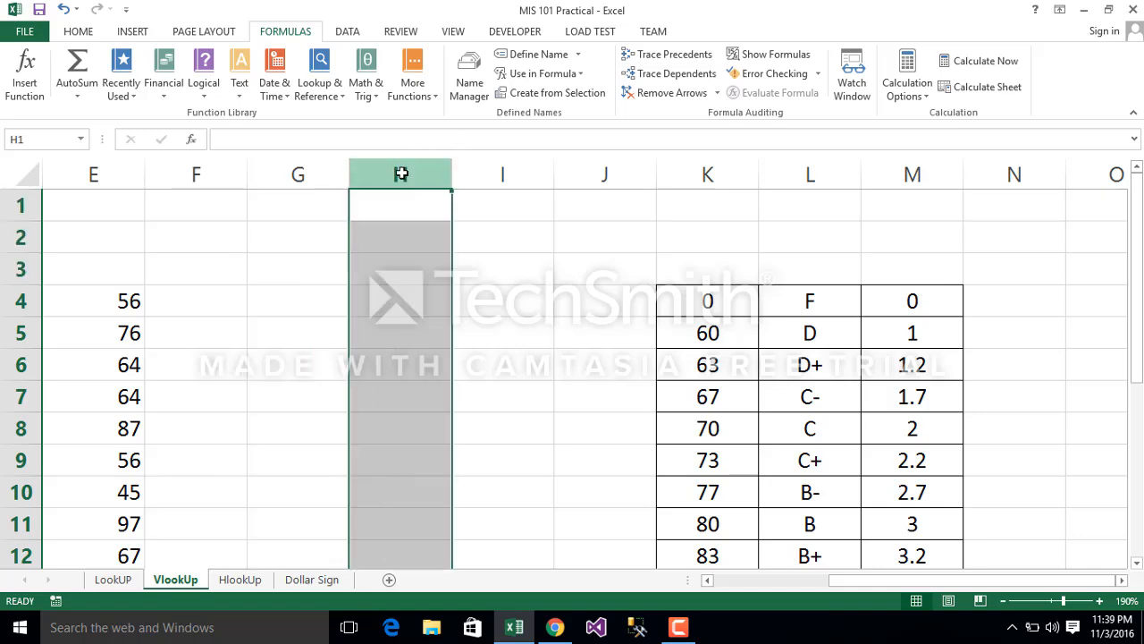
{"action": "right_click", "coordinate": [401, 170]}
{"action": "left_click", "coordinate": [444, 311]}
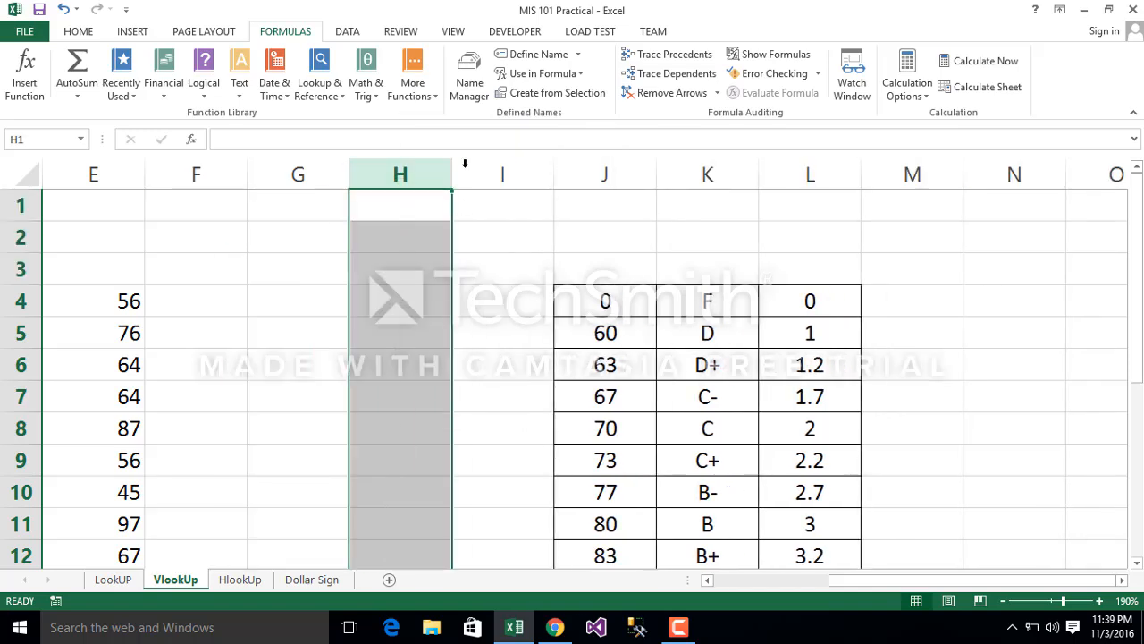
{"action": "left_click", "coordinate": [465, 171]}
{"action": "right_click", "coordinate": [466, 175]}
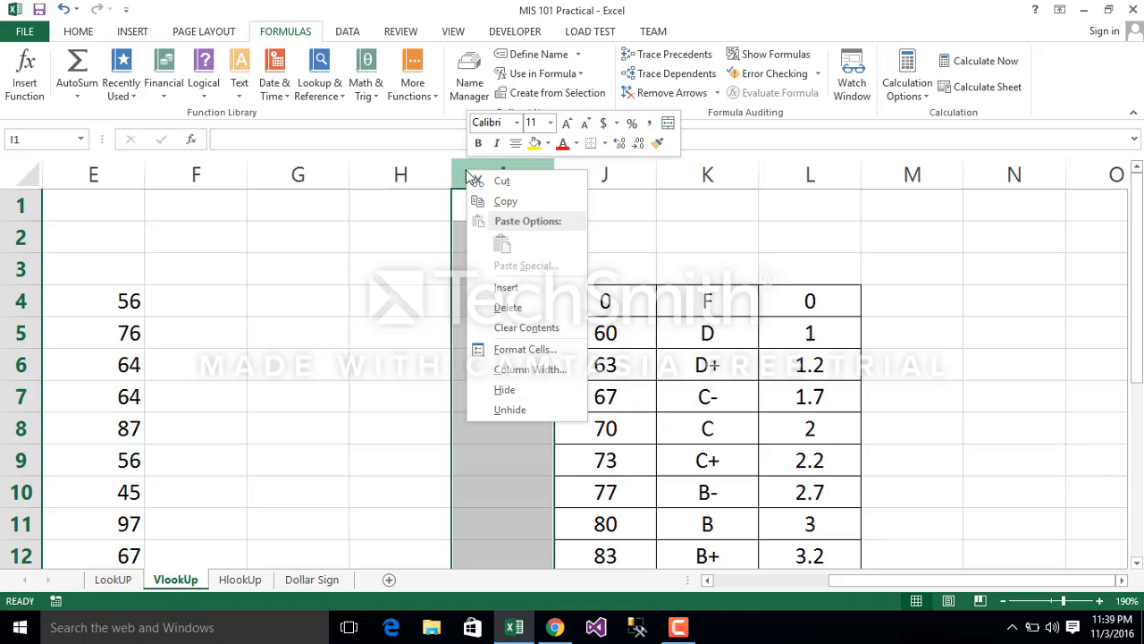
{"action": "left_click", "coordinate": [502, 309]}
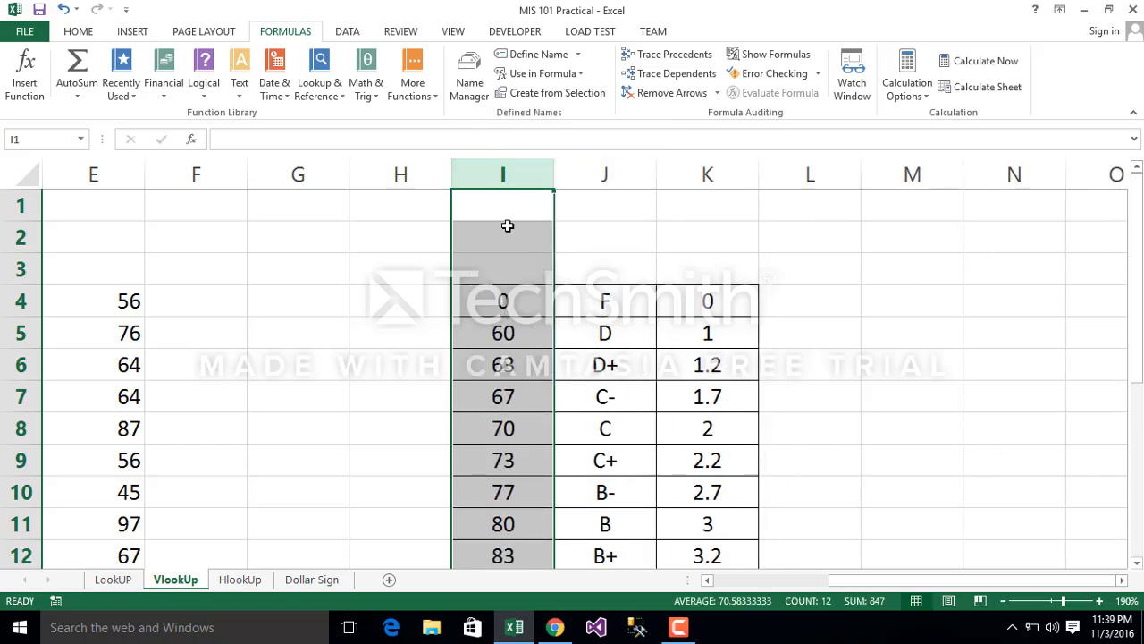
Step: Examine the grade table's columns I, J and K one after another
{"action": "left_click", "coordinate": [506, 179]}
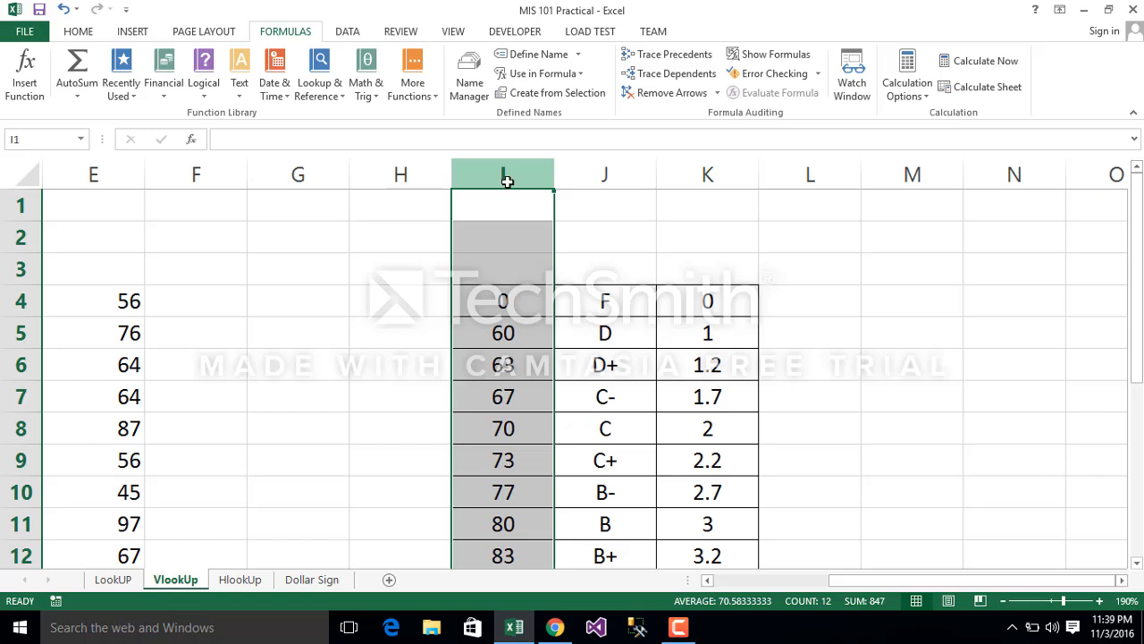
{"action": "left_click", "coordinate": [630, 165]}
{"action": "left_click", "coordinate": [716, 166]}
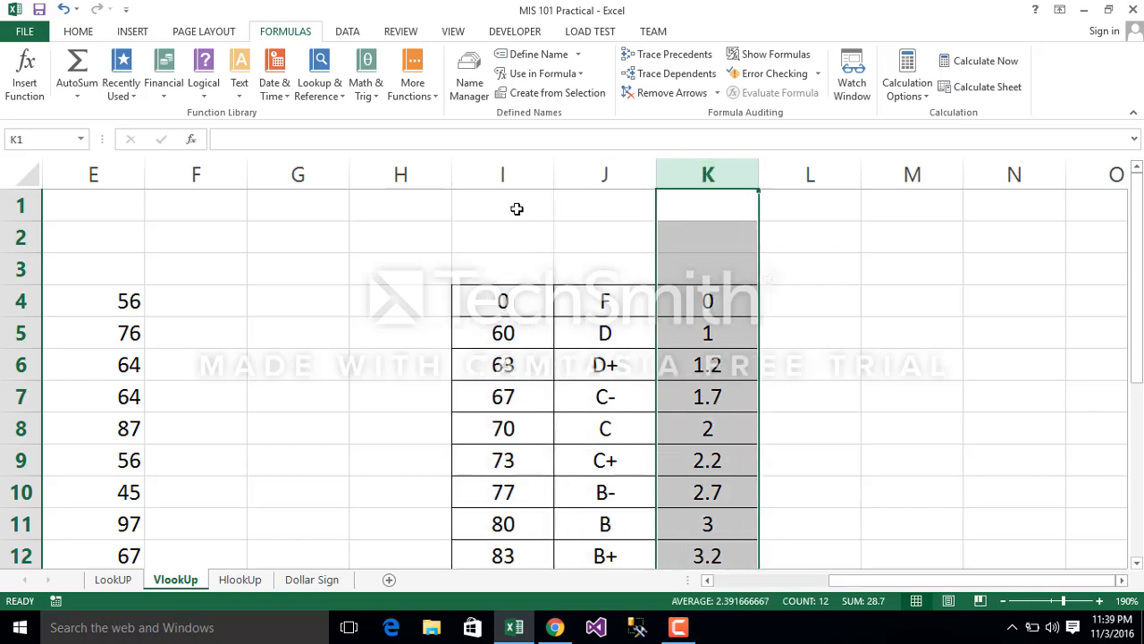
Step: Select the grade table I4:K15 and check the range name assigned to it
{"action": "left_click", "coordinate": [470, 303]}
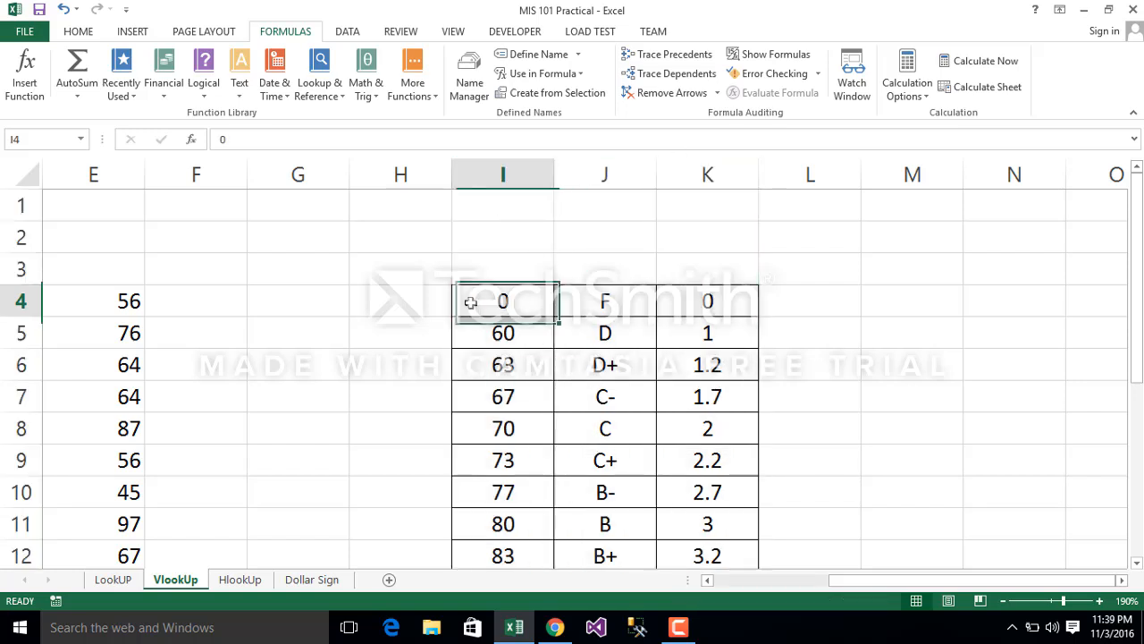
{"action": "key", "text": "shift+Right"}
{"action": "key", "text": "shift+Right"}
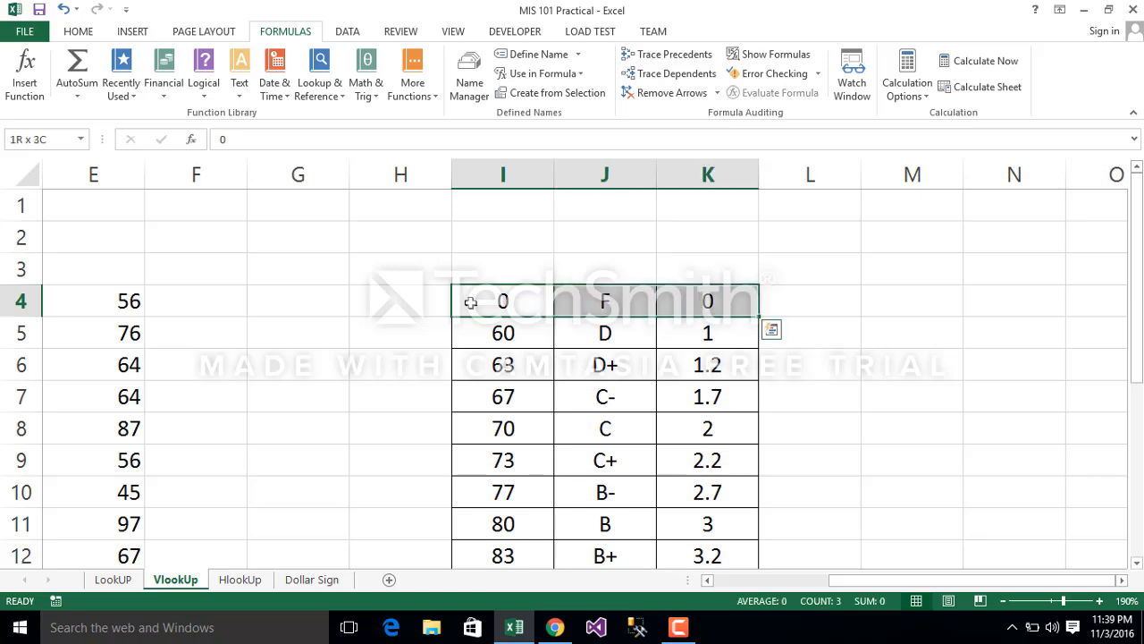
{"action": "key", "text": "shift+Down"}
{"action": "key", "text": "shift+Down"}
{"action": "key", "text": "shift+Down"}
{"action": "key", "text": "shift+Down"}
{"action": "key", "text": "shift+Down"}
{"action": "key", "text": "shift+Down"}
{"action": "key", "text": "shift+Down"}
{"action": "key", "text": "shift+Down"}
{"action": "key", "text": "shift+Down"}
{"action": "key", "text": "shift+Down"}
{"action": "key", "text": "shift+Down"}
{"action": "key", "text": "shift+Down"}
{"action": "key", "text": "shift+Down"}
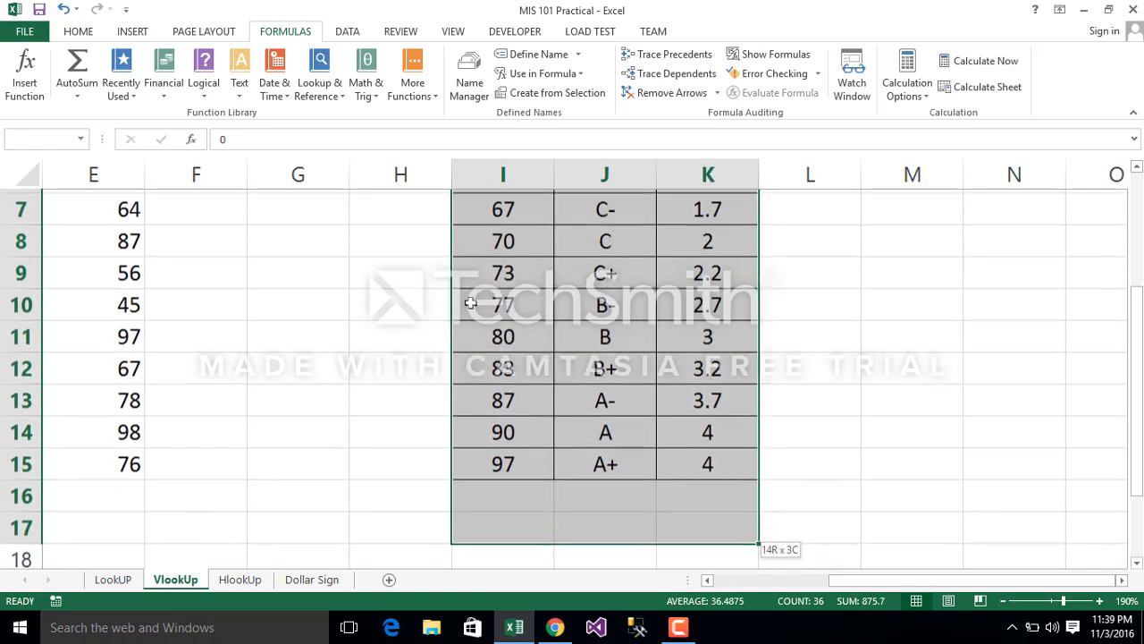
{"action": "key", "text": "shift+Up"}
{"action": "key", "text": "shift+Up"}
{"action": "key", "text": "shift+Up"}
{"action": "key", "text": "shift+Down"}
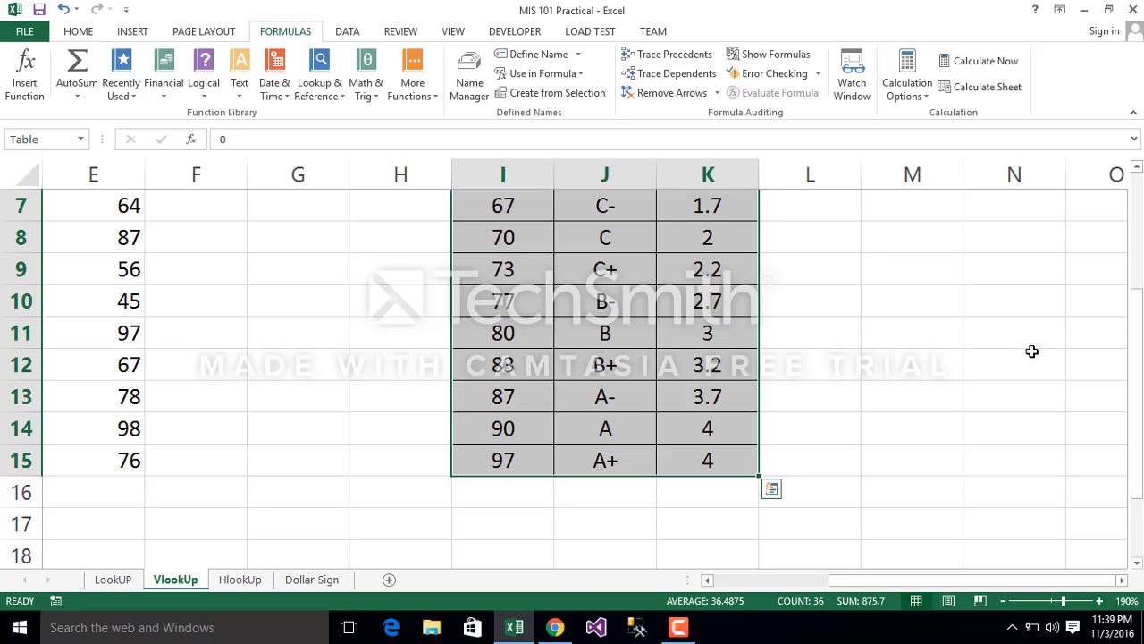
{"action": "left_click_drag", "start_coordinate": [1137, 420], "coordinate": [1139, 371]}
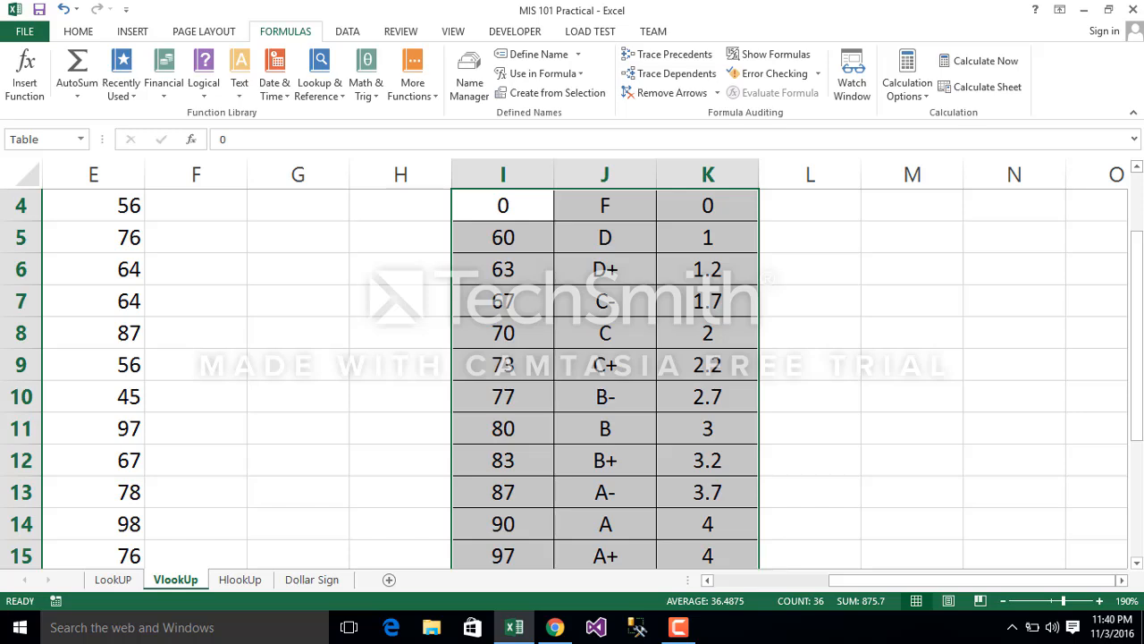
{"action": "left_click", "coordinate": [776, 279]}
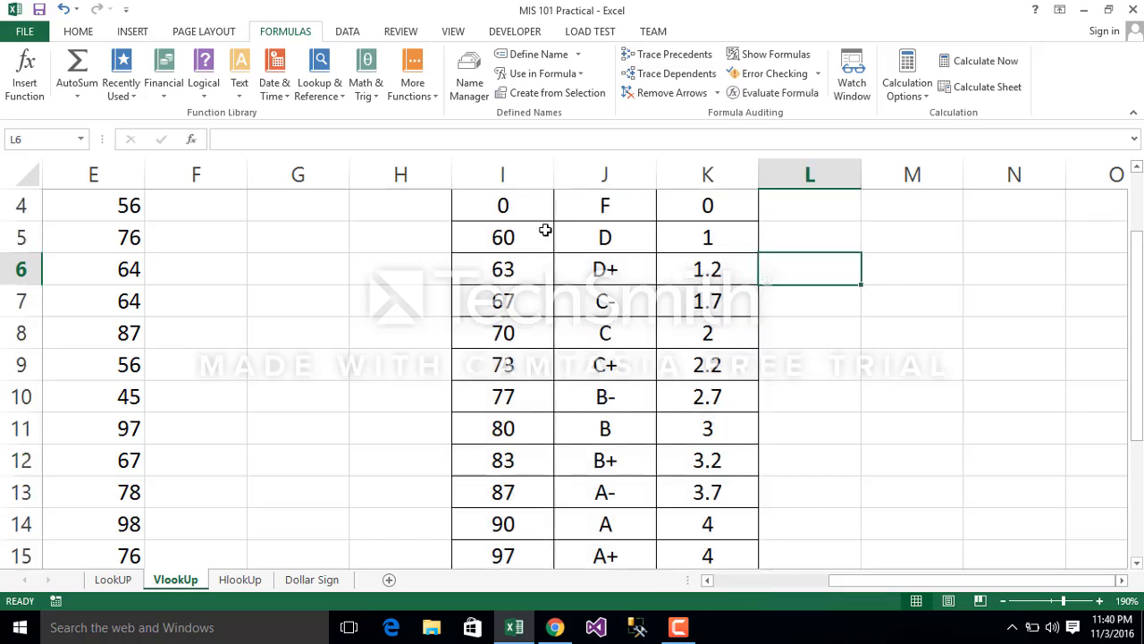
Step: Examine the first score thresholds in column I against their letter grades in column J
{"action": "left_click", "coordinate": [483, 207]}
{"action": "left_click", "coordinate": [488, 235]}
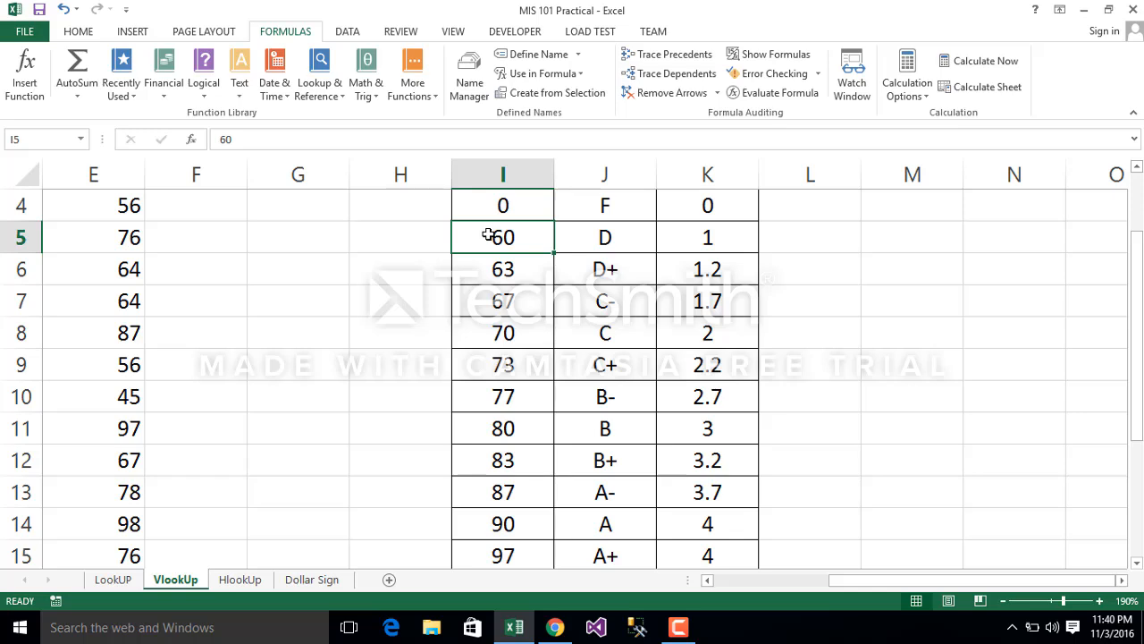
{"action": "left_click", "coordinate": [574, 212]}
{"action": "left_click", "coordinate": [503, 238]}
{"action": "left_click", "coordinate": [501, 275]}
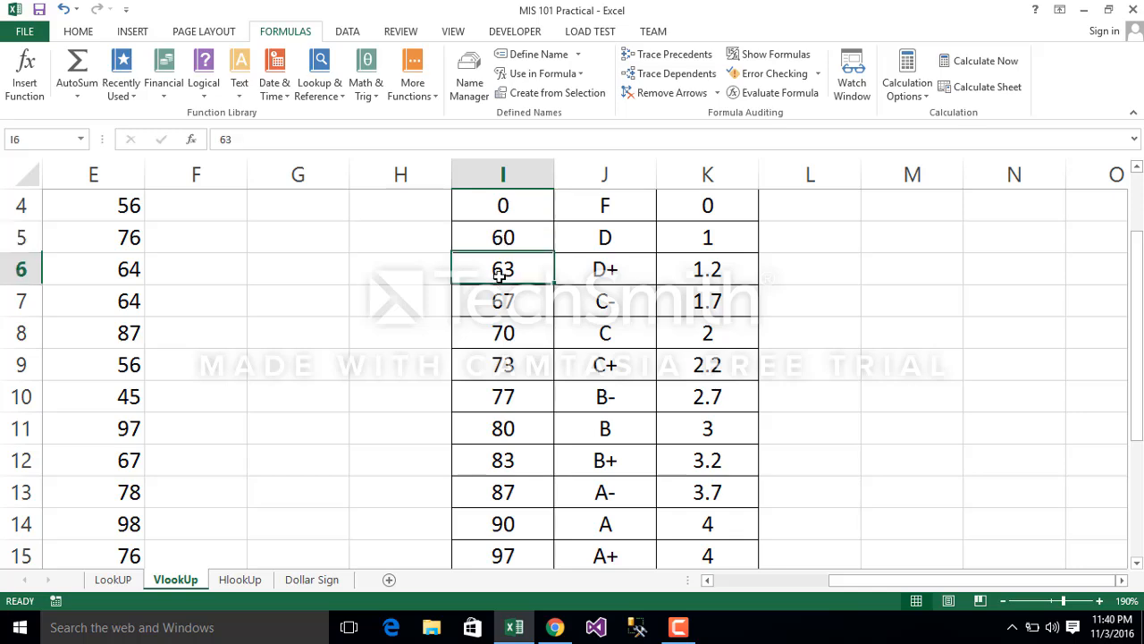
{"action": "left_click", "coordinate": [599, 238]}
{"action": "left_click_drag", "start_coordinate": [516, 204], "coordinate": [646, 295]}
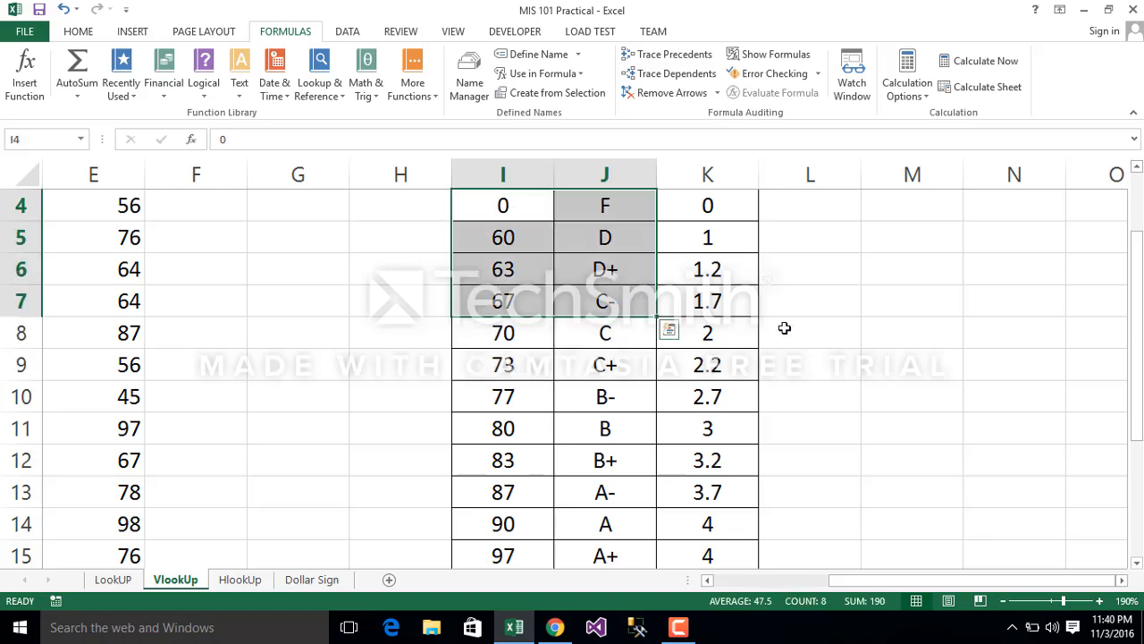
{"action": "left_click_drag", "start_coordinate": [1141, 352], "coordinate": [1141, 313]}
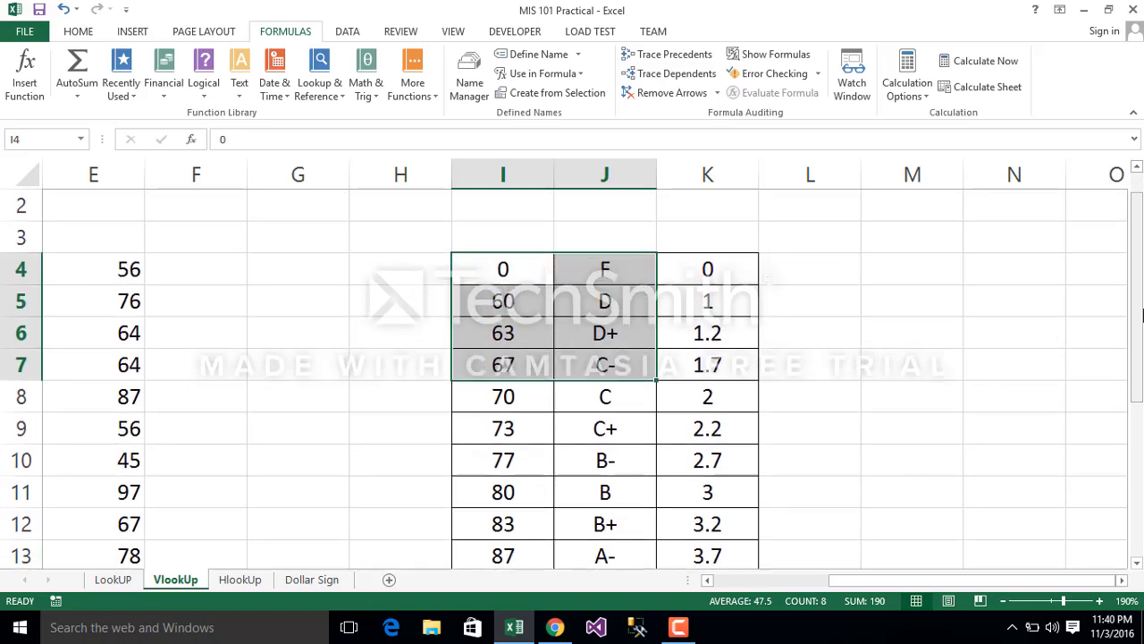
{"action": "left_click", "coordinate": [545, 302]}
{"action": "left_click", "coordinate": [182, 267]}
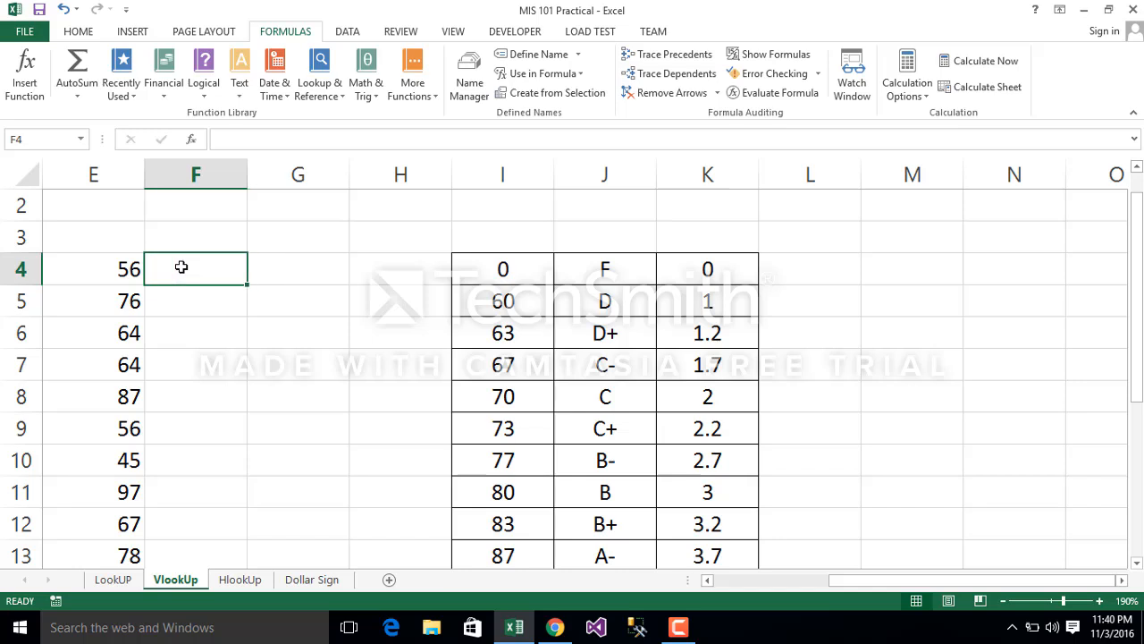
{"action": "type", "text": "=vl"}
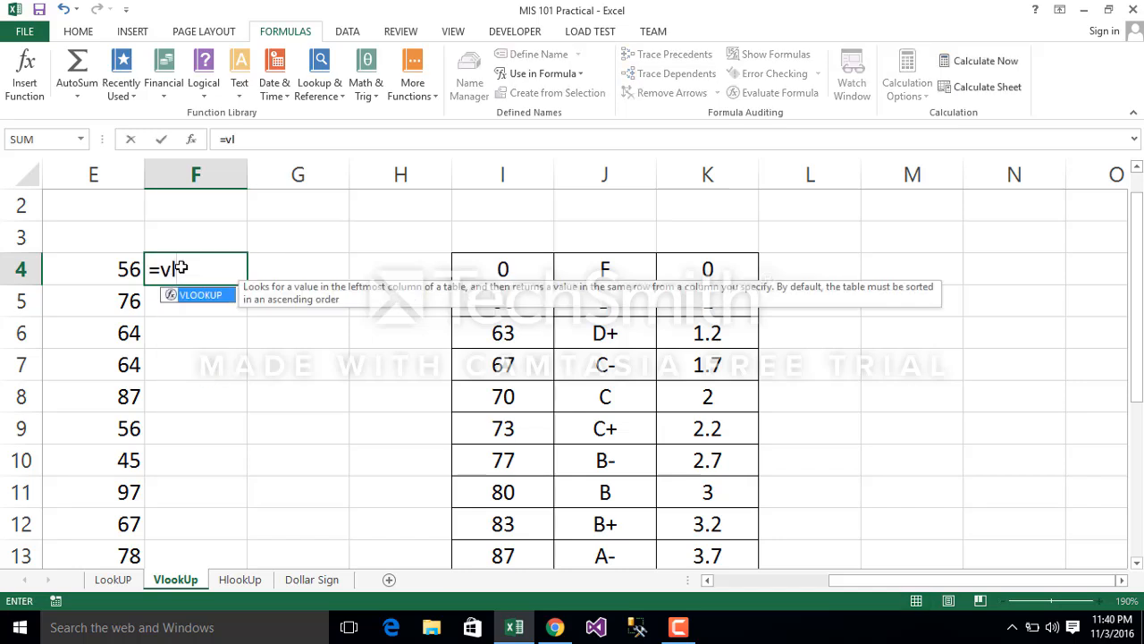
{"action": "key", "text": "Tab"}
{"action": "left_click", "coordinate": [111, 277]}
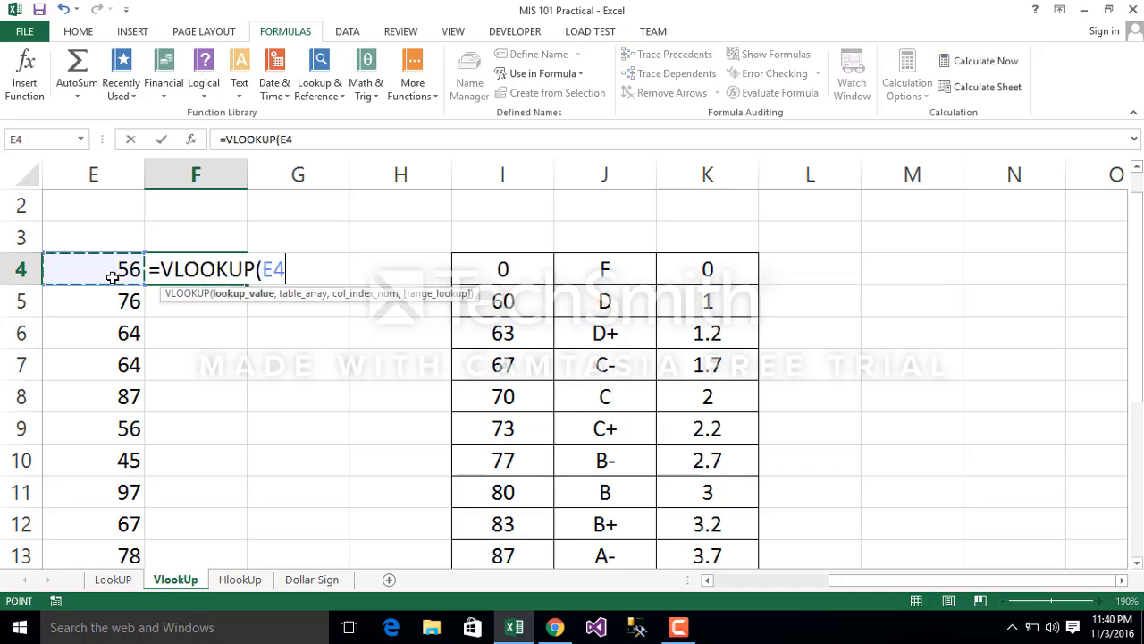
{"action": "type", "text": ","}
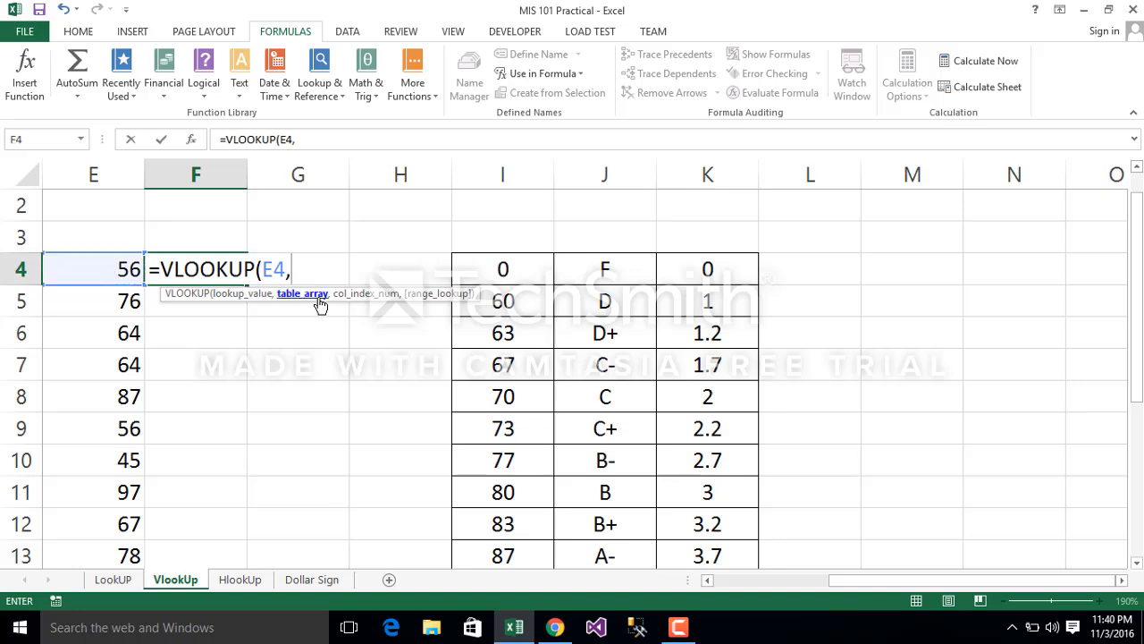
{"action": "key", "text": "BackSpace"}
{"action": "key", "text": "BackSpace"}
{"action": "key", "text": "BackSpace"}
{"action": "key", "text": "BackSpace"}
{"action": "key", "text": "BackSpace"}
{"action": "key", "text": "BackSpace"}
{"action": "key", "text": "BackSpace"}
{"action": "key", "text": "BackSpace"}
{"action": "key", "text": "BackSpace"}
{"action": "key", "text": "BackSpace"}
{"action": "key", "text": "BackSpace"}
{"action": "key", "text": "BackSpace"}
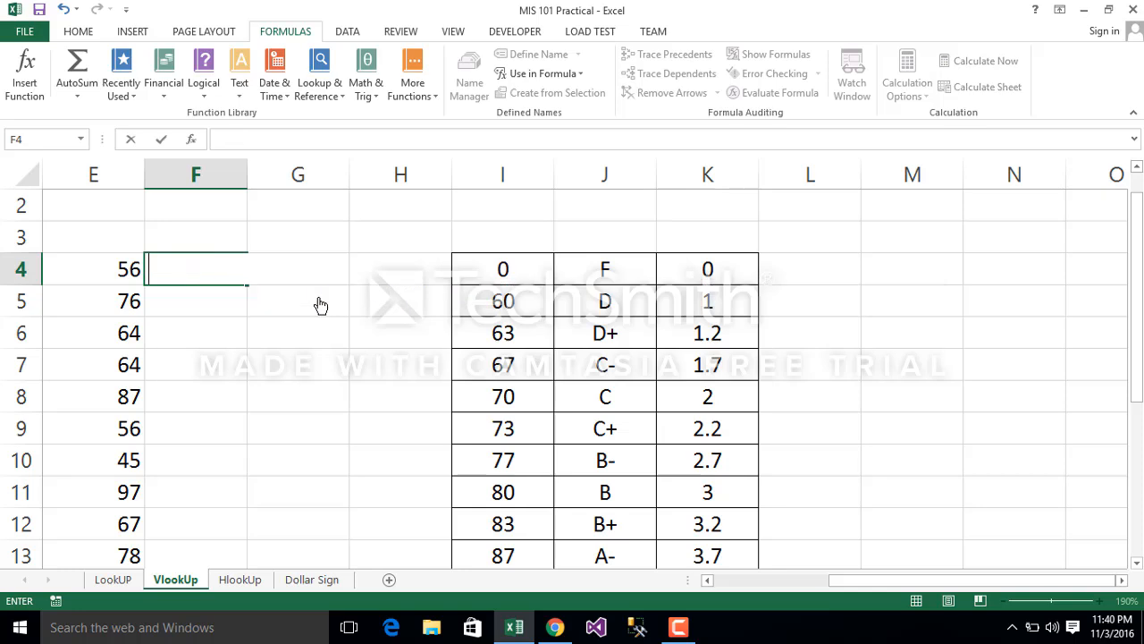
Step: Reselect the whole grade table I4:K15 to review the range that serves as the table array
{"action": "left_click_drag", "start_coordinate": [501, 268], "coordinate": [762, 545]}
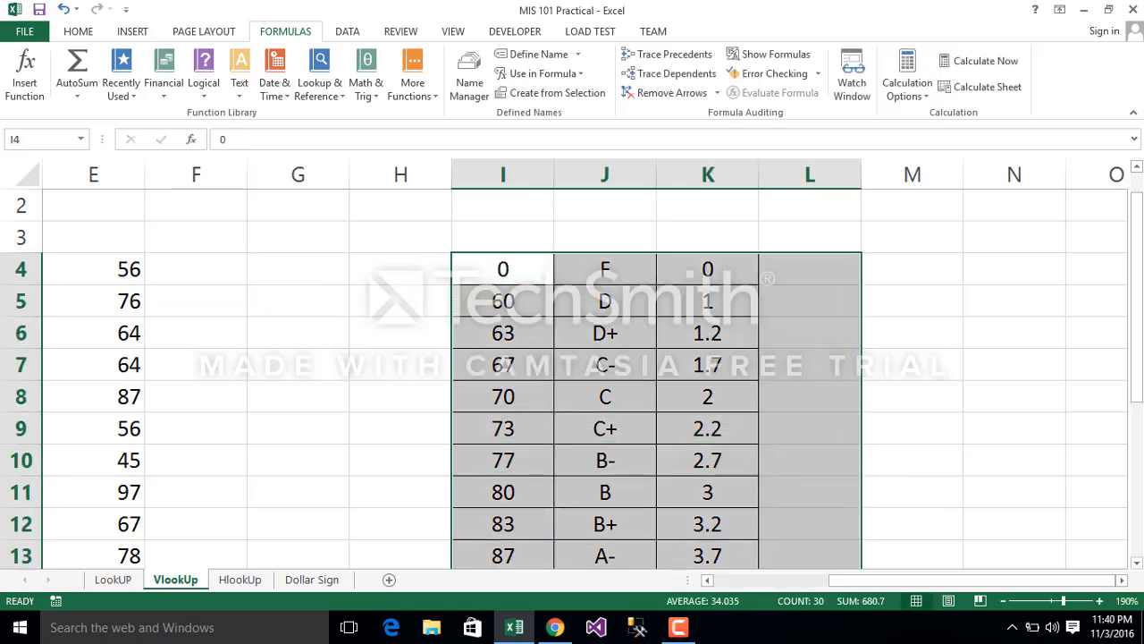
{"action": "left_click", "coordinate": [1138, 563]}
{"action": "left_click", "coordinate": [1028, 366]}
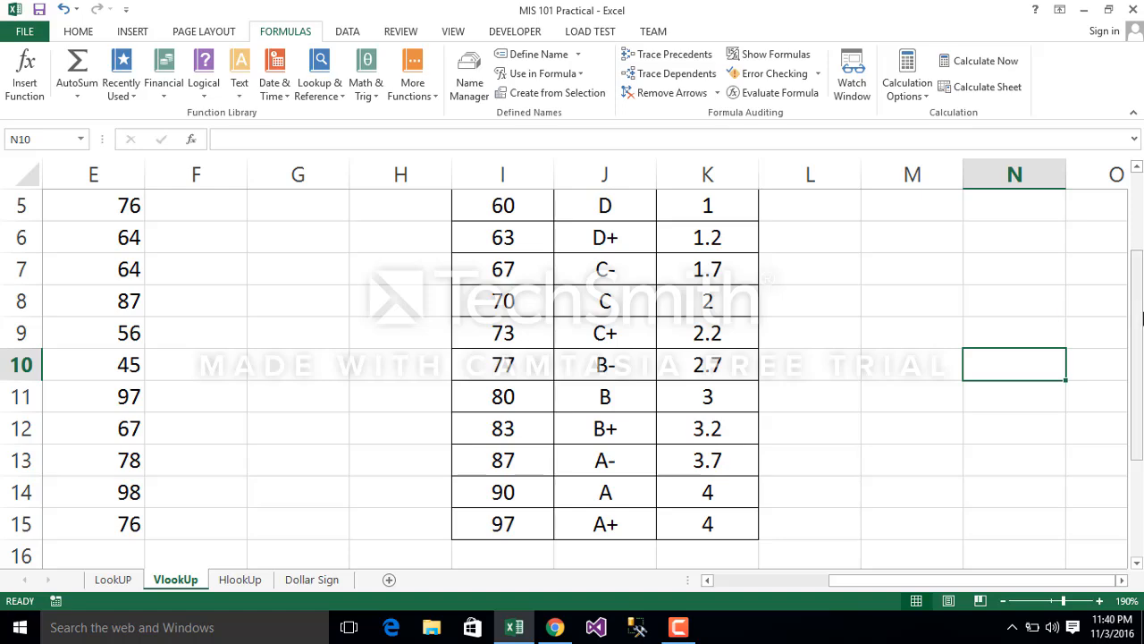
{"action": "left_click_drag", "start_coordinate": [1142, 317], "coordinate": [1141, 302]}
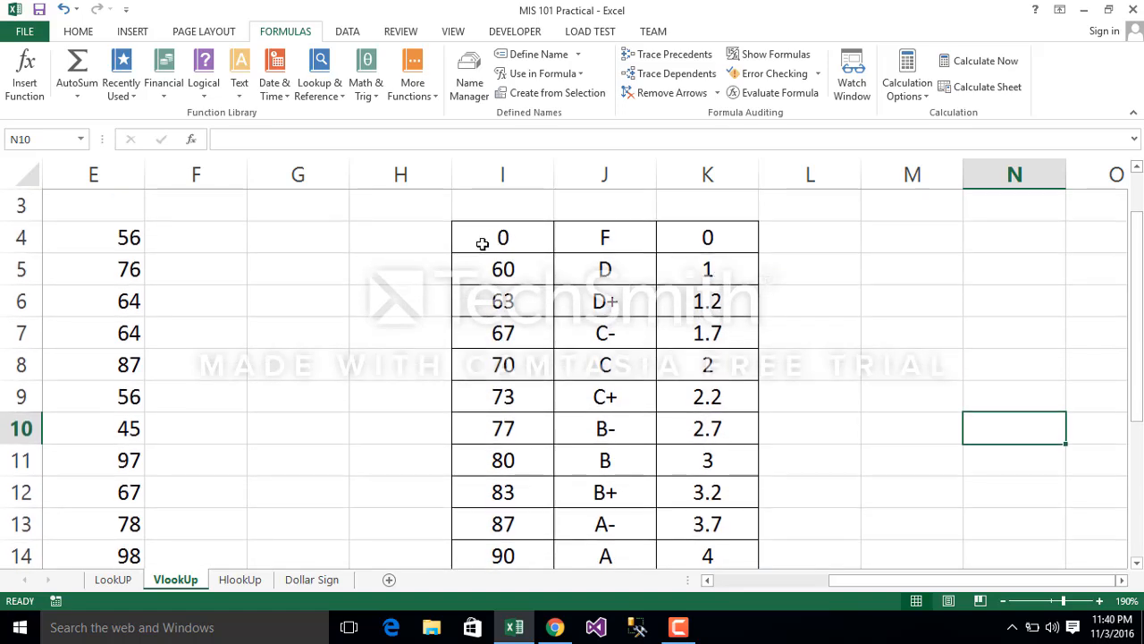
{"action": "left_click", "coordinate": [482, 244]}
{"action": "key", "text": "shift+Right"}
{"action": "key", "text": "shift+Right"}
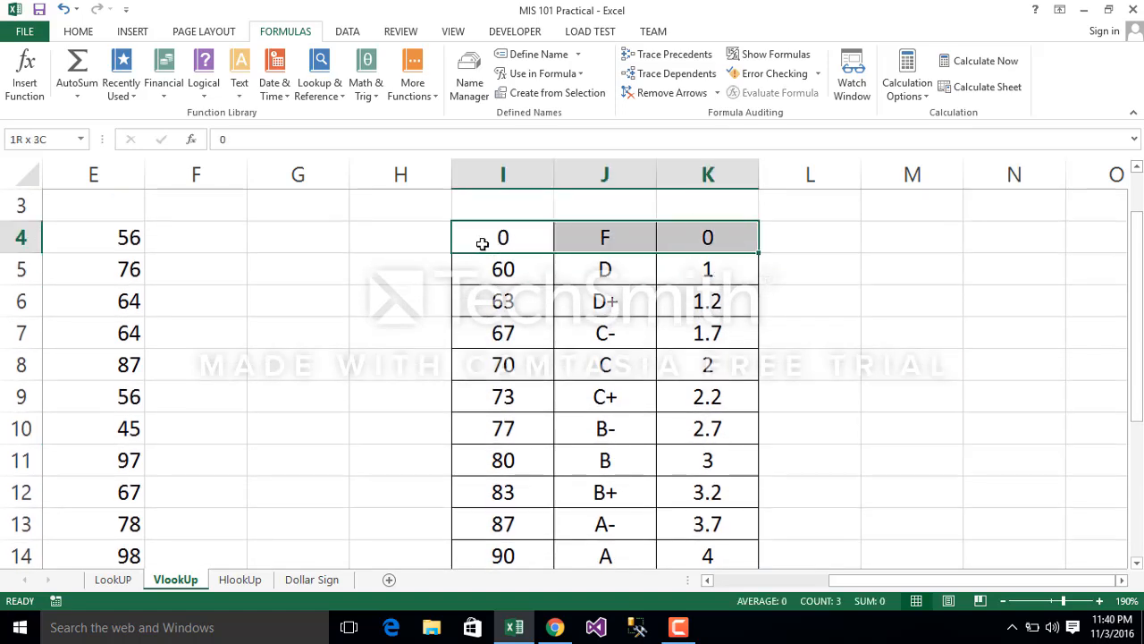
{"action": "key", "text": "shift+Down"}
{"action": "key", "text": "shift+Down"}
{"action": "key", "text": "shift+Down"}
{"action": "key", "text": "shift+Down"}
{"action": "key", "text": "shift+Down"}
{"action": "key", "text": "shift+Down"}
{"action": "key", "text": "shift+Down"}
{"action": "key", "text": "shift+Down"}
{"action": "key", "text": "shift+Down"}
{"action": "key", "text": "shift+Down"}
{"action": "key", "text": "shift+Down"}
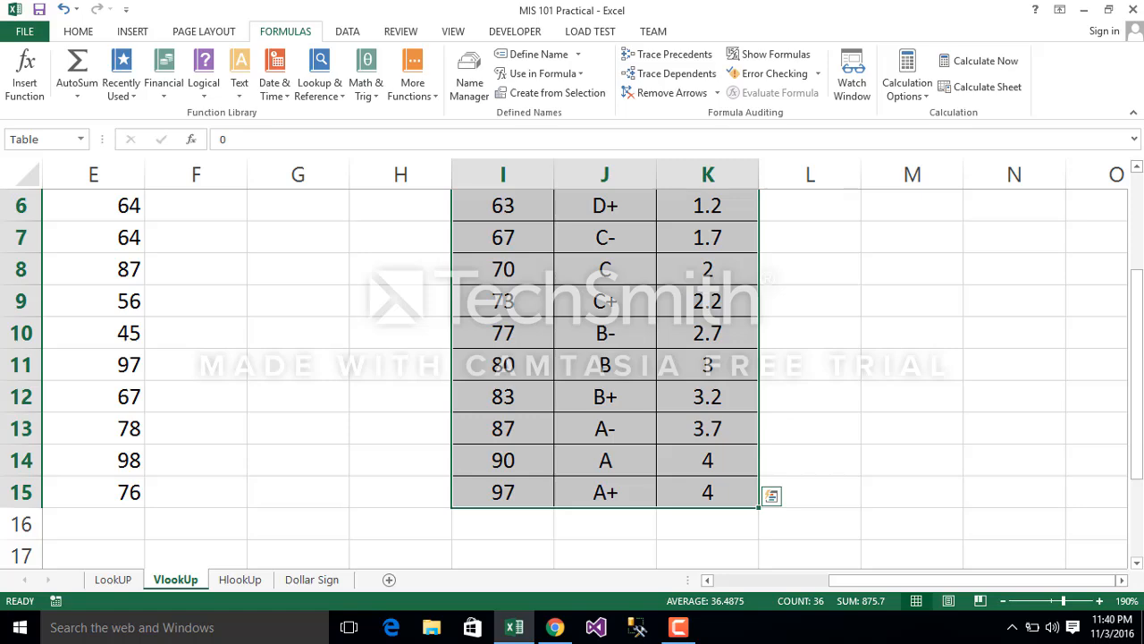
{"action": "left_click_drag", "start_coordinate": [1139, 313], "coordinate": [1139, 259]}
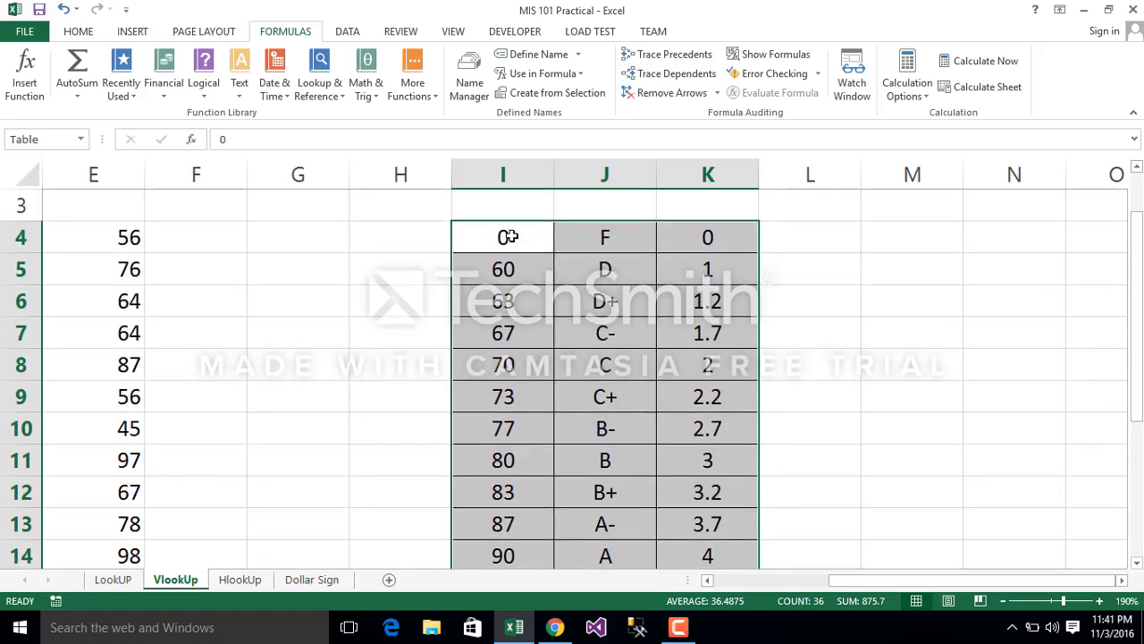
Step: Go through the grade table's threshold, letter grade and grade point columns one by one
{"action": "left_click_drag", "start_coordinate": [509, 232], "coordinate": [519, 494]}
{"action": "left_click_drag", "start_coordinate": [619, 244], "coordinate": [640, 490]}
{"action": "left_click", "coordinate": [735, 235]}
{"action": "left_click_drag", "start_coordinate": [726, 288], "coordinate": [160, 242]}
{"action": "left_click", "coordinate": [360, 271]}
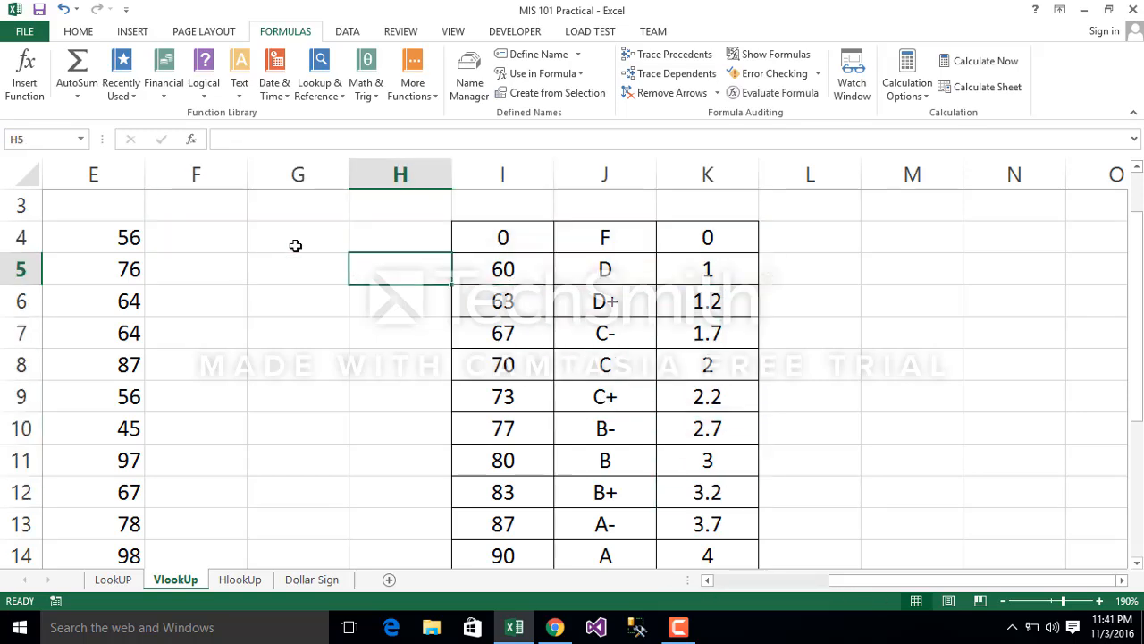
Step: Enter =VLOOKUP(E4,Table,2) in F4 to return the letter grade for the first score
{"action": "left_click", "coordinate": [218, 236]}
{"action": "type", "text": "=vl"}
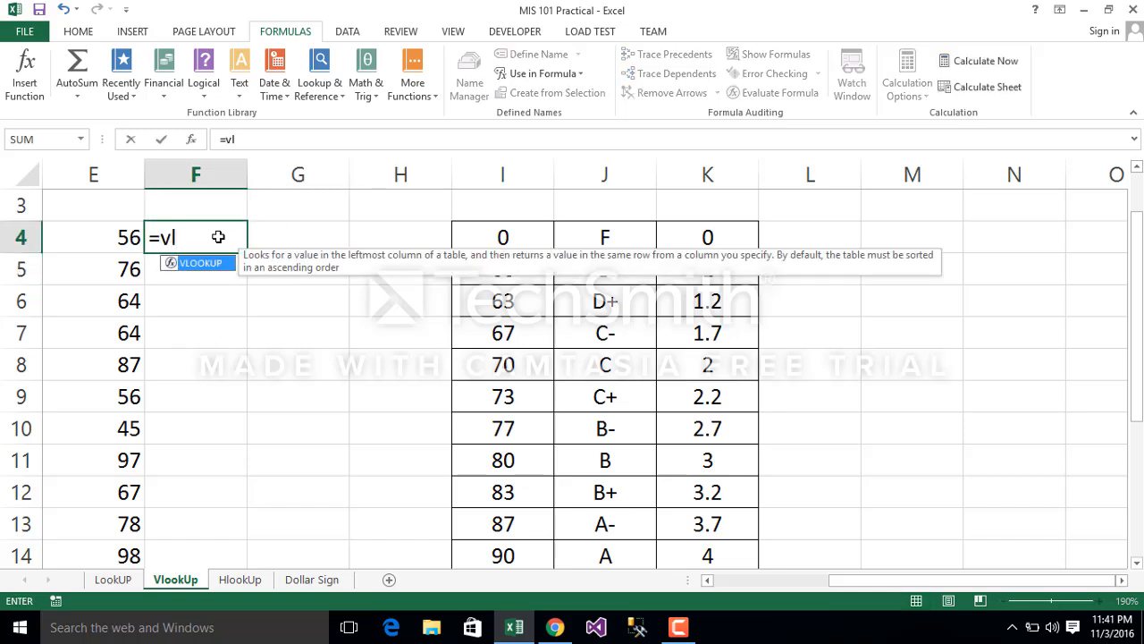
{"action": "key", "text": "Tab"}
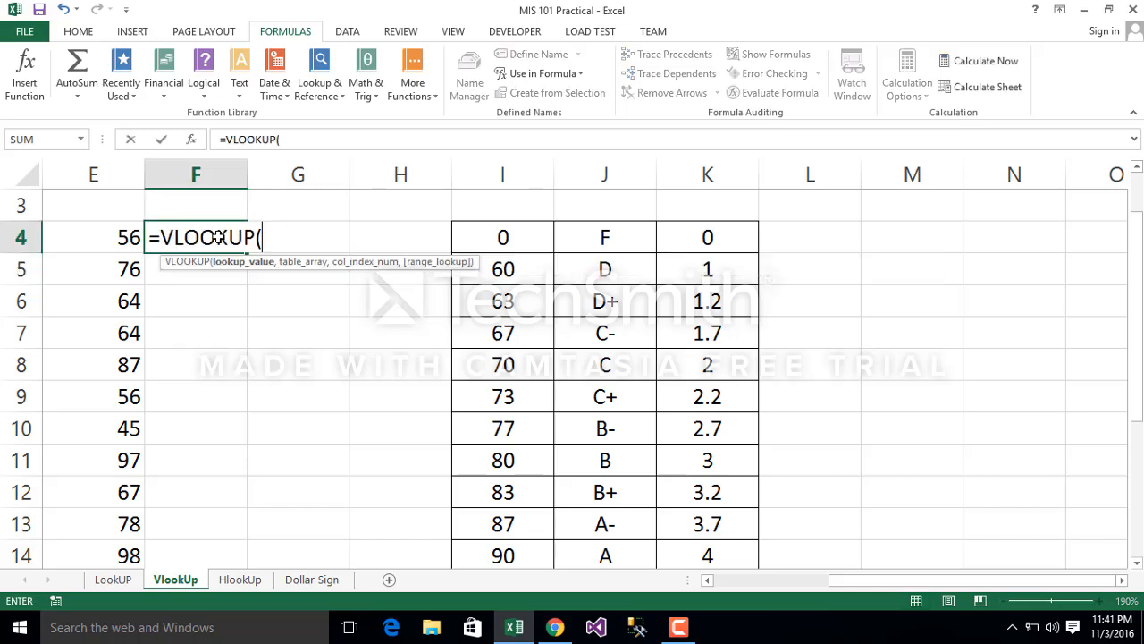
{"action": "left_click", "coordinate": [117, 240]}
{"action": "type", "text": ","}
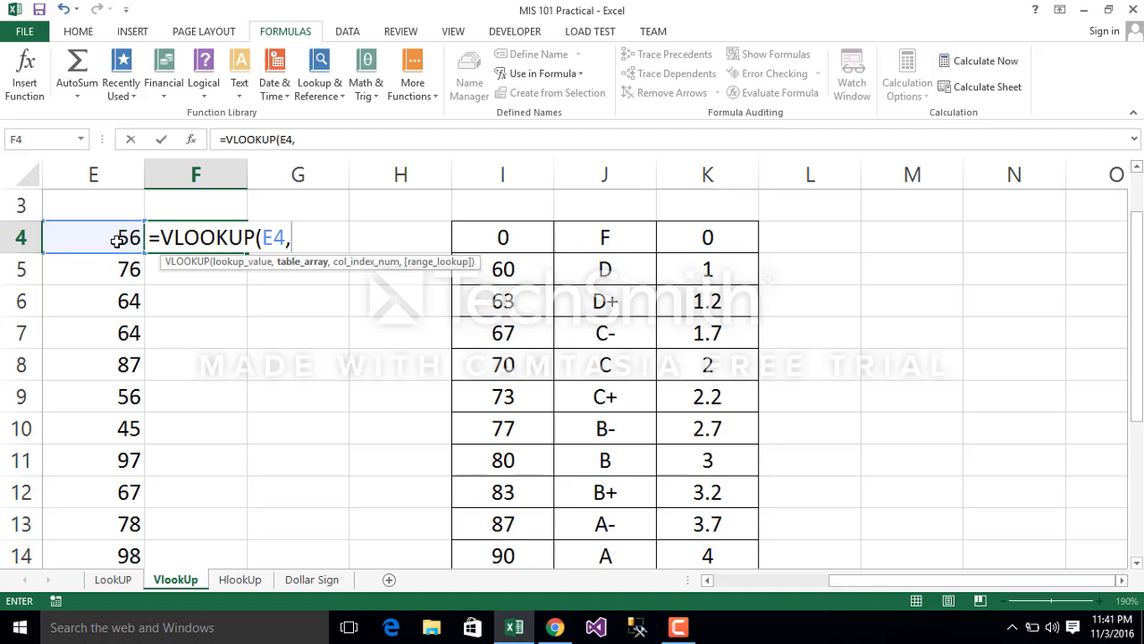
{"action": "type", "text": "ta"}
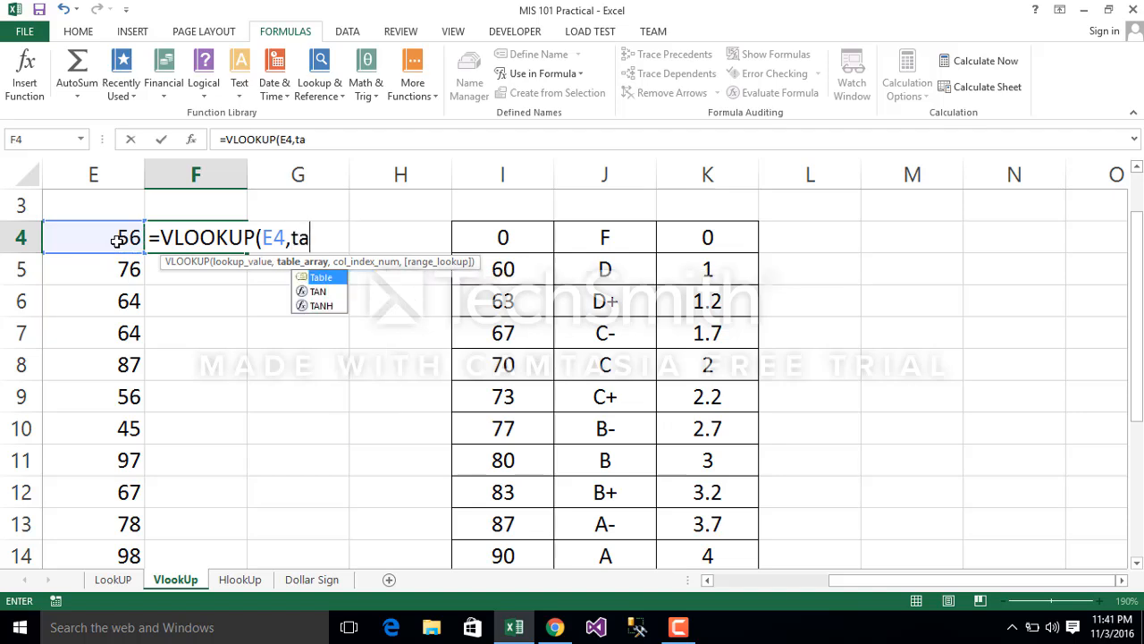
{"action": "key", "text": "Tab"}
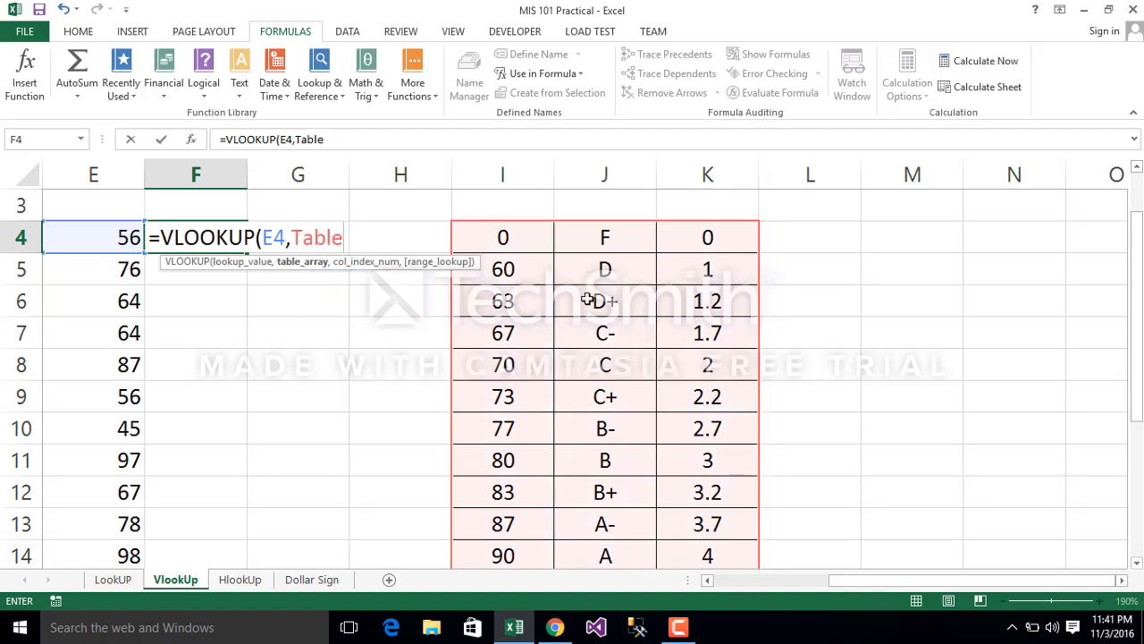
{"action": "type", "text": ","}
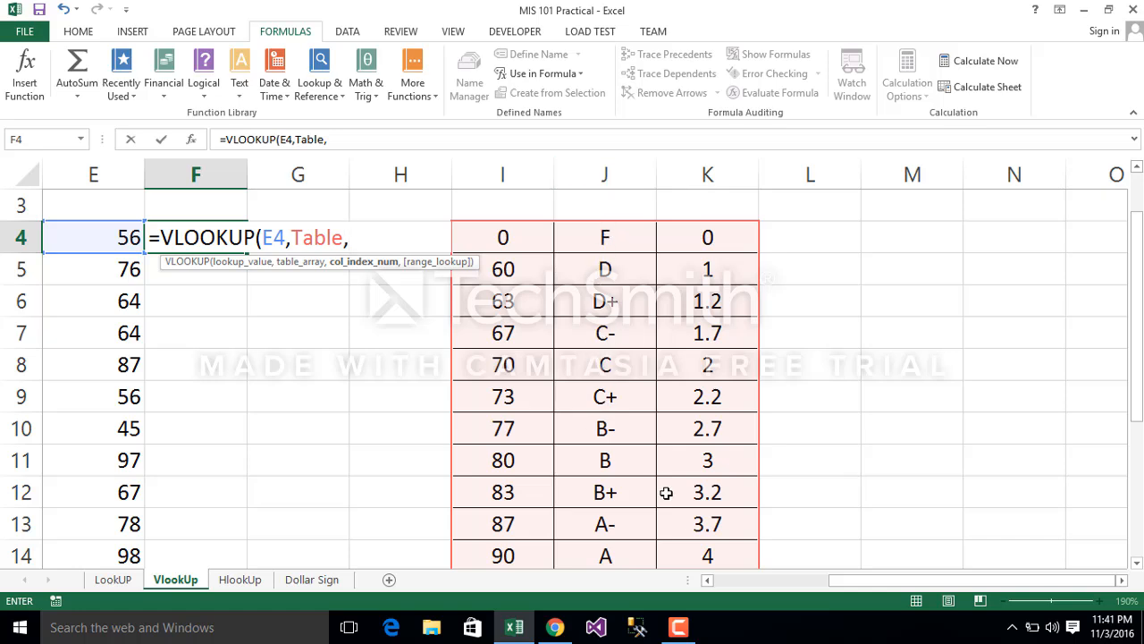
{"action": "type", "text": "2"}
{"action": "key", "text": "Return"}
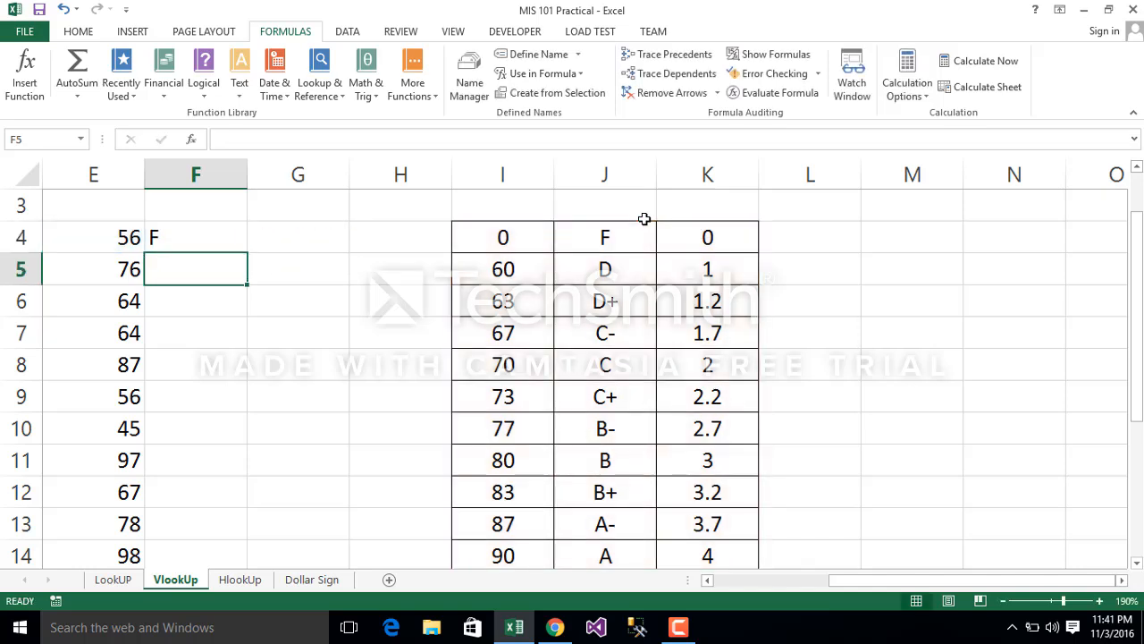
Step: Fill the VLOOKUP formula from F4 down column F alongside the remaining scores
{"action": "left_click", "coordinate": [181, 242]}
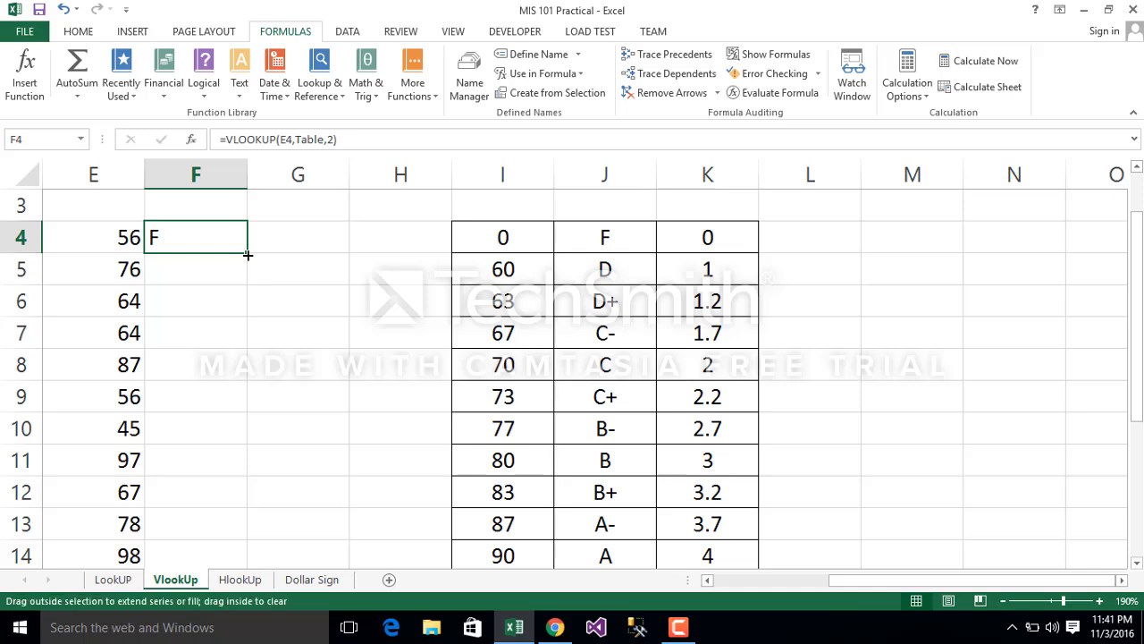
{"action": "double_click", "coordinate": [248, 253]}
{"action": "left_click", "coordinate": [301, 246]}
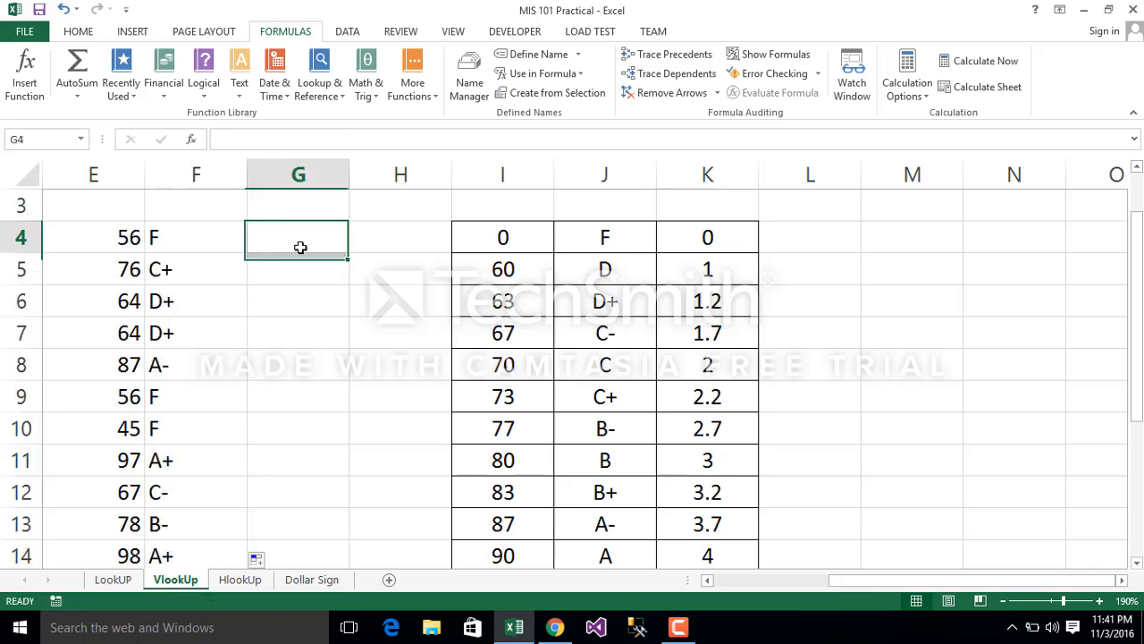
Step: Replace the lookup value in F4 with 40000, making the formula =VLOOKUP(40000,Table,2)
{"action": "left_click", "coordinate": [209, 225]}
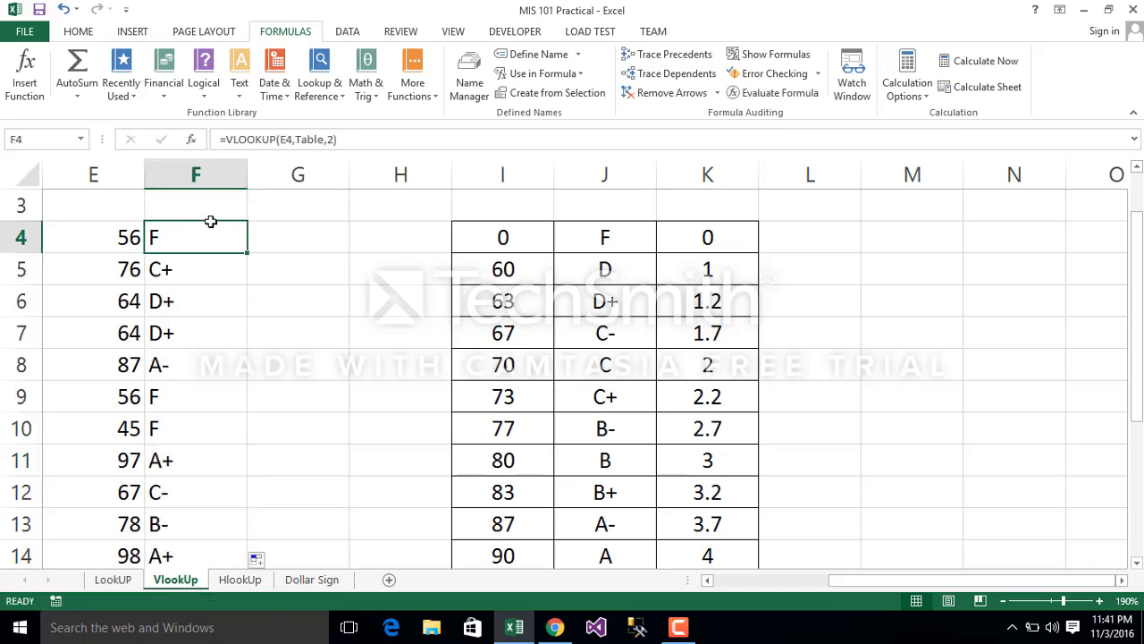
{"action": "left_click", "coordinate": [281, 141]}
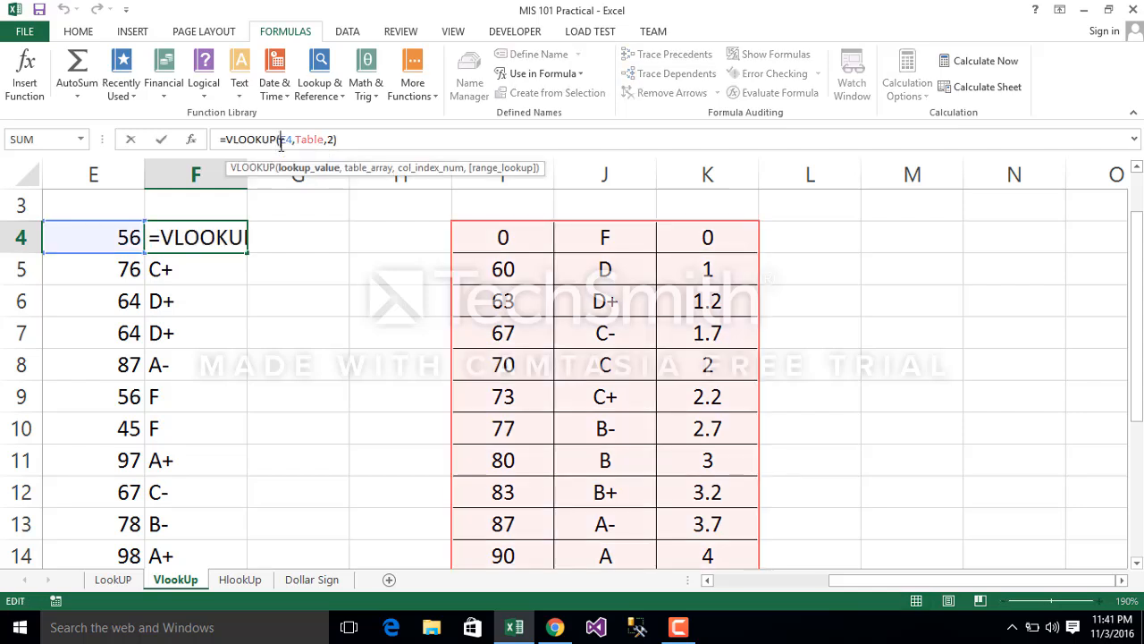
{"action": "type", "text": "4"}
{"action": "key", "text": "Return"}
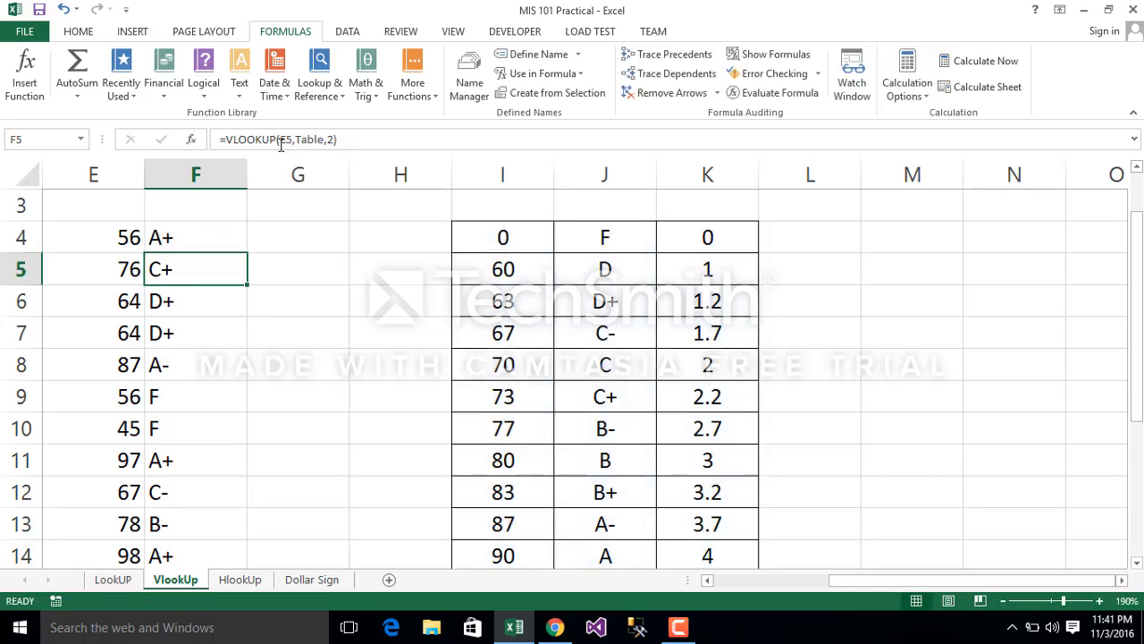
{"action": "left_click", "coordinate": [219, 231]}
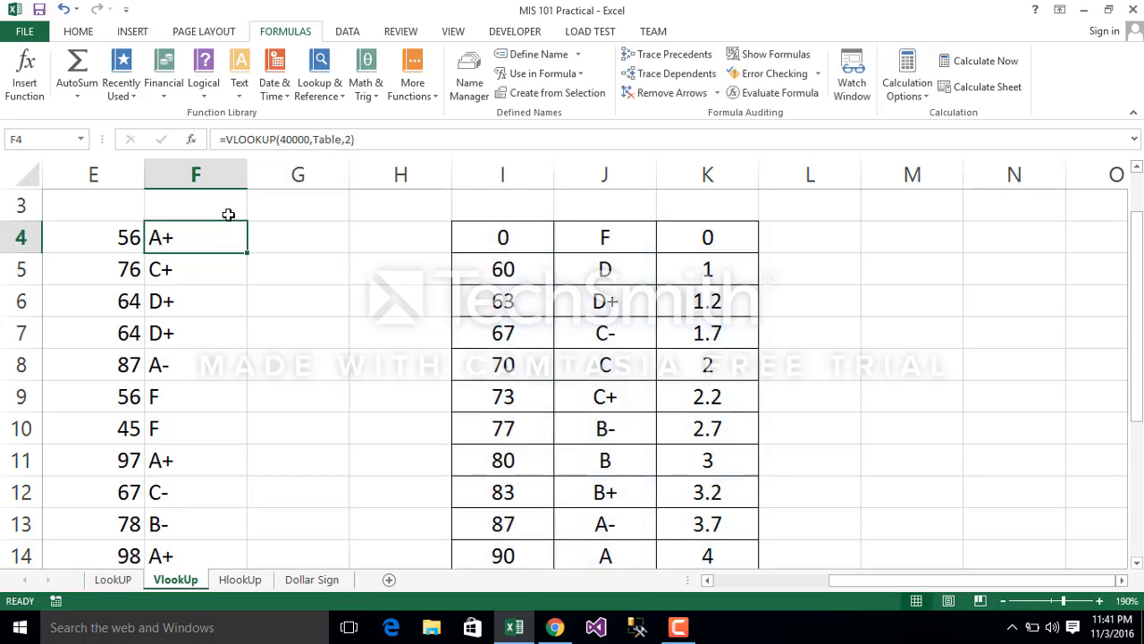
Step: Undo the 40000 lookup value in F4 and lock the score column reference, making the formula =VLOOKUP($E4,Table,2)
{"action": "key", "text": "ctrl+z"}
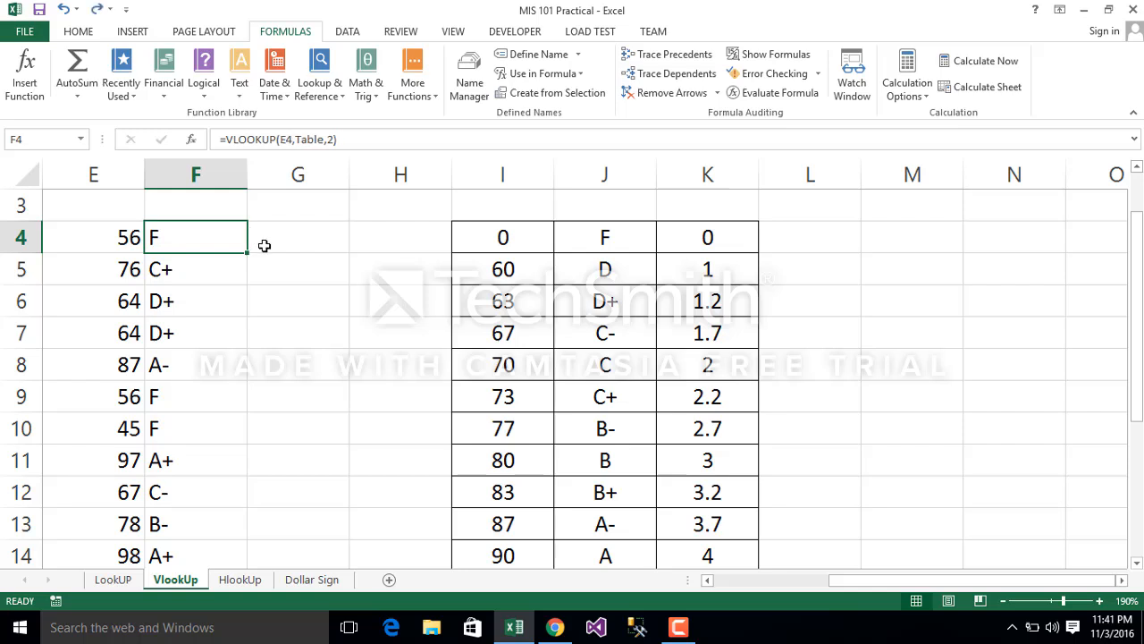
{"action": "left_click", "coordinate": [281, 140]}
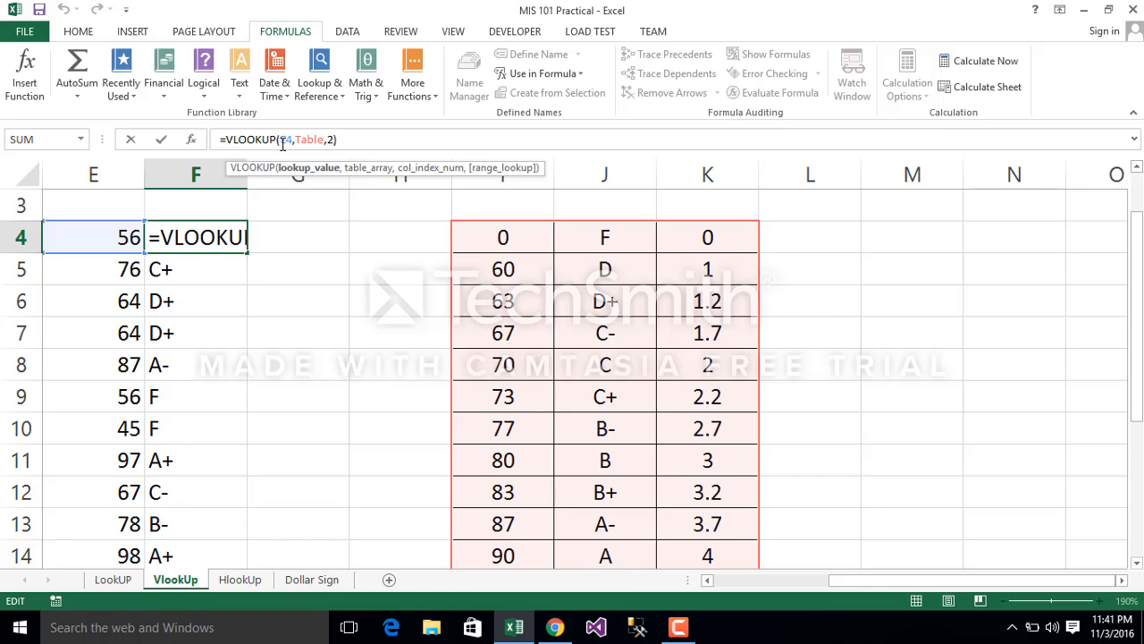
{"action": "key", "text": "Escape"}
{"action": "left_click", "coordinate": [361, 377]}
{"action": "left_click", "coordinate": [188, 239]}
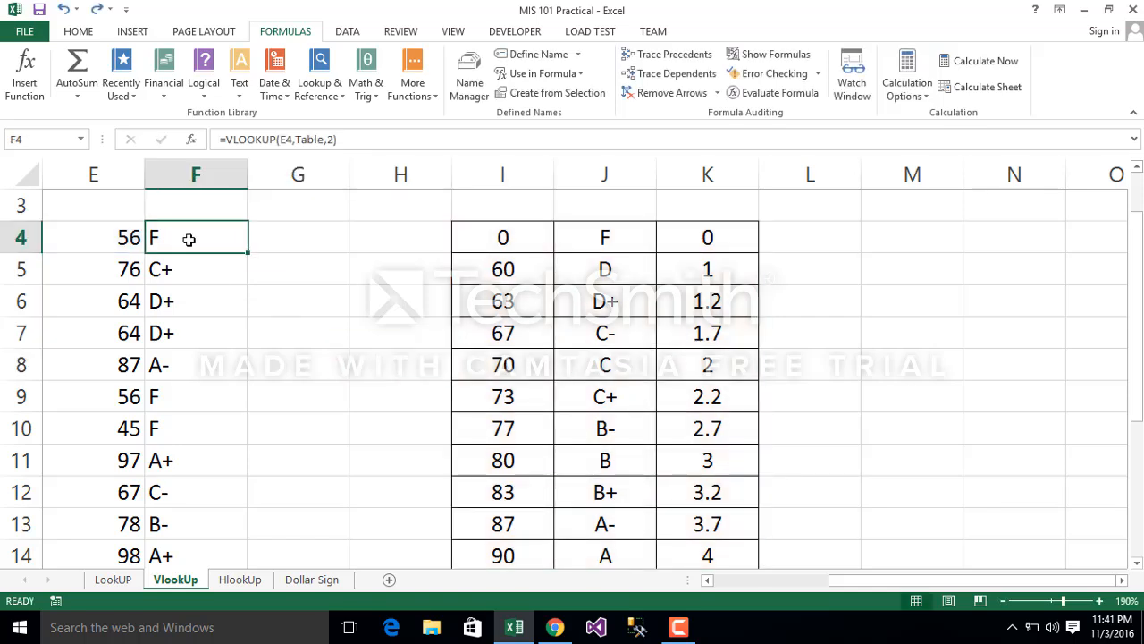
{"action": "left_click", "coordinate": [282, 139]}
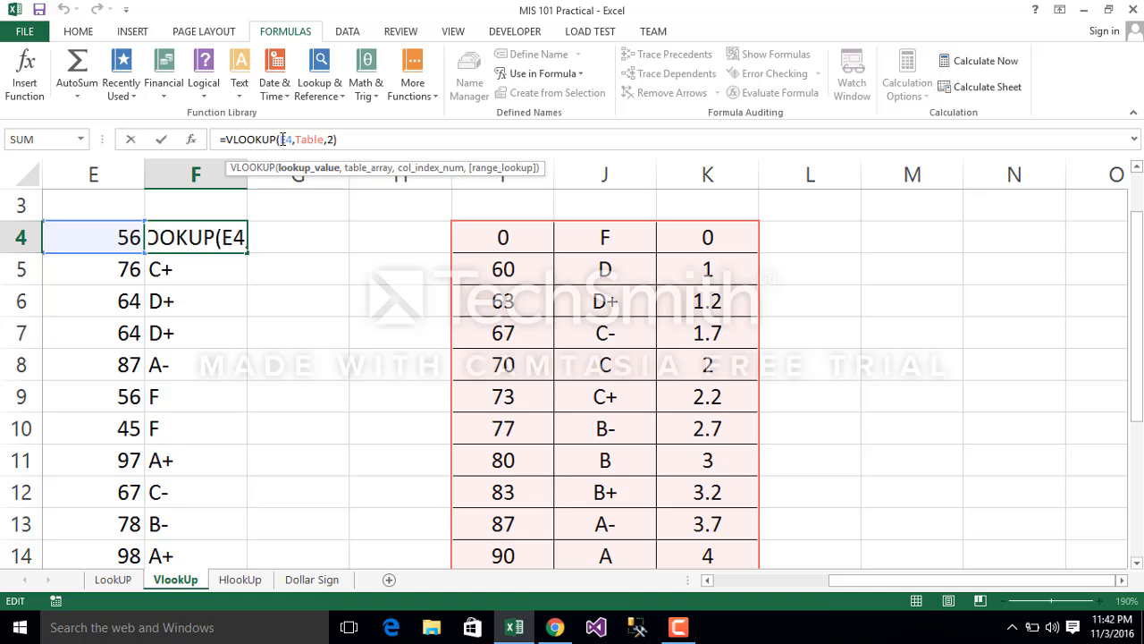
{"action": "type", "text": "$"}
{"action": "key", "text": "Return"}
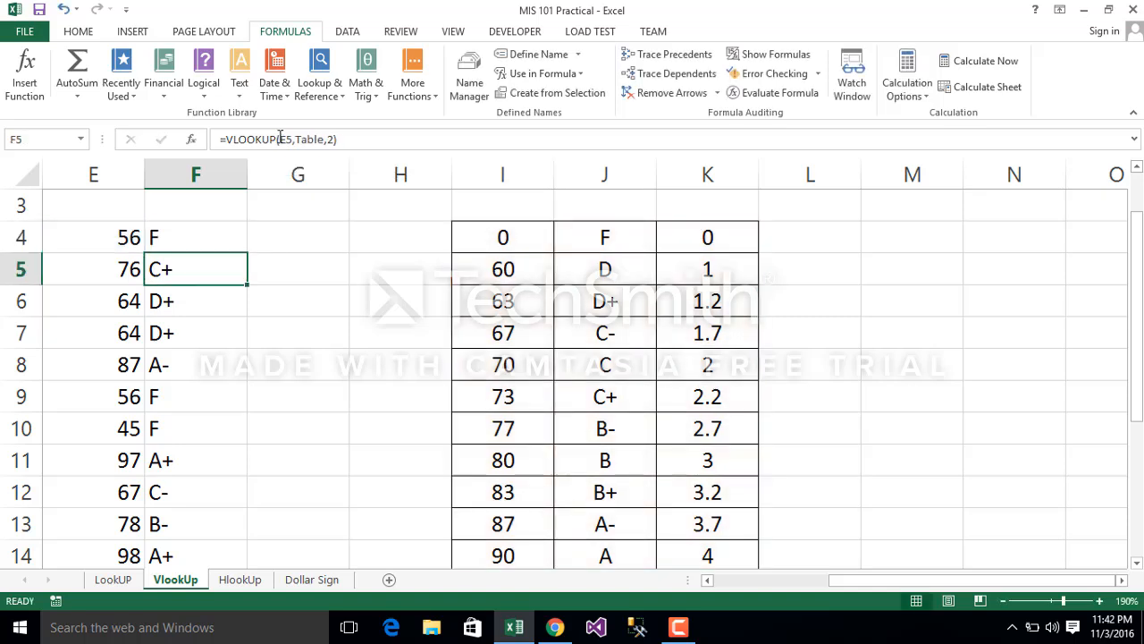
Step: Fill the =VLOOKUP($E4,Table,2) formula from F4 down column F for all scores
{"action": "left_click", "coordinate": [205, 230]}
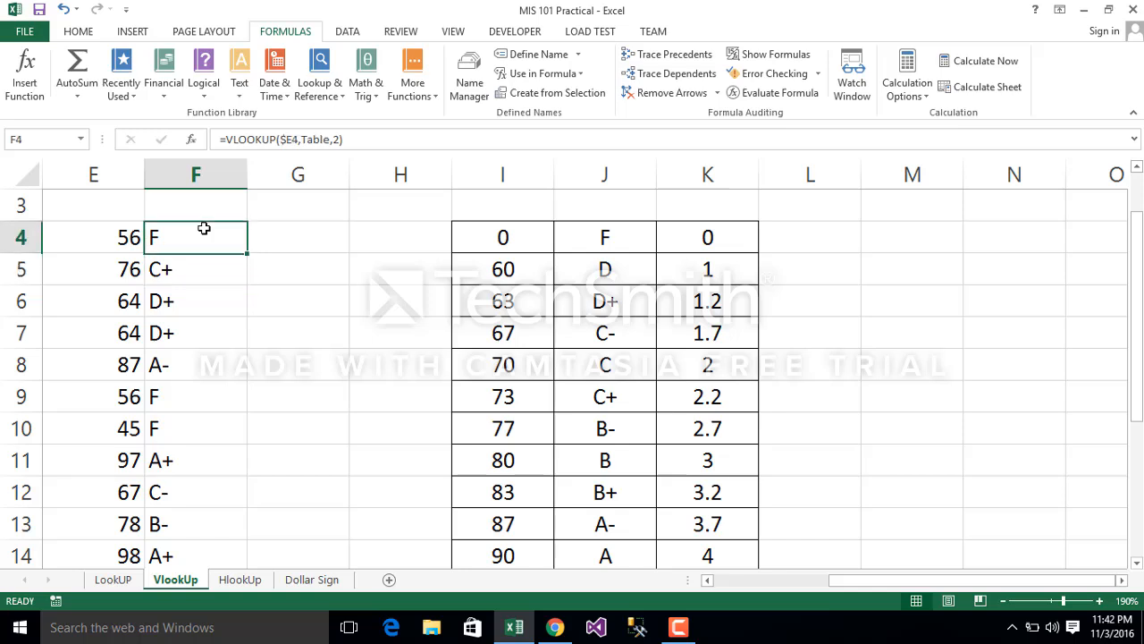
{"action": "double_click", "coordinate": [247, 252]}
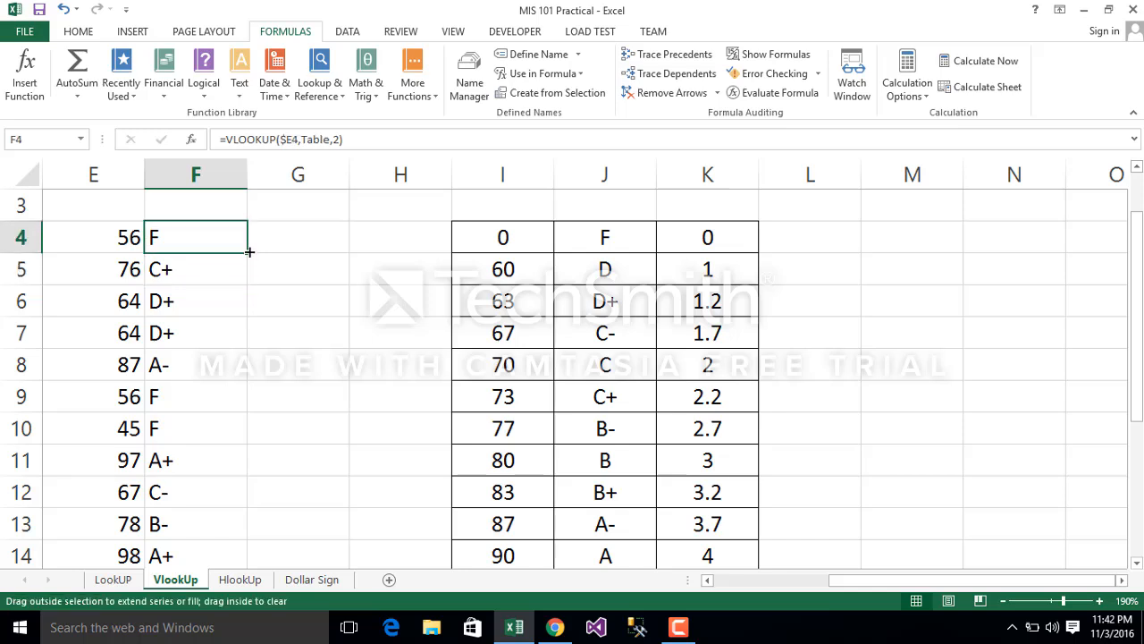
{"action": "left_click", "coordinate": [242, 241]}
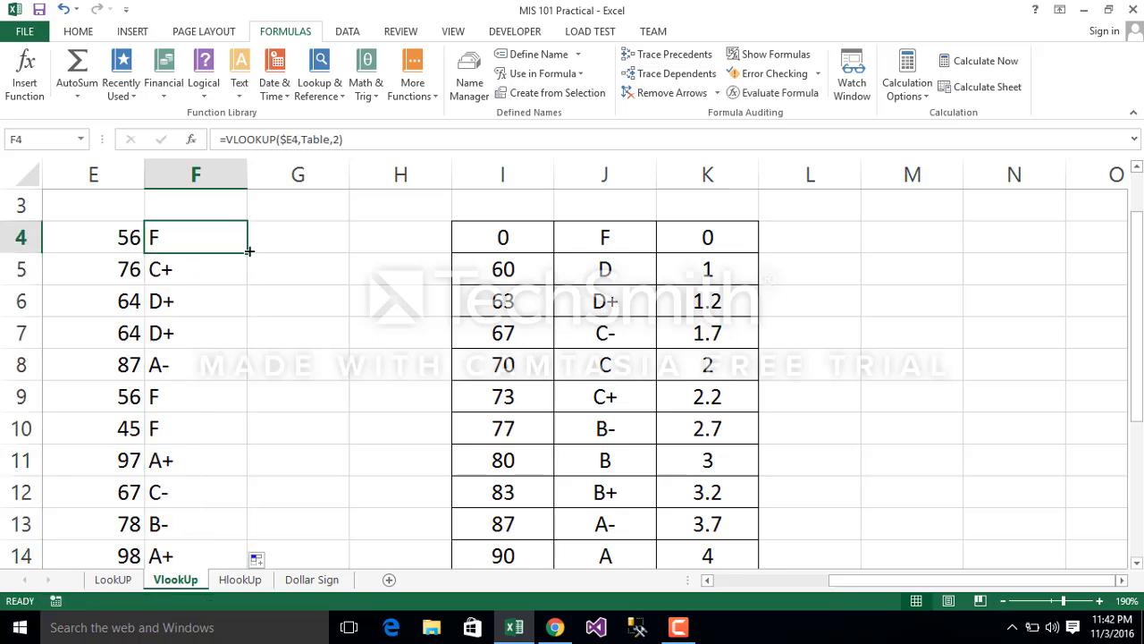
Step: Copy the VLOOKUP formula from F4 across to G4 and fill it down column G
{"action": "left_click_drag", "start_coordinate": [250, 253], "coordinate": [309, 258]}
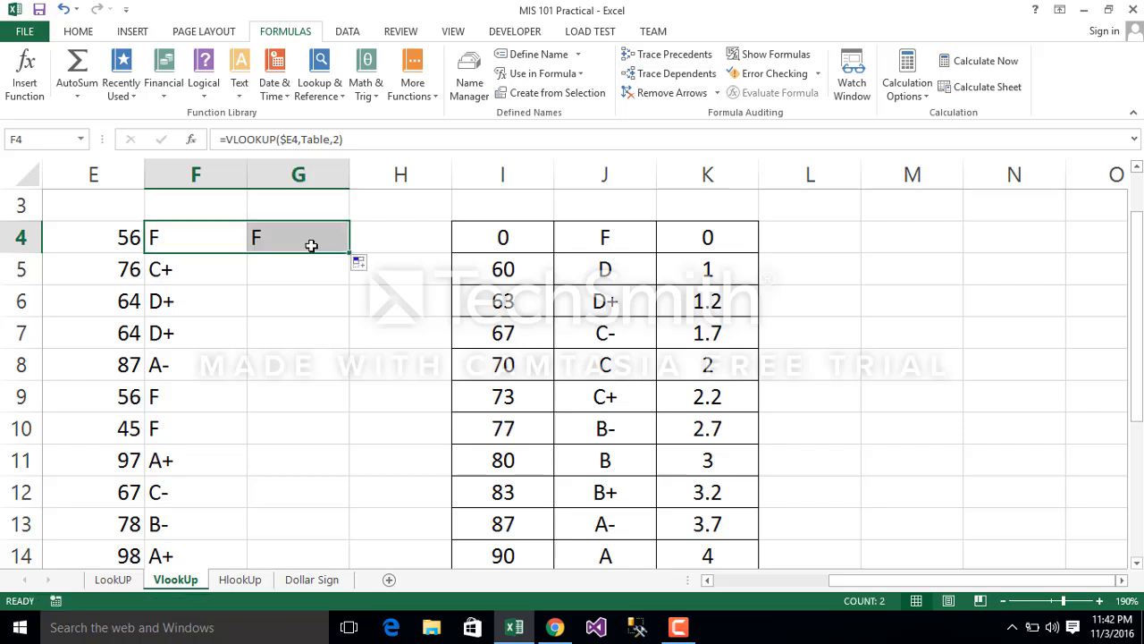
{"action": "left_click", "coordinate": [309, 245]}
{"action": "double_click", "coordinate": [348, 254]}
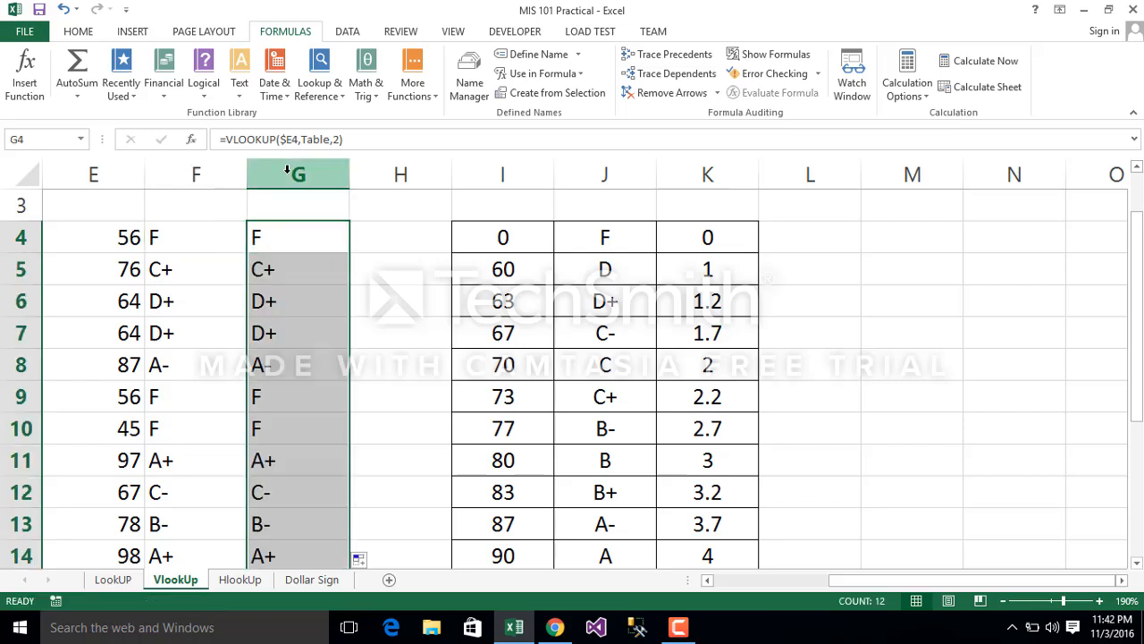
Step: Change the column index in G4 to 3, making =VLOOKUP($E4,Table,3), and fill it down column G to return grade points
{"action": "left_click", "coordinate": [336, 139]}
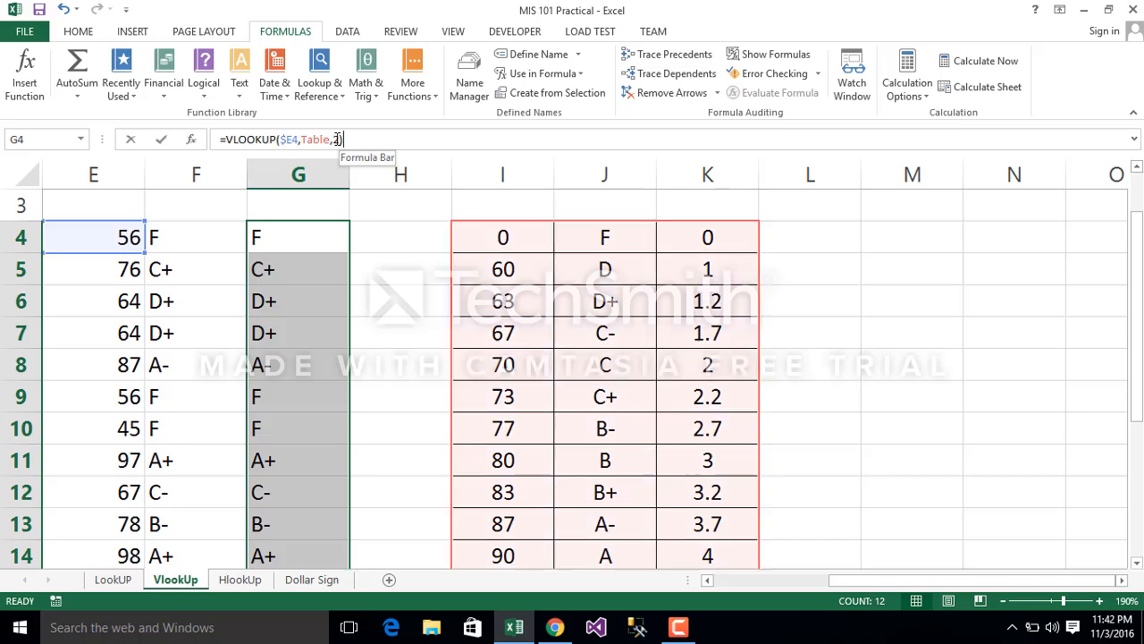
{"action": "key", "text": "BackSpace"}
{"action": "type", "text": "3"}
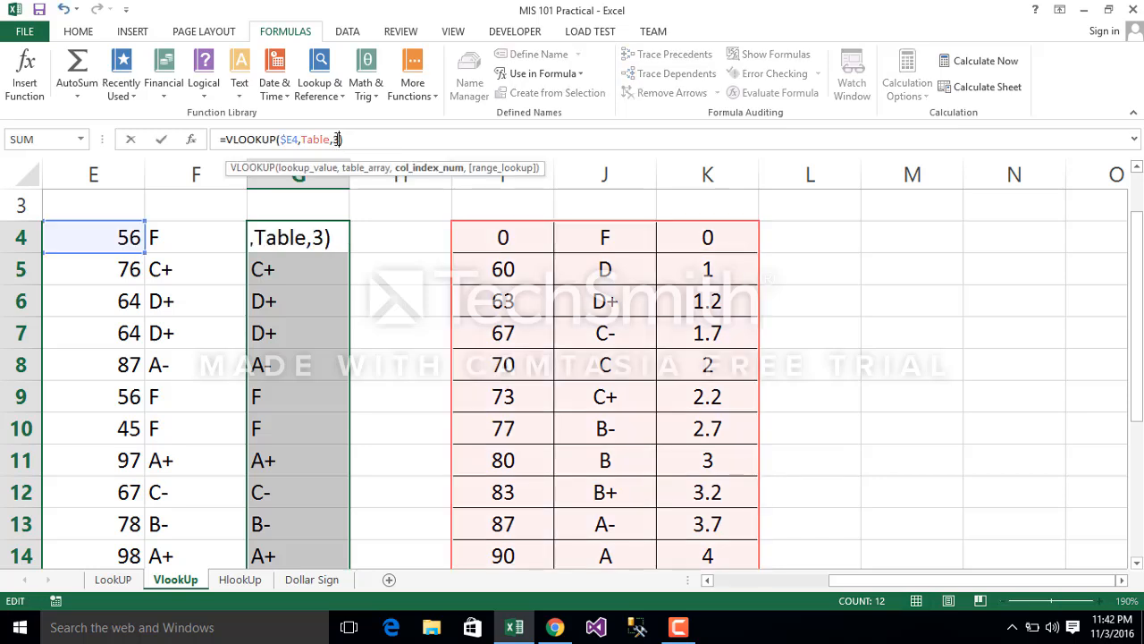
{"action": "key", "text": "Return"}
{"action": "left_click", "coordinate": [284, 239]}
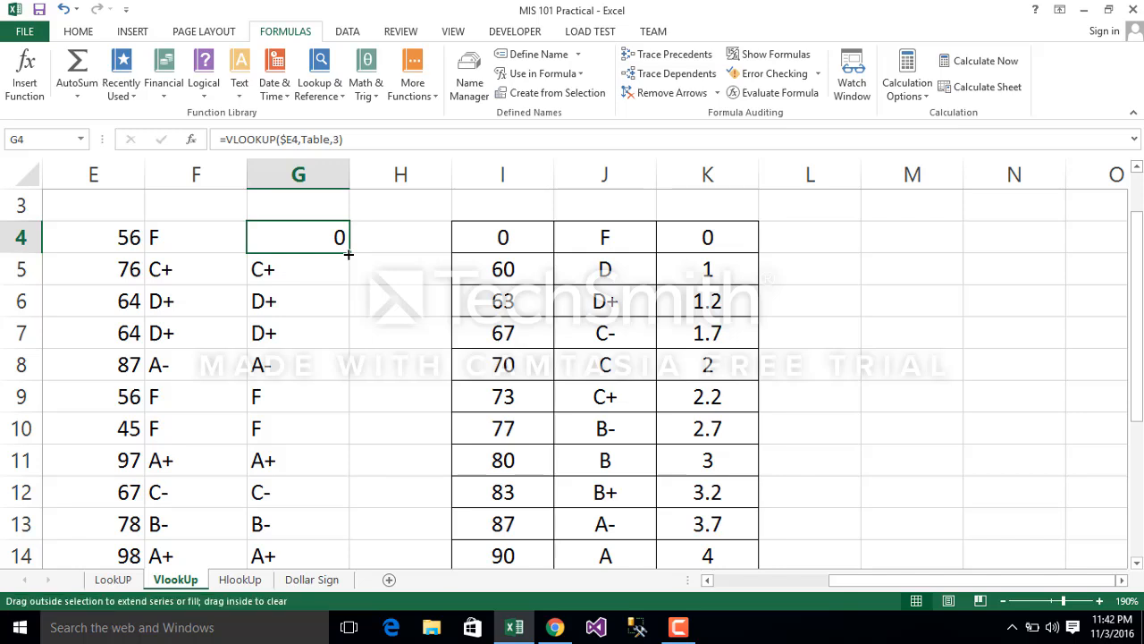
{"action": "double_click", "coordinate": [349, 253]}
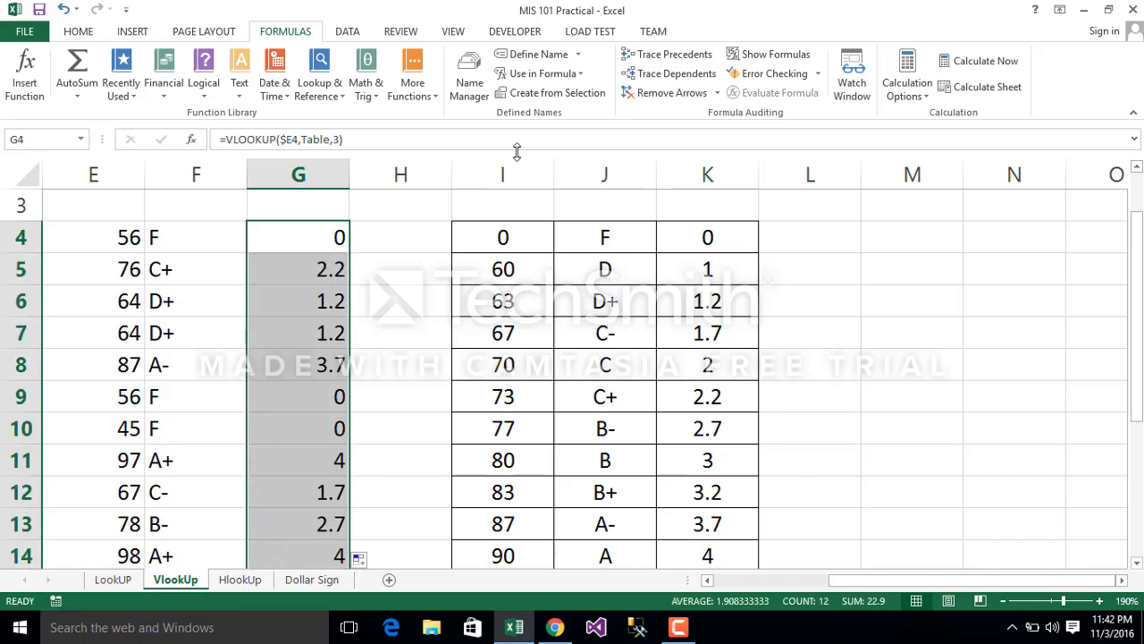
Step: Trace the precedents of G4 and check the formula in G5 against the score and letter grade columns
{"action": "left_click", "coordinate": [690, 61]}
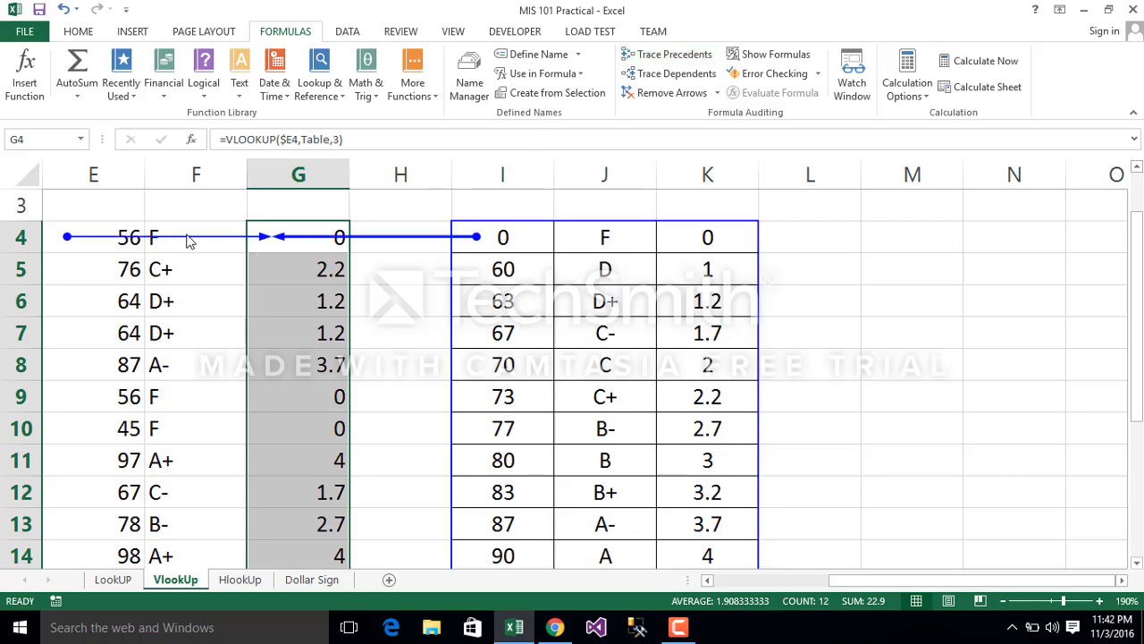
{"action": "left_click", "coordinate": [256, 265]}
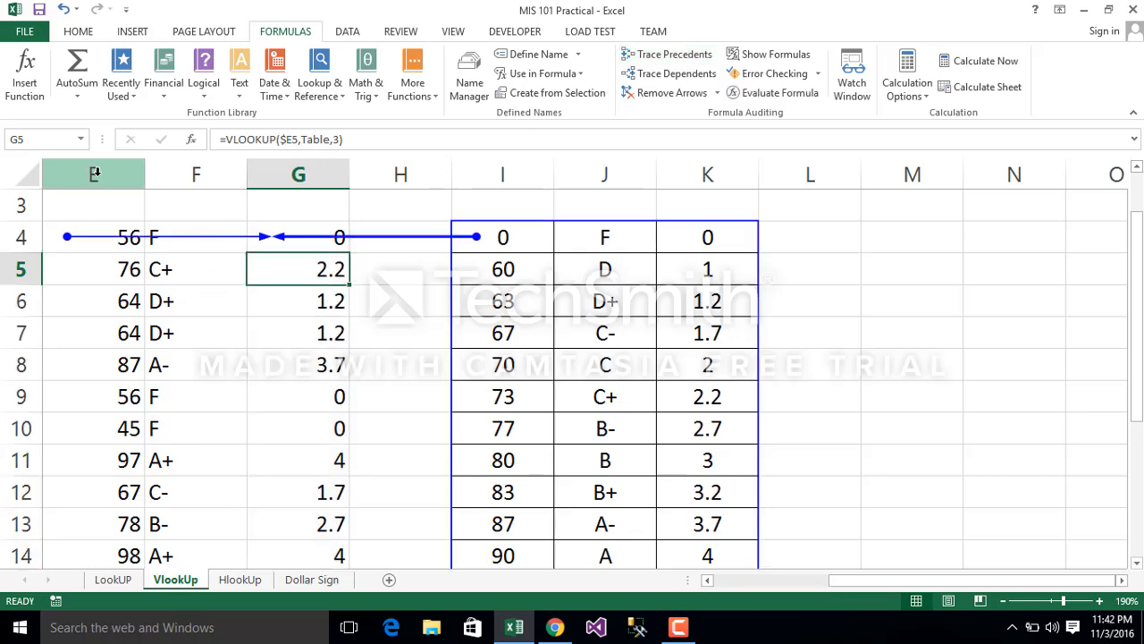
{"action": "left_click", "coordinate": [94, 173]}
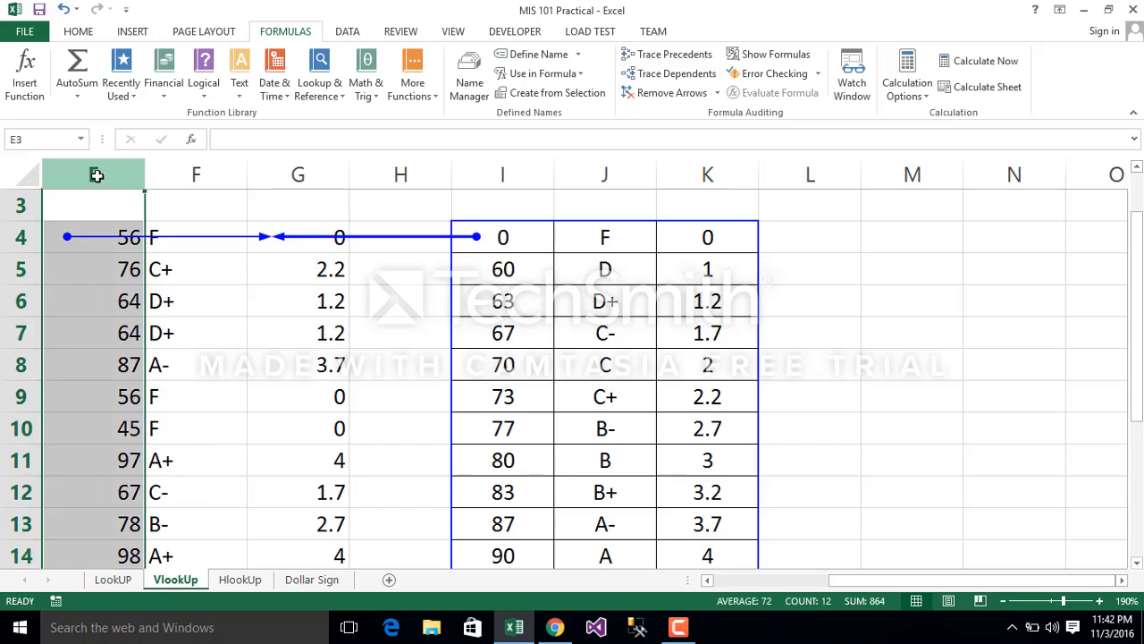
{"action": "left_click", "coordinate": [196, 175]}
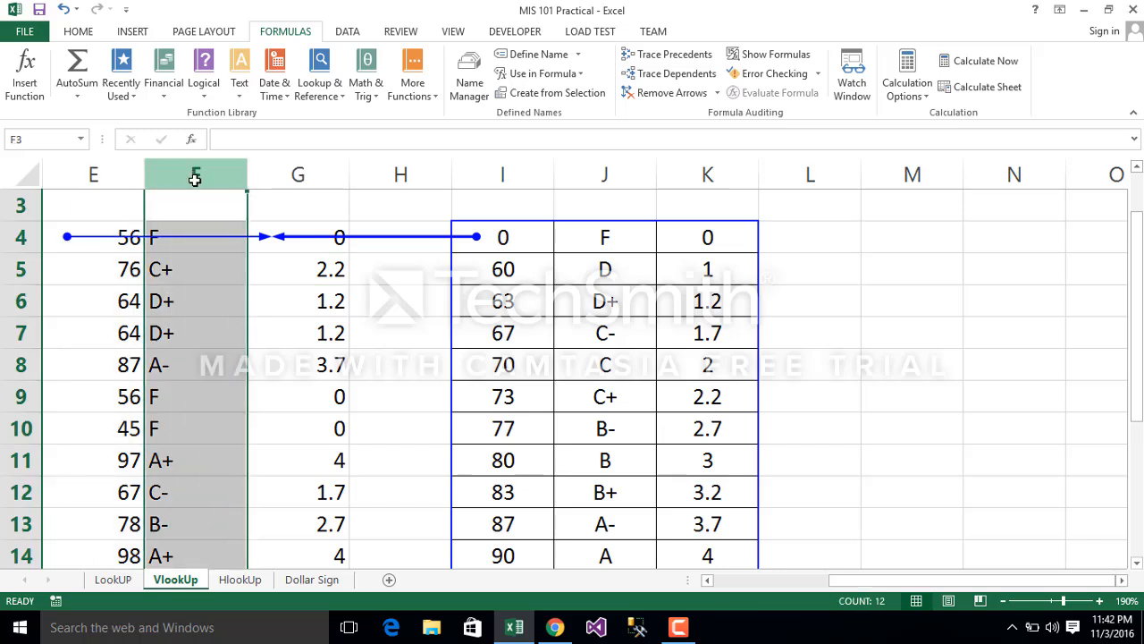
Step: Copy F4's formula into G4 again and set its column index to 3, making =VLOOKUP($E4,Table,3)
{"action": "left_click", "coordinate": [164, 242]}
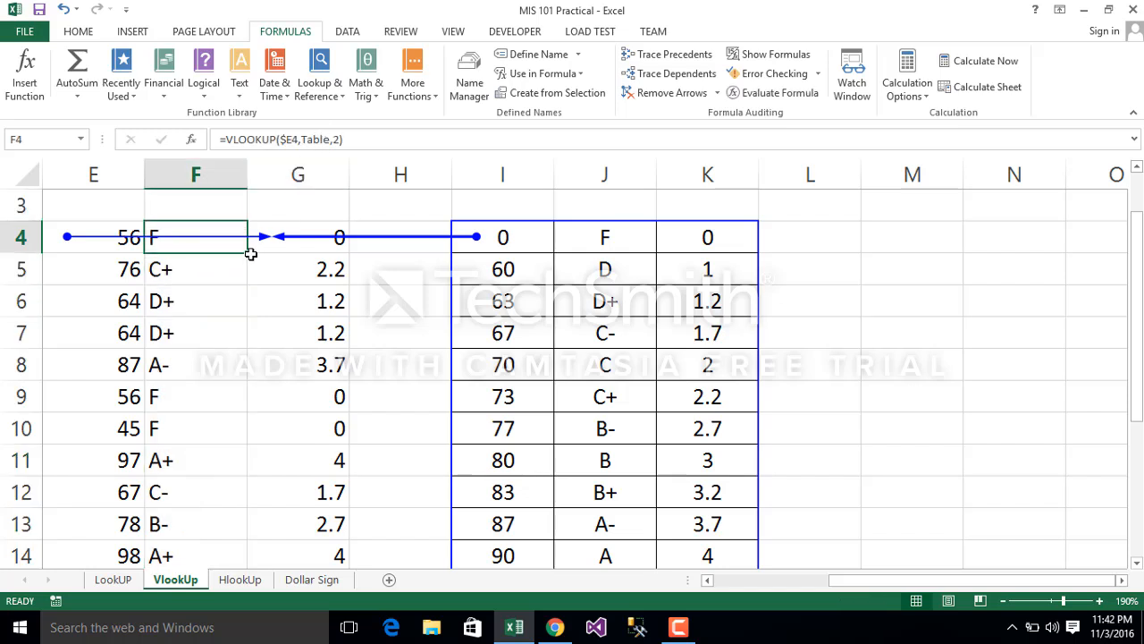
{"action": "left_click_drag", "start_coordinate": [248, 253], "coordinate": [308, 249]}
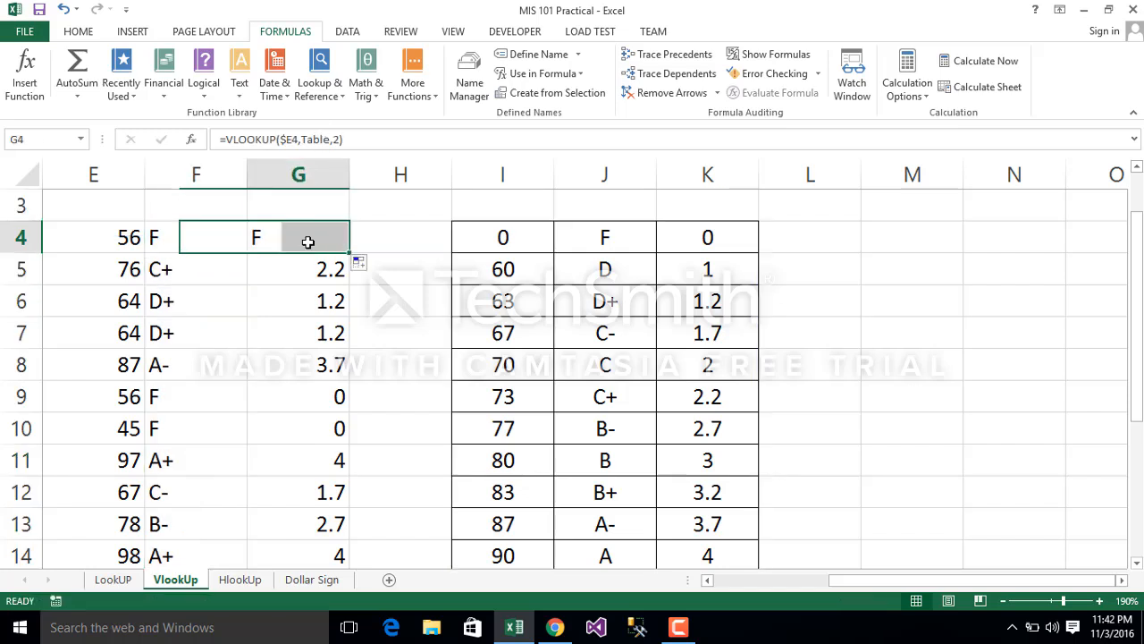
{"action": "double_click", "coordinate": [303, 238]}
{"action": "left_click", "coordinate": [338, 138]}
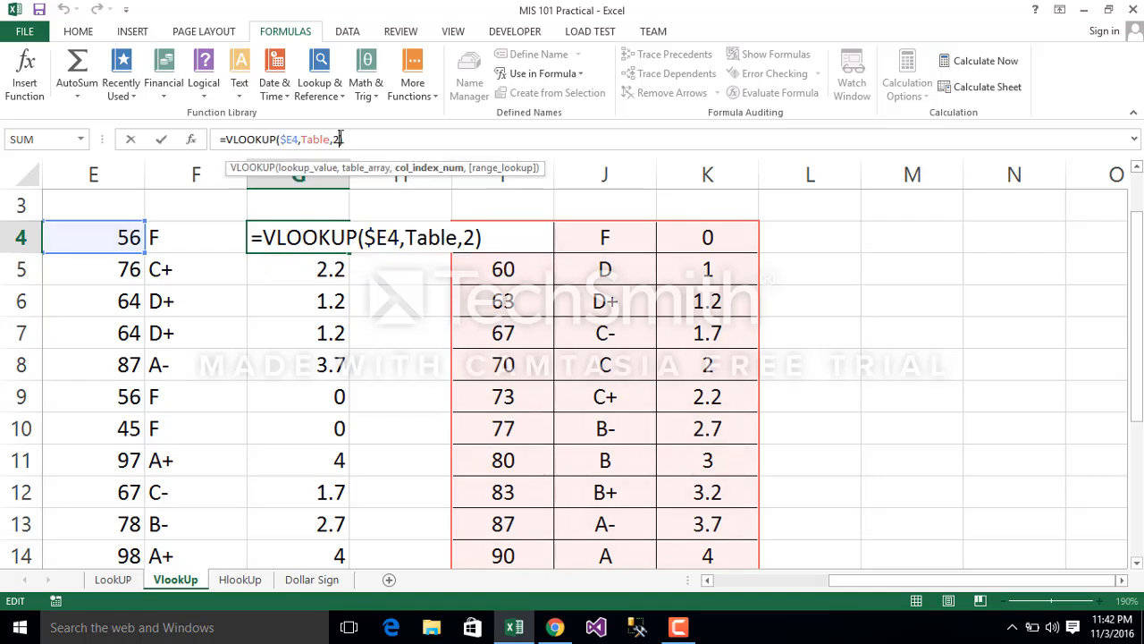
{"action": "key", "text": "BackSpace"}
{"action": "type", "text": "3"}
{"action": "key", "text": "Return"}
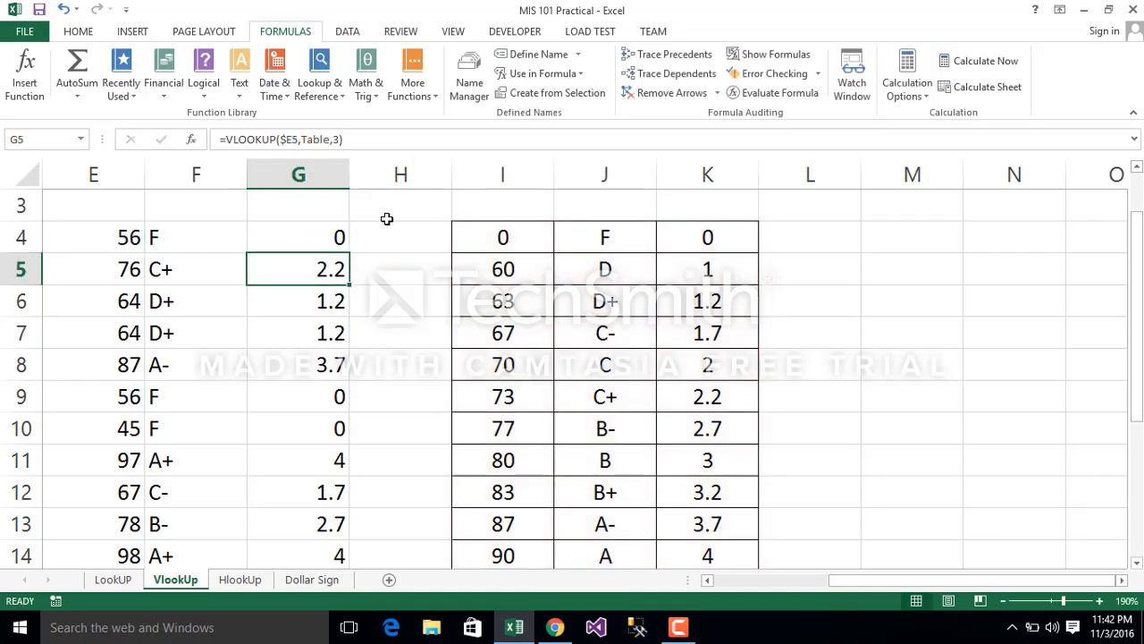
Step: Trace the precedents of the grade point formula in G4 and the letter grade formula in F7
{"action": "left_click", "coordinate": [306, 238]}
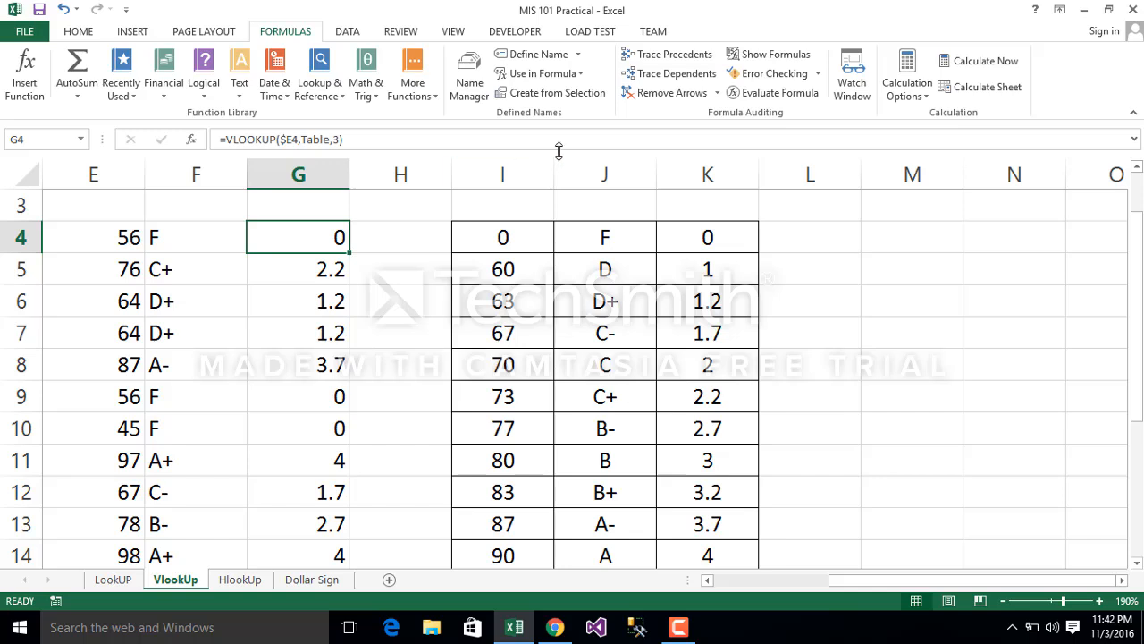
{"action": "left_click", "coordinate": [664, 55]}
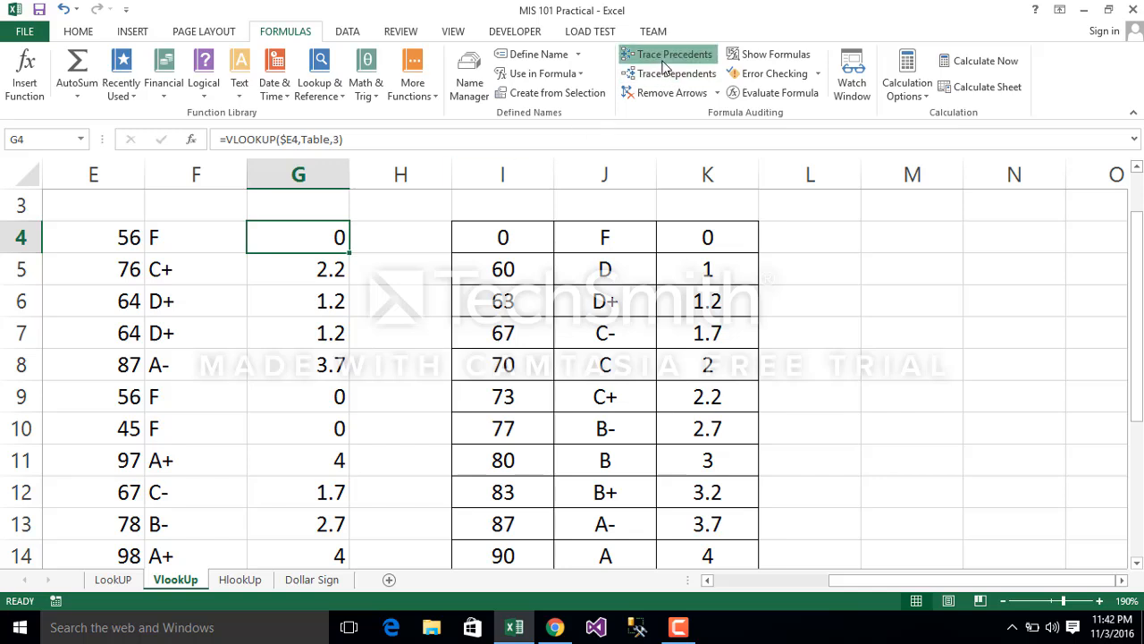
{"action": "left_click", "coordinate": [172, 340]}
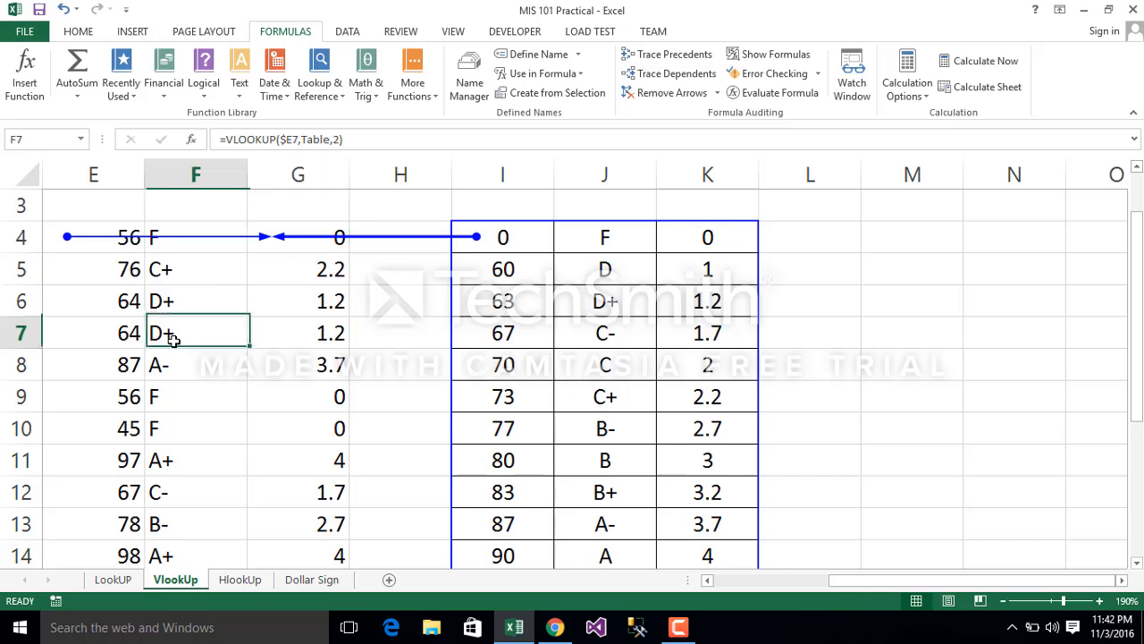
{"action": "left_click", "coordinate": [650, 56]}
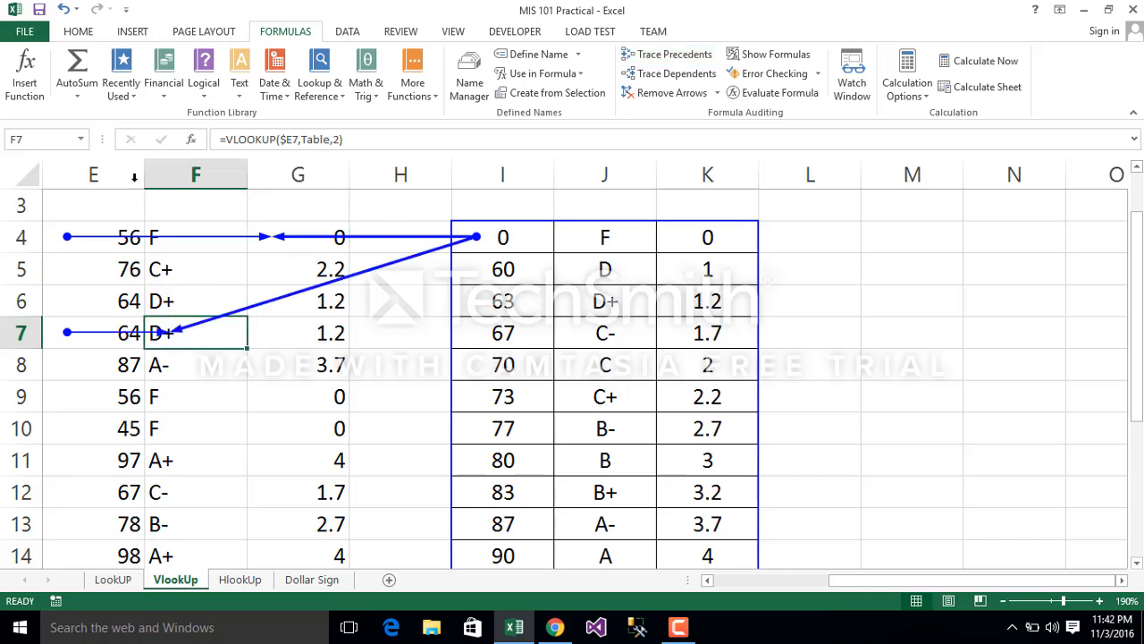
Step: Follow G4's precedent arrow to the named range Table, compare the formulas in F4 and G4, and clear all tracer arrows
{"action": "left_click", "coordinate": [127, 174]}
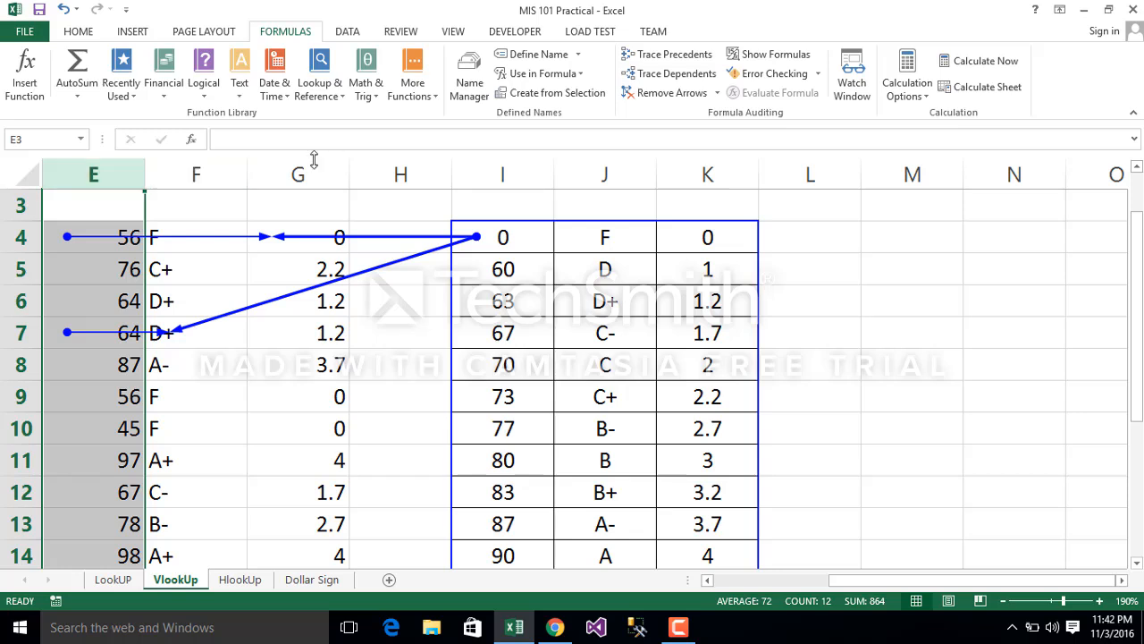
{"action": "left_click", "coordinate": [213, 224]}
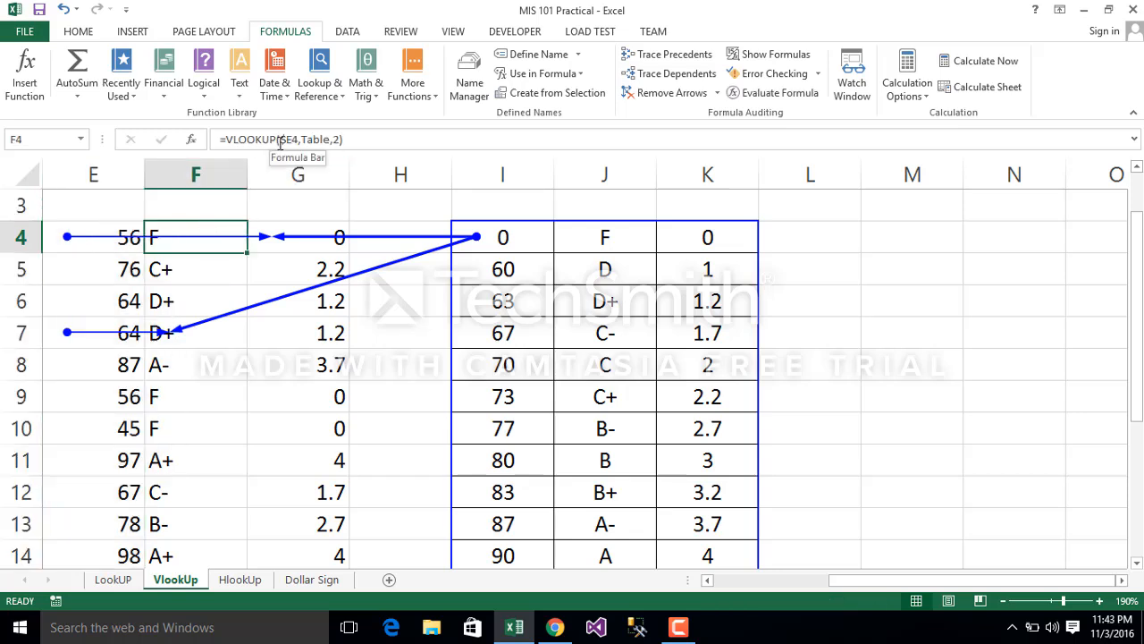
{"action": "double_click", "coordinate": [339, 239]}
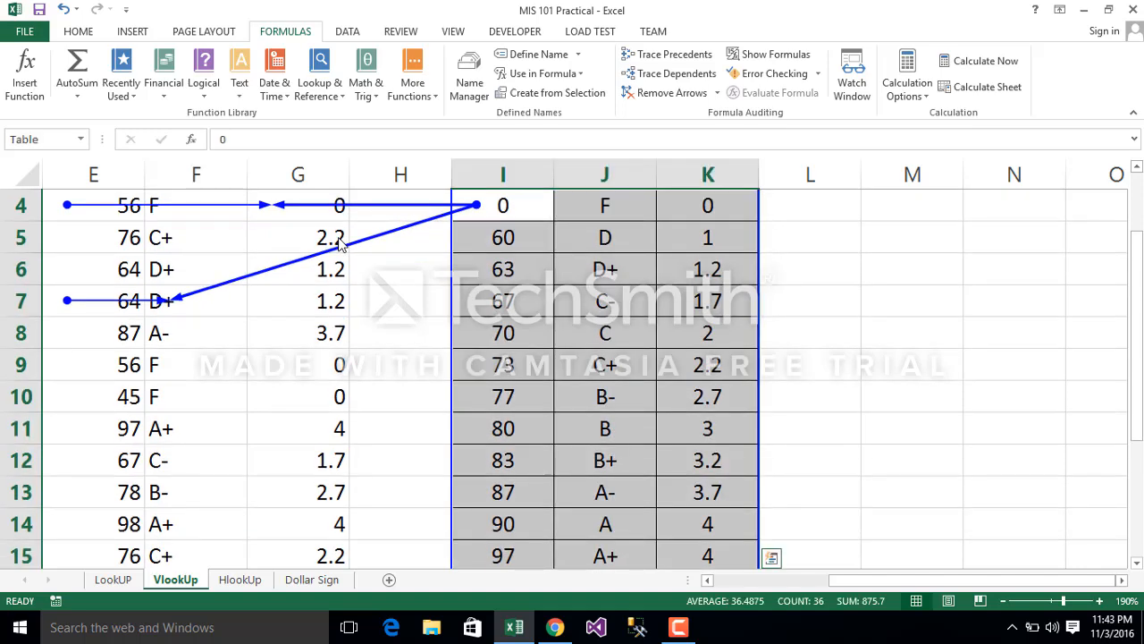
{"action": "left_click", "coordinate": [335, 229]}
{"action": "left_click", "coordinate": [213, 215]}
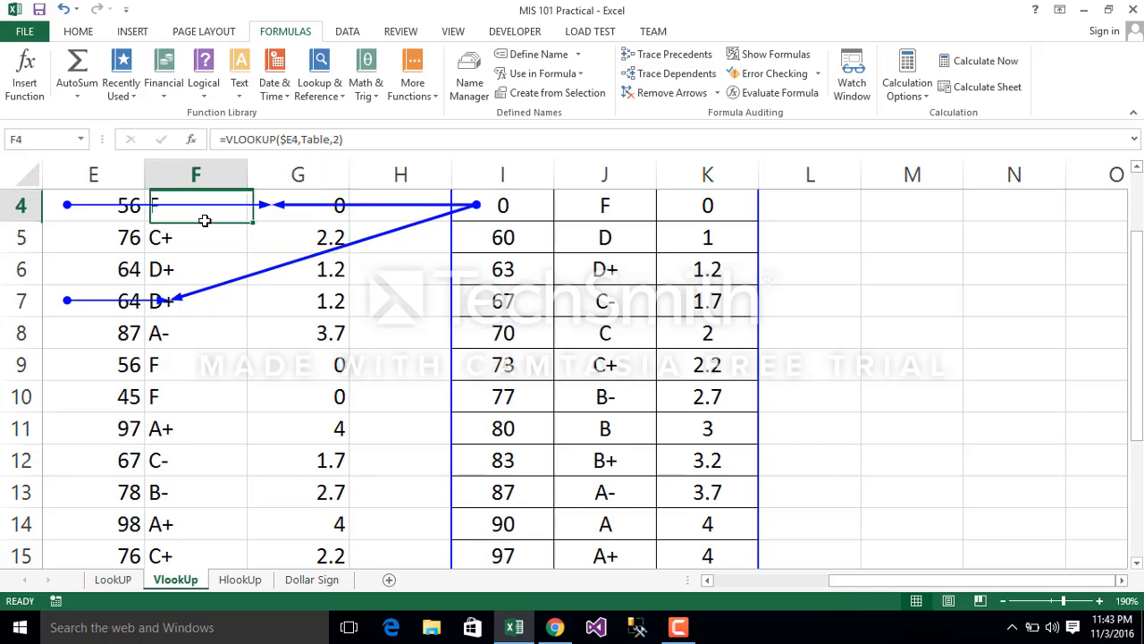
{"action": "left_click", "coordinate": [298, 215]}
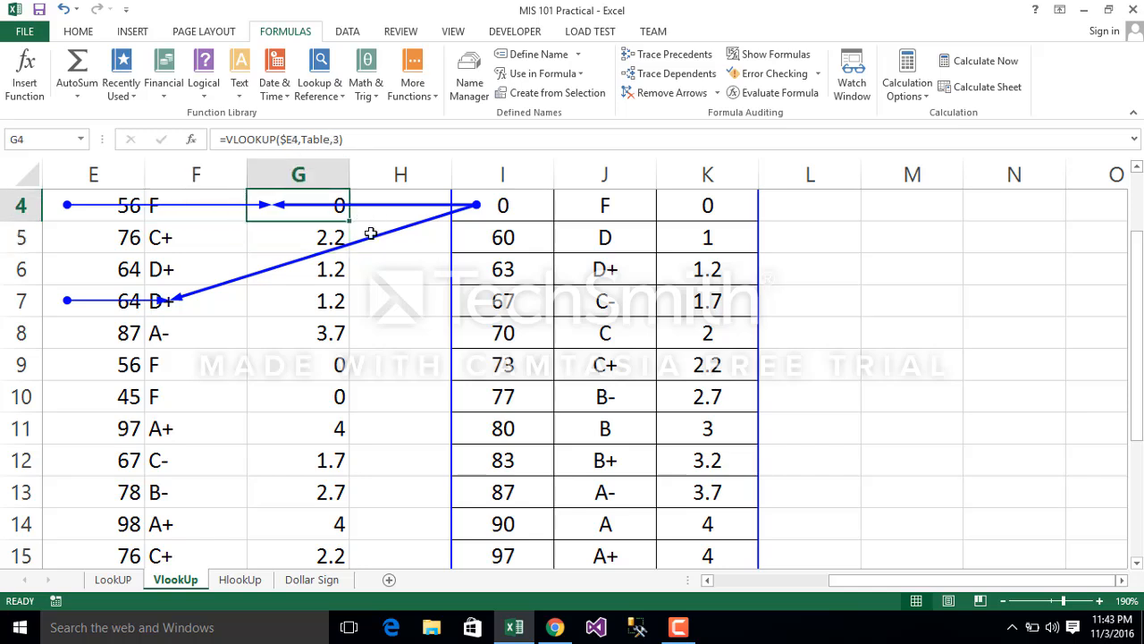
{"action": "left_click", "coordinate": [668, 92]}
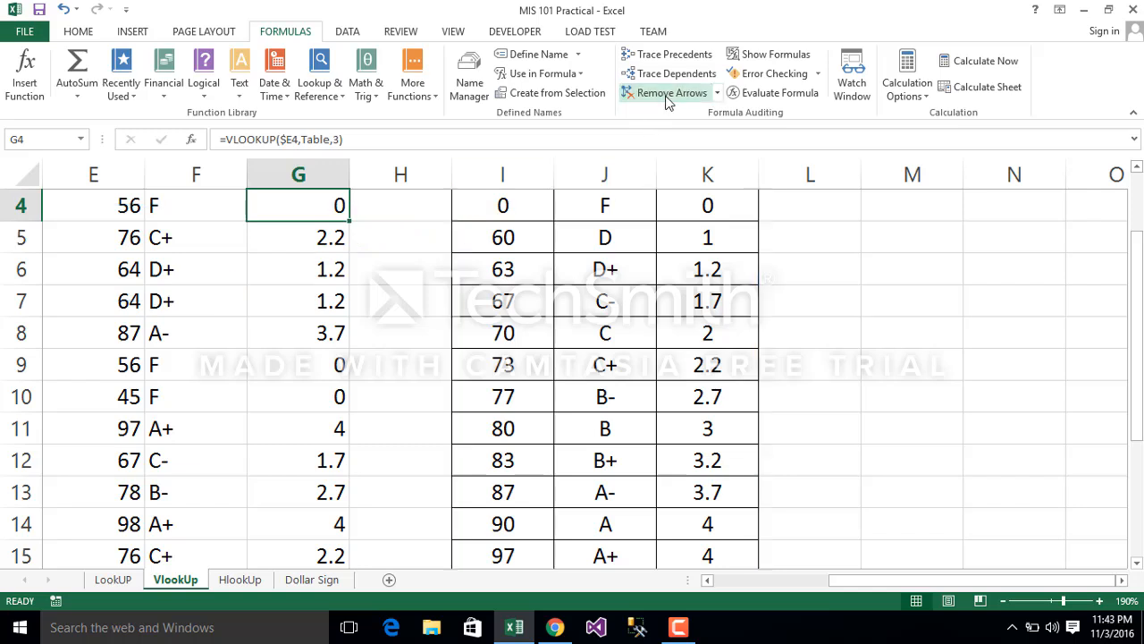
{"action": "left_click", "coordinate": [507, 301]}
{"action": "left_click_drag", "start_coordinate": [1136, 423], "coordinate": [1136, 384]}
{"action": "left_click", "coordinate": [1140, 468]}
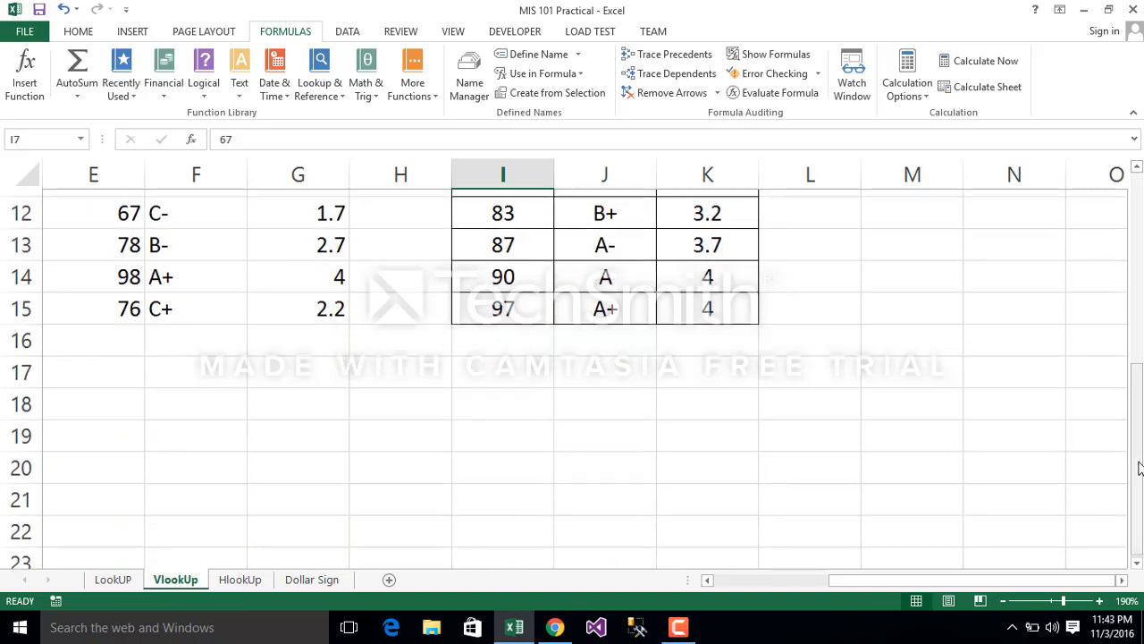
{"action": "left_click_drag", "start_coordinate": [1140, 468], "coordinate": [1140, 308]}
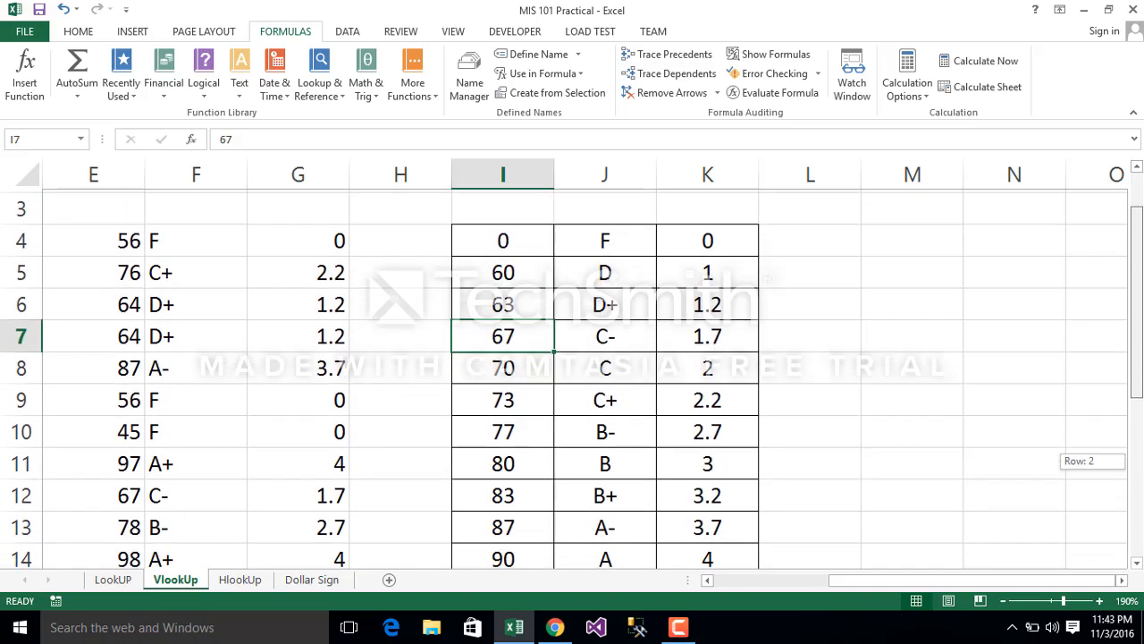
{"action": "left_click", "coordinate": [510, 236]}
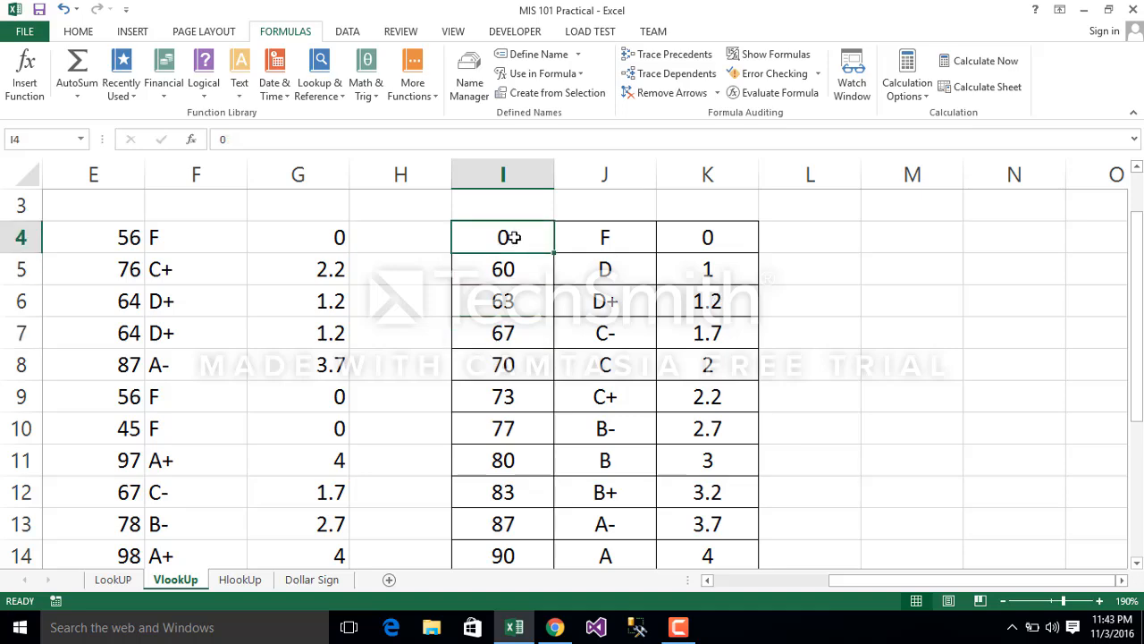
Step: Copy the grade table I4:K15 on the VlookUp sheet
{"action": "key", "text": "ctrl+shift+Right"}
{"action": "key", "text": "ctrl+shift+Down"}
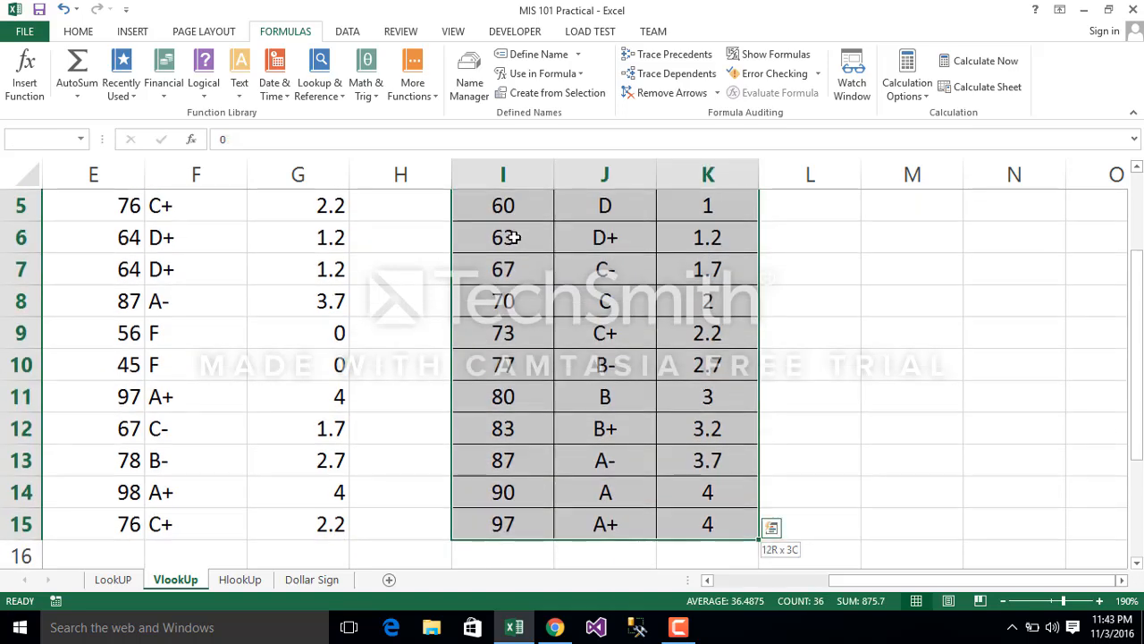
{"action": "right_click", "coordinate": [567, 316]}
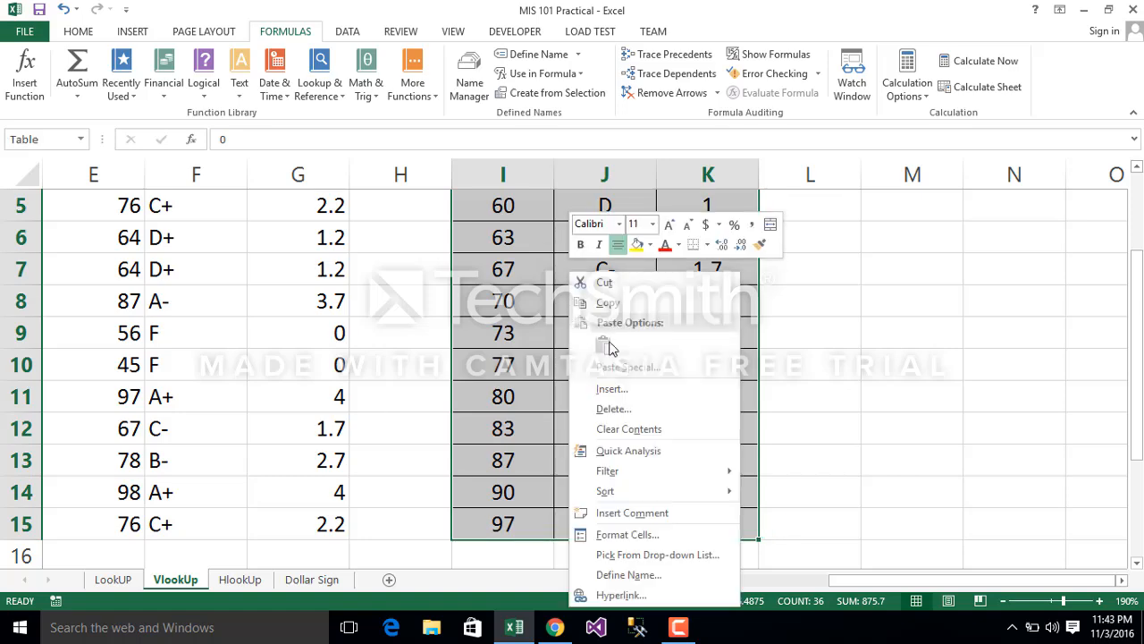
{"action": "left_click", "coordinate": [629, 304]}
{"action": "scroll", "coordinate": [383, 503], "scroll_direction": "up", "scroll_amount": 2}
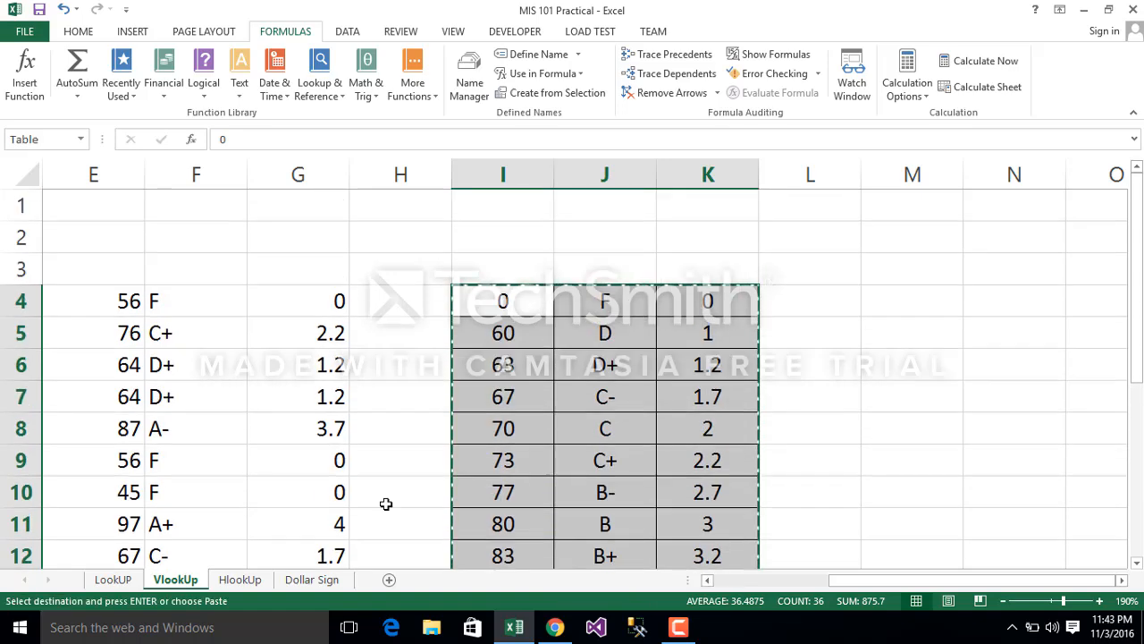
Step: Paste the copied grade table transposed at H27 on the HlookUp sheet
{"action": "left_click", "coordinate": [240, 579]}
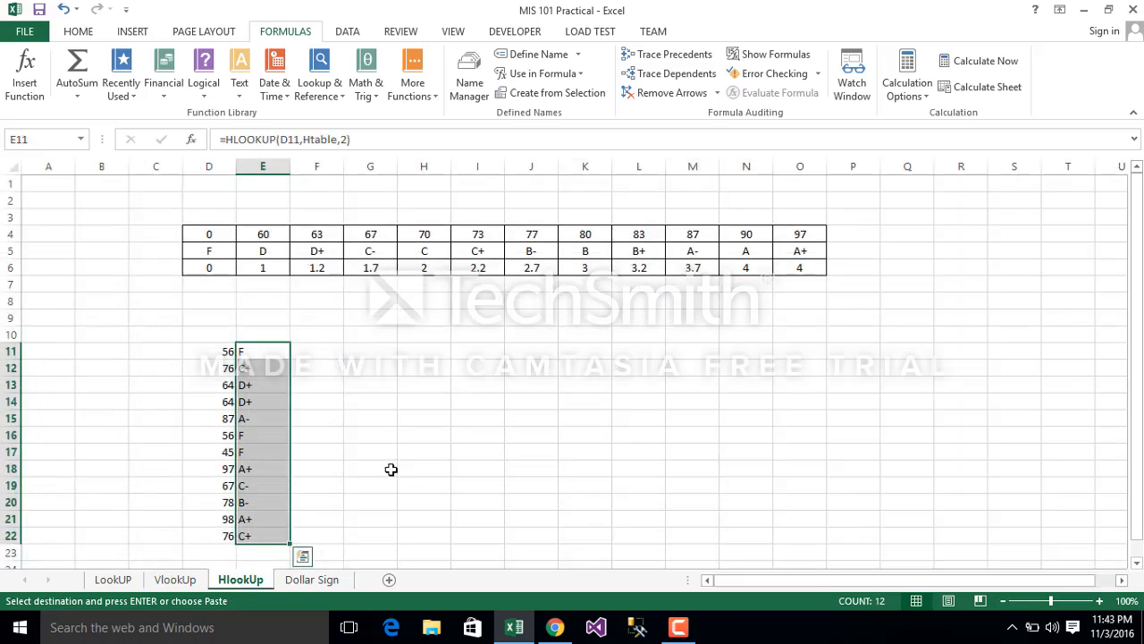
{"action": "left_click", "coordinate": [596, 355]}
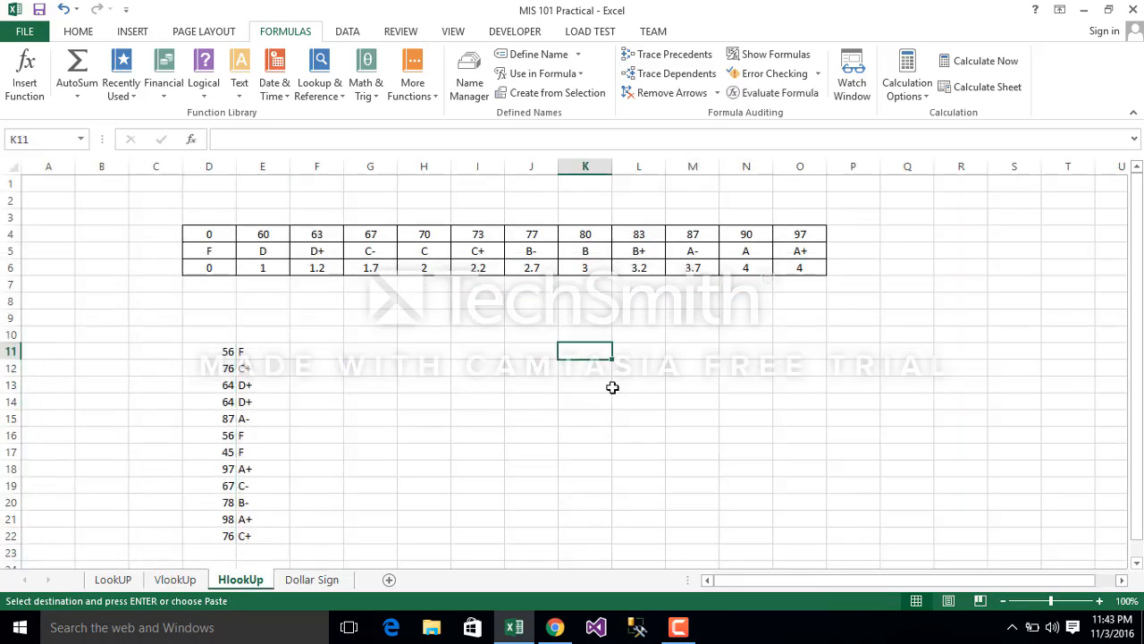
{"action": "left_click", "coordinate": [1137, 563]}
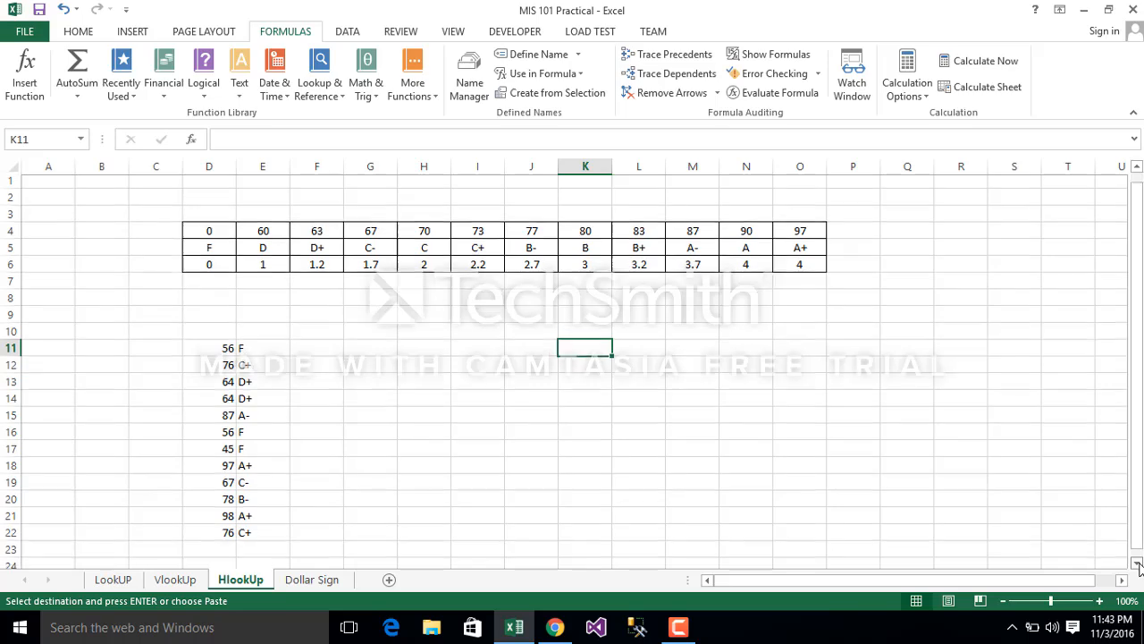
{"action": "left_click", "coordinate": [1137, 563]}
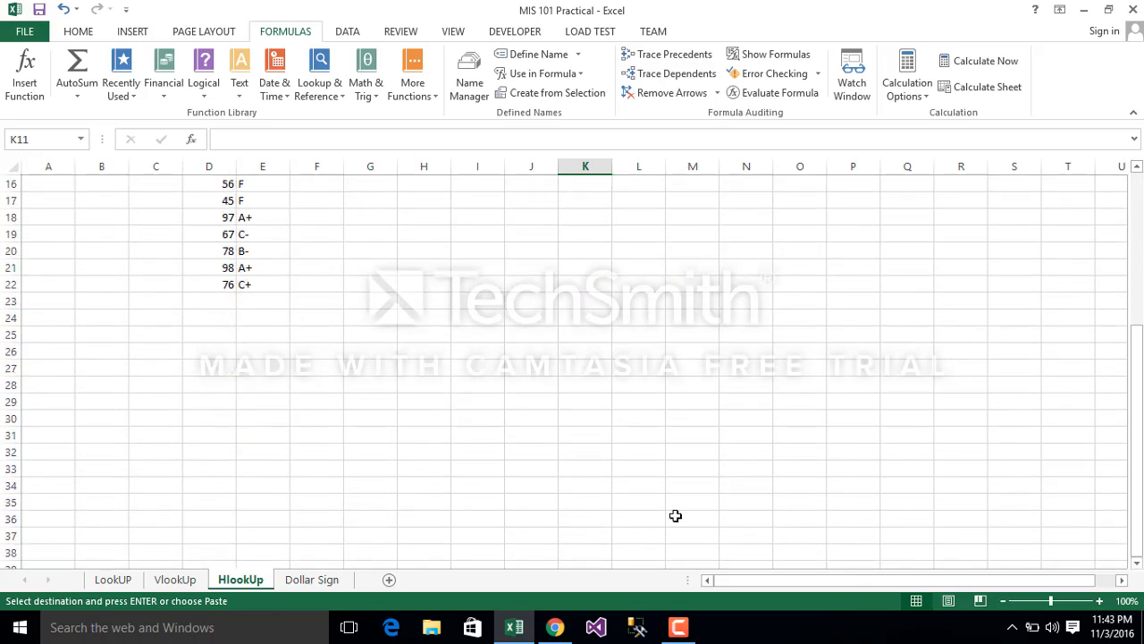
{"action": "left_click", "coordinate": [430, 367]}
{"action": "right_click", "coordinate": [430, 366]}
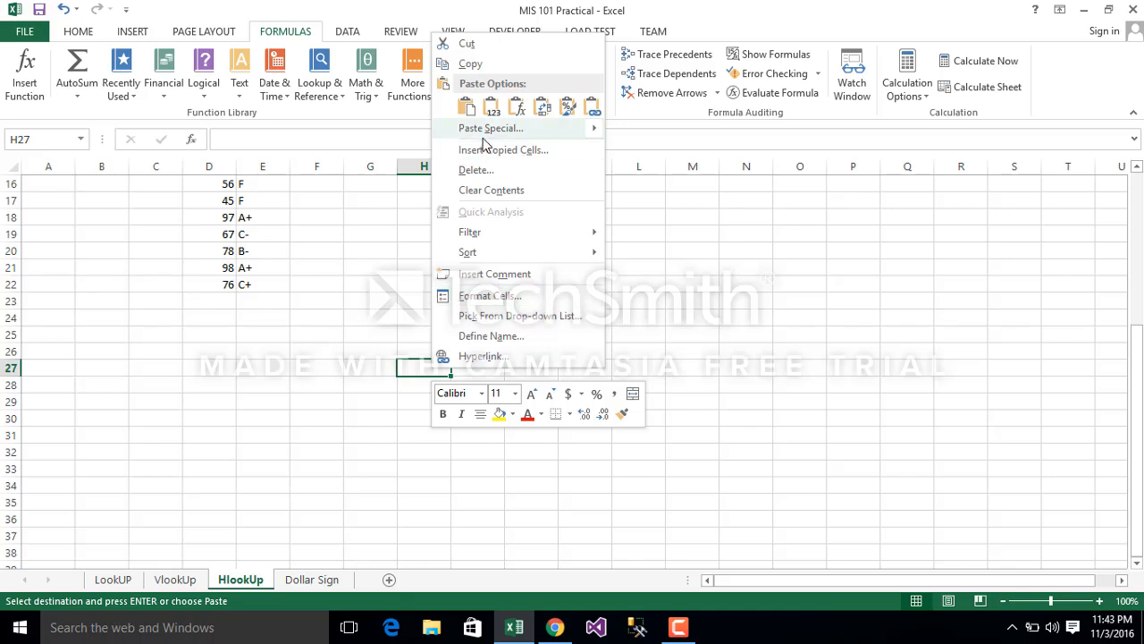
{"action": "left_click", "coordinate": [82, 32]}
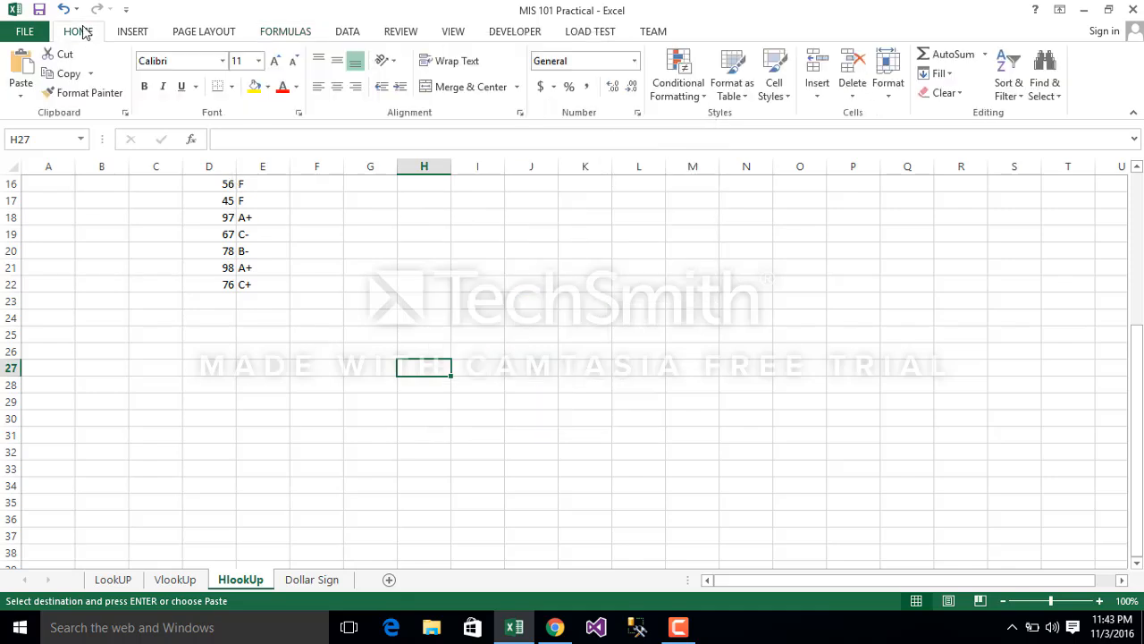
{"action": "left_click", "coordinate": [19, 89]}
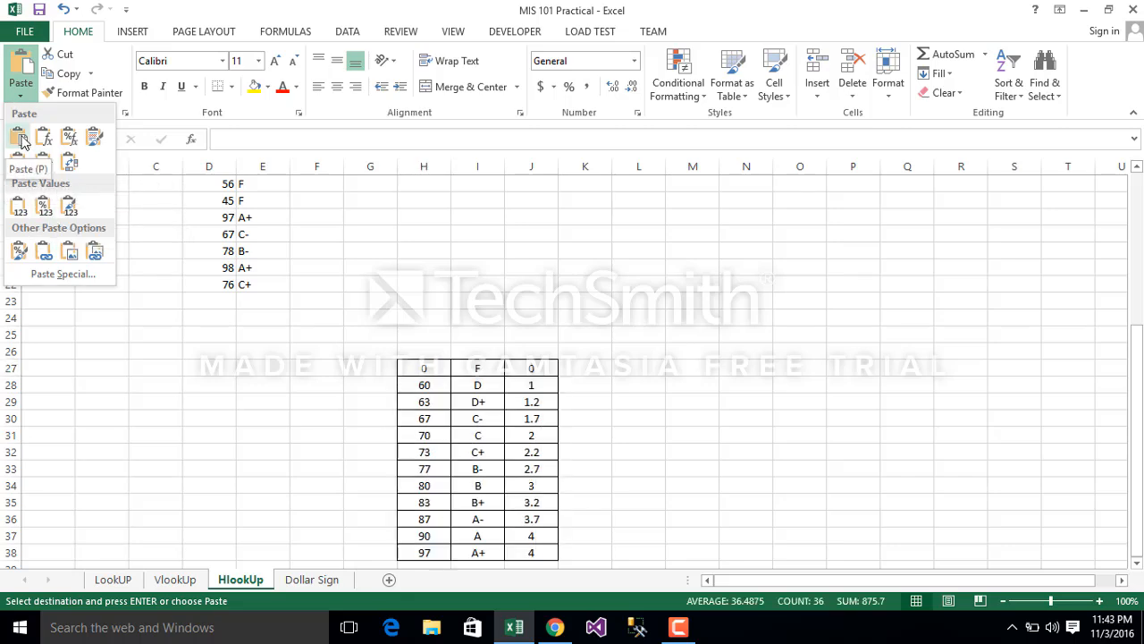
{"action": "left_click", "coordinate": [69, 167]}
{"action": "left_click", "coordinate": [509, 421]}
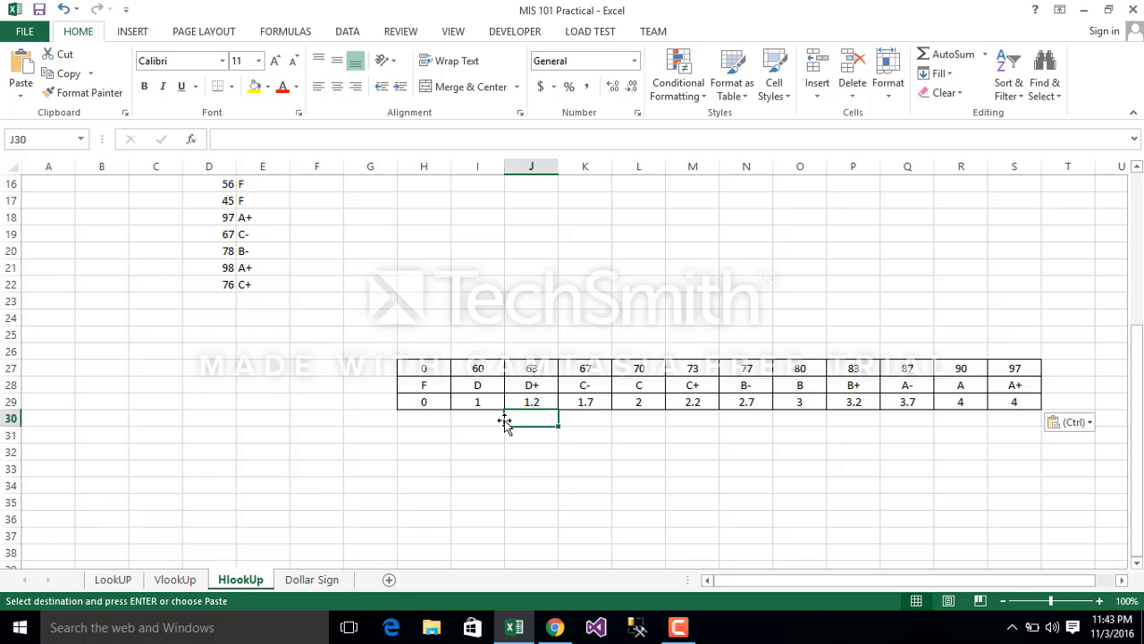
Step: Clear the contents and remove all borders from G26:T30 around the transposed table
{"action": "left_click", "coordinate": [391, 348]}
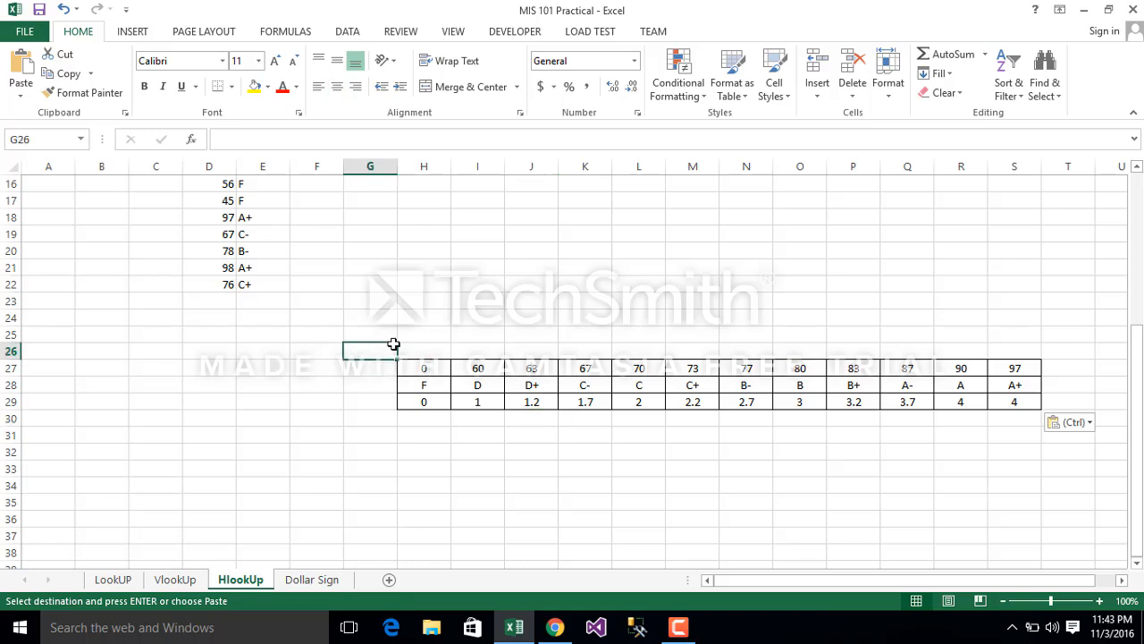
{"action": "key", "text": "shift+Right"}
{"action": "key", "text": "shift+Right"}
{"action": "key", "text": "shift+Right"}
{"action": "key", "text": "shift+Right"}
{"action": "key", "text": "shift+Right"}
{"action": "key", "text": "shift+Right"}
{"action": "key", "text": "shift+Right"}
{"action": "key", "text": "shift+Right"}
{"action": "key", "text": "shift+Right"}
{"action": "key", "text": "shift+Right"}
{"action": "key", "text": "shift+Right"}
{"action": "key", "text": "shift+Right"}
{"action": "key", "text": "shift+Right"}
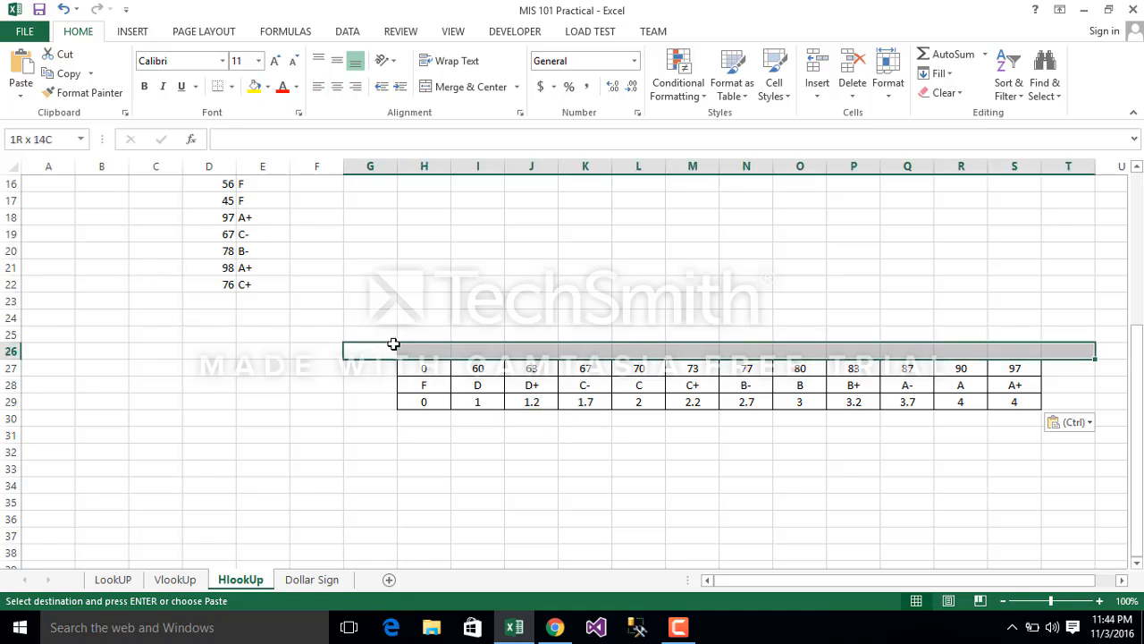
{"action": "key", "text": "shift+Down"}
{"action": "key", "text": "shift+Down"}
{"action": "key", "text": "shift+Down"}
{"action": "key", "text": "shift+Down"}
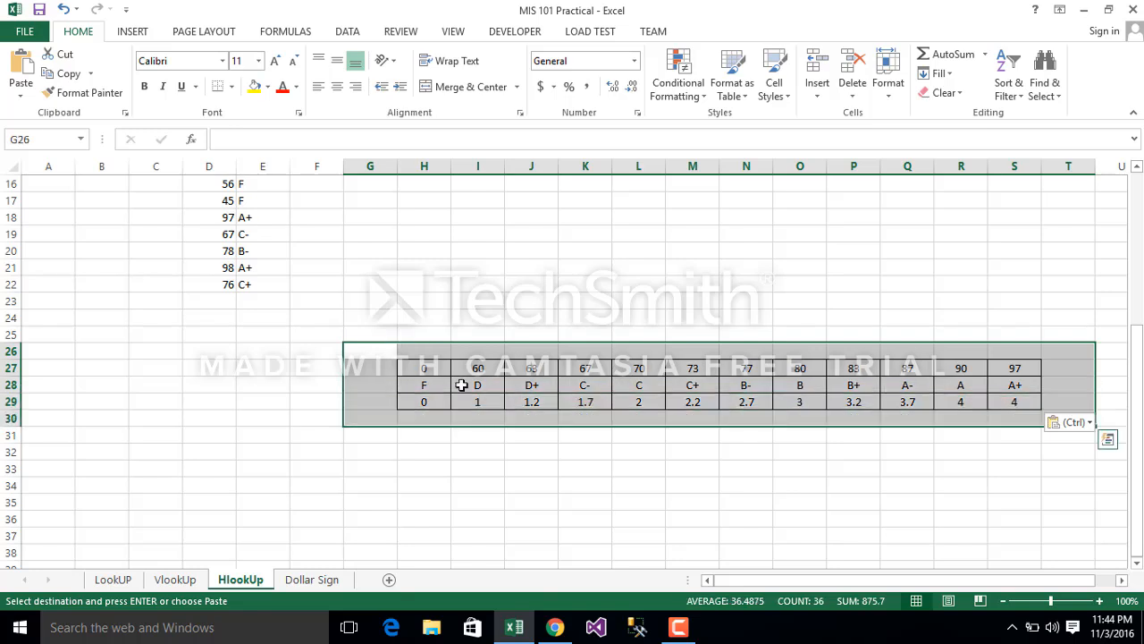
{"action": "right_click", "coordinate": [453, 374]}
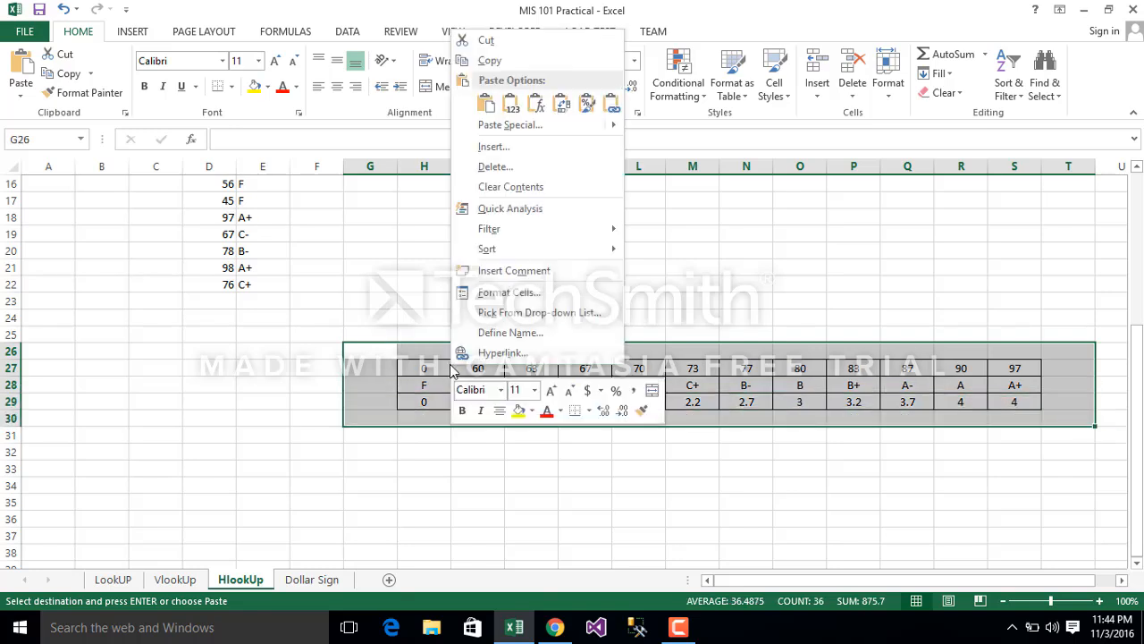
{"action": "left_click", "coordinate": [517, 187]}
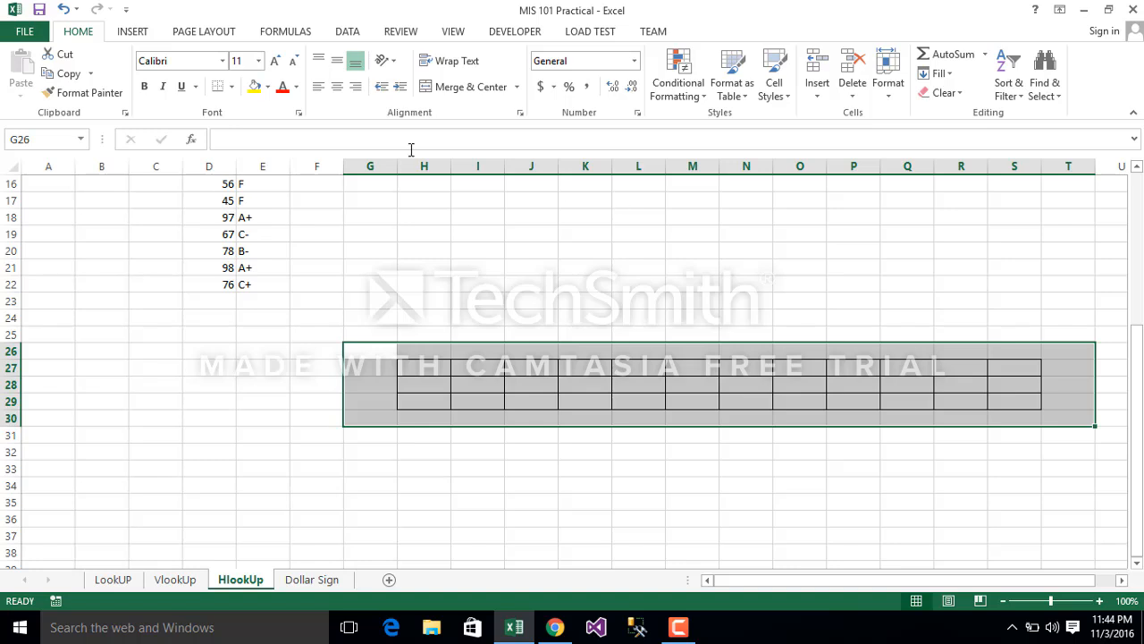
{"action": "left_click", "coordinate": [230, 90]}
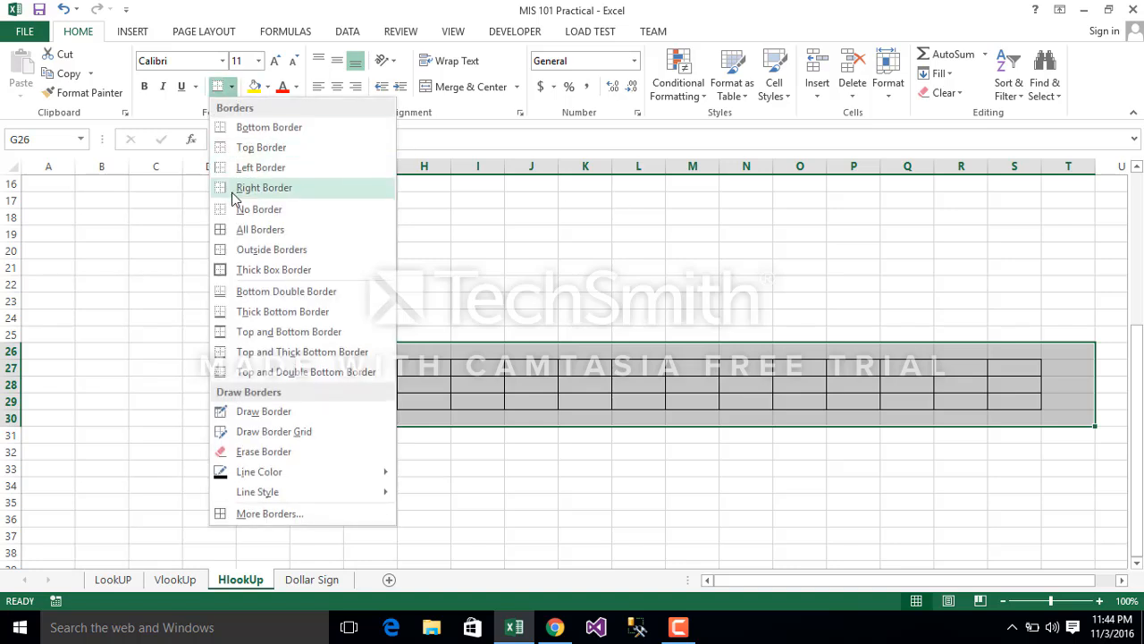
{"action": "left_click", "coordinate": [227, 206]}
{"action": "left_click", "coordinate": [969, 284]}
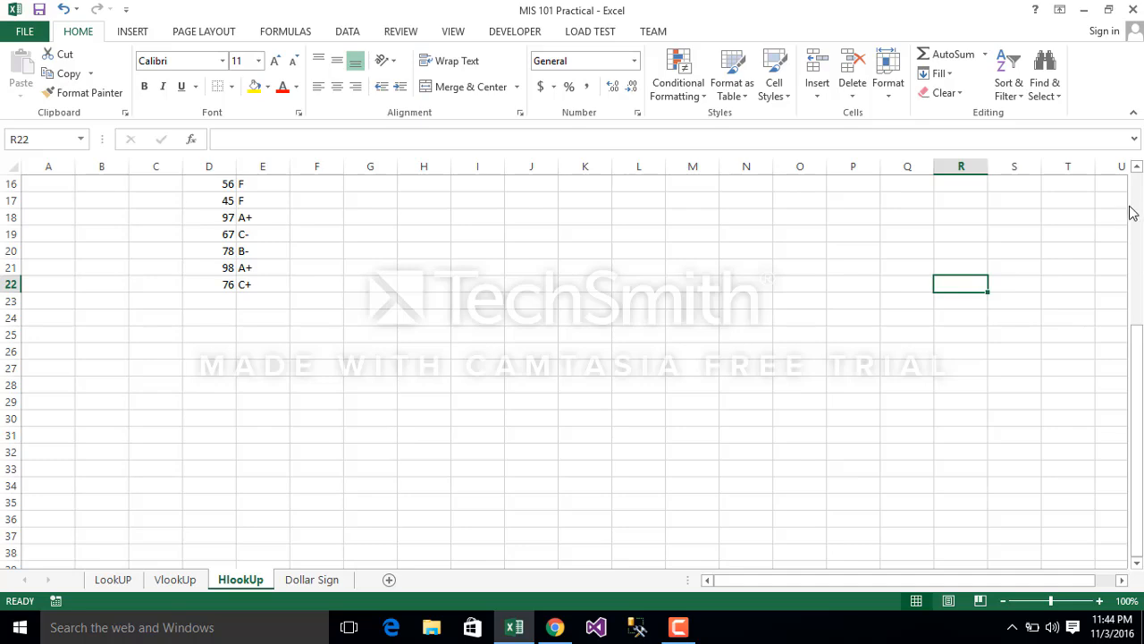
Step: Examine the horizontal grade table D4:O6, its letter grades in row 5 and its grade points in row 6
{"action": "scroll", "coordinate": [1131, 212], "scroll_direction": "up", "scroll_amount": 5}
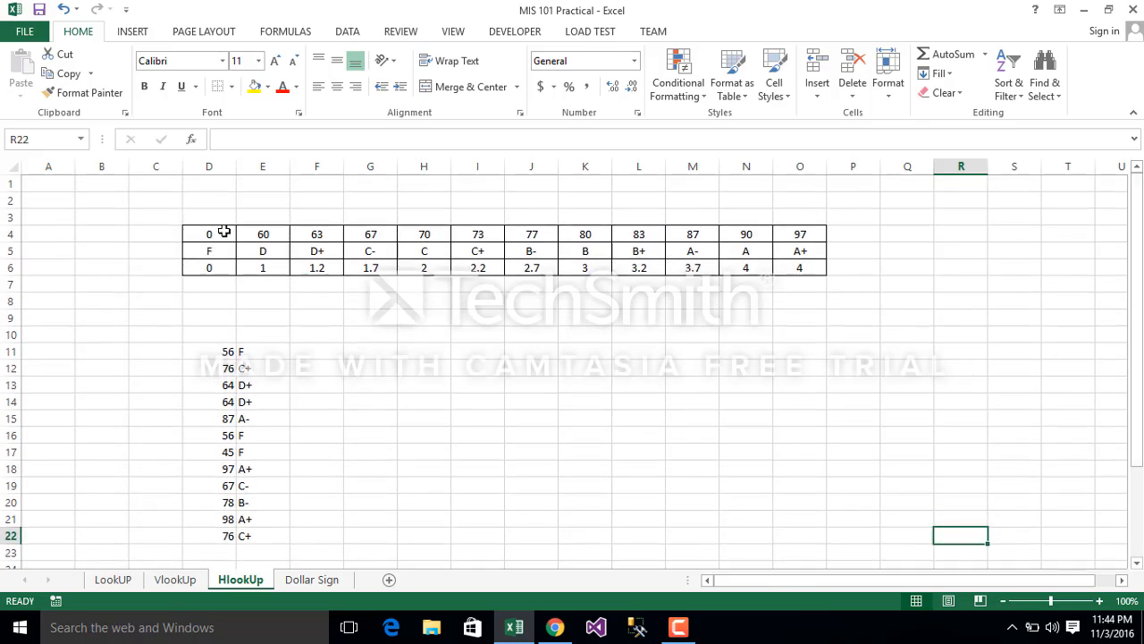
{"action": "left_click", "coordinate": [224, 232]}
{"action": "key", "text": "shift+Right"}
{"action": "key", "text": "shift+Right"}
{"action": "key", "text": "shift+Right"}
{"action": "key", "text": "shift+Right"}
{"action": "key", "text": "shift+Right"}
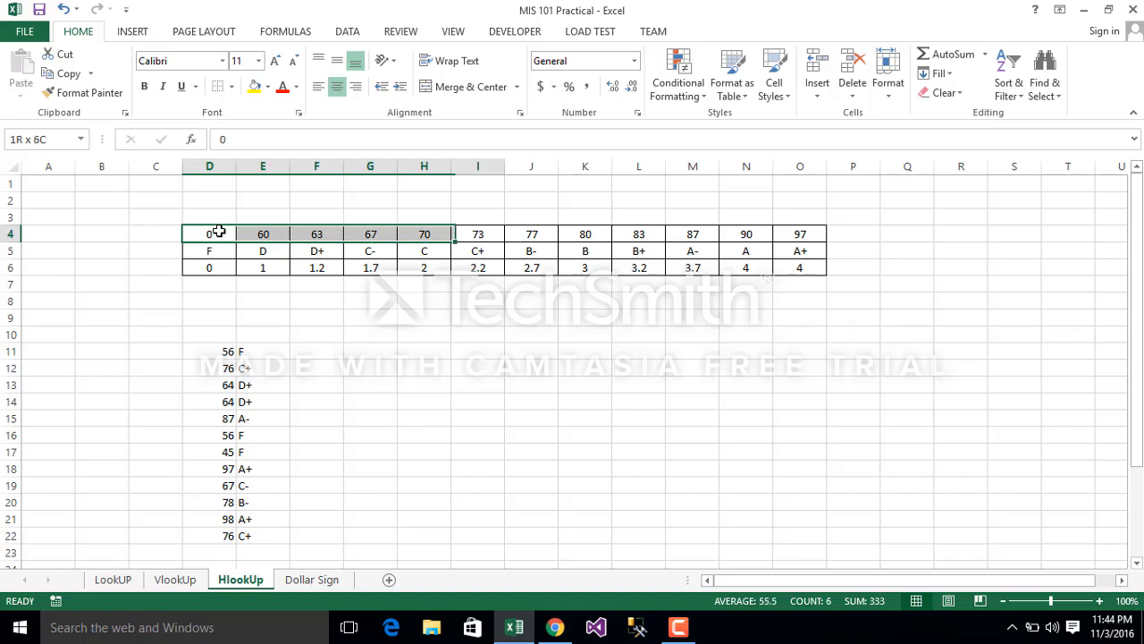
{"action": "key", "text": "shift+Right"}
{"action": "key", "text": "shift+Right"}
{"action": "key", "text": "shift+Right"}
{"action": "key", "text": "shift+Right"}
{"action": "key", "text": "shift+Right"}
{"action": "key", "text": "shift+Right"}
{"action": "key", "text": "shift+Down"}
{"action": "key", "text": "shift+Down"}
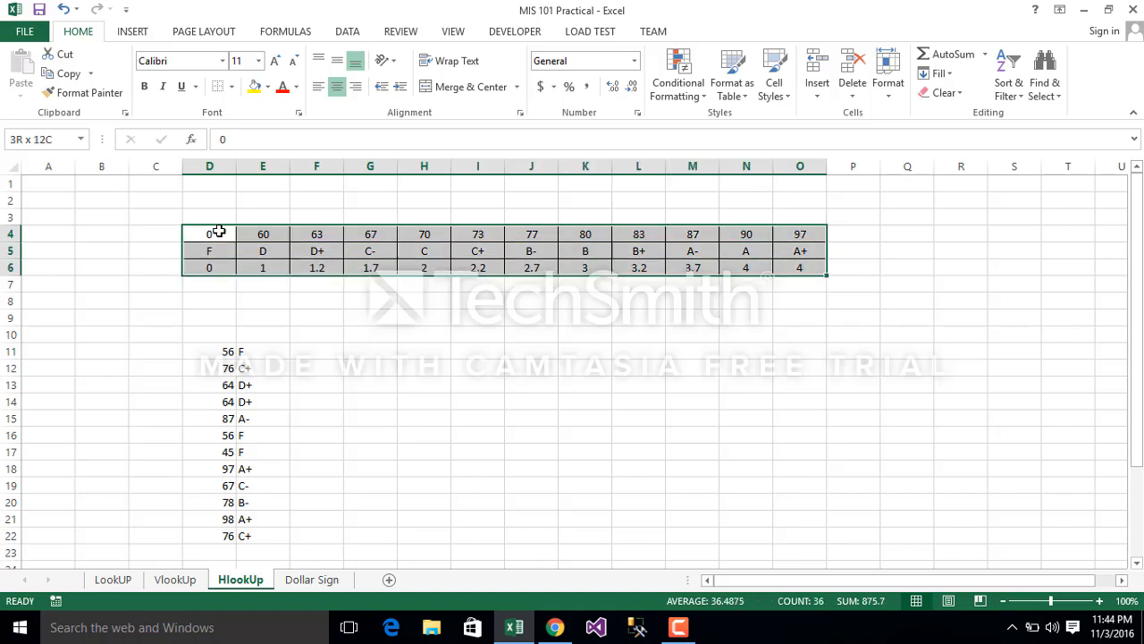
{"action": "left_click", "coordinate": [327, 298]}
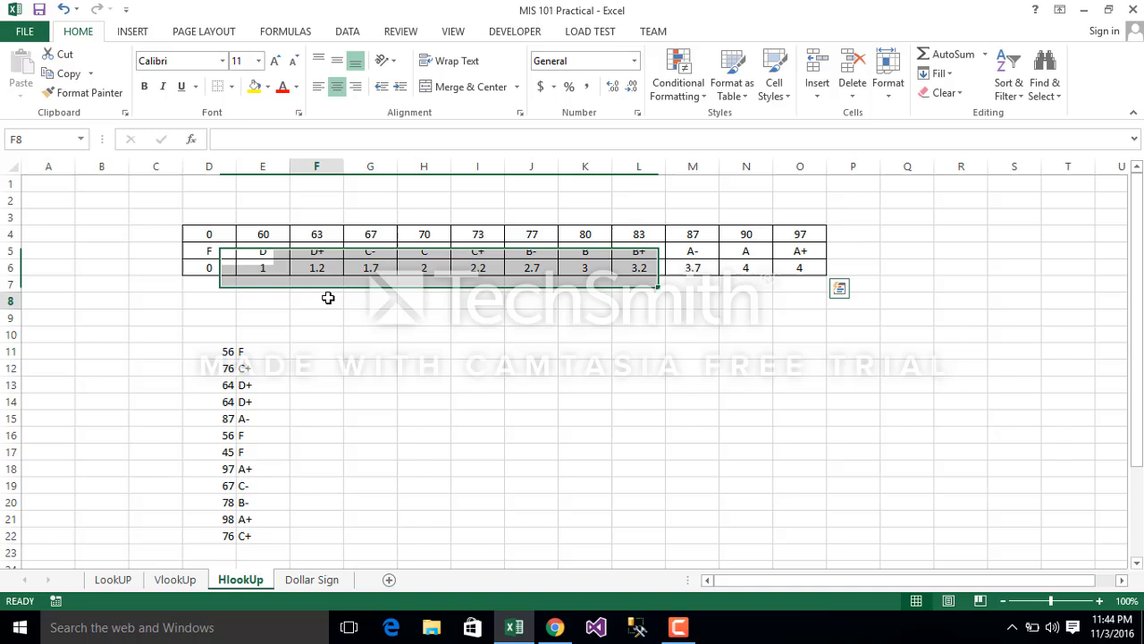
{"action": "left_click", "coordinate": [5, 253]}
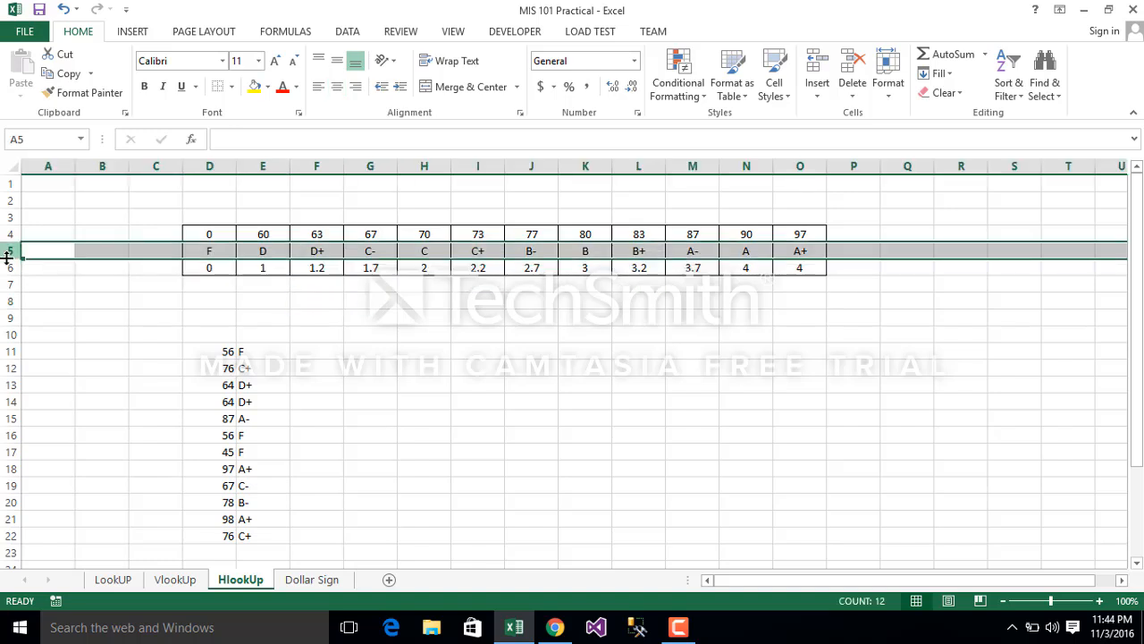
{"action": "left_click", "coordinate": [7, 267]}
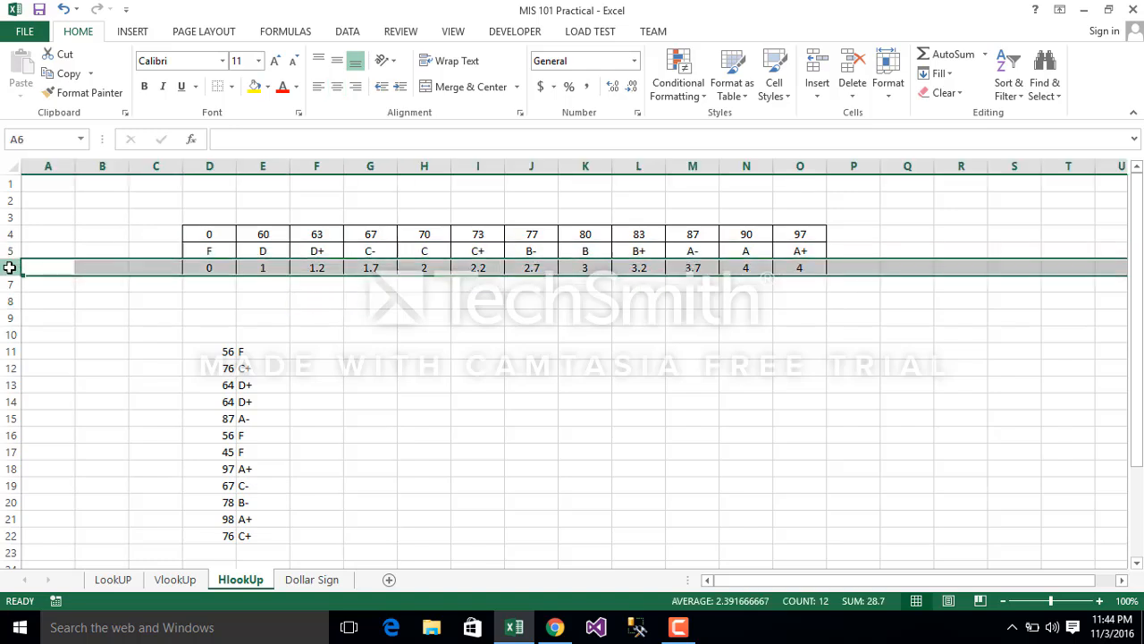
Step: Clear the existing letter grade formulas from E11:E22 beside the scores
{"action": "left_click", "coordinate": [253, 357]}
{"action": "key", "text": "shift+Down"}
{"action": "key", "text": "shift+Down"}
{"action": "key", "text": "shift+Down"}
{"action": "key", "text": "shift+Down"}
{"action": "key", "text": "shift+Down"}
{"action": "key", "text": "shift+Down"}
{"action": "key", "text": "shift+Down"}
{"action": "key", "text": "shift+Down"}
{"action": "key", "text": "shift+Down"}
{"action": "key", "text": "shift+Down"}
{"action": "key", "text": "shift+Down"}
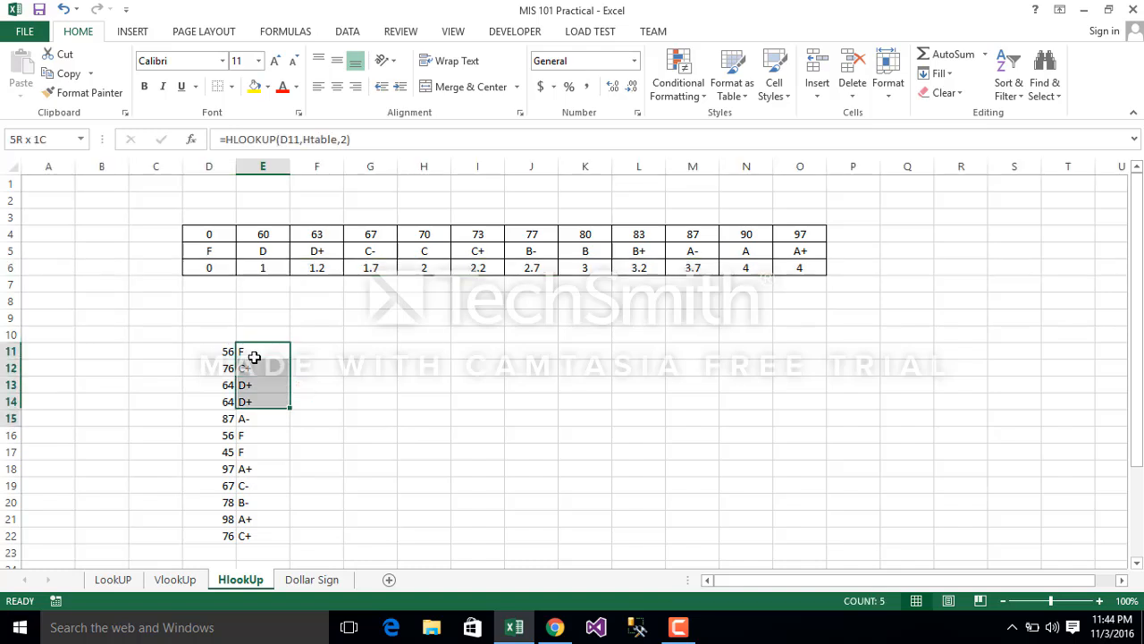
{"action": "right_click", "coordinate": [254, 357]}
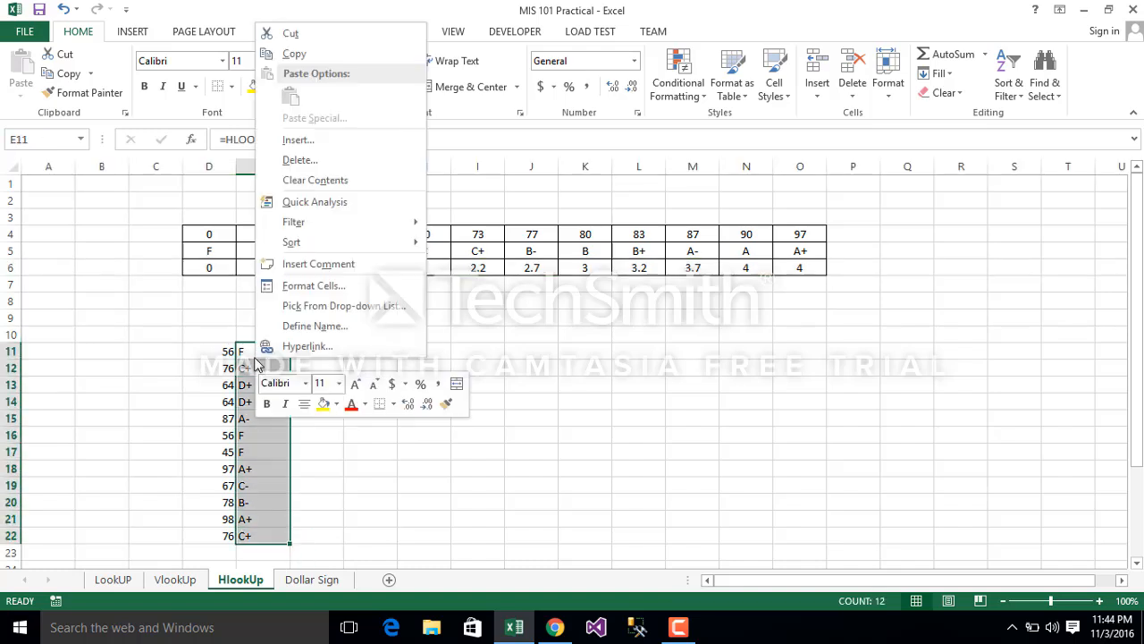
{"action": "left_click", "coordinate": [345, 181]}
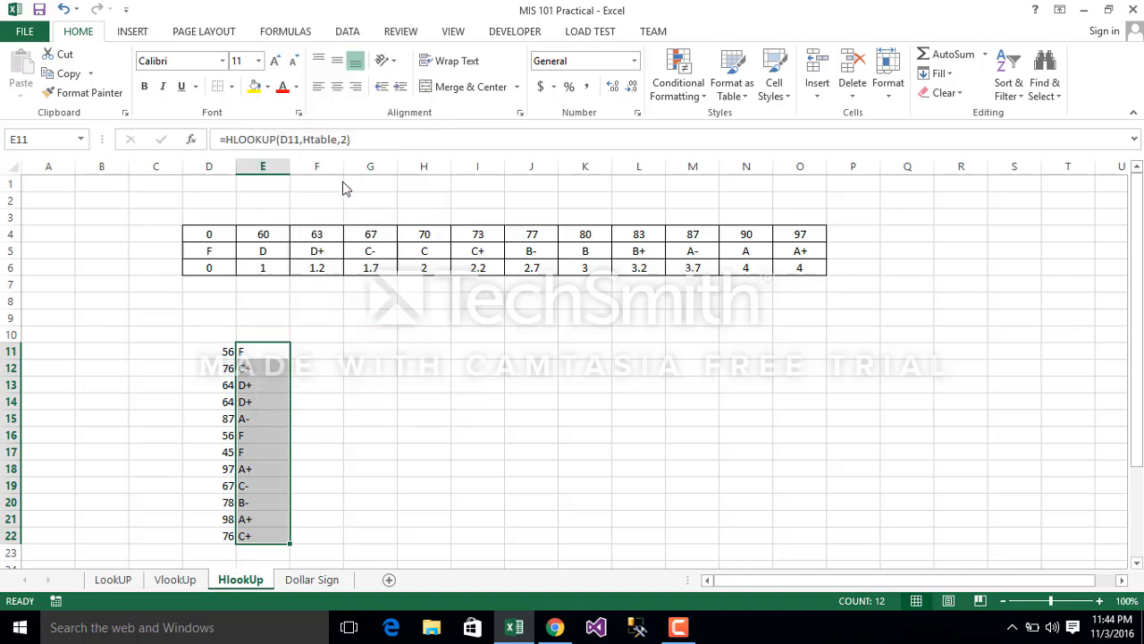
Step: Start an HLOOKUP formula in E11 with $D11 as the lookup value, keeping column D absolute
{"action": "left_click", "coordinate": [277, 351]}
{"action": "type", "text": "=h"}
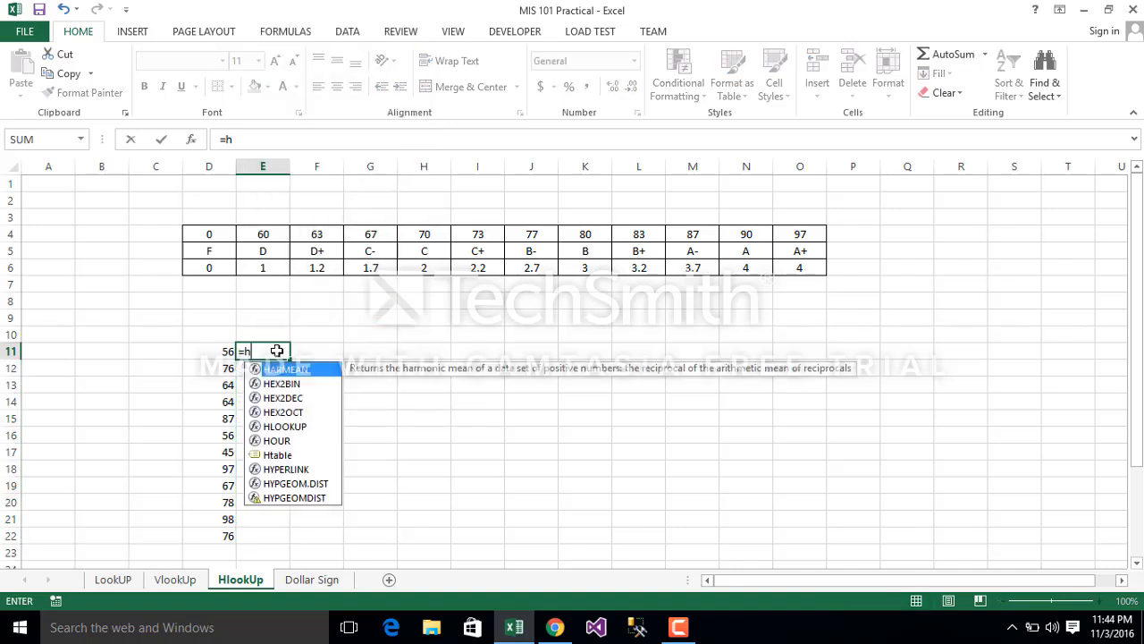
{"action": "type", "text": "l"}
{"action": "key", "text": "Tab"}
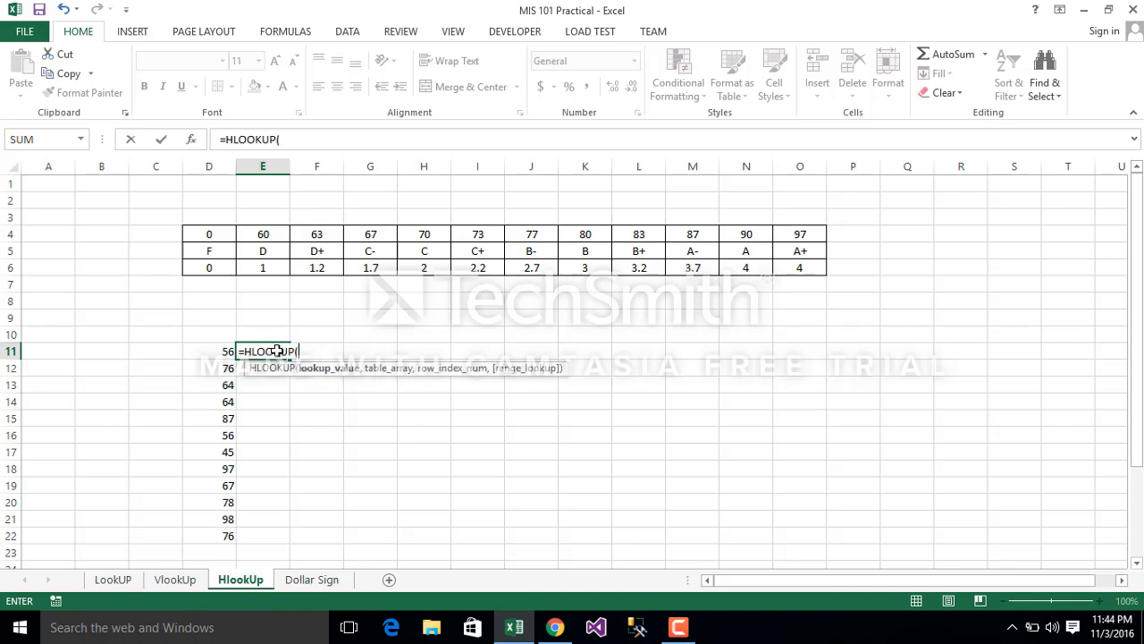
{"action": "left_click", "coordinate": [215, 356]}
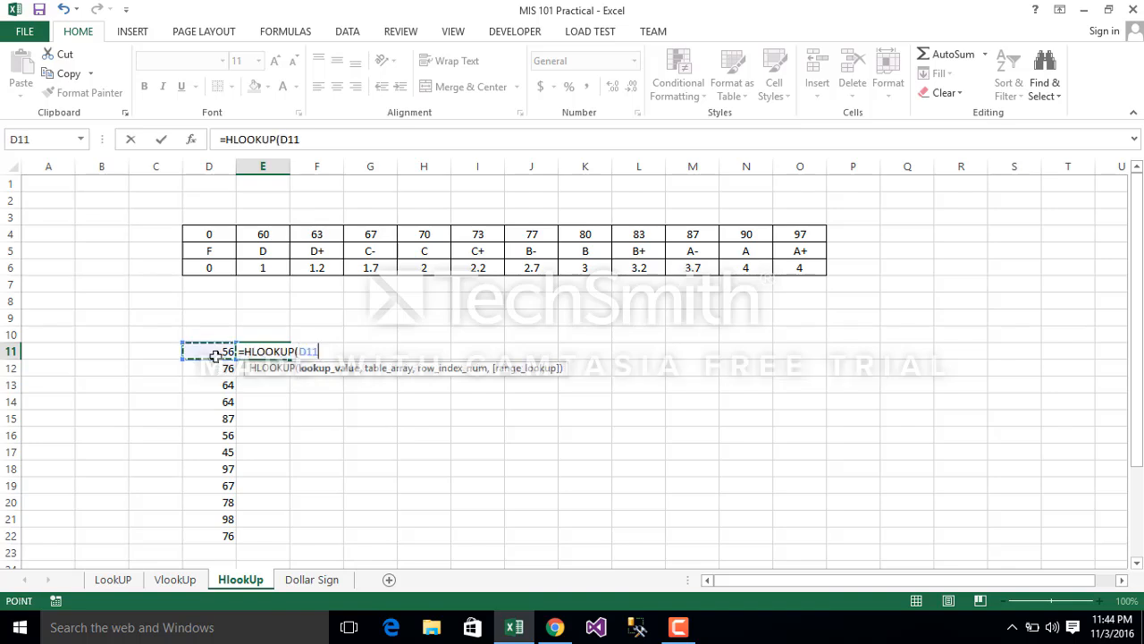
{"action": "left_click", "coordinate": [280, 139]}
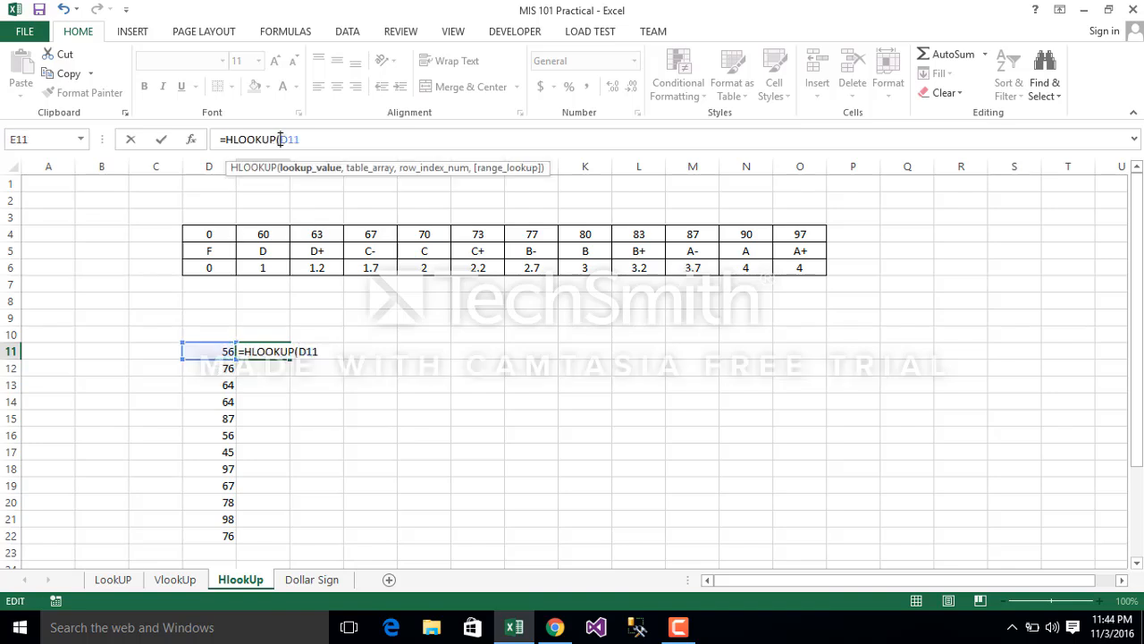
{"action": "type", "text": "4"}
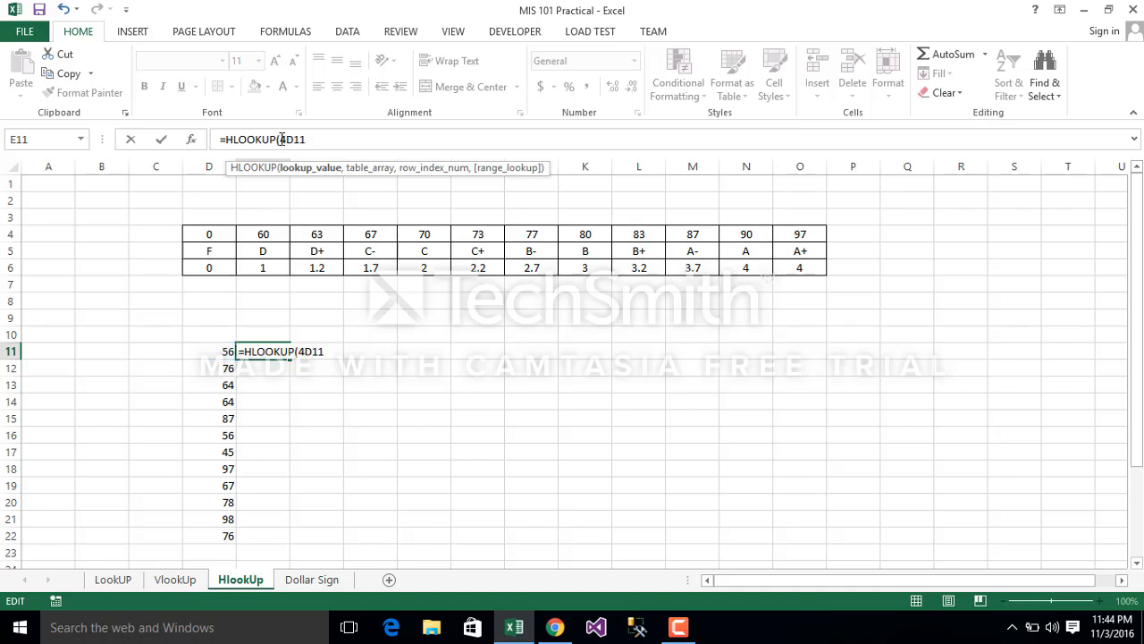
{"action": "key", "text": "BackSpace"}
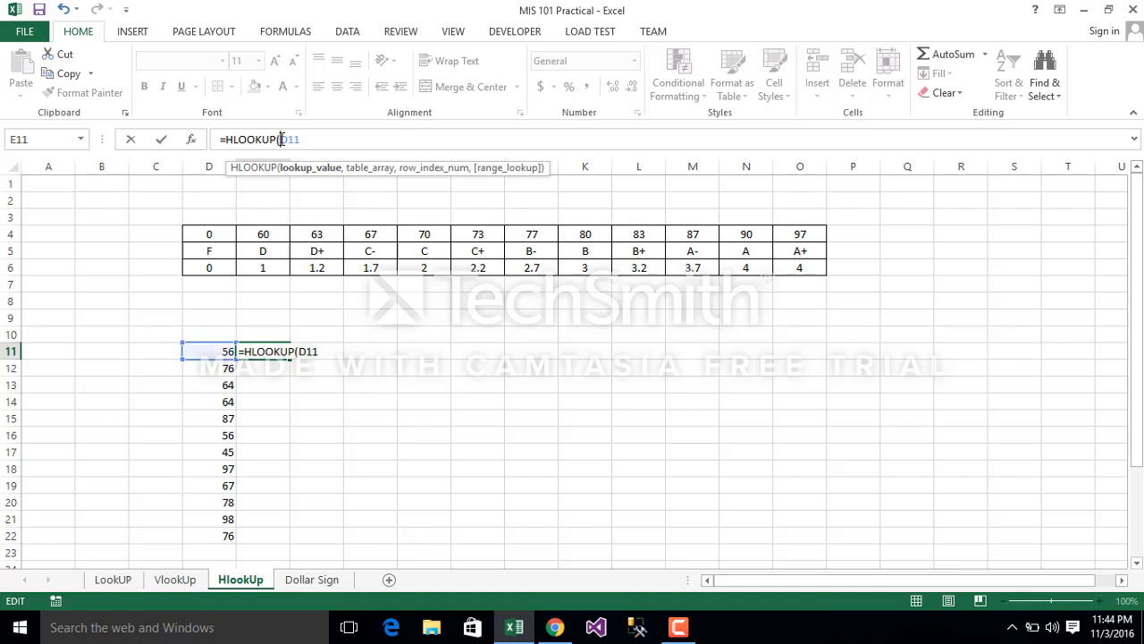
{"action": "type", "text": "$D11,"}
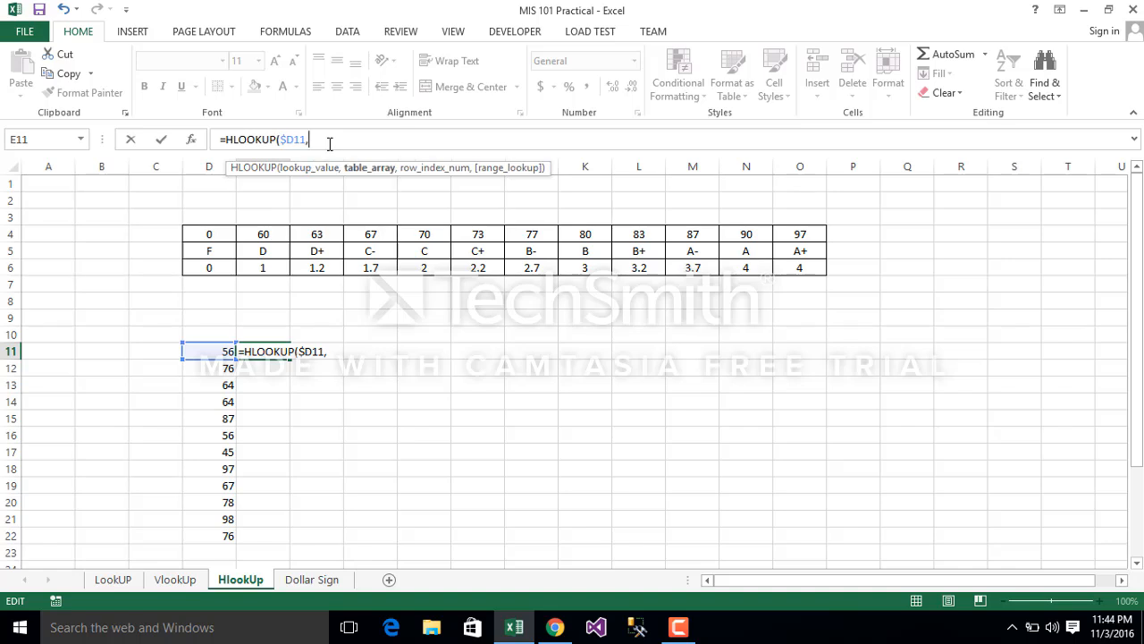
{"action": "type", "text": "h"}
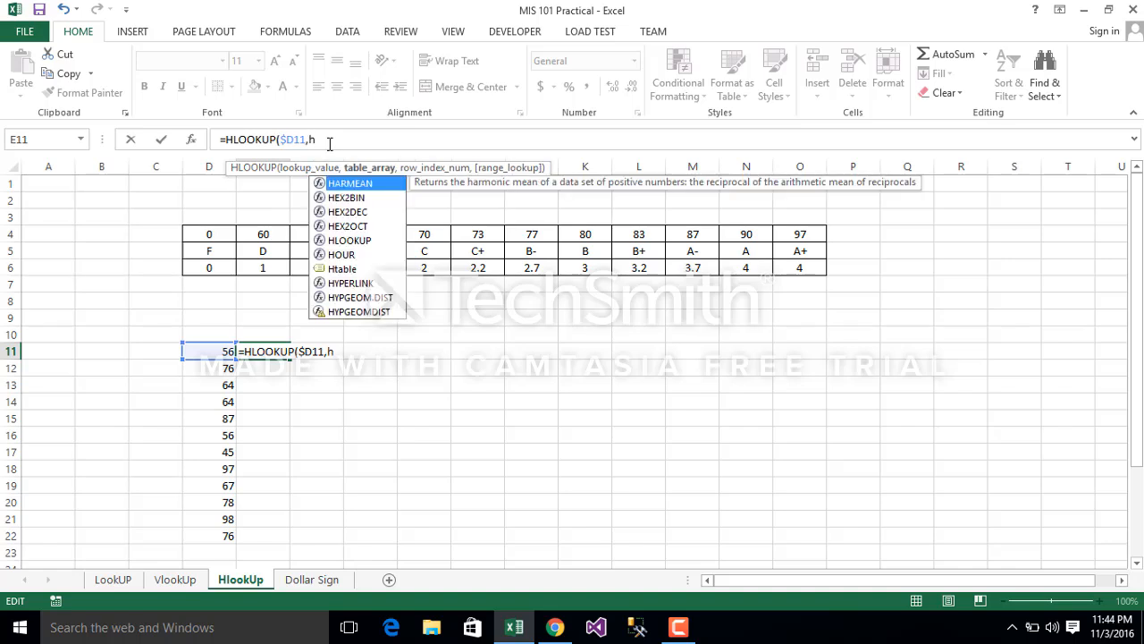
Step: Complete the E11 formula with the named range Htable as table array and row index 2
{"action": "key", "text": "Down"}
{"action": "key", "text": "Down"}
{"action": "key", "text": "Down"}
{"action": "key", "text": "Down"}
{"action": "key", "text": "Down"}
{"action": "key", "text": "Down"}
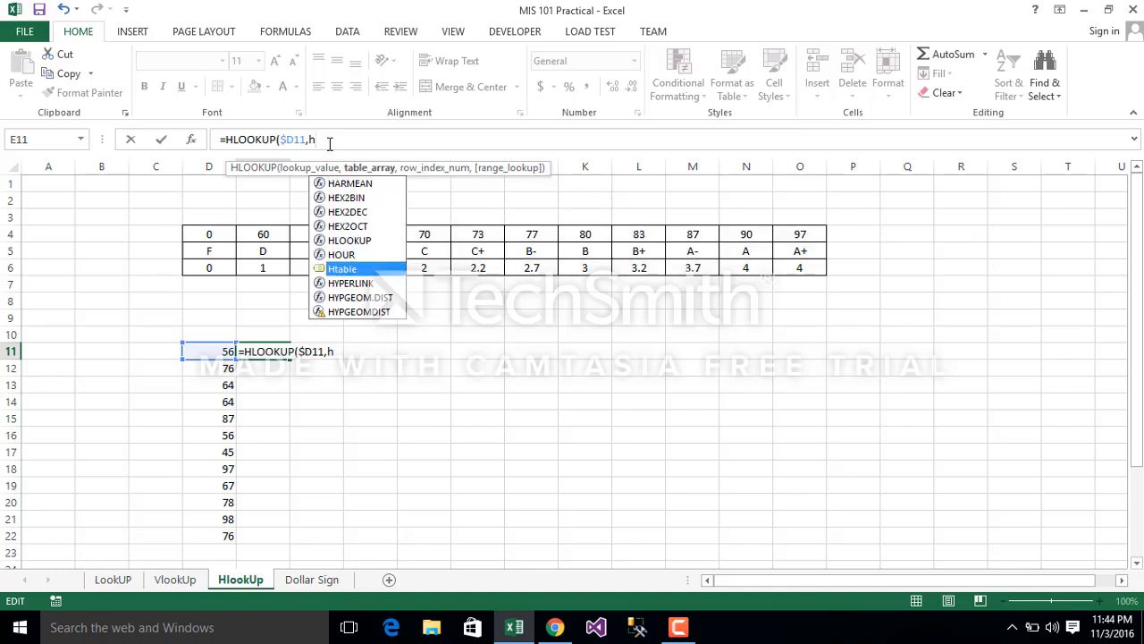
{"action": "key", "text": "Tab"}
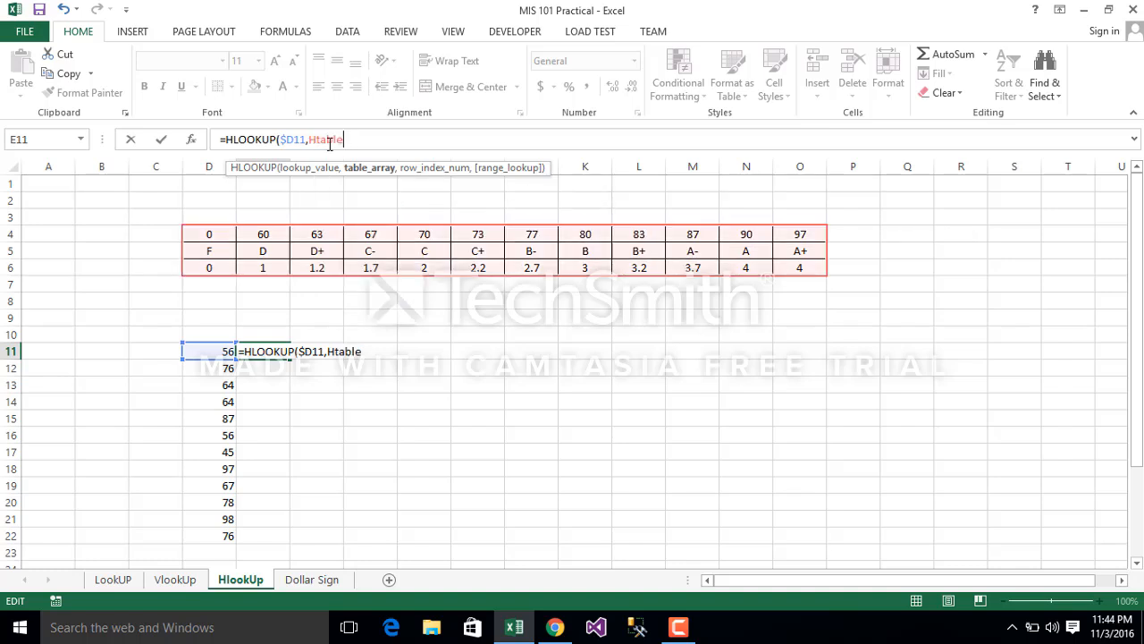
{"action": "type", "text": ",2"}
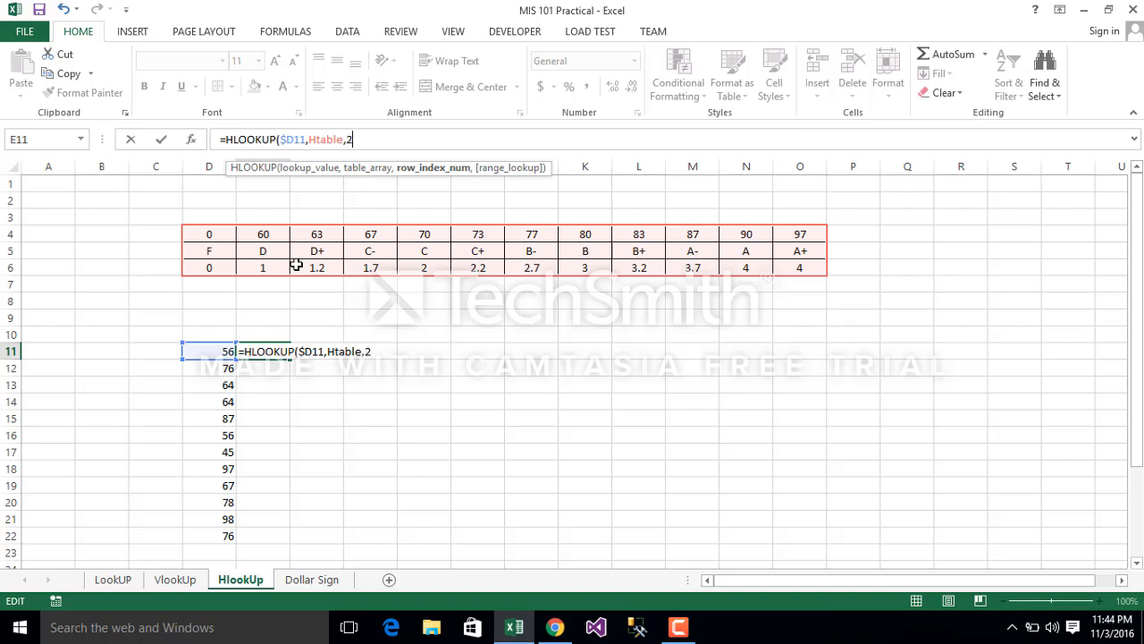
{"action": "key", "text": "Return"}
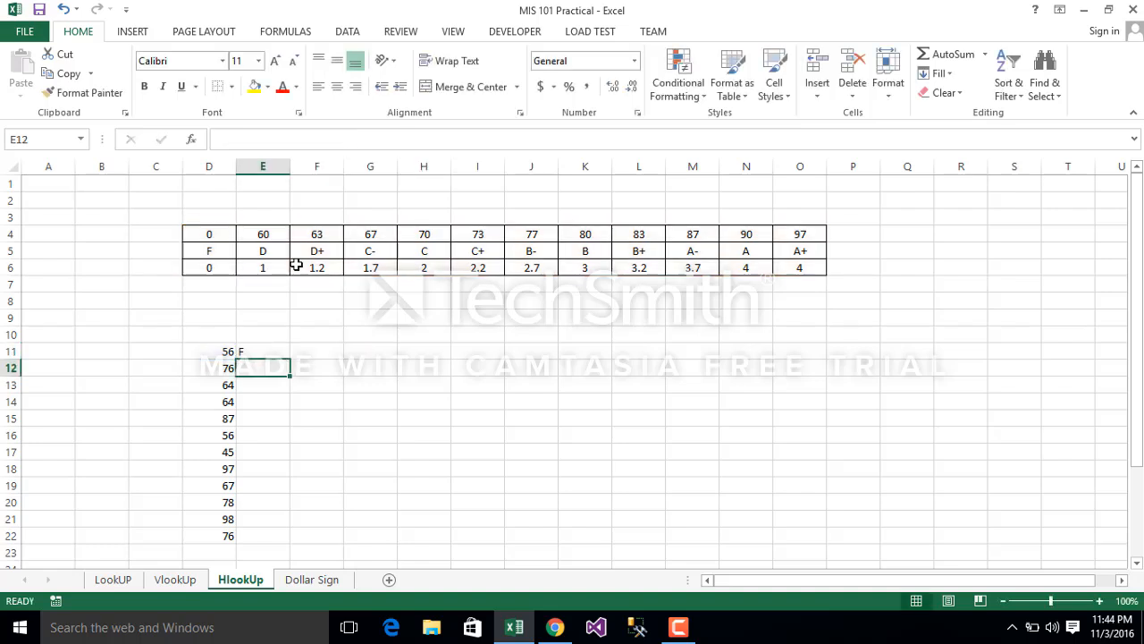
Step: Copy the E11 formula across to F11 and set its row index to 3 for the grade points
{"action": "left_click", "coordinate": [273, 352]}
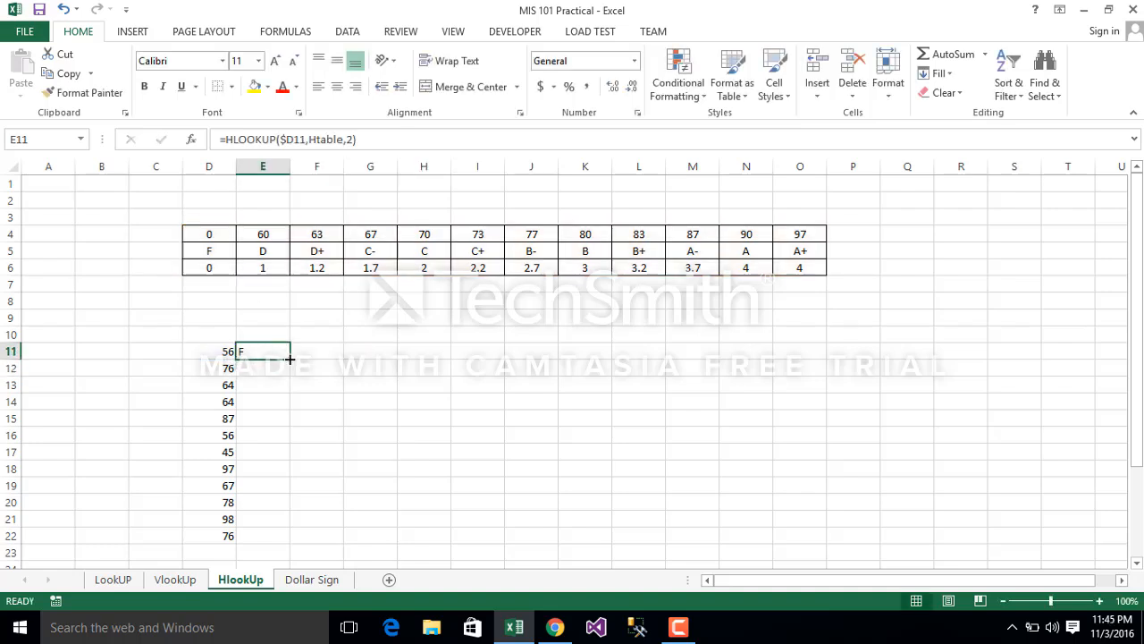
{"action": "left_click_drag", "start_coordinate": [290, 358], "coordinate": [345, 360]}
{"action": "left_click", "coordinate": [322, 351]}
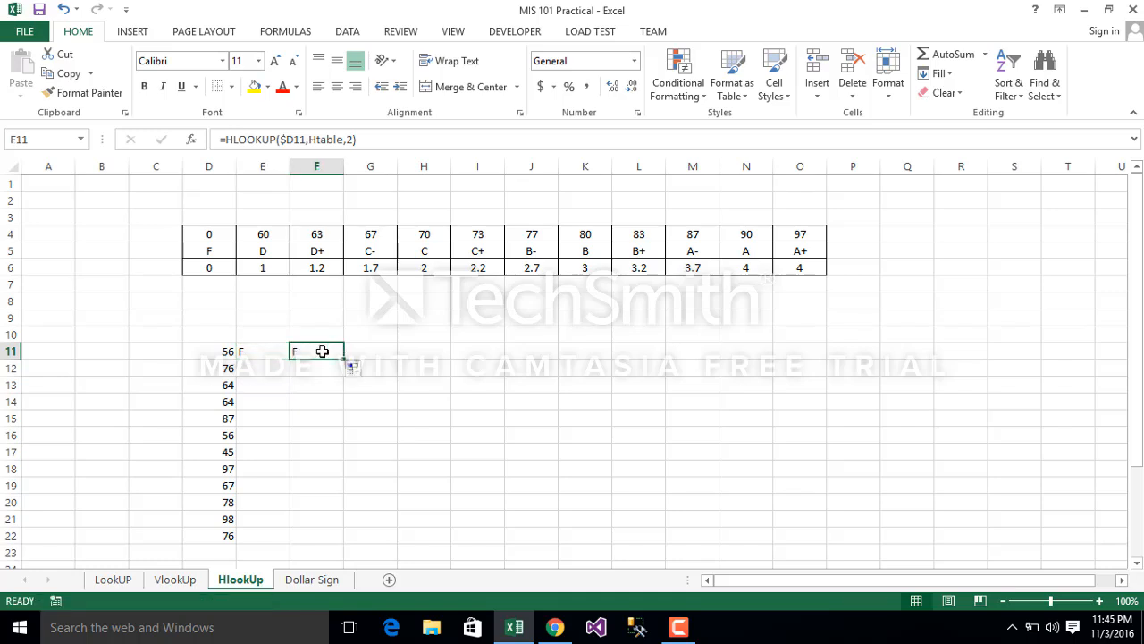
{"action": "left_click", "coordinate": [351, 138]}
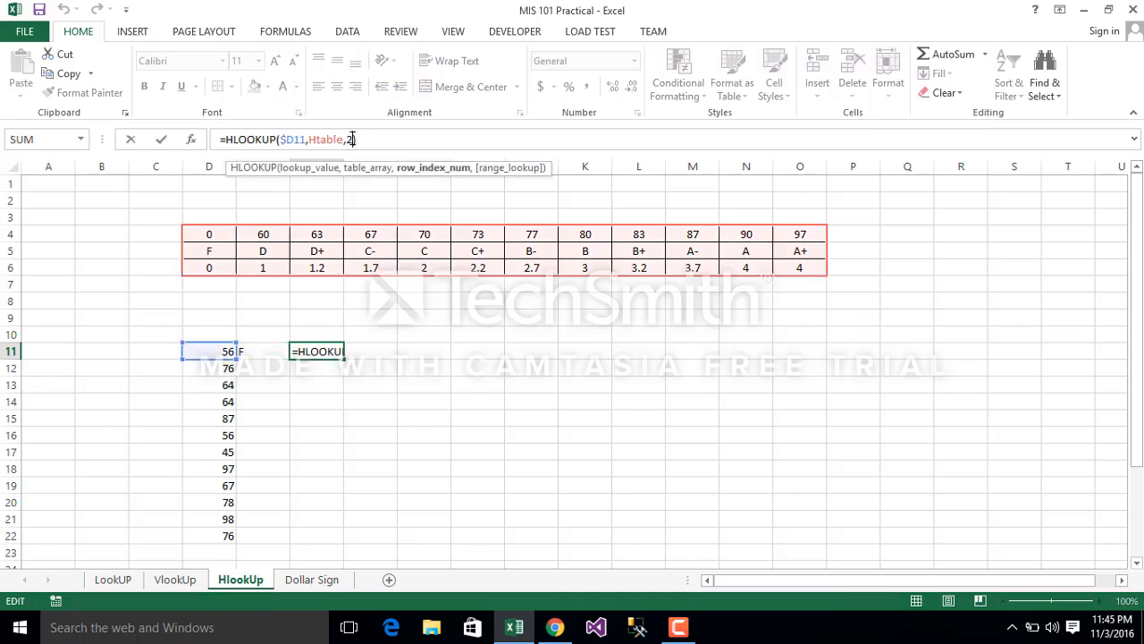
{"action": "key", "text": "BackSpace"}
{"action": "type", "text": "3"}
{"action": "key", "text": "Return"}
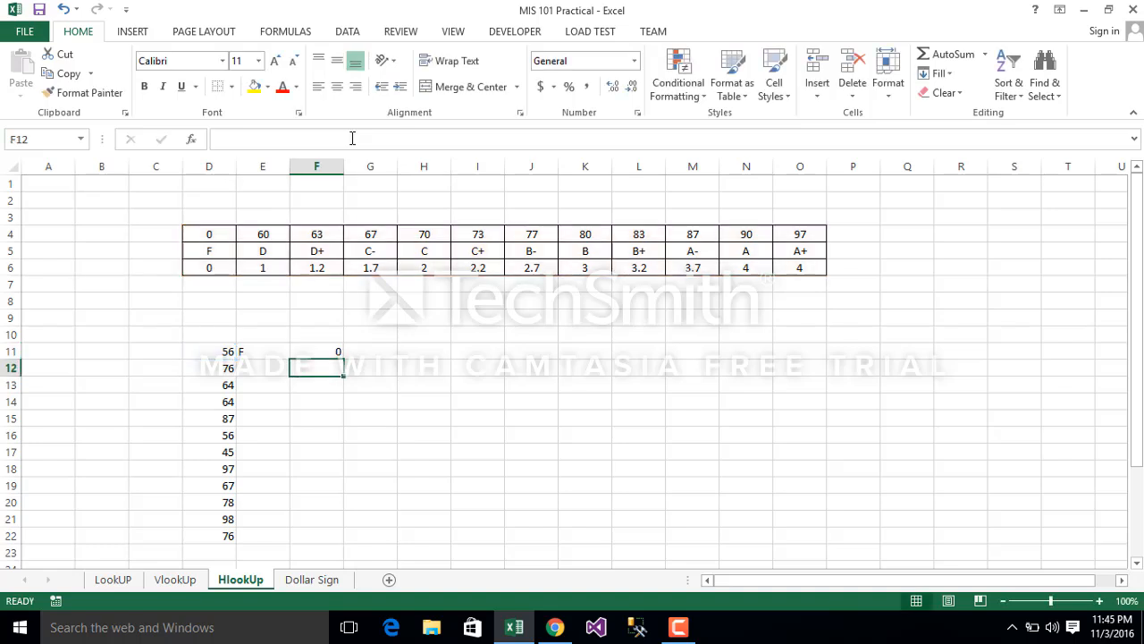
Step: Review the F11 formula's lookup value, and fill the letter grade formula from E11 down through E22
{"action": "left_click", "coordinate": [322, 353]}
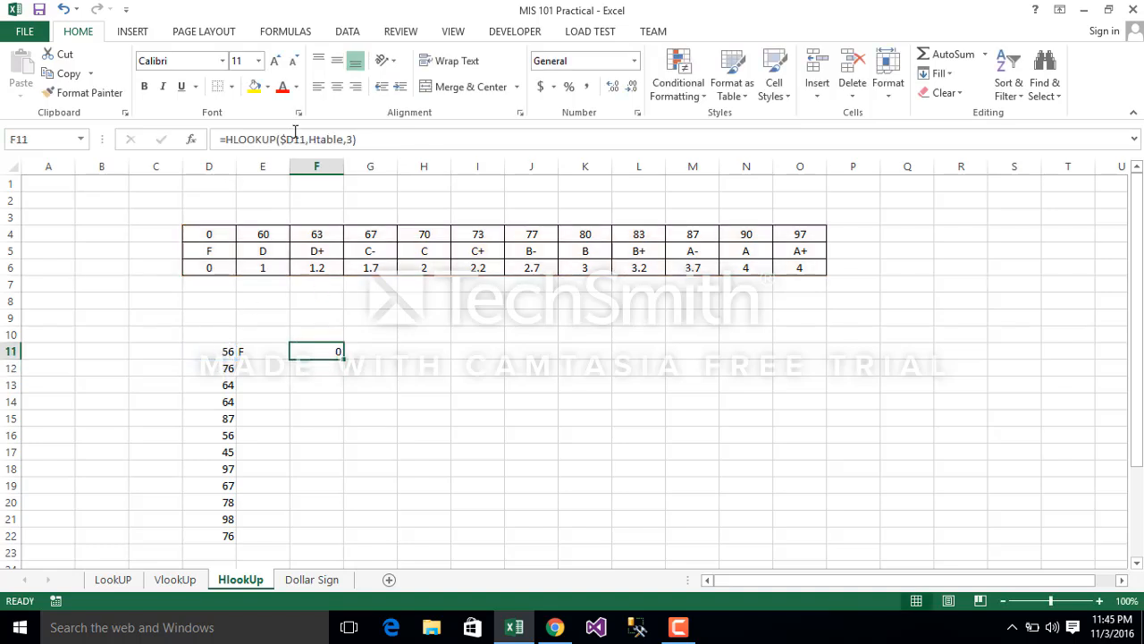
{"action": "left_click", "coordinate": [288, 140]}
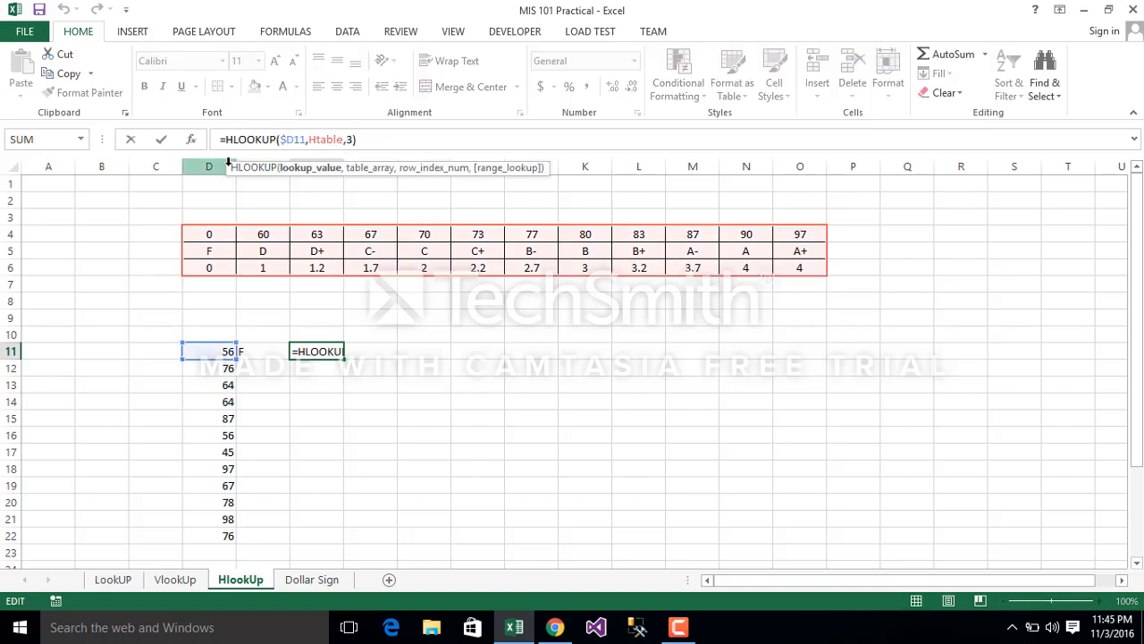
{"action": "left_click", "coordinate": [258, 355]}
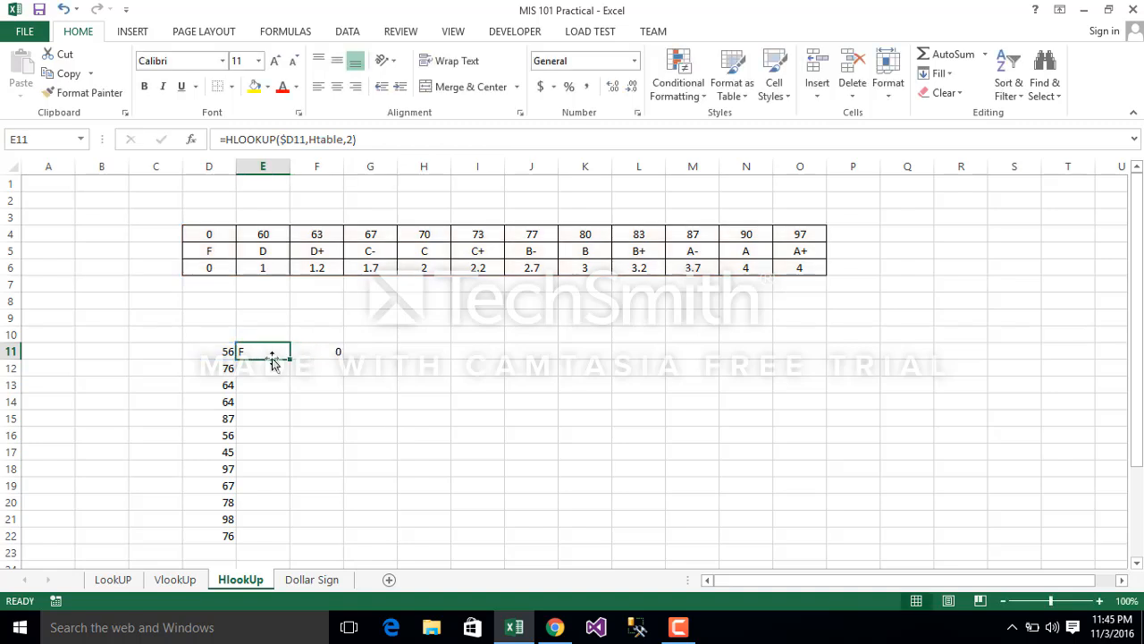
{"action": "left_click", "coordinate": [294, 361]}
{"action": "left_click", "coordinate": [263, 352]}
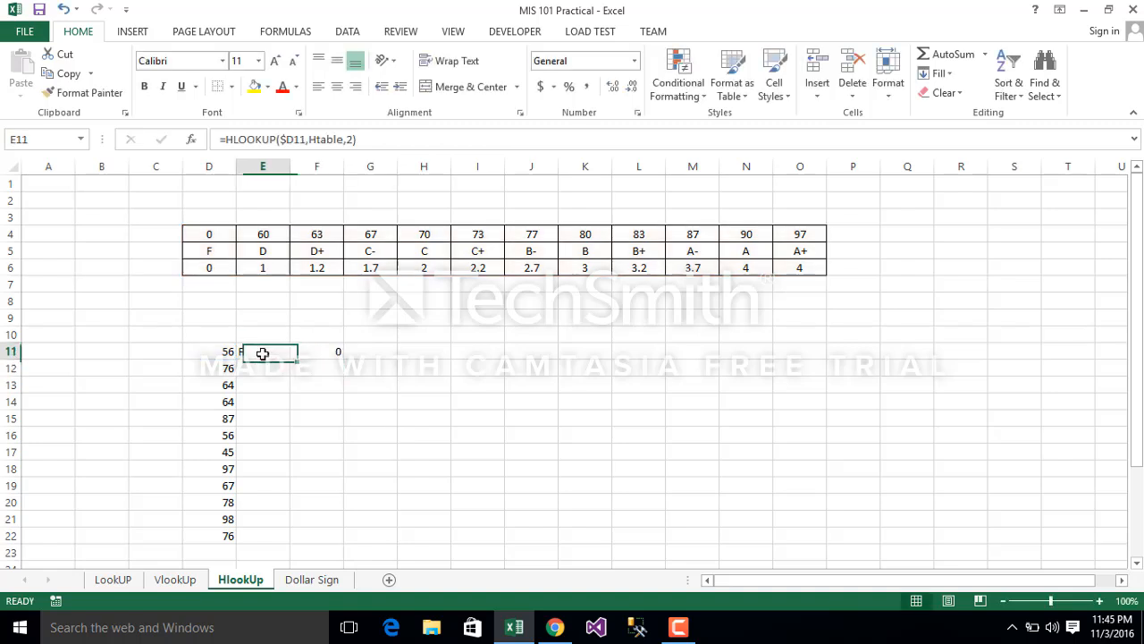
{"action": "double_click", "coordinate": [292, 359]}
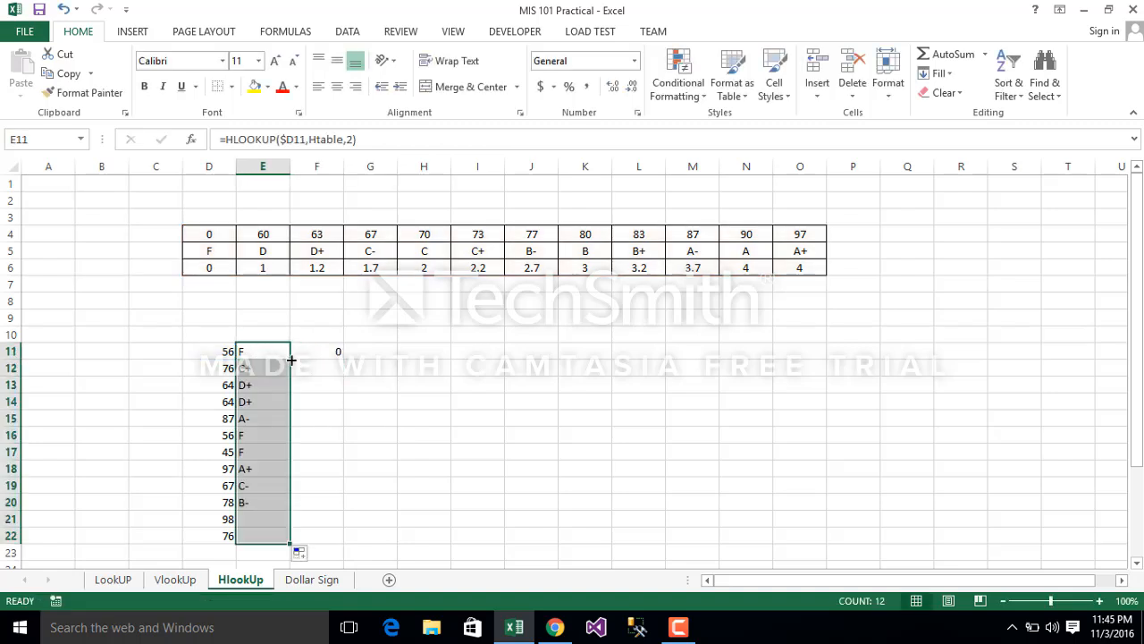
Step: Fill the grade point formula from F11 down through F22
{"action": "left_click", "coordinate": [335, 340]}
{"action": "left_click", "coordinate": [339, 353]}
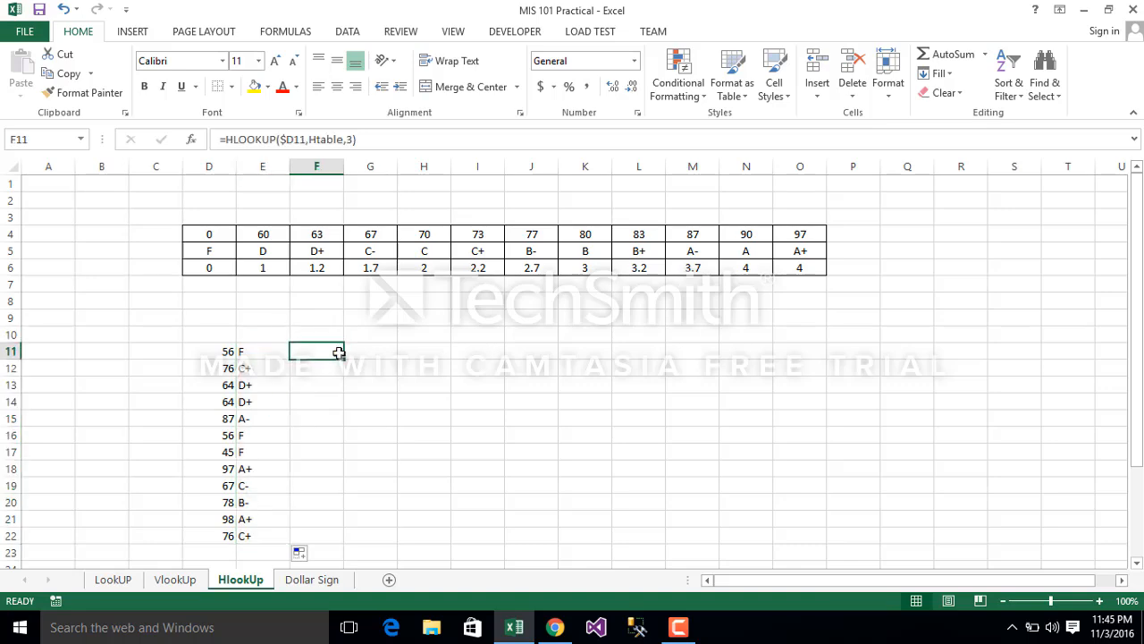
{"action": "double_click", "coordinate": [345, 363]}
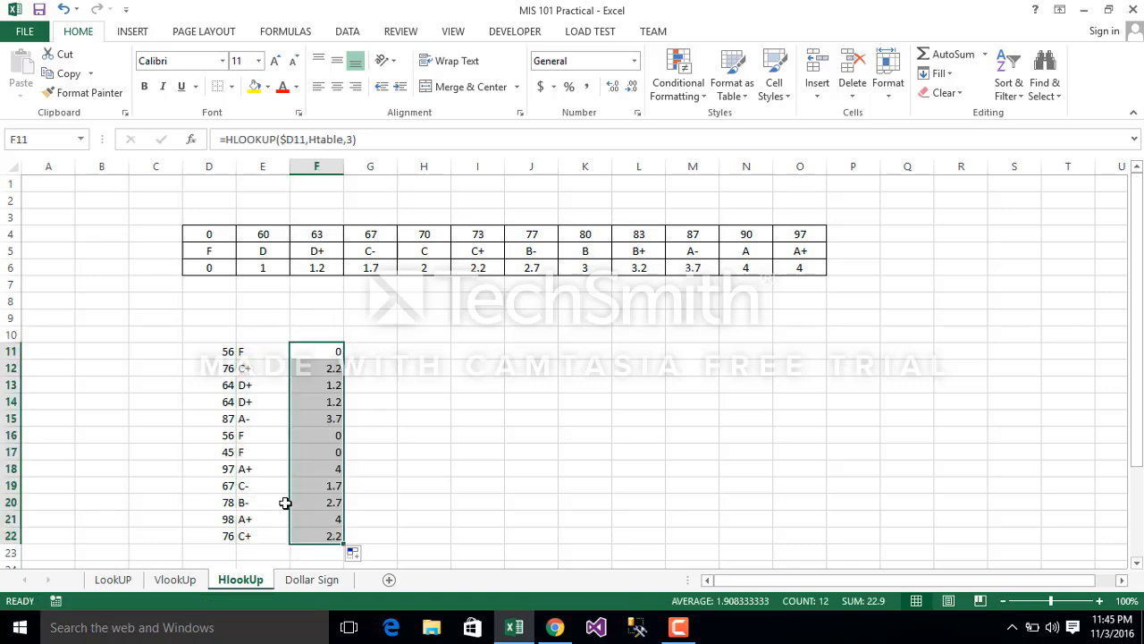
Step: Open the VlookUp sheet to view its grades and vertical grade table
{"action": "left_click", "coordinate": [175, 579]}
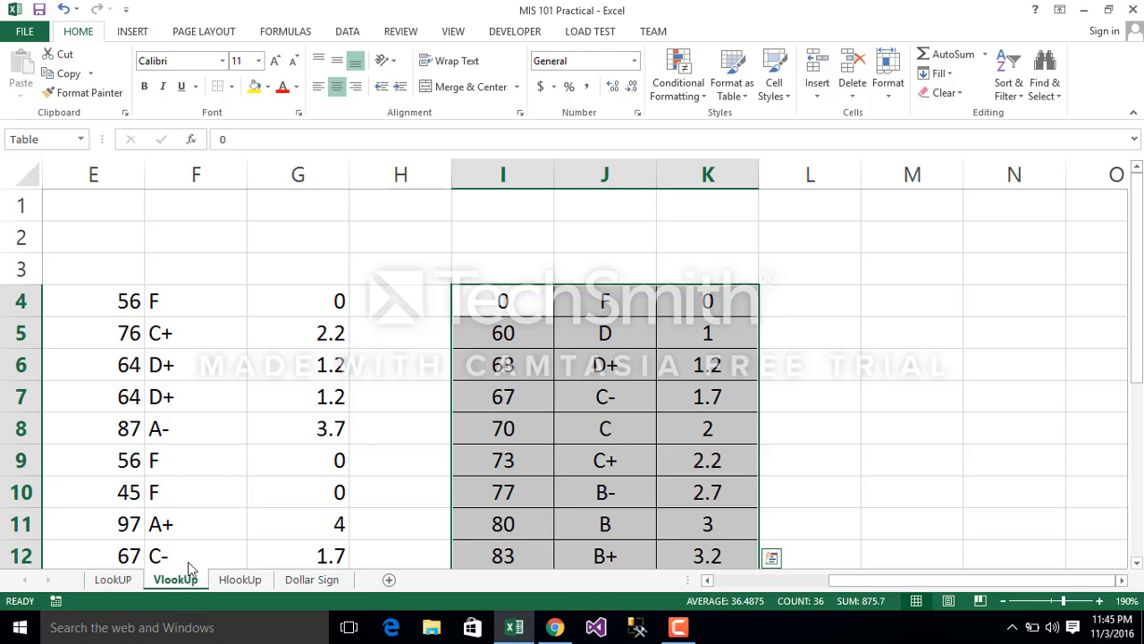
Step: Add TRUE for approximate match as the range lookup argument of the VLOOKUP formula in G4
{"action": "left_click", "coordinate": [725, 328]}
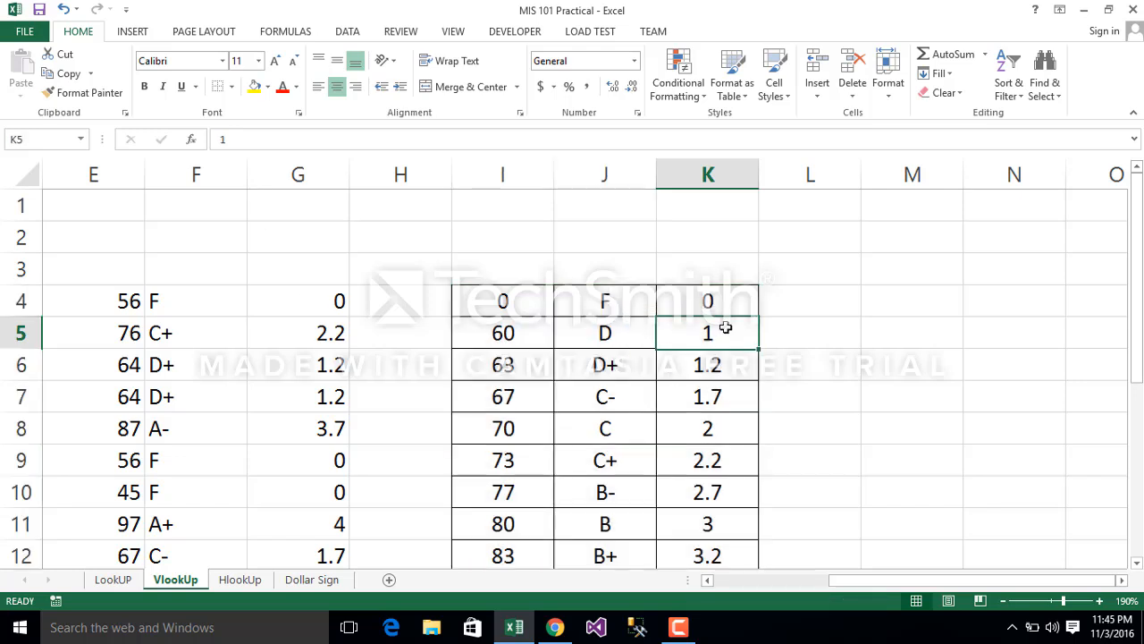
{"action": "left_click", "coordinate": [502, 301]}
{"action": "left_click", "coordinate": [289, 297]}
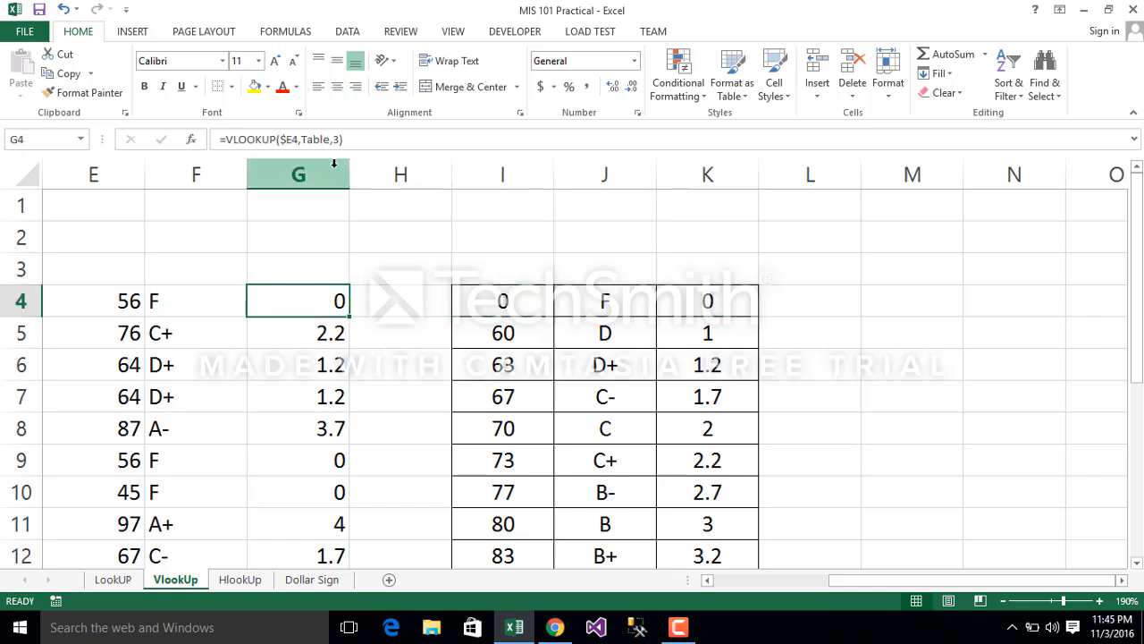
{"action": "left_click", "coordinate": [342, 138]}
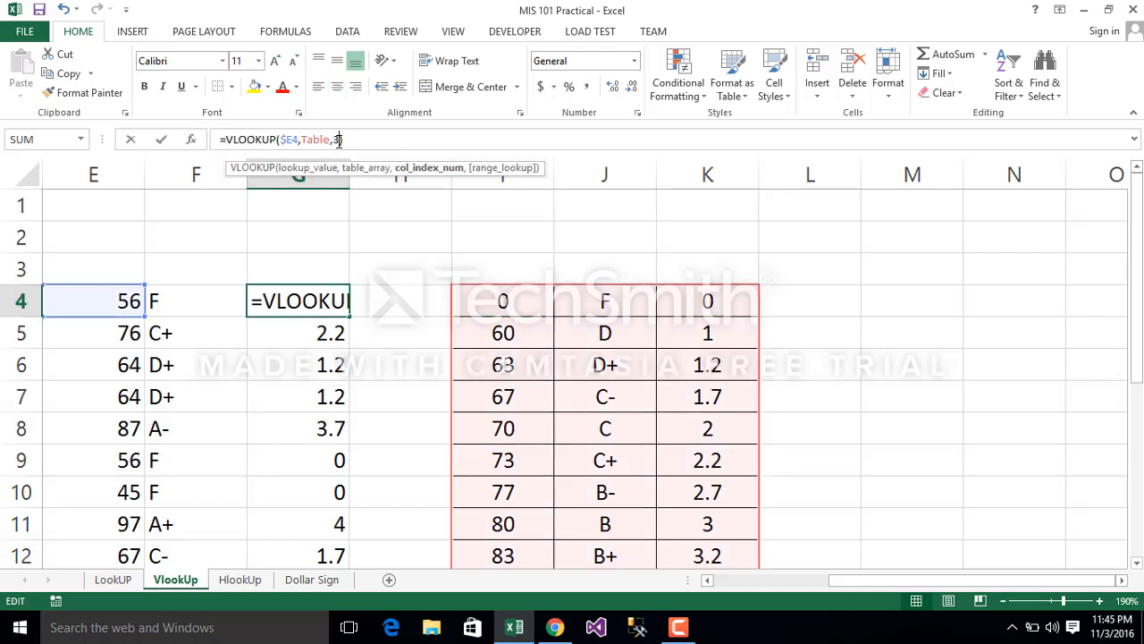
{"action": "type", "text": ","}
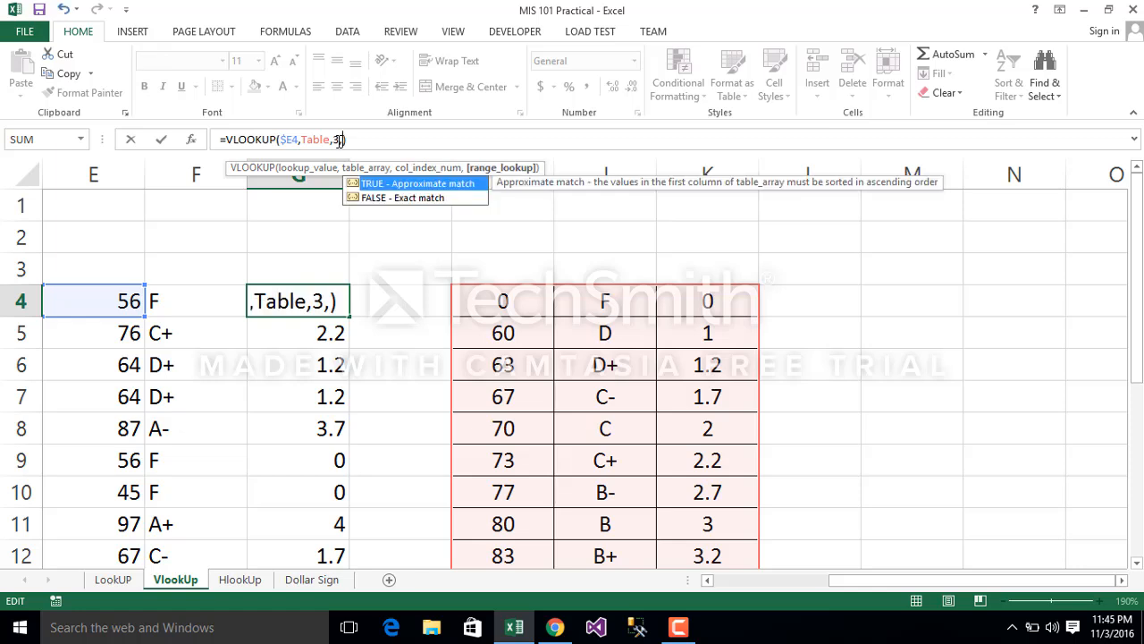
{"action": "key", "text": "Tab"}
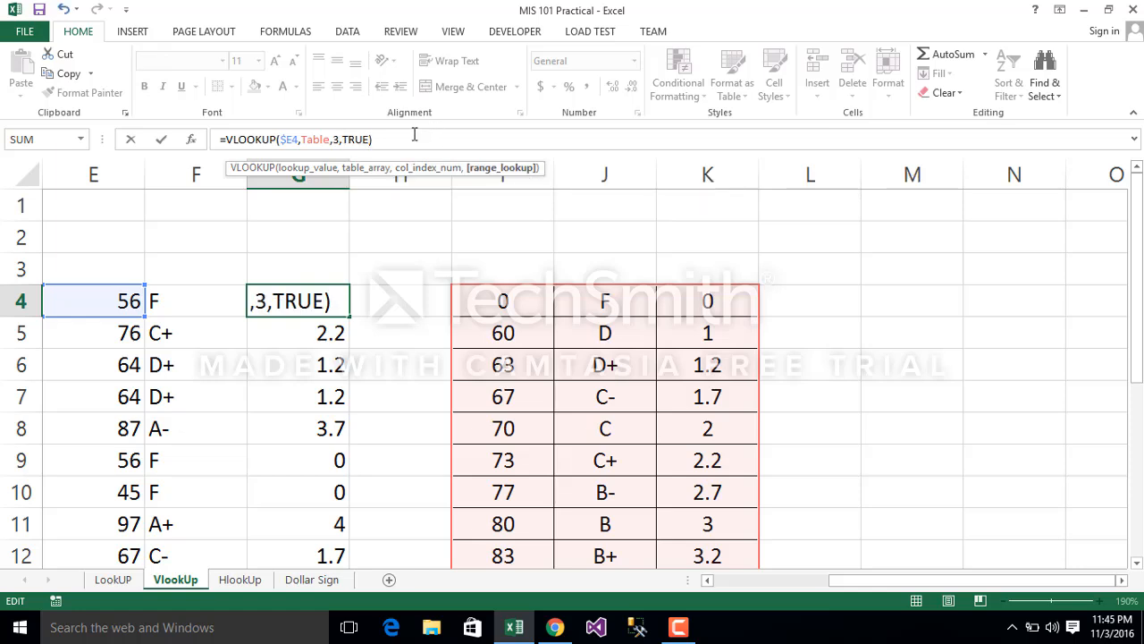
{"action": "key", "text": "Return"}
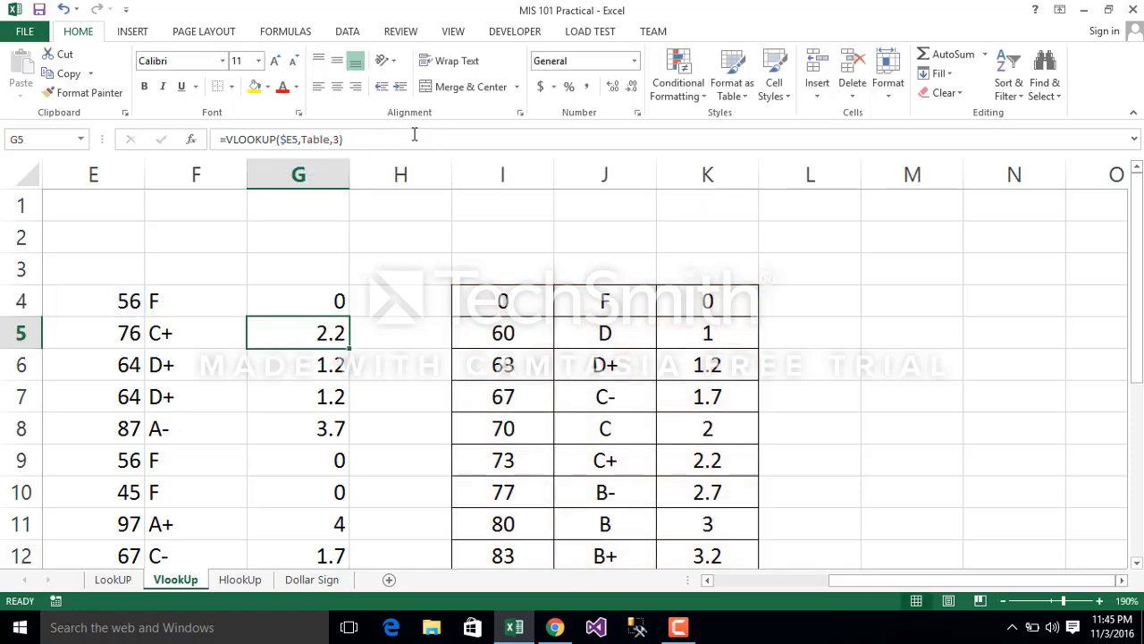
Step: Fill the updated G4 grade point formula down the rest of its column
{"action": "left_click", "coordinate": [290, 306]}
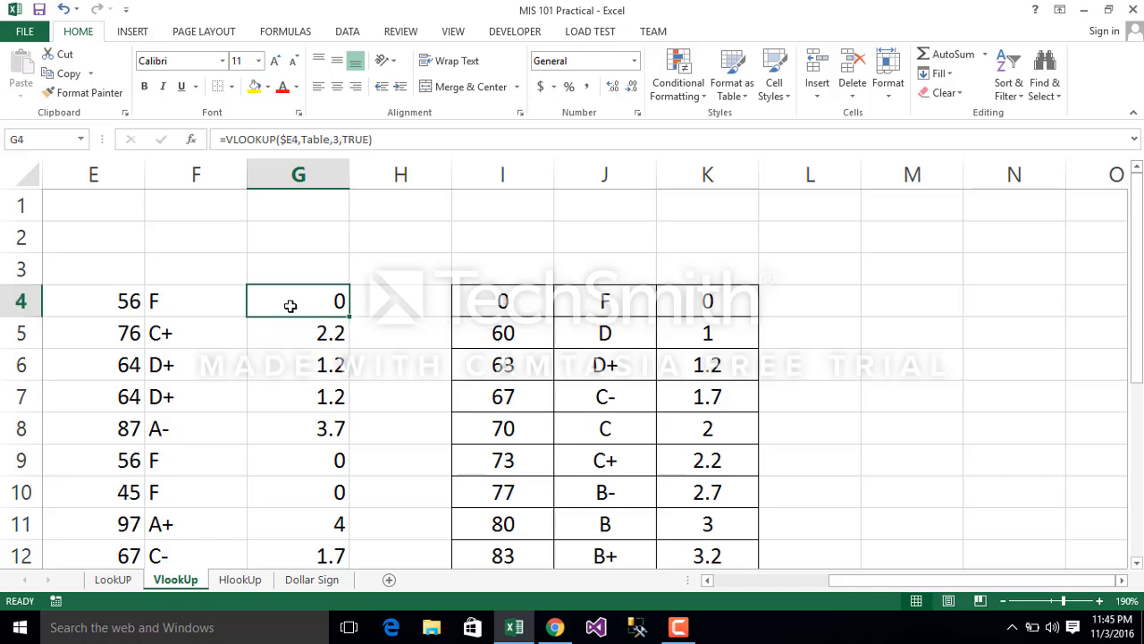
{"action": "double_click", "coordinate": [351, 317]}
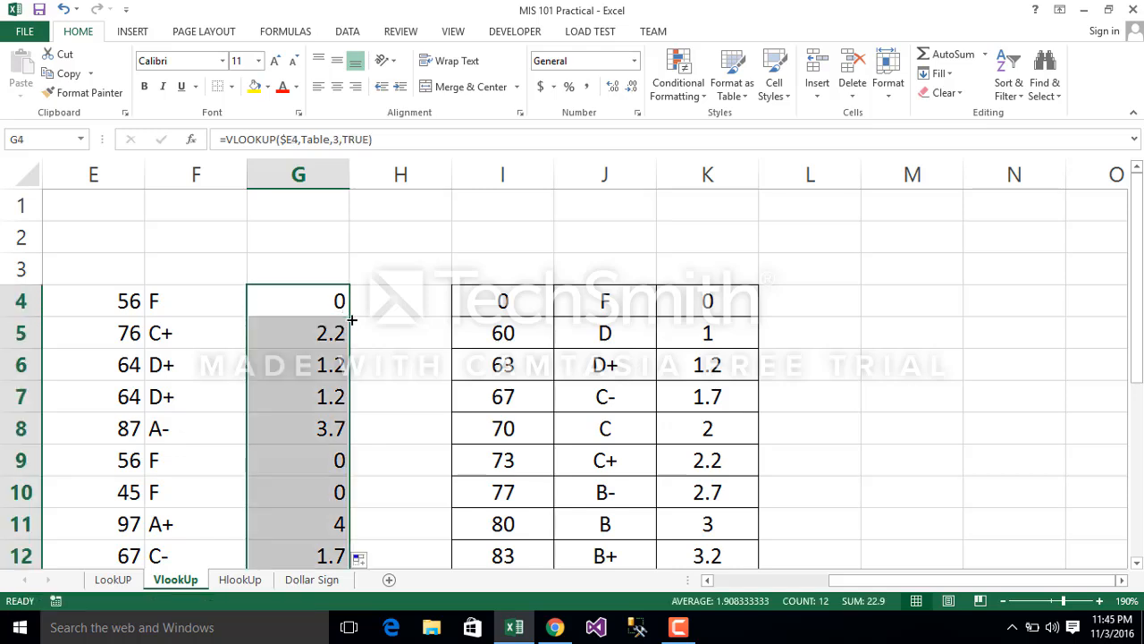
{"action": "left_click", "coordinate": [415, 341]}
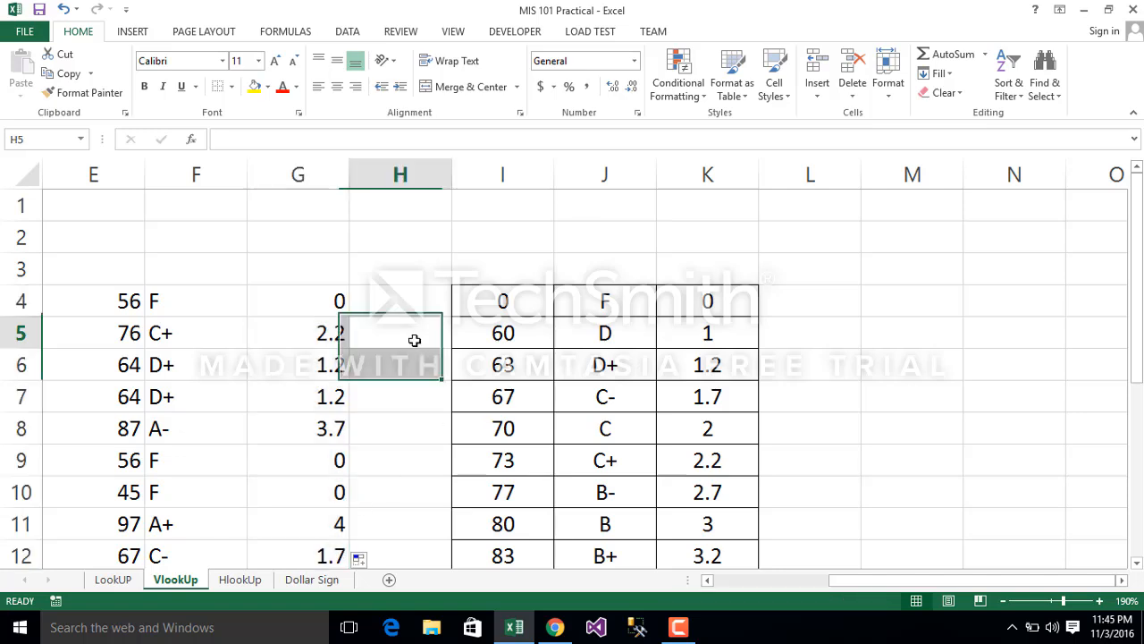
Step: On the Dollar Sign sheet, clear the contents of the multiplication results in E5:L15
{"action": "left_click", "coordinate": [314, 586]}
{"action": "left_click", "coordinate": [354, 424]}
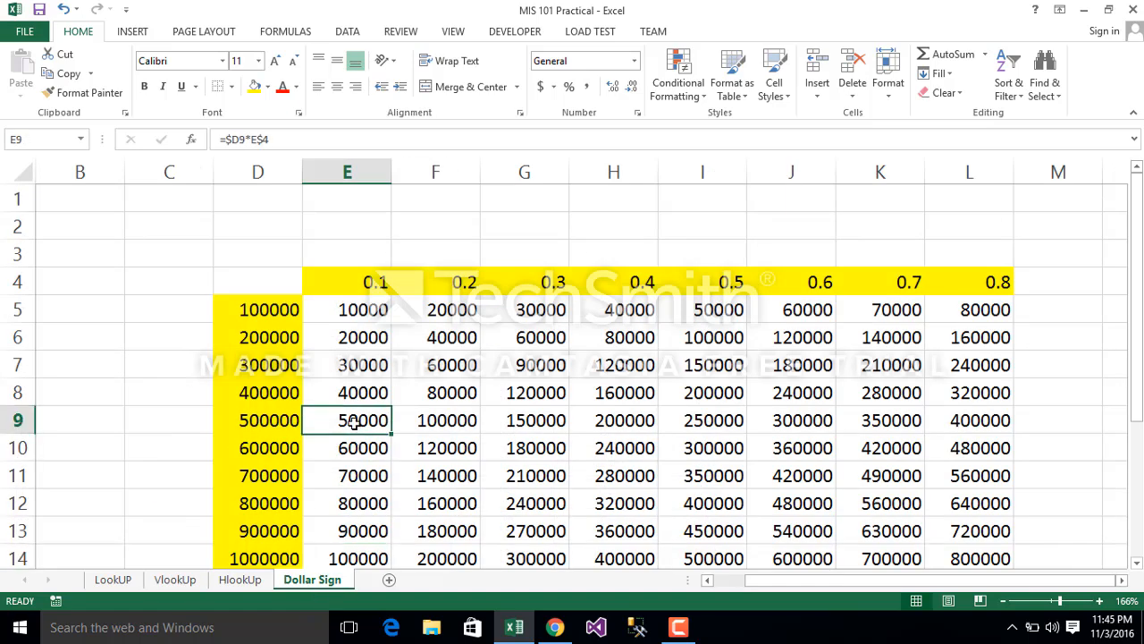
{"action": "left_click", "coordinate": [325, 308]}
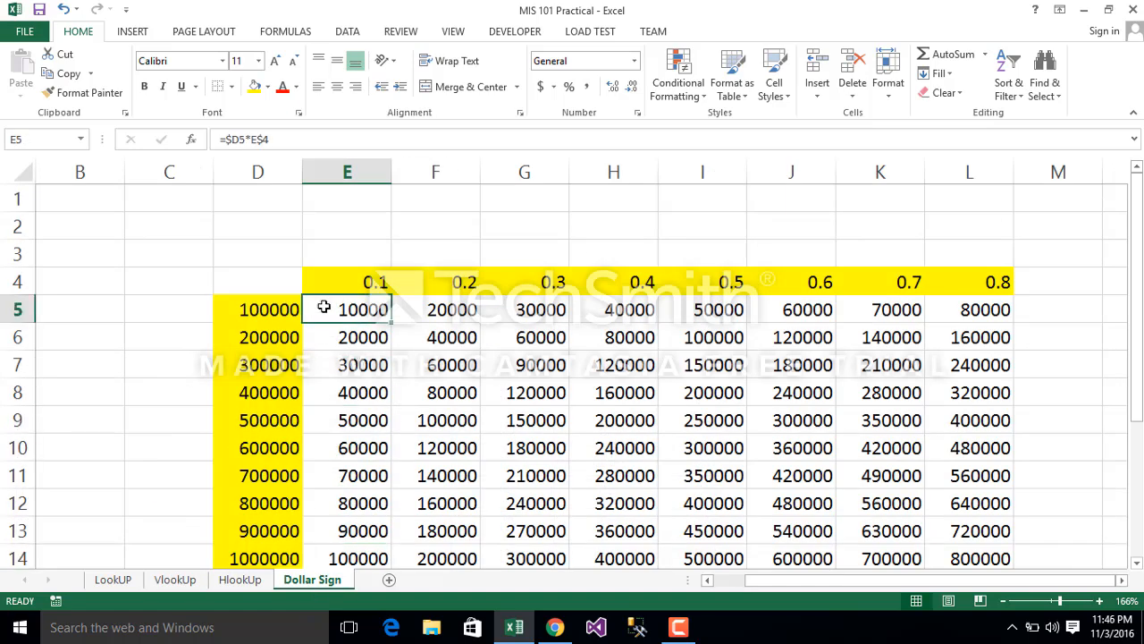
{"action": "key", "text": "shift+Right"}
{"action": "key", "text": "shift+Right"}
{"action": "key", "text": "shift+Right"}
{"action": "key", "text": "shift+Right"}
{"action": "key", "text": "shift+Right"}
{"action": "key", "text": "shift+Right"}
{"action": "key", "text": "shift+Right"}
{"action": "key", "text": "shift+Right"}
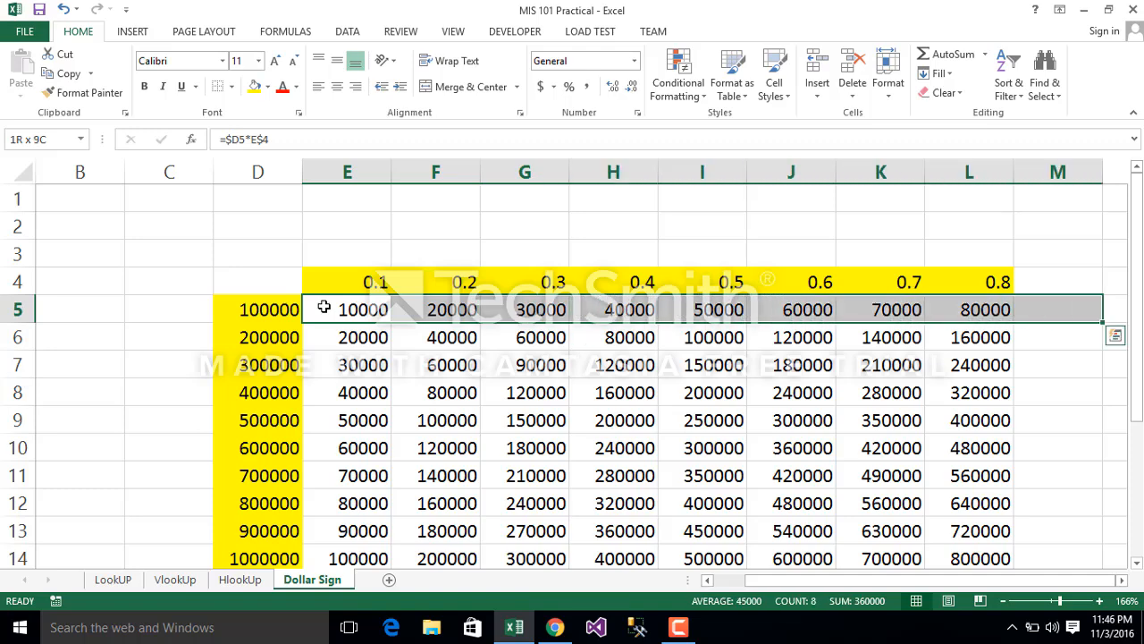
{"action": "key", "text": "shift+Left"}
{"action": "key", "text": "shift+Down"}
{"action": "key", "text": "shift+Down"}
{"action": "key", "text": "shift+Down"}
{"action": "key", "text": "shift+Down"}
{"action": "key", "text": "shift+Down"}
{"action": "key", "text": "shift+Down"}
{"action": "key", "text": "shift+Down"}
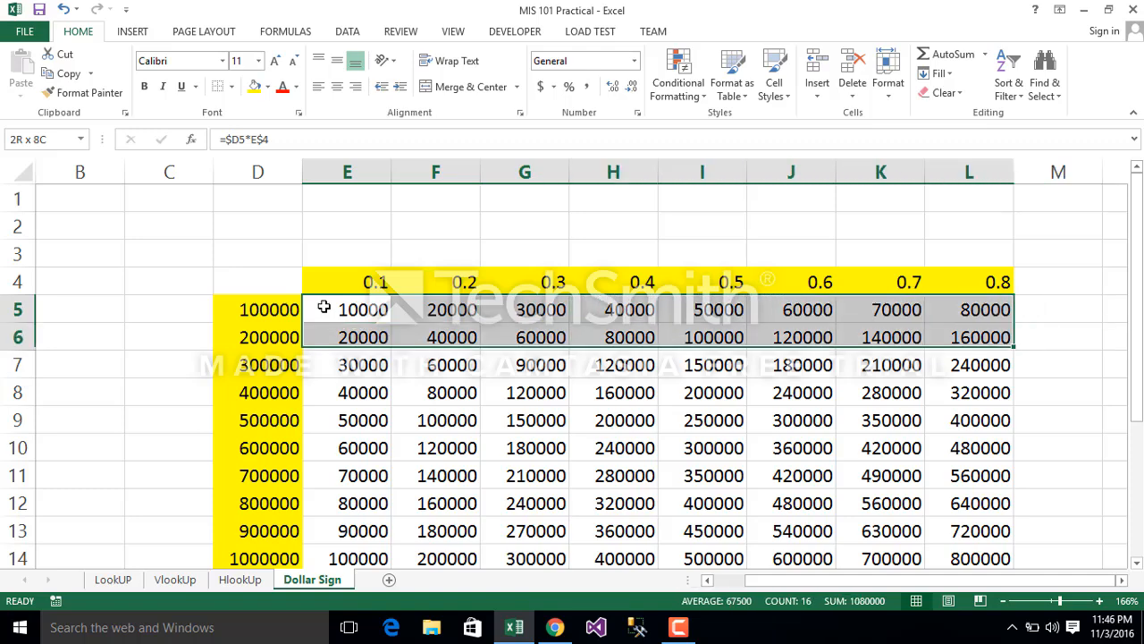
{"action": "key", "text": "shift+Down"}
{"action": "key", "text": "shift+Down"}
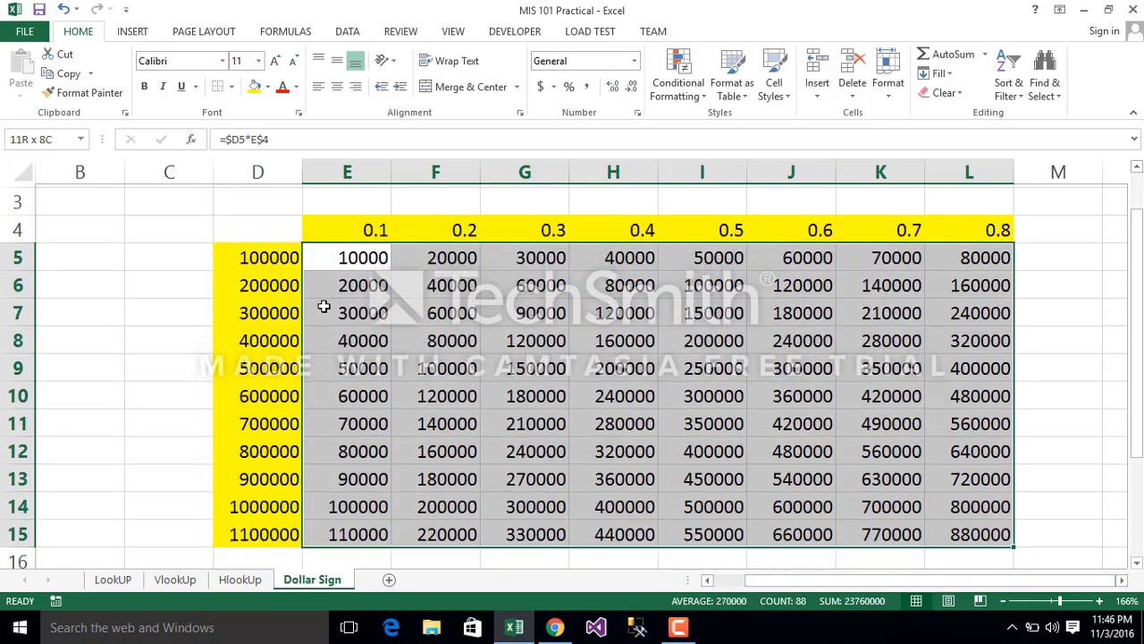
{"action": "key", "text": "shift+Down"}
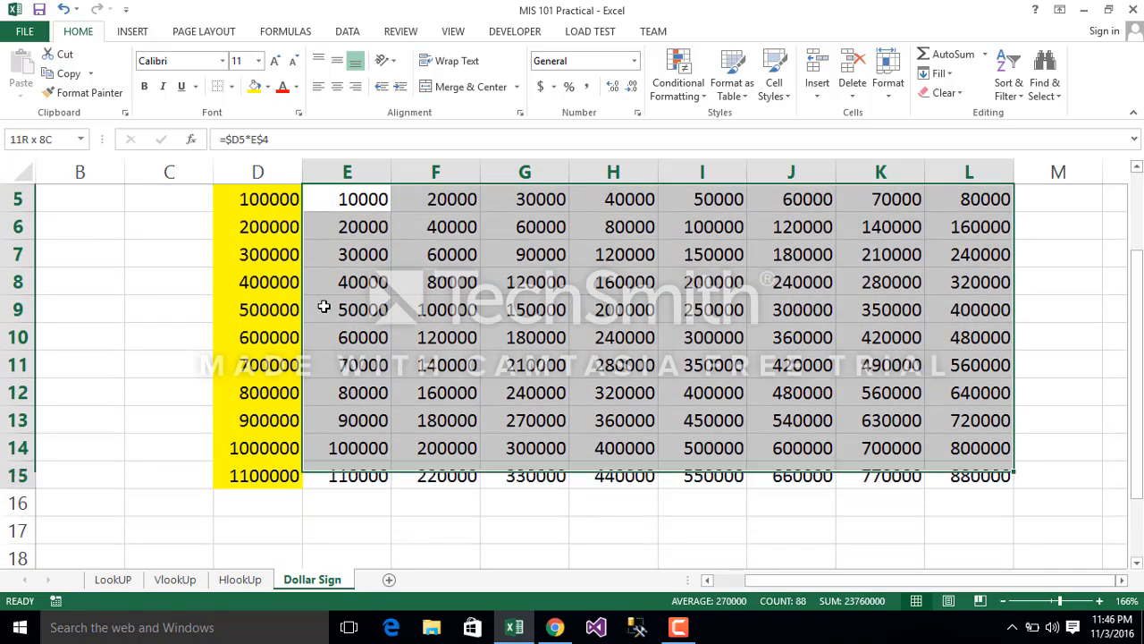
{"action": "right_click", "coordinate": [402, 286]}
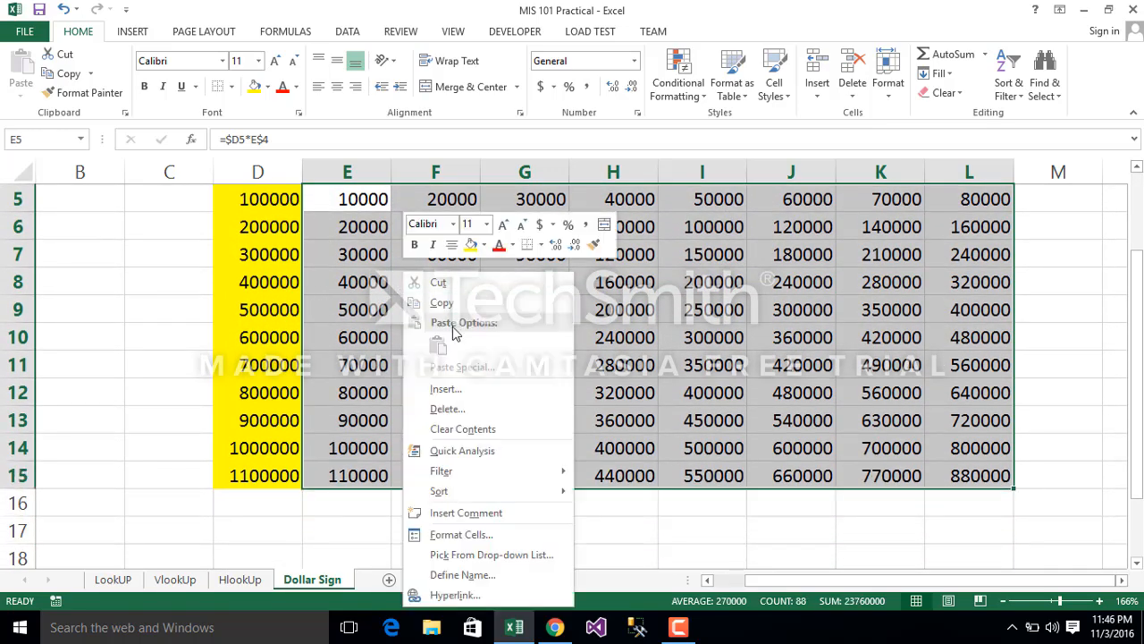
{"action": "left_click", "coordinate": [440, 431]}
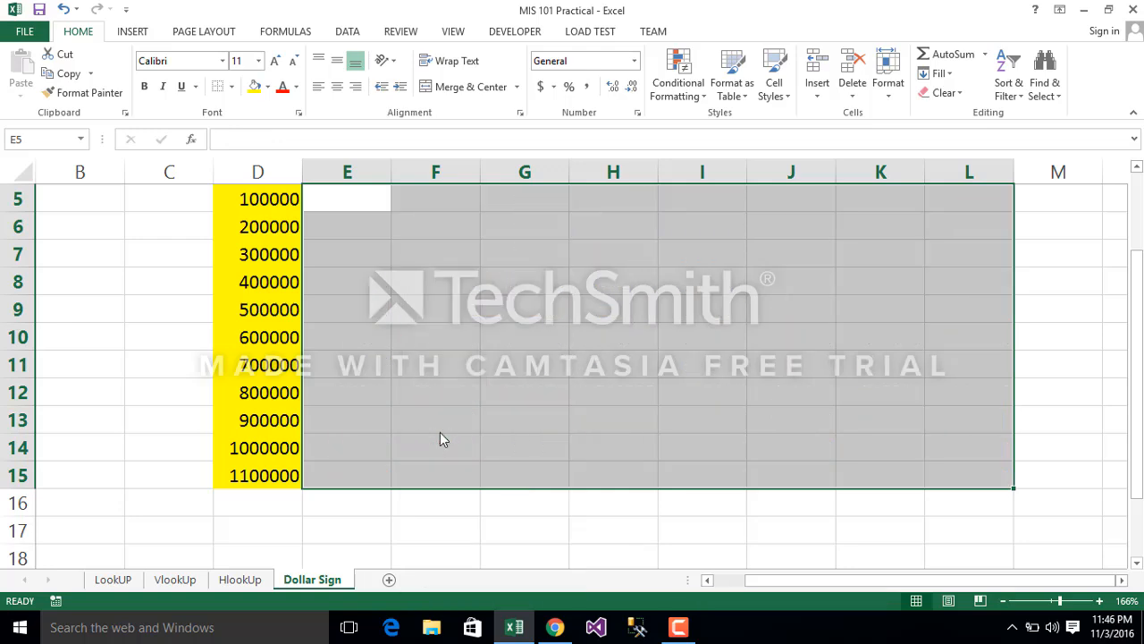
{"action": "key", "text": "Up"}
{"action": "key", "text": "Up"}
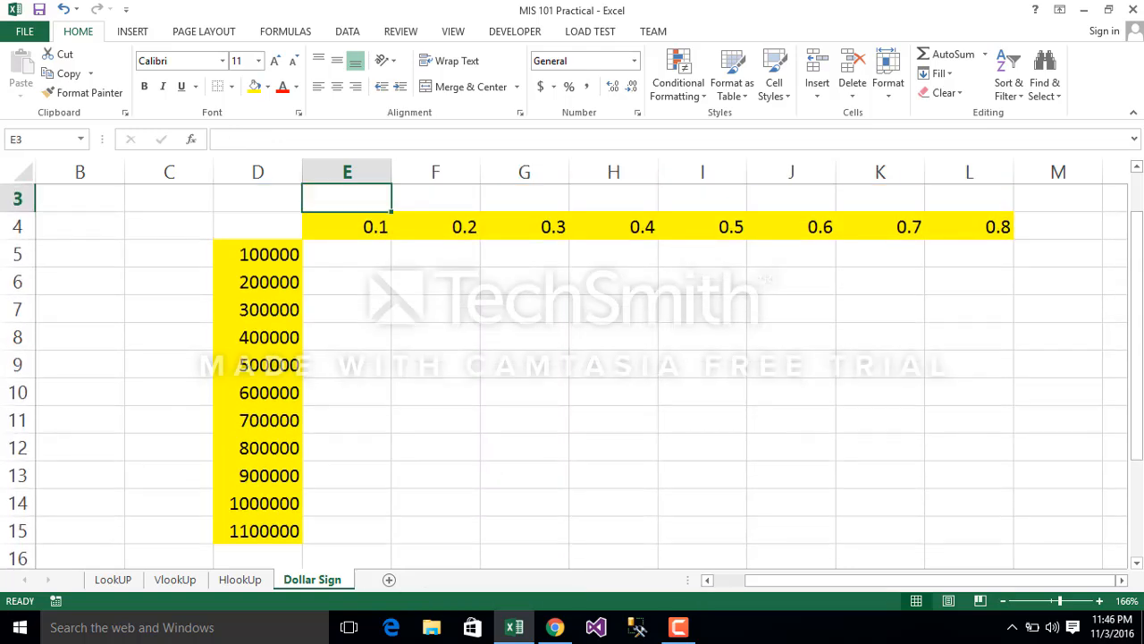
Step: Fill row 4 with white and clear the rate values from the whole row
{"action": "left_click", "coordinate": [21, 228]}
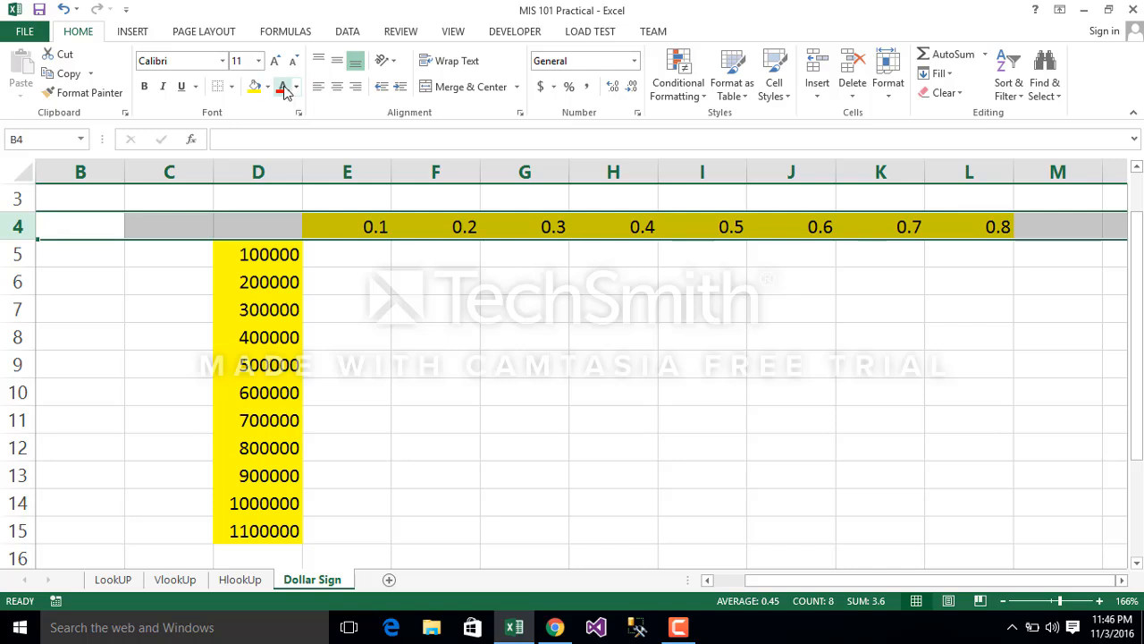
{"action": "left_click", "coordinate": [269, 88]}
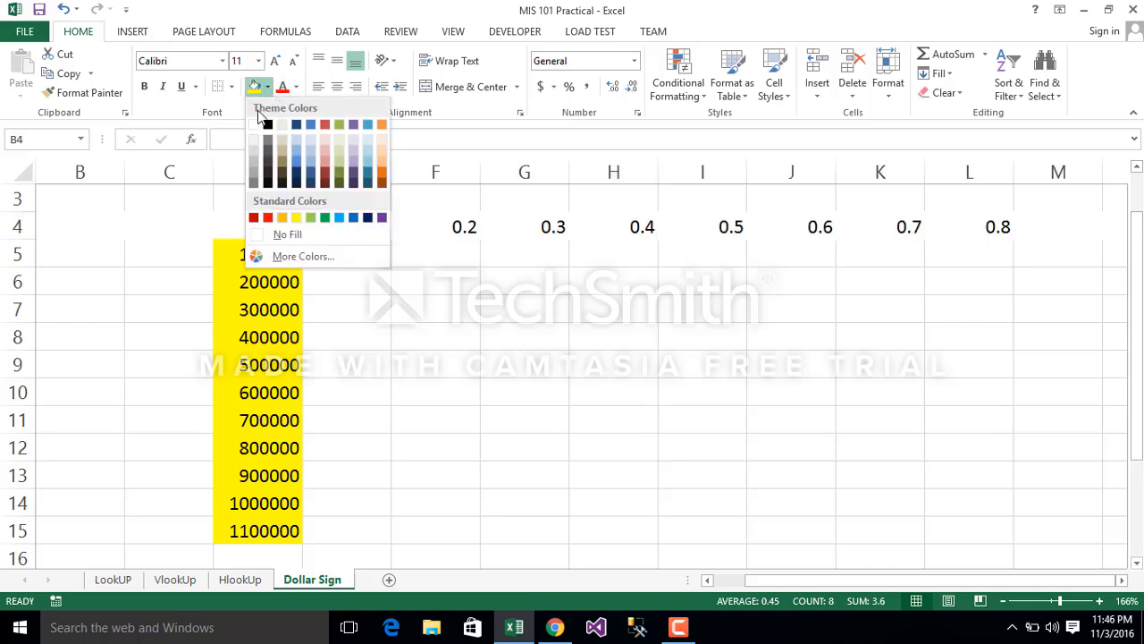
{"action": "left_click", "coordinate": [255, 125]}
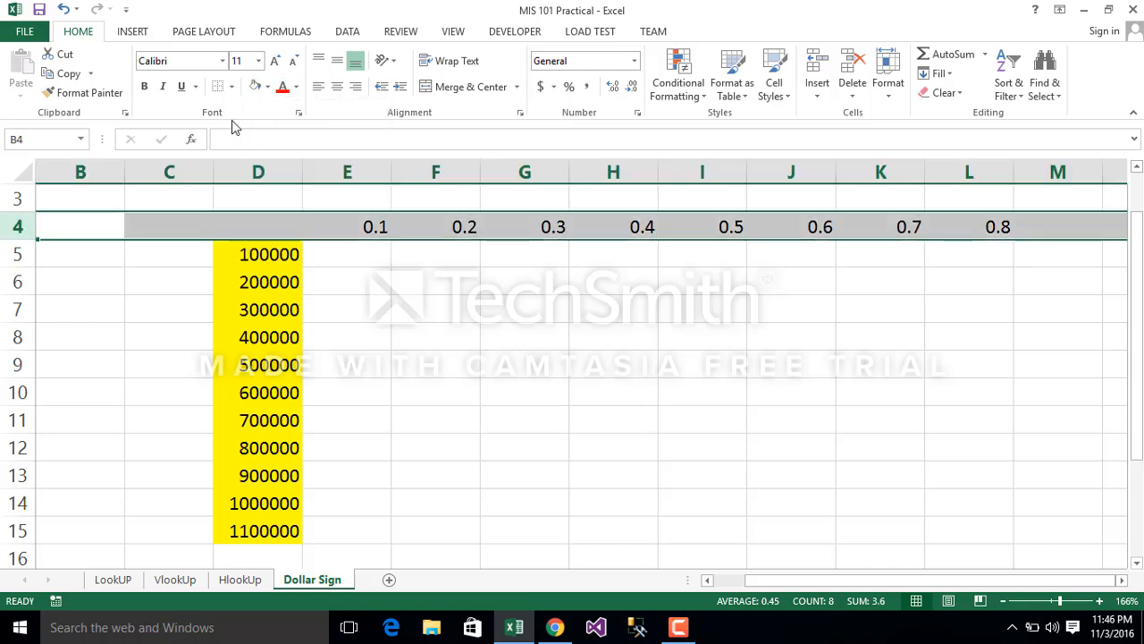
{"action": "right_click", "coordinate": [111, 218]}
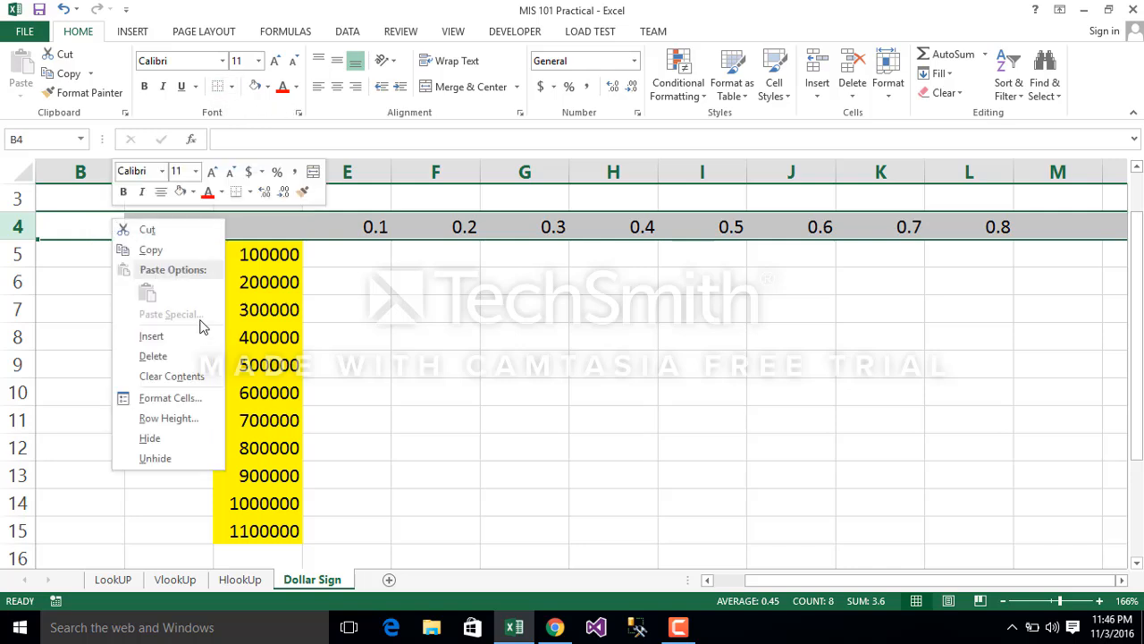
{"action": "left_click", "coordinate": [169, 378]}
{"action": "left_click", "coordinate": [670, 286]}
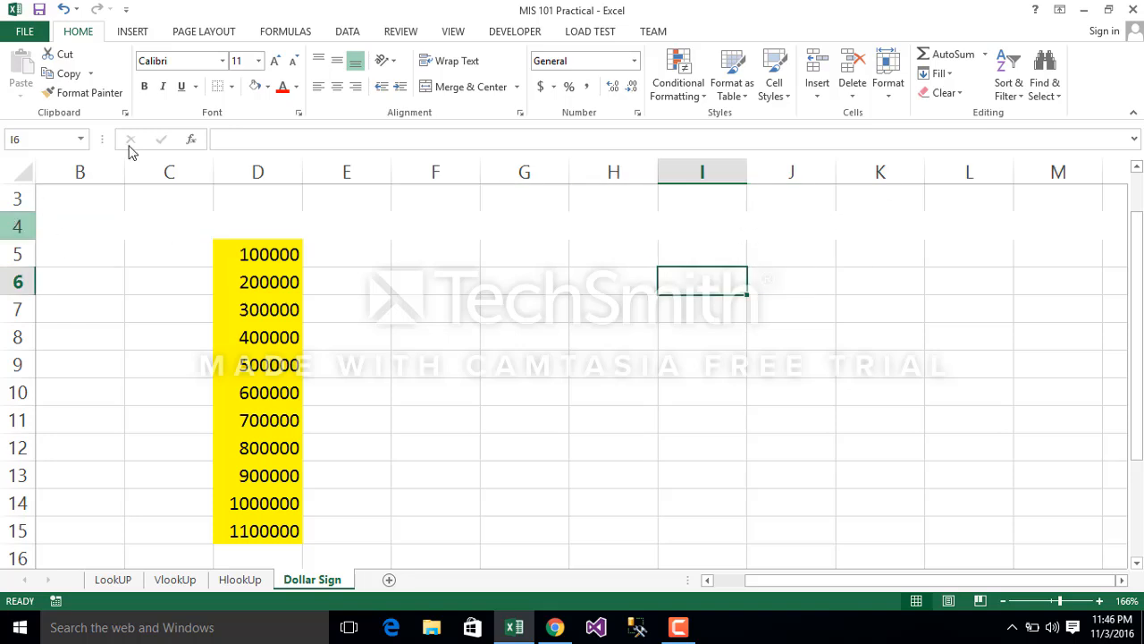
Step: Apply all borders to the whole of row 4
{"action": "left_click", "coordinate": [16, 227]}
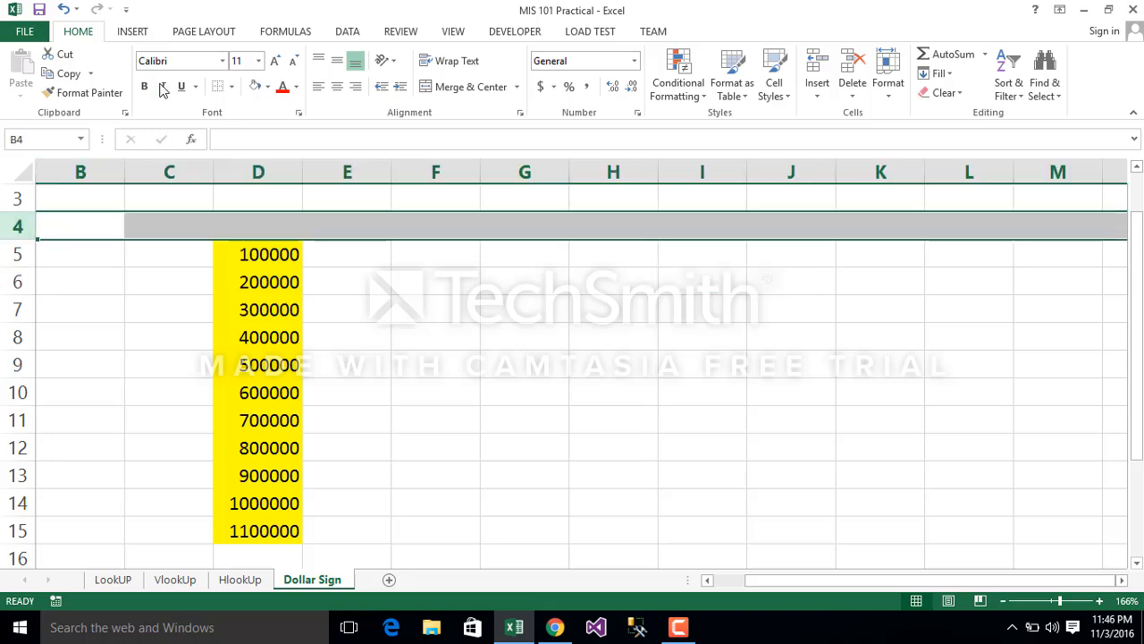
{"action": "left_click", "coordinate": [232, 86]}
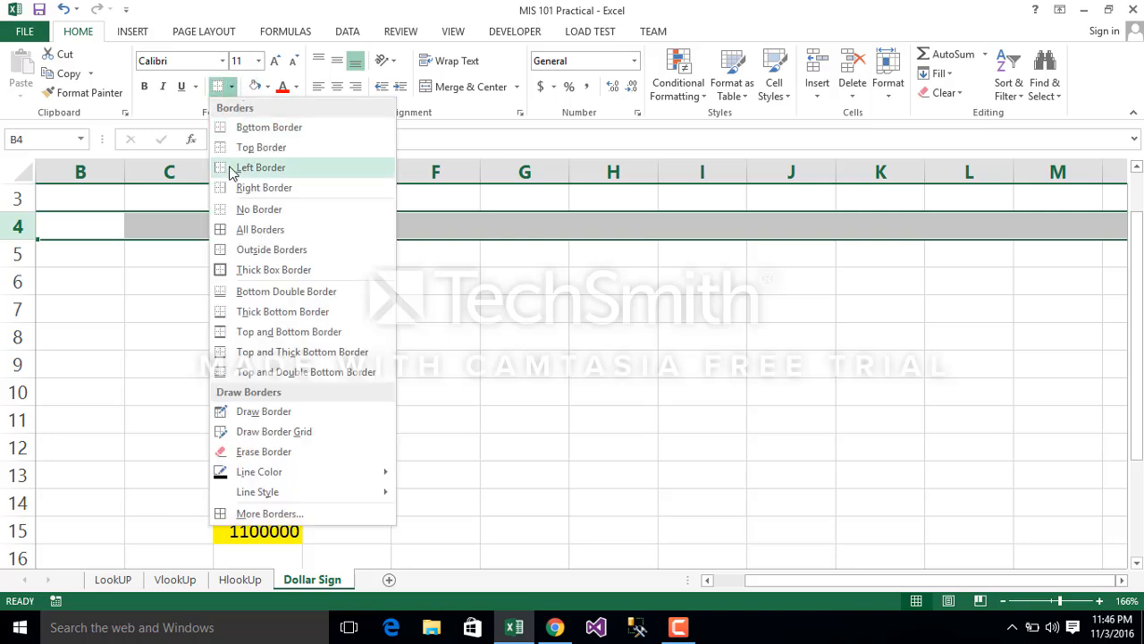
{"action": "left_click", "coordinate": [240, 235]}
{"action": "left_click", "coordinate": [562, 284]}
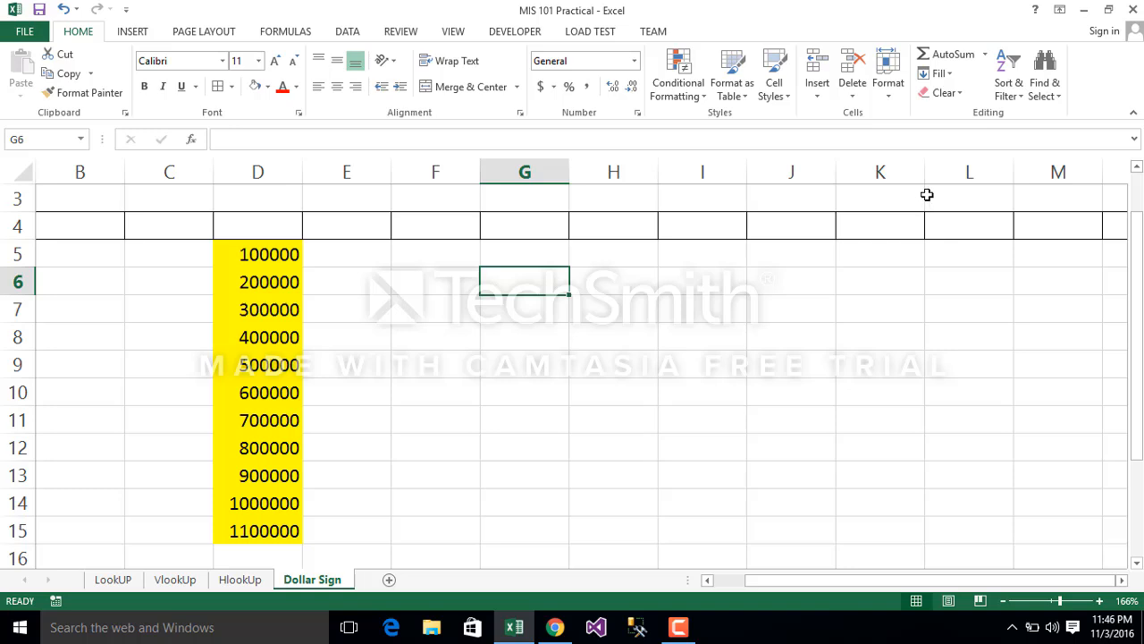
Step: Enter a rate of .10 in cell L3 and format it as a percentage
{"action": "left_click", "coordinate": [975, 195]}
{"action": "type", "text": ".10"}
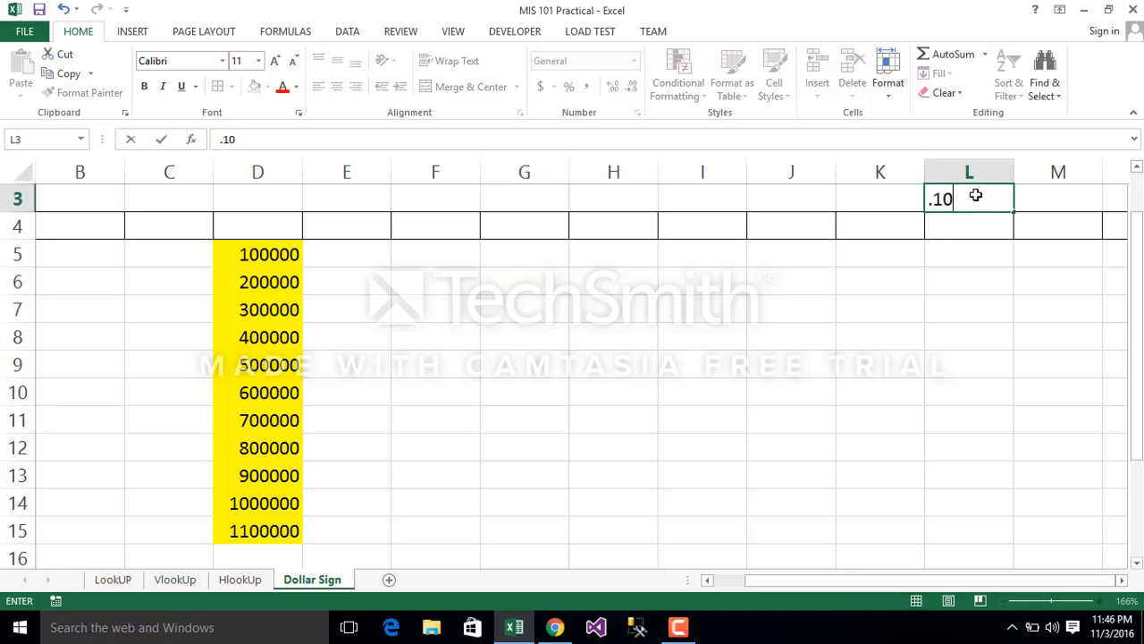
{"action": "key", "text": "Return"}
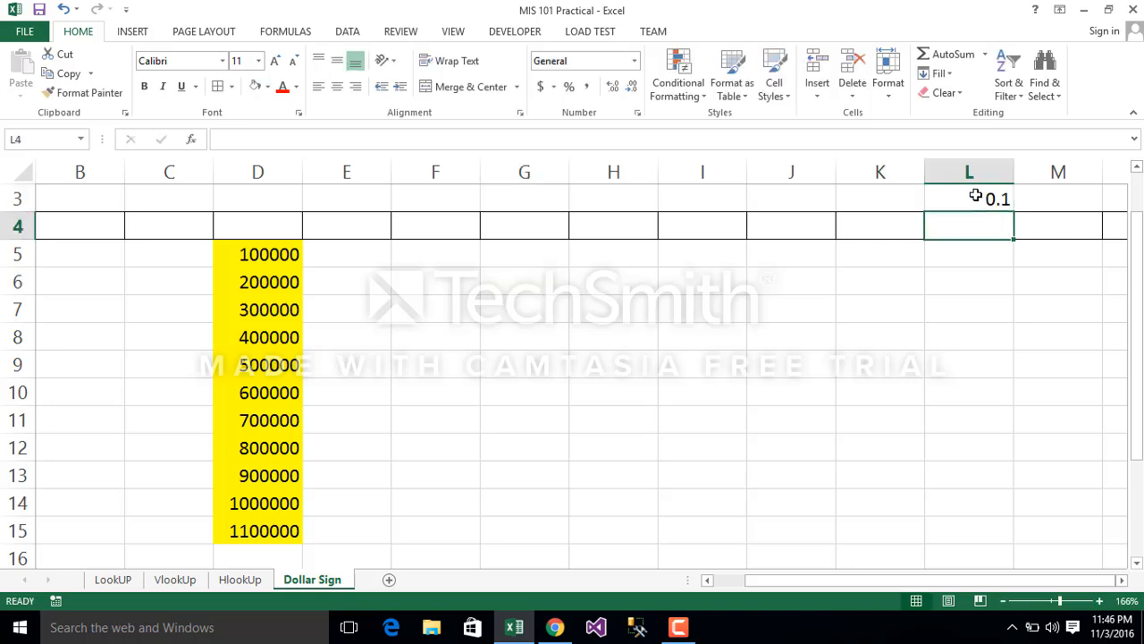
{"action": "left_click", "coordinate": [986, 195]}
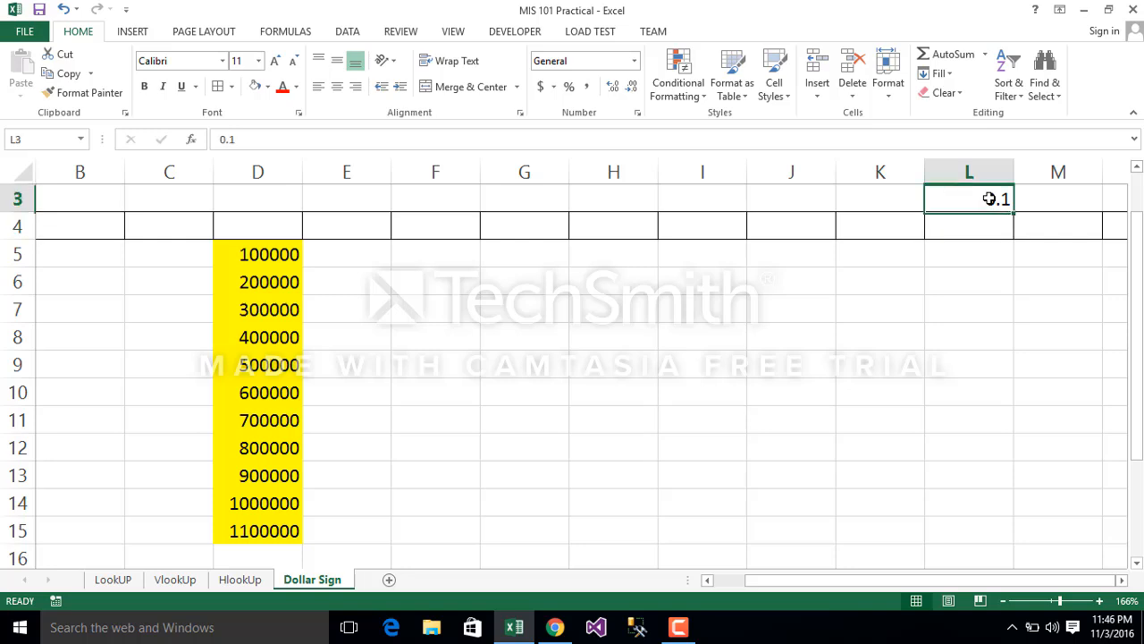
{"action": "left_click", "coordinate": [633, 61]}
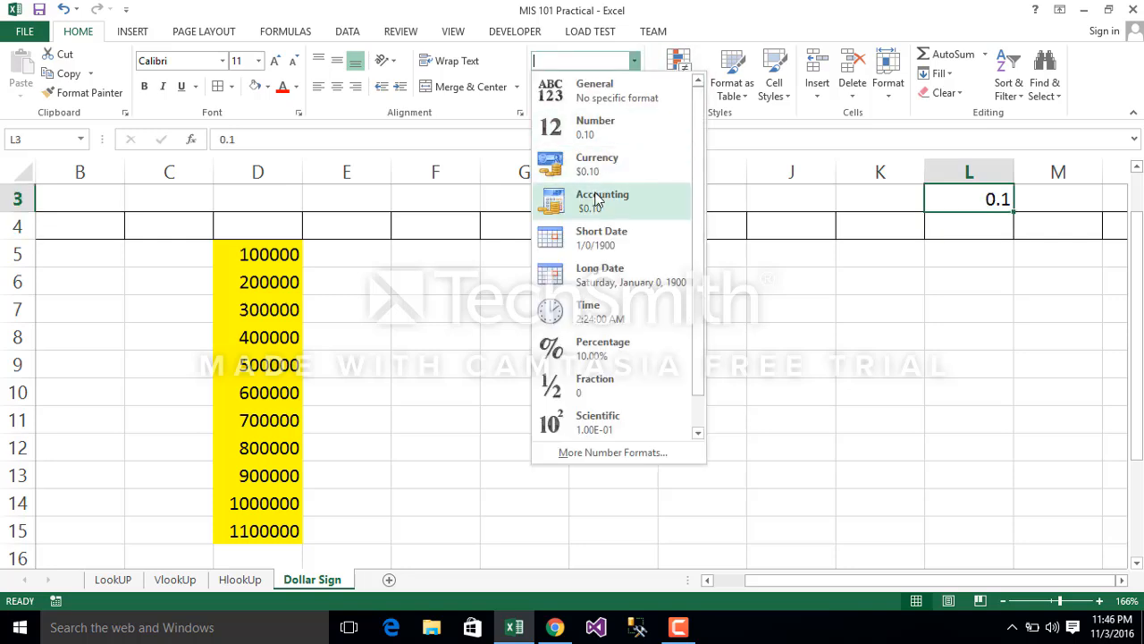
{"action": "left_click", "coordinate": [587, 352]}
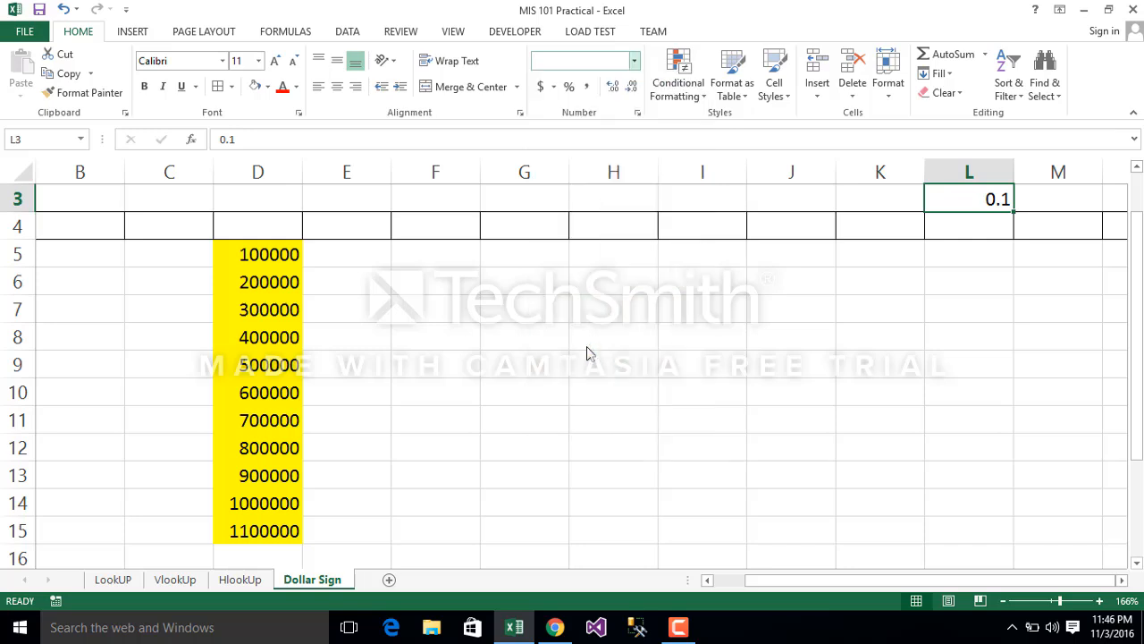
Step: Enter a formula in E5 that multiplies the amount in D5 by the rate in L3
{"action": "left_click", "coordinate": [343, 263]}
{"action": "type", "text": "="}
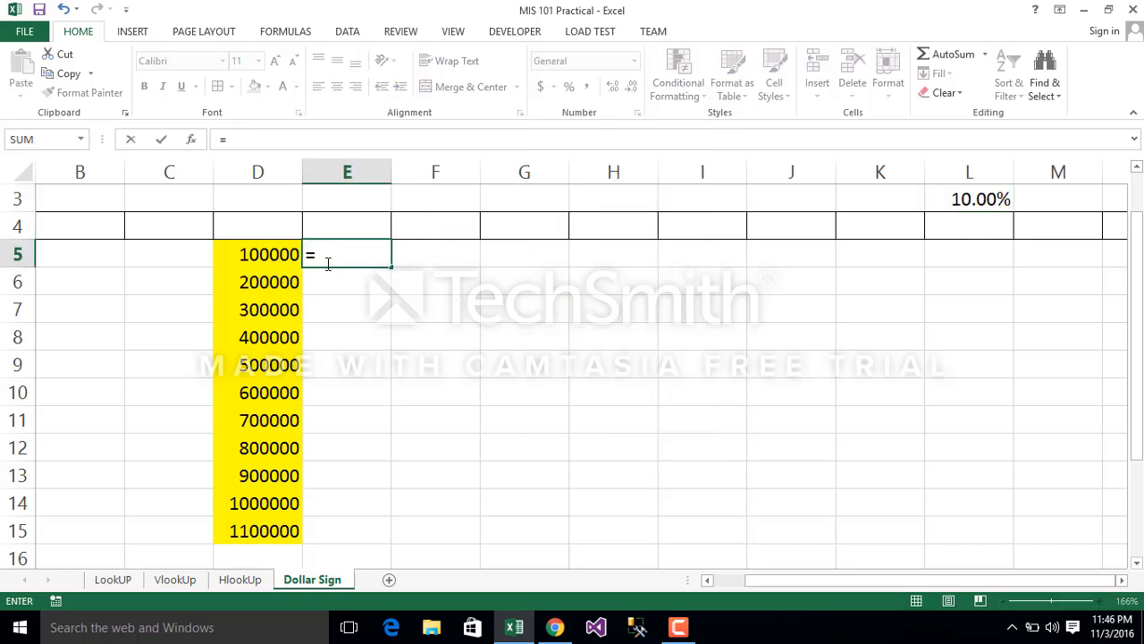
{"action": "left_click", "coordinate": [273, 255]}
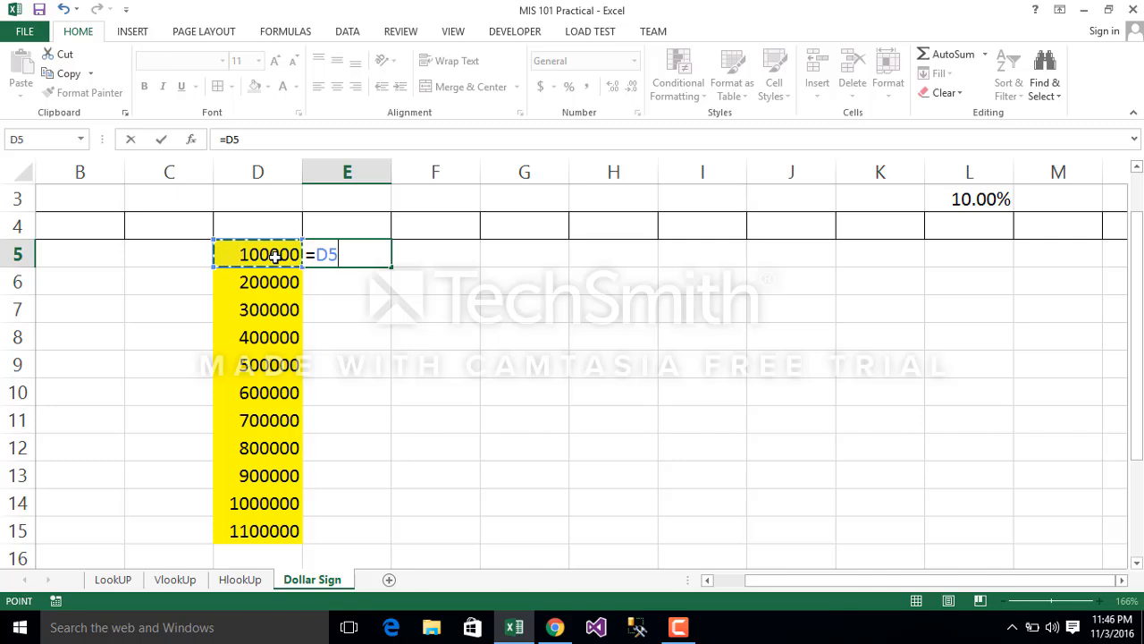
{"action": "type", "text": "*"}
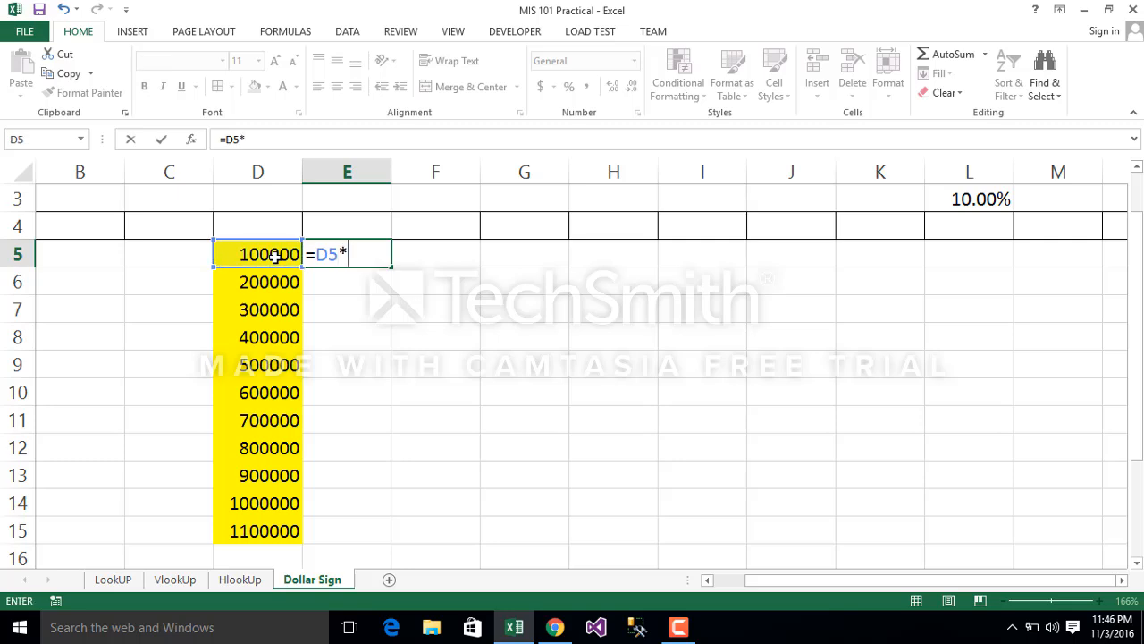
{"action": "left_click", "coordinate": [991, 197]}
{"action": "key", "text": "Return"}
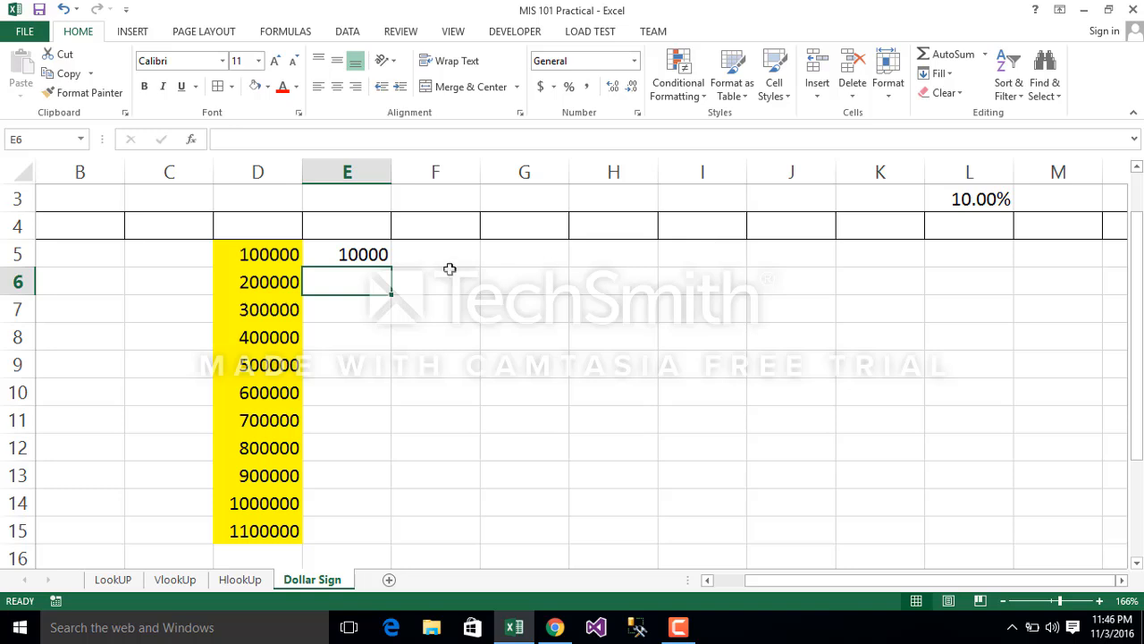
Step: Copy the E5 formula with its relative rate reference down through E15
{"action": "left_click", "coordinate": [344, 254]}
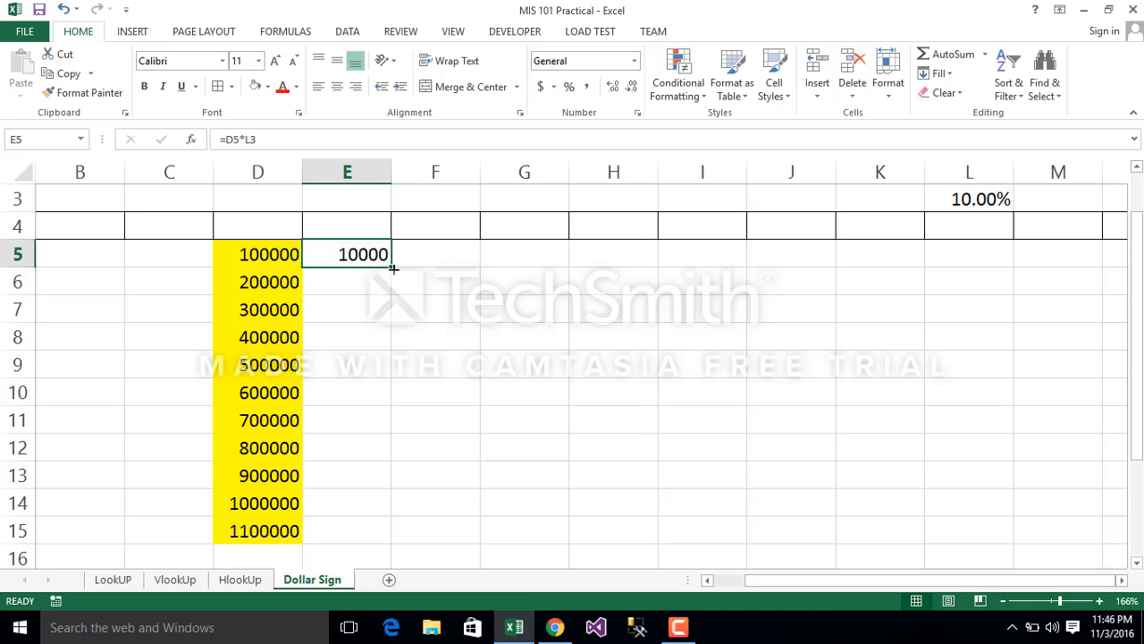
{"action": "double_click", "coordinate": [394, 267]}
{"action": "left_click", "coordinate": [529, 402]}
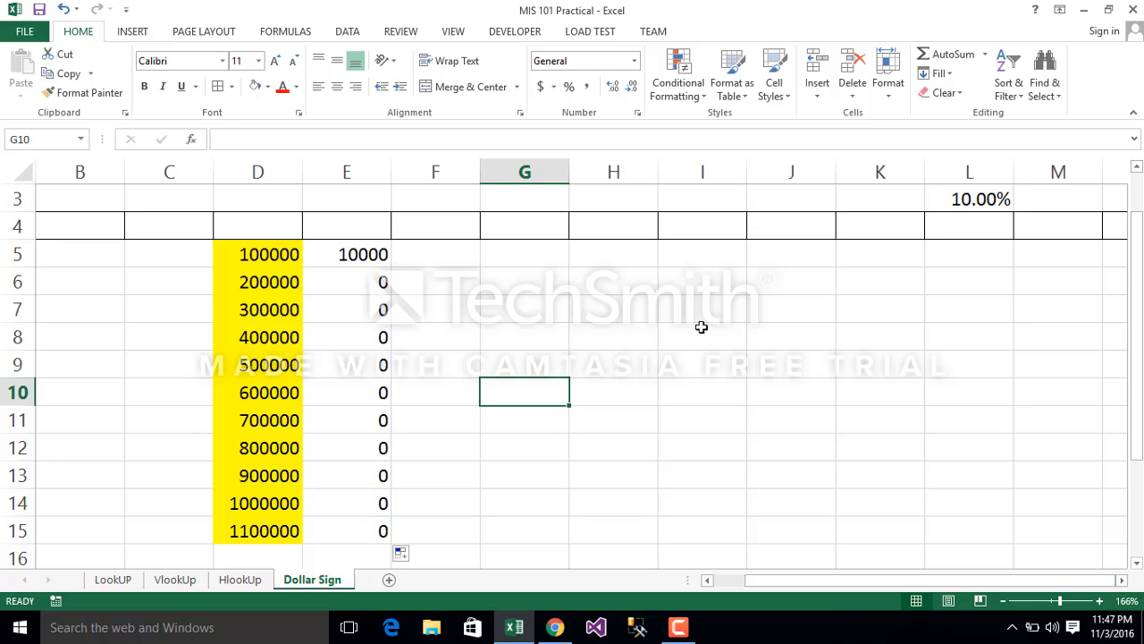
Step: Trace the dependents of the rate cell L3 to see which formulas use it
{"action": "left_click", "coordinate": [979, 200]}
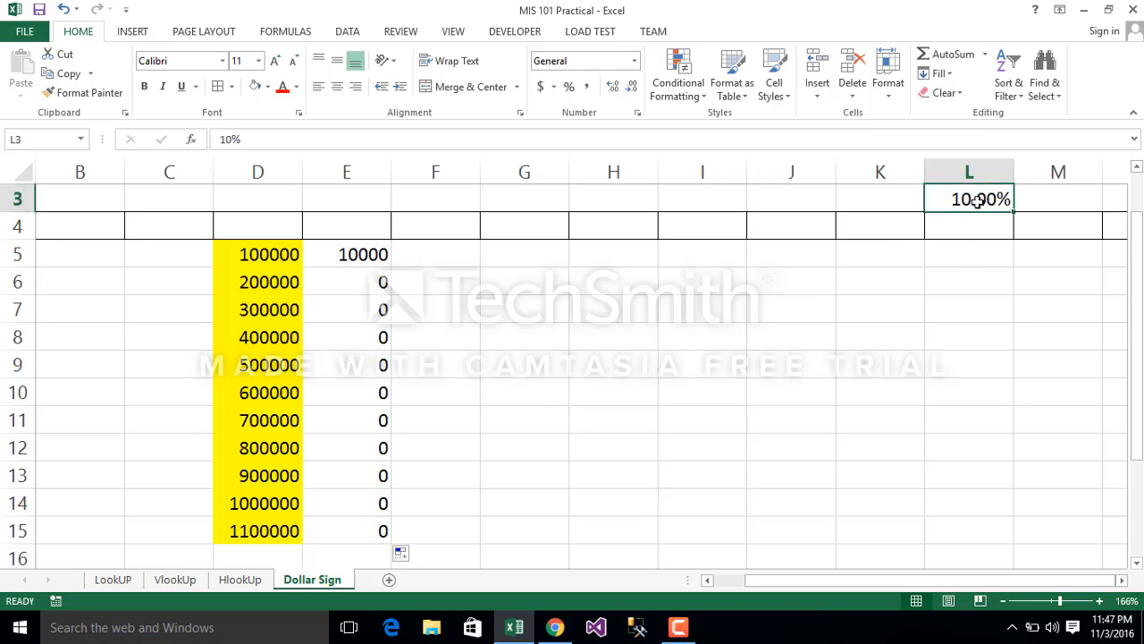
{"action": "left_click", "coordinate": [284, 33]}
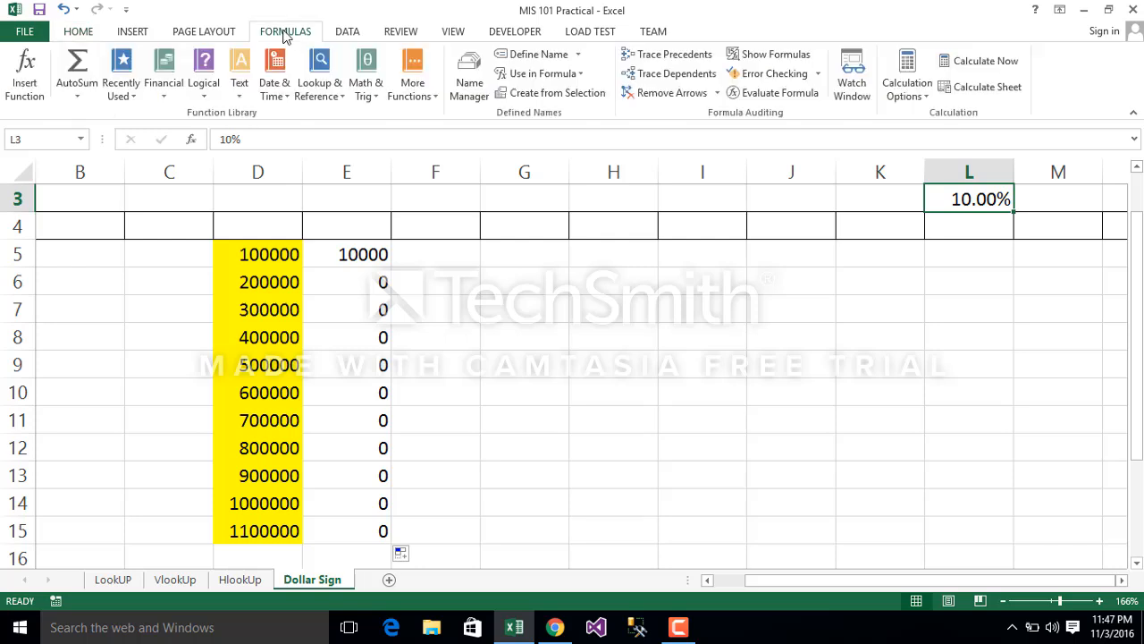
{"action": "left_click", "coordinate": [672, 78]}
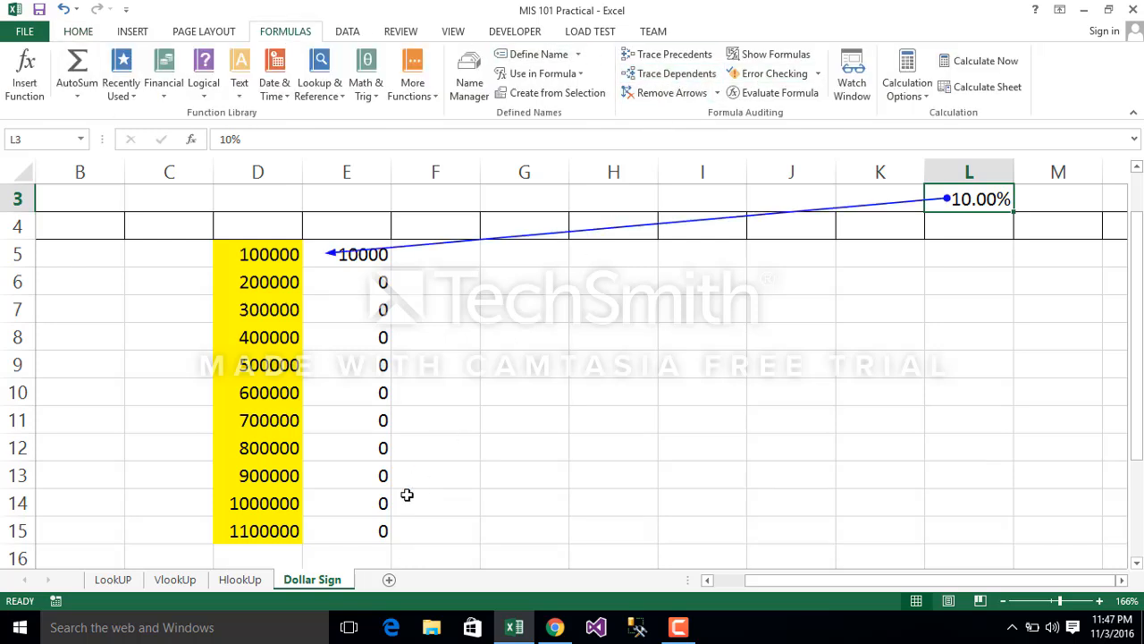
Step: Trace the precedents of E15 to compare its reference with the rate cell L3, and remove all trace arrows
{"action": "left_click", "coordinate": [356, 538]}
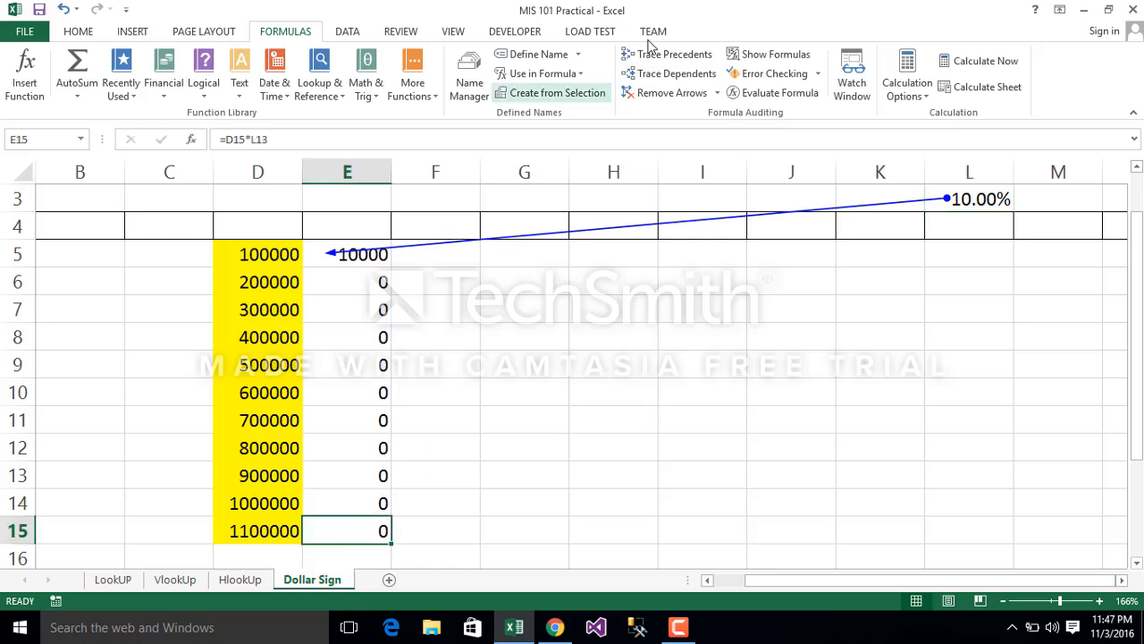
{"action": "left_click", "coordinate": [670, 54]}
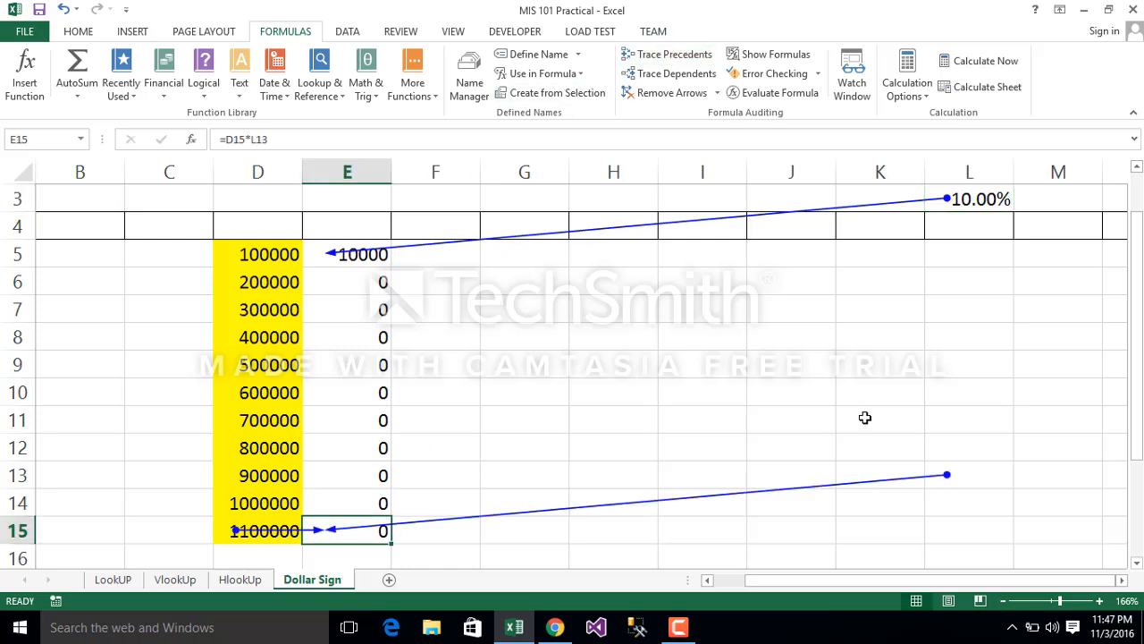
{"action": "left_click", "coordinate": [949, 467]}
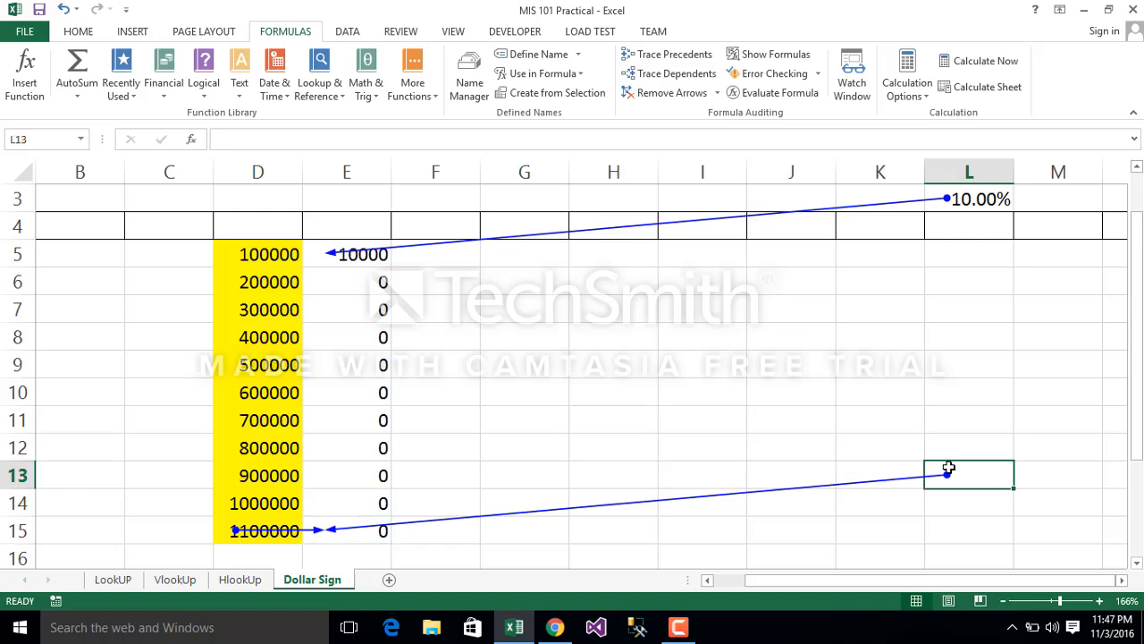
{"action": "left_click", "coordinate": [967, 203]}
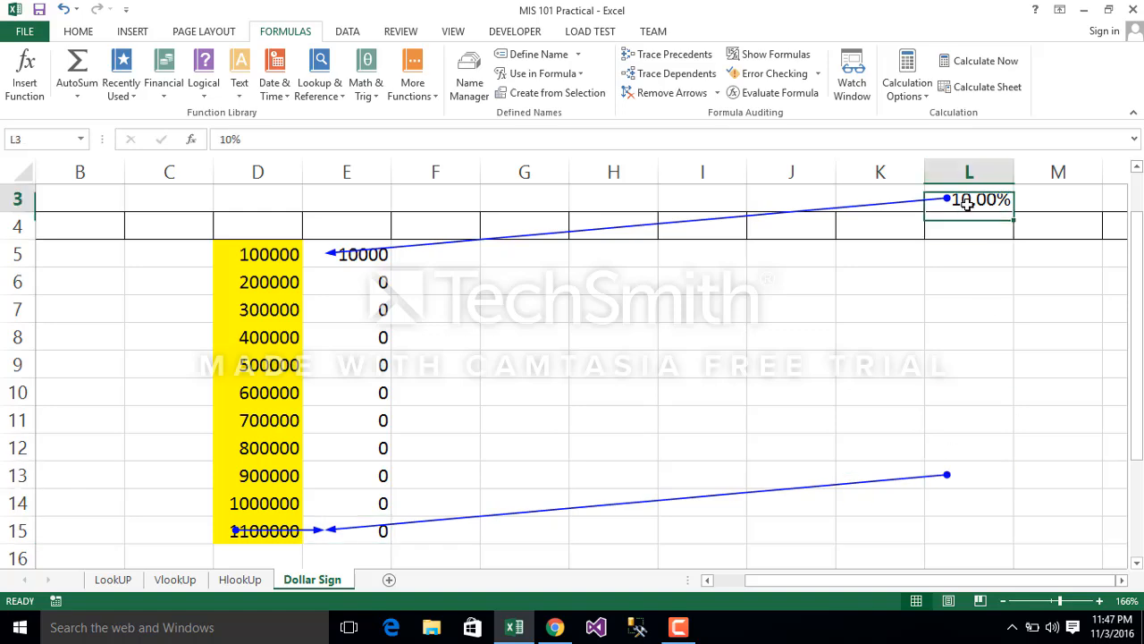
{"action": "scroll", "coordinate": [1139, 198], "scroll_direction": "up", "scroll_amount": 1}
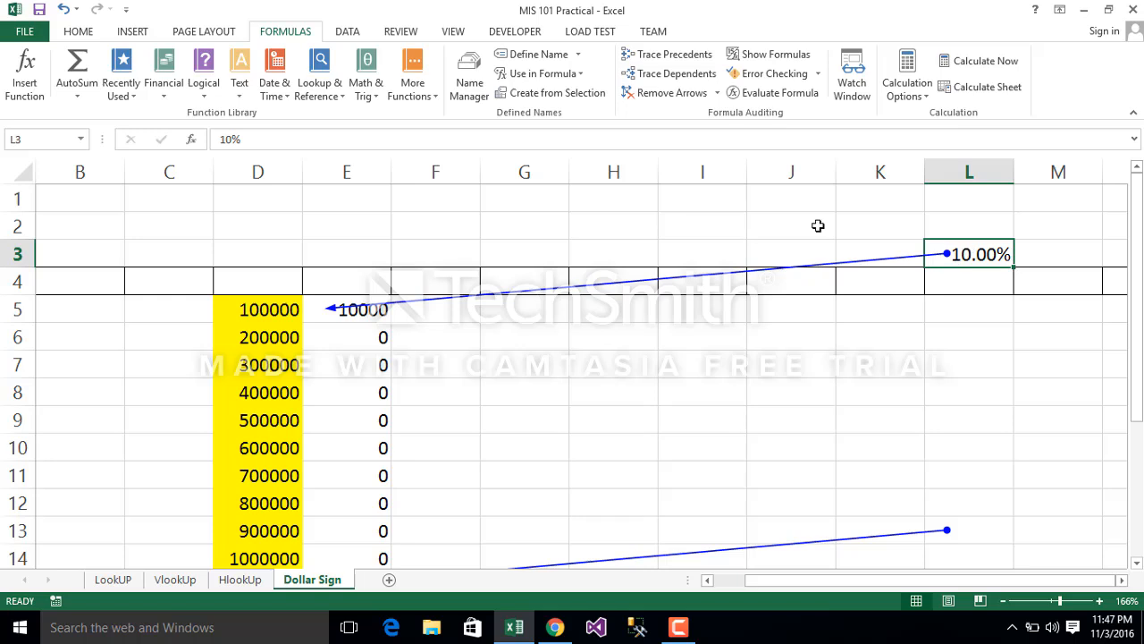
{"action": "left_click", "coordinate": [661, 93]}
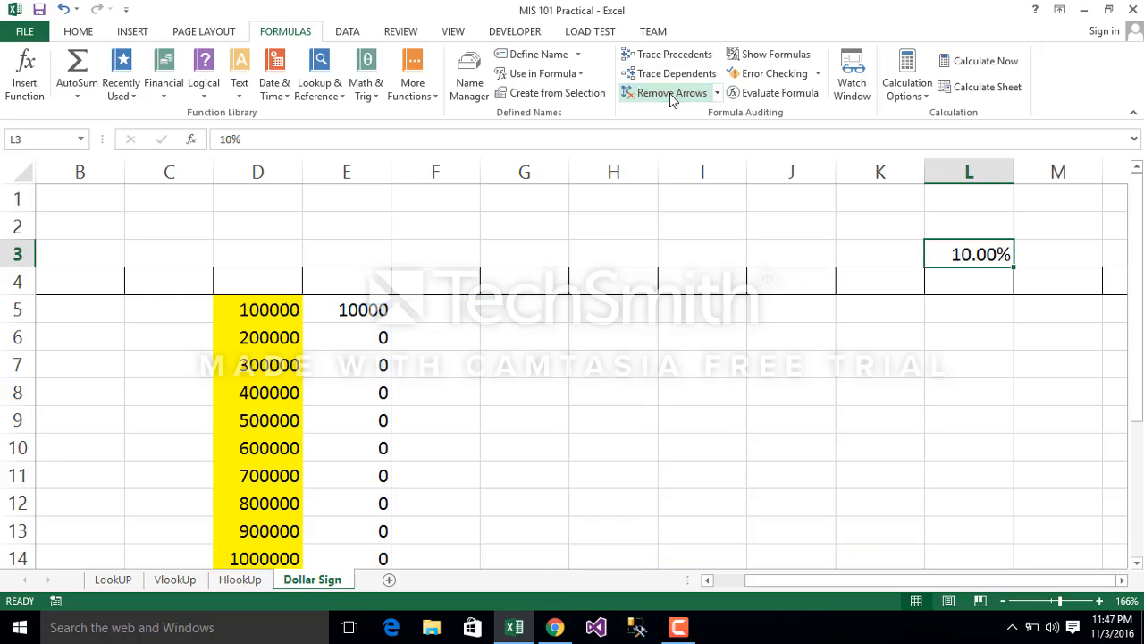
{"action": "left_click", "coordinate": [799, 273]}
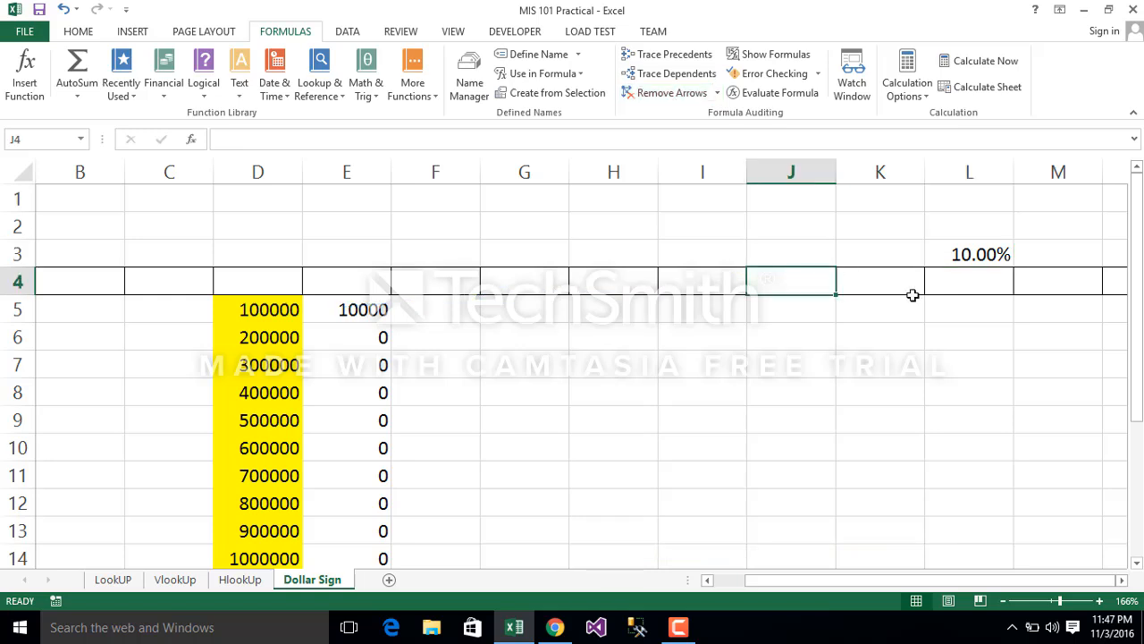
Step: Make the rate reference in the E5 formula absolute so that it reads =D5*$L$3
{"action": "left_click", "coordinate": [346, 305]}
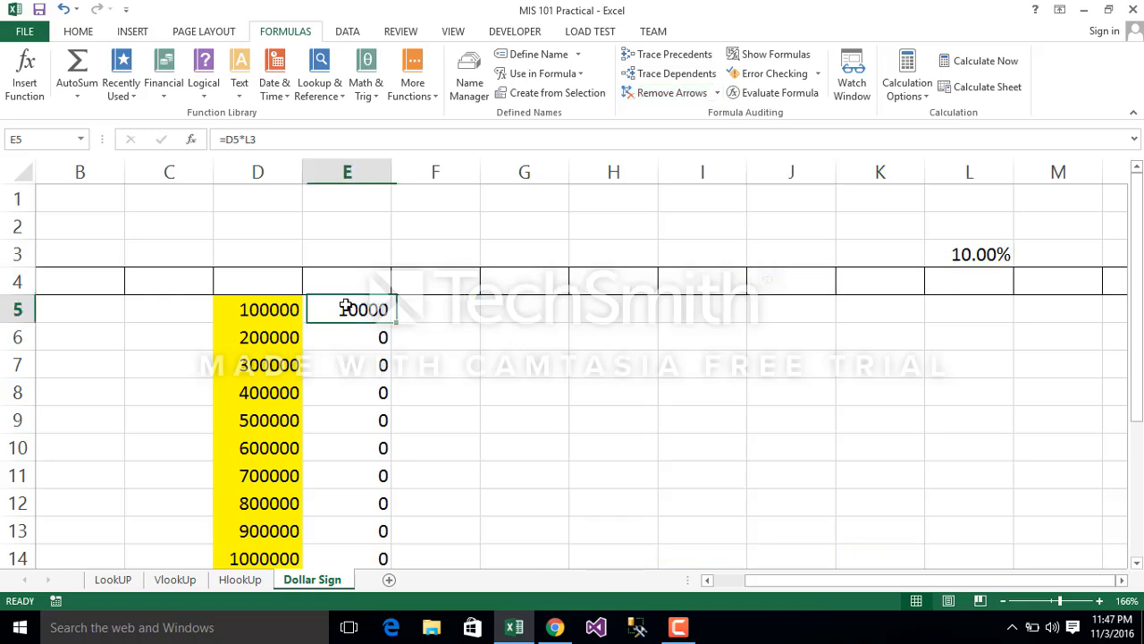
{"action": "left_click", "coordinate": [247, 138]}
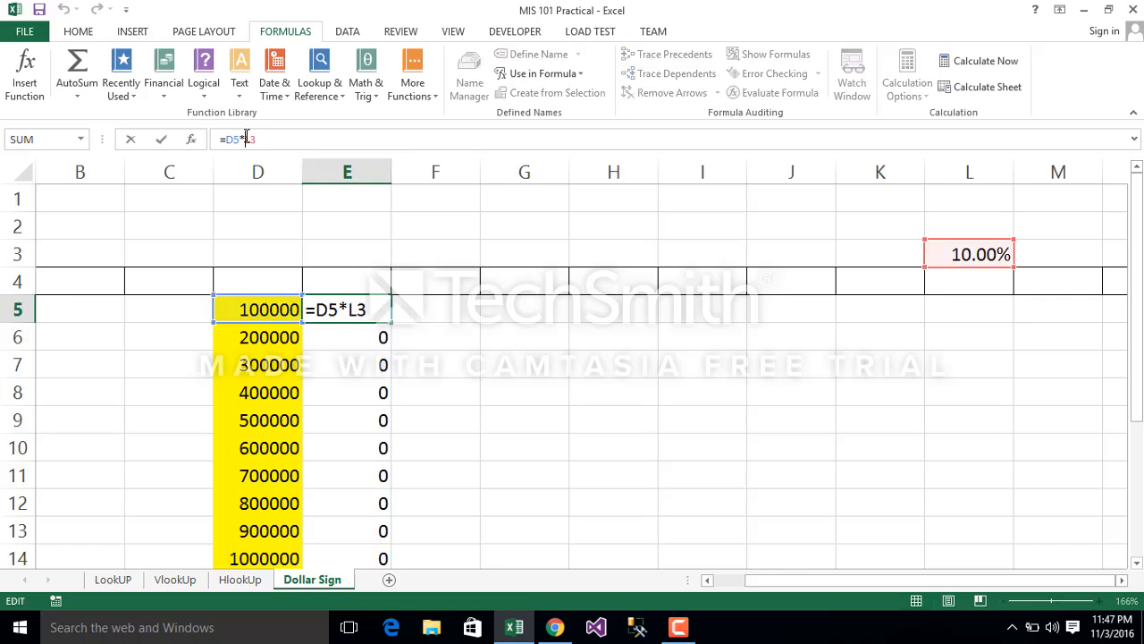
{"action": "type", "text": "$L$"}
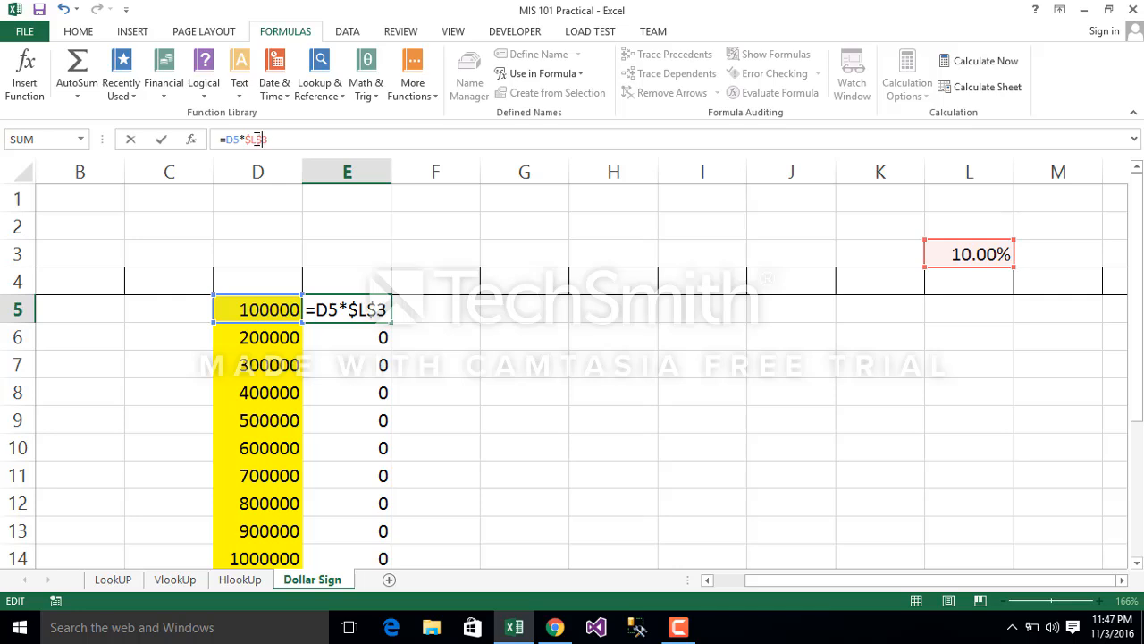
{"action": "key", "text": "Return"}
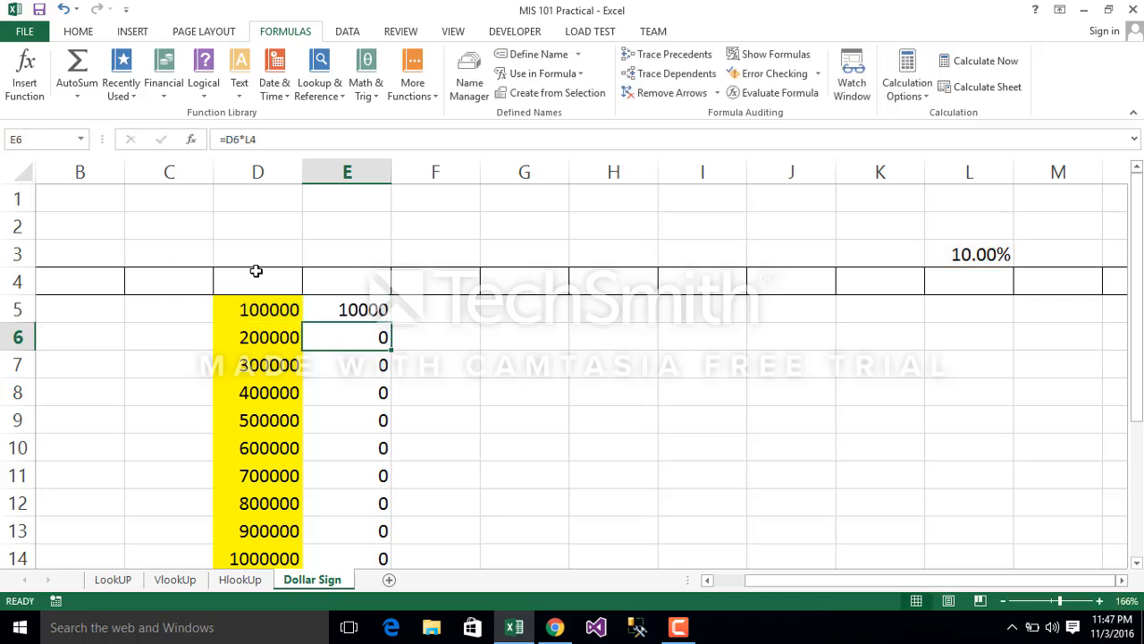
{"action": "left_click", "coordinate": [369, 313]}
{"action": "double_click", "coordinate": [369, 312]}
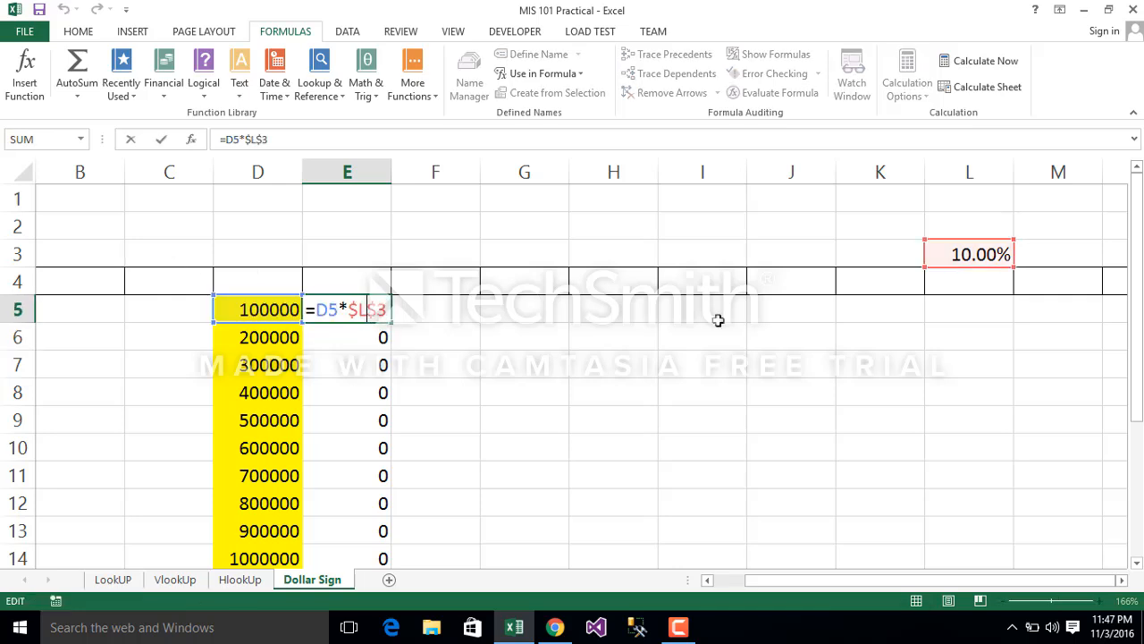
{"action": "key", "text": "Escape"}
{"action": "left_click", "coordinate": [945, 413]}
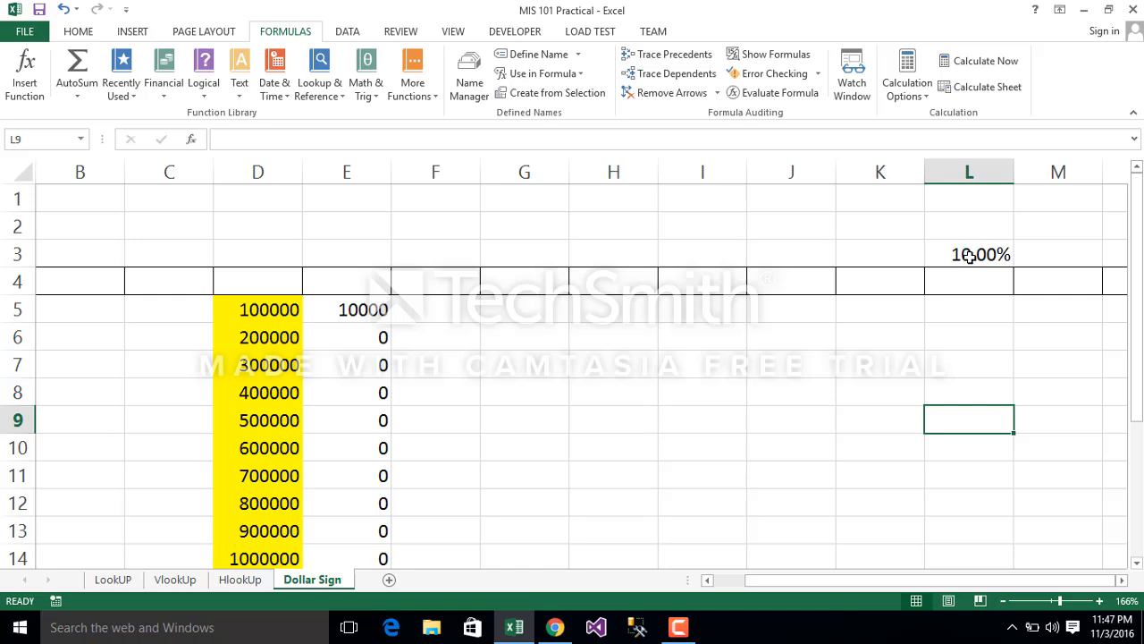
Step: Copy the E5 formula with the absolute reference down through E15 and trace the dependents of L3
{"action": "left_click", "coordinate": [355, 313]}
{"action": "double_click", "coordinate": [391, 318]}
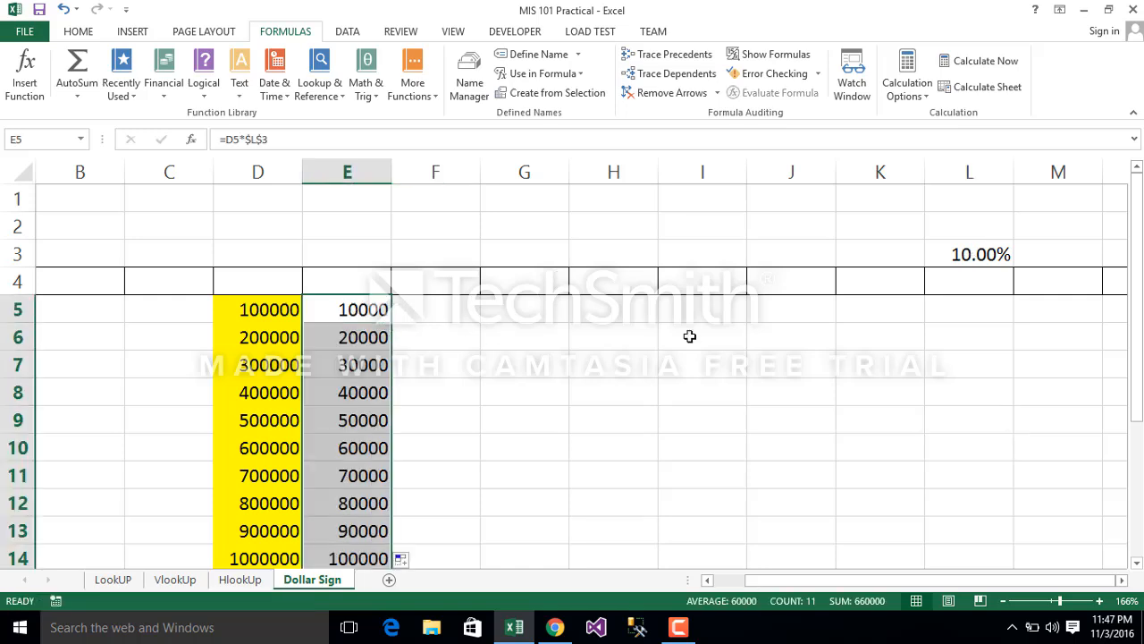
{"action": "left_click", "coordinate": [957, 260]}
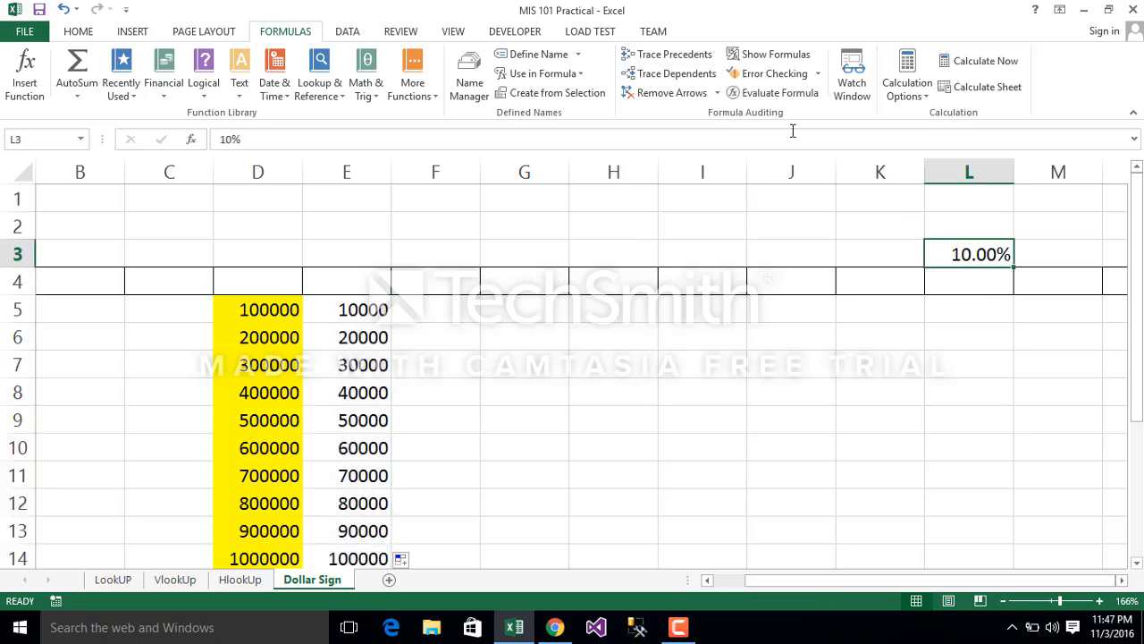
{"action": "left_click", "coordinate": [669, 75]}
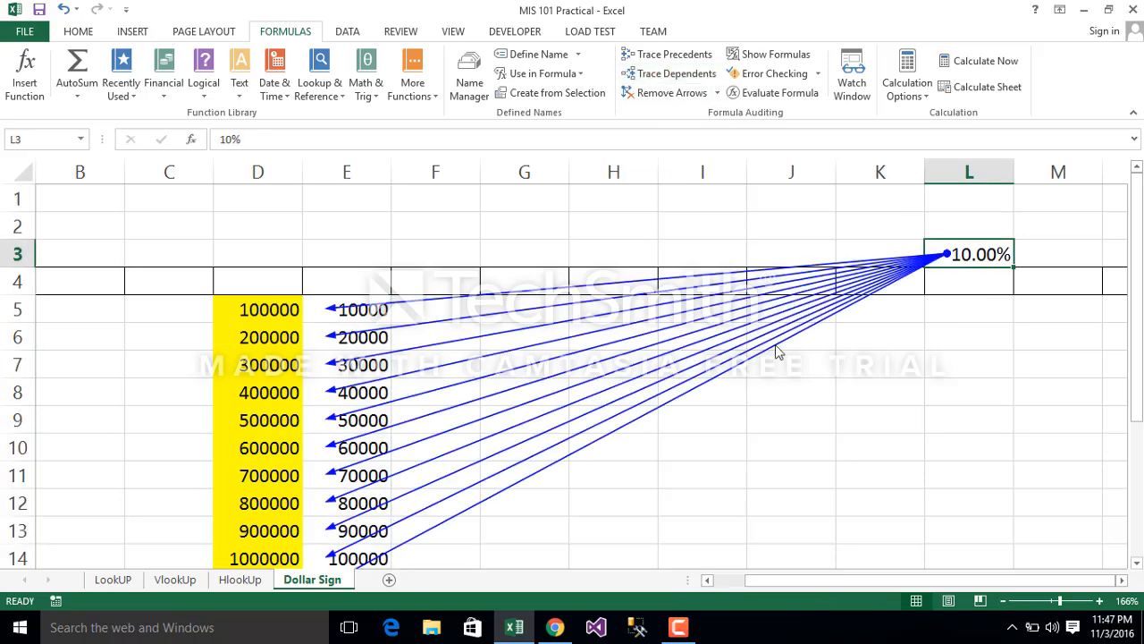
Step: Remove all borders from the whole of row 4
{"action": "left_click", "coordinate": [9, 280]}
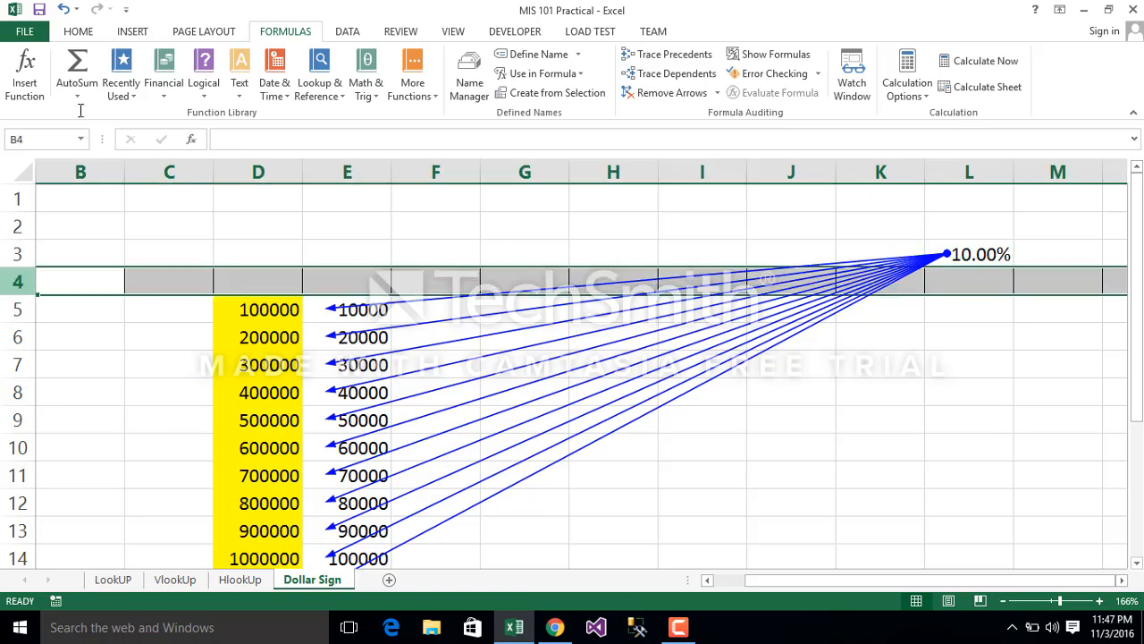
{"action": "left_click", "coordinate": [82, 34]}
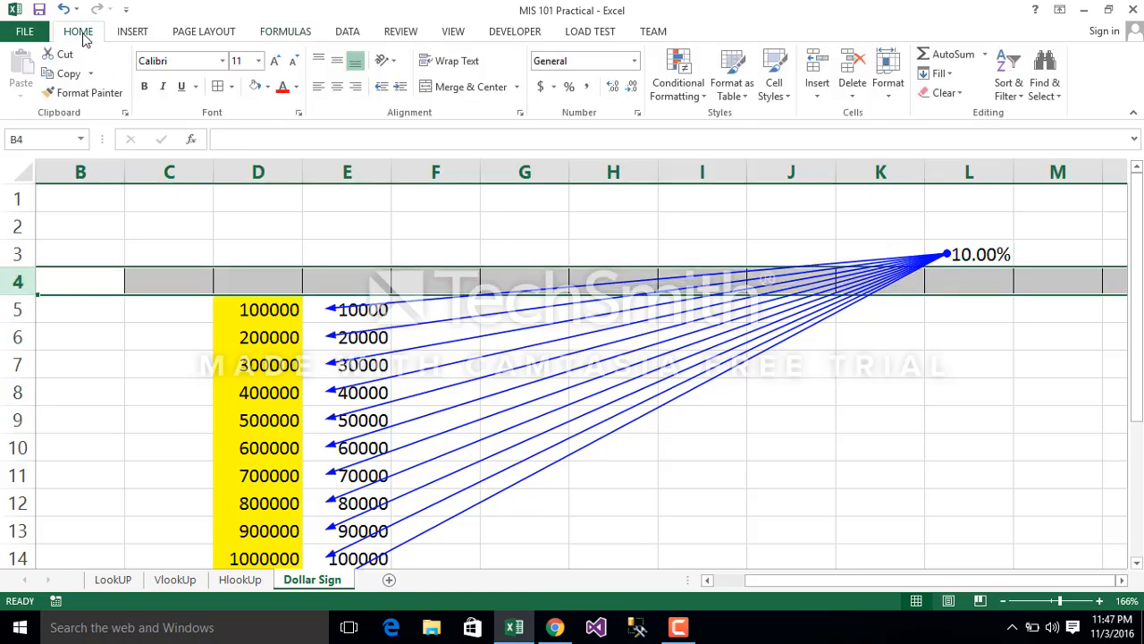
{"action": "left_click", "coordinate": [232, 87]}
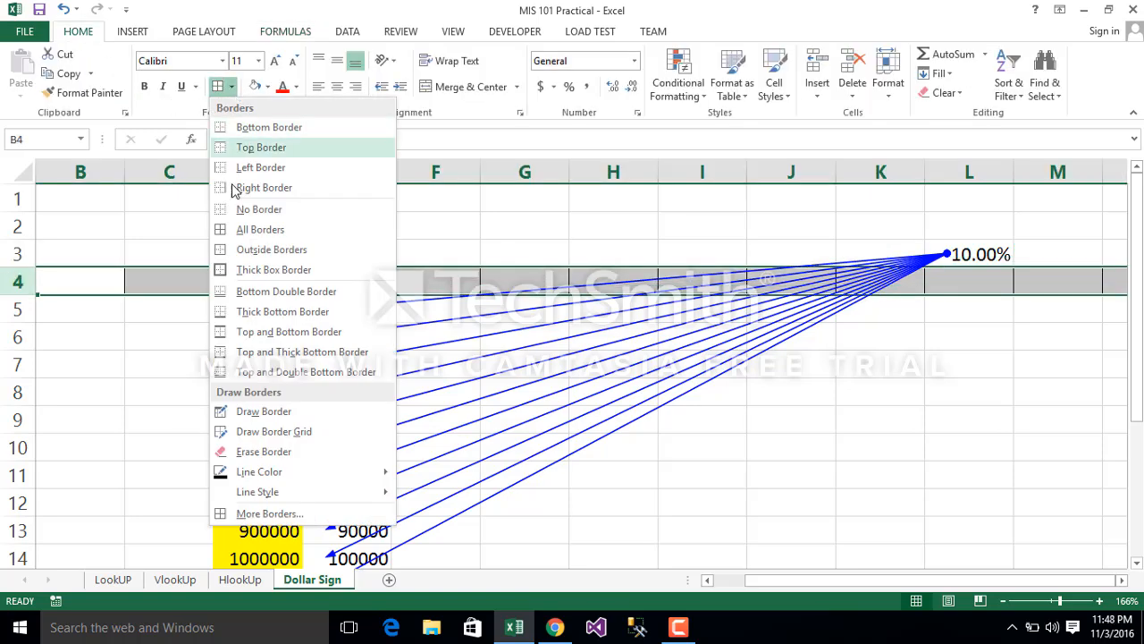
{"action": "left_click", "coordinate": [230, 211]}
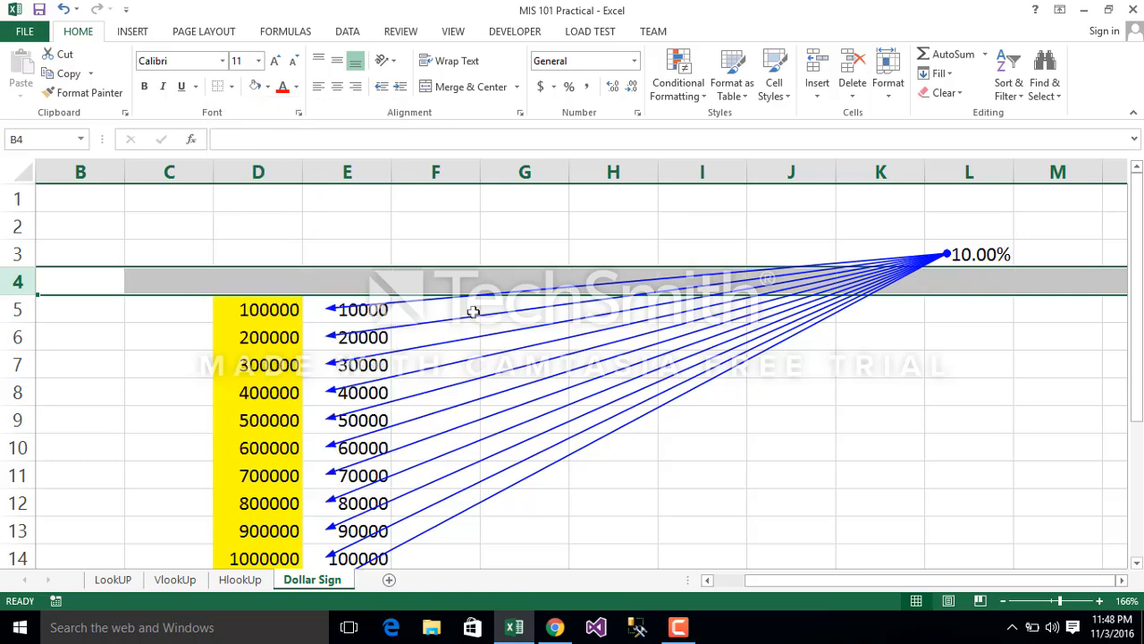
Step: Examine the trace arrows linking the rate in L3 to the formulas in E5:E15 and review the E5 formula
{"action": "double_click", "coordinate": [665, 392]}
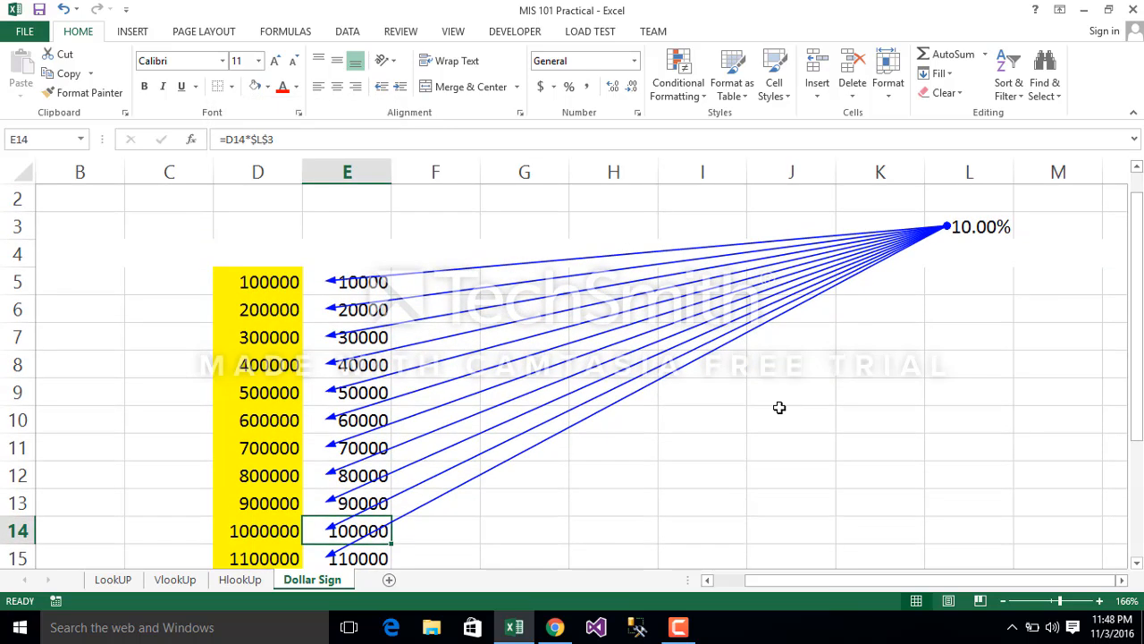
{"action": "left_click", "coordinate": [780, 408]}
{"action": "key", "text": "Down"}
{"action": "key", "text": "Down"}
{"action": "key", "text": "Down"}
{"action": "key", "text": "Down"}
{"action": "key", "text": "Down"}
{"action": "key", "text": "Down"}
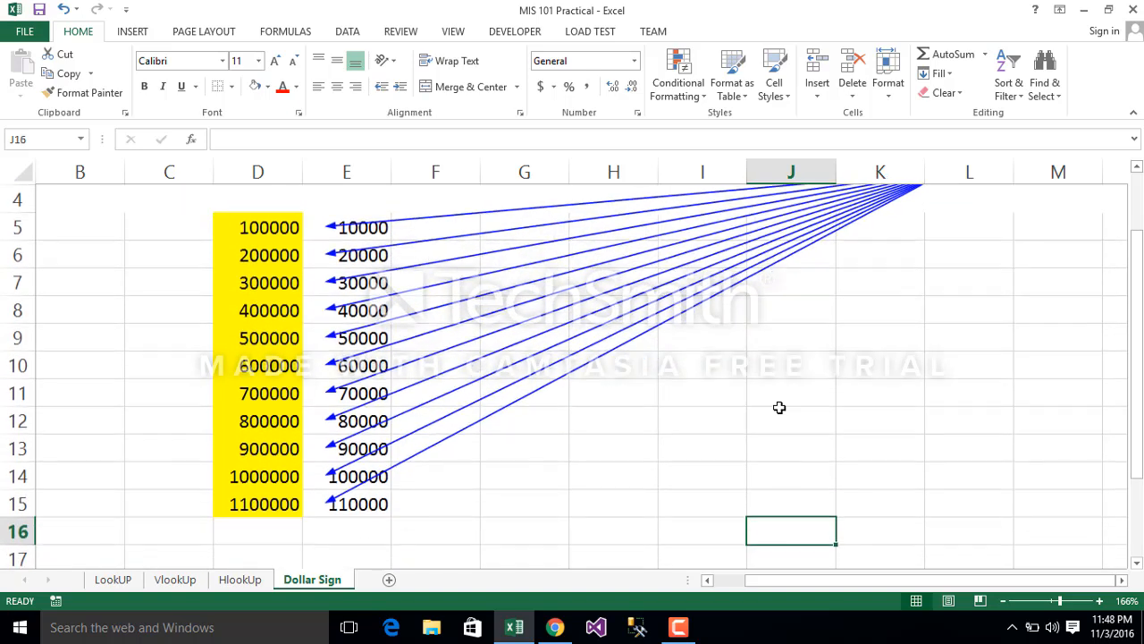
{"action": "key", "text": "Up"}
{"action": "key", "text": "Up"}
{"action": "key", "text": "Up"}
{"action": "key", "text": "Up"}
{"action": "key", "text": "Up"}
{"action": "key", "text": "Up"}
{"action": "key", "text": "Up"}
{"action": "key", "text": "Up"}
{"action": "key", "text": "Up"}
{"action": "key", "text": "Up"}
{"action": "key", "text": "Up"}
{"action": "key", "text": "Up"}
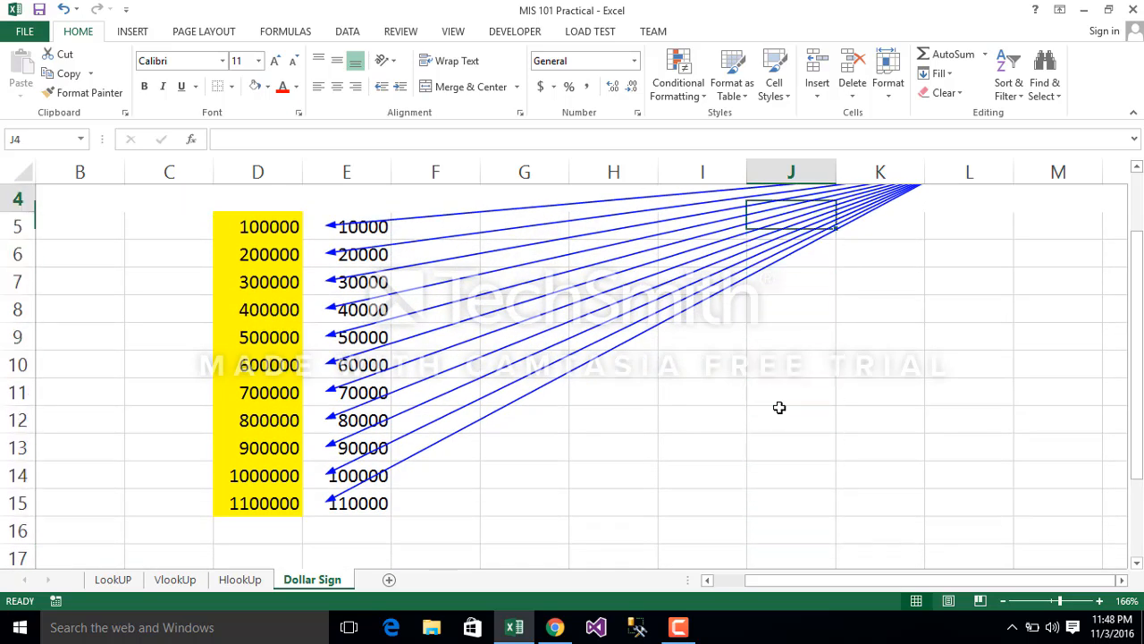
{"action": "key", "text": "Up"}
{"action": "key", "text": "Up"}
{"action": "left_click", "coordinate": [972, 225]}
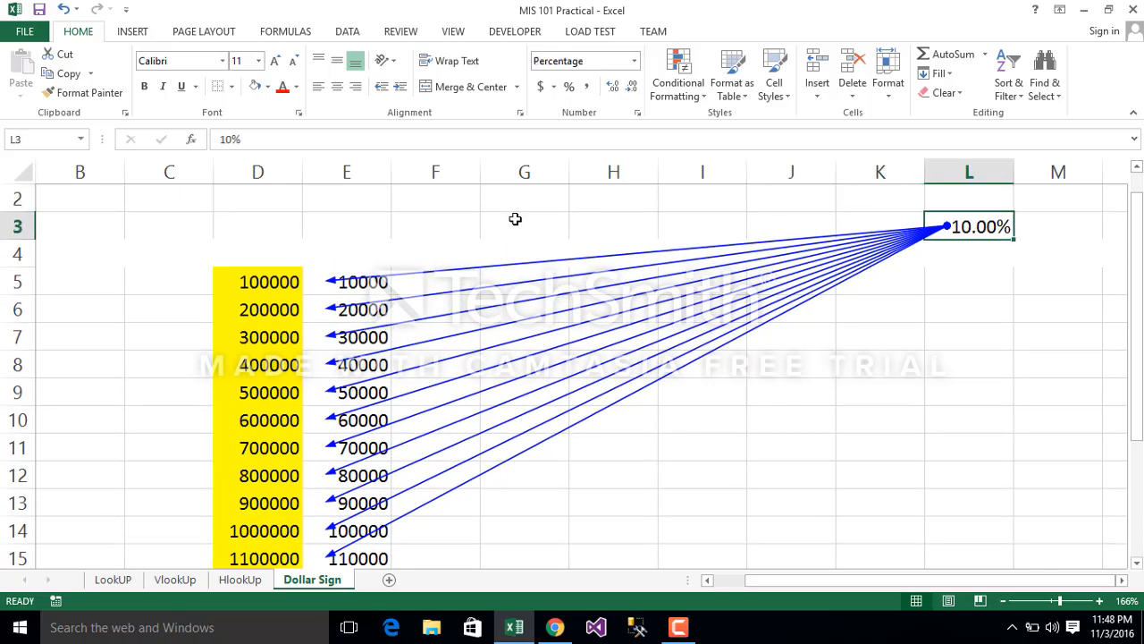
{"action": "left_click", "coordinate": [366, 274]}
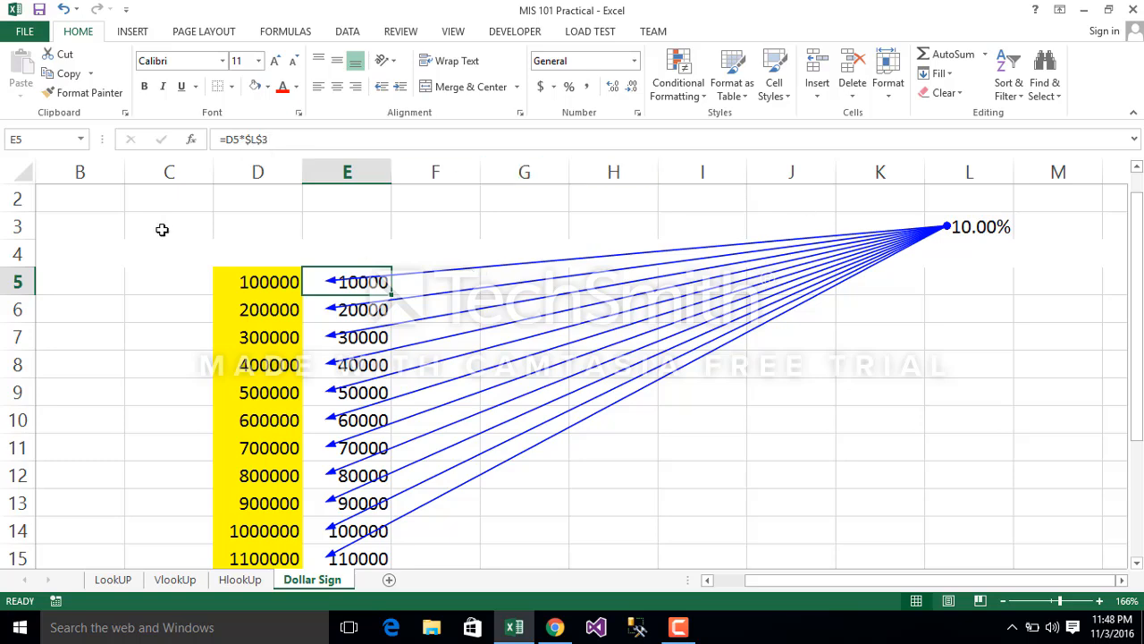
Step: Apply all borders to the whole of rows 3 to 5
{"action": "left_click_drag", "start_coordinate": [18, 226], "coordinate": [20, 284]}
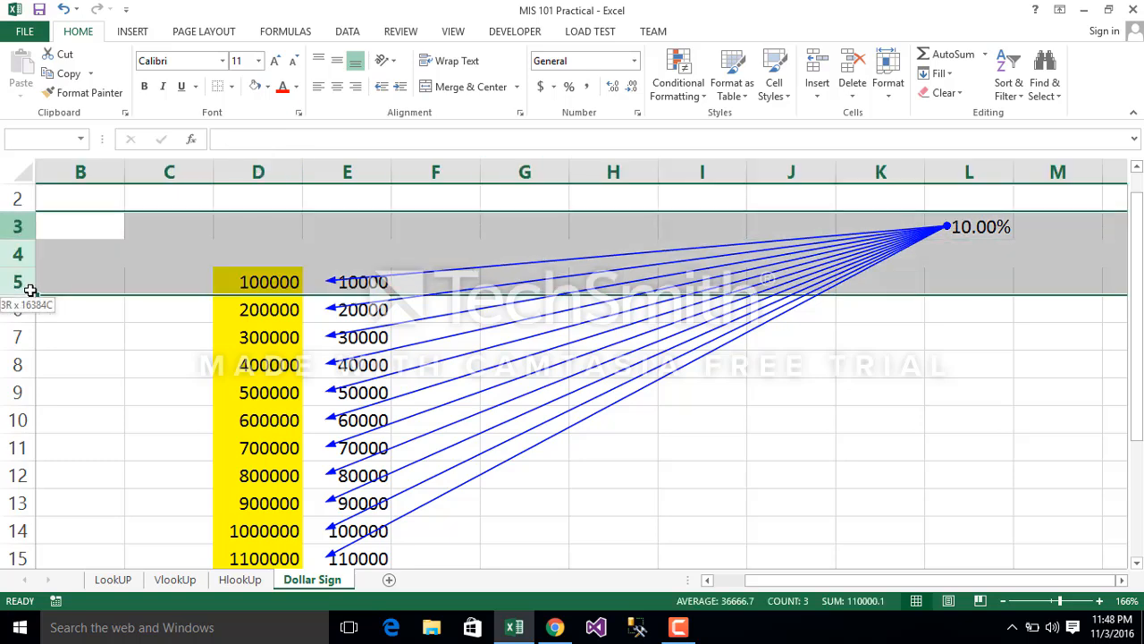
{"action": "left_click", "coordinate": [230, 87]}
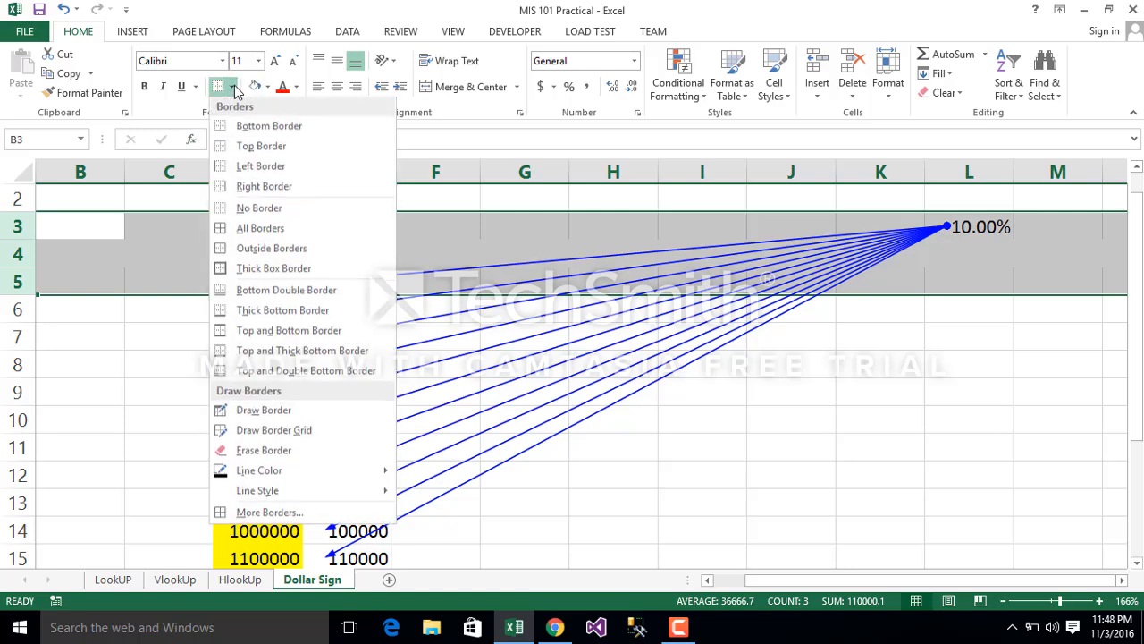
{"action": "left_click", "coordinate": [238, 229]}
{"action": "left_click", "coordinate": [628, 343]}
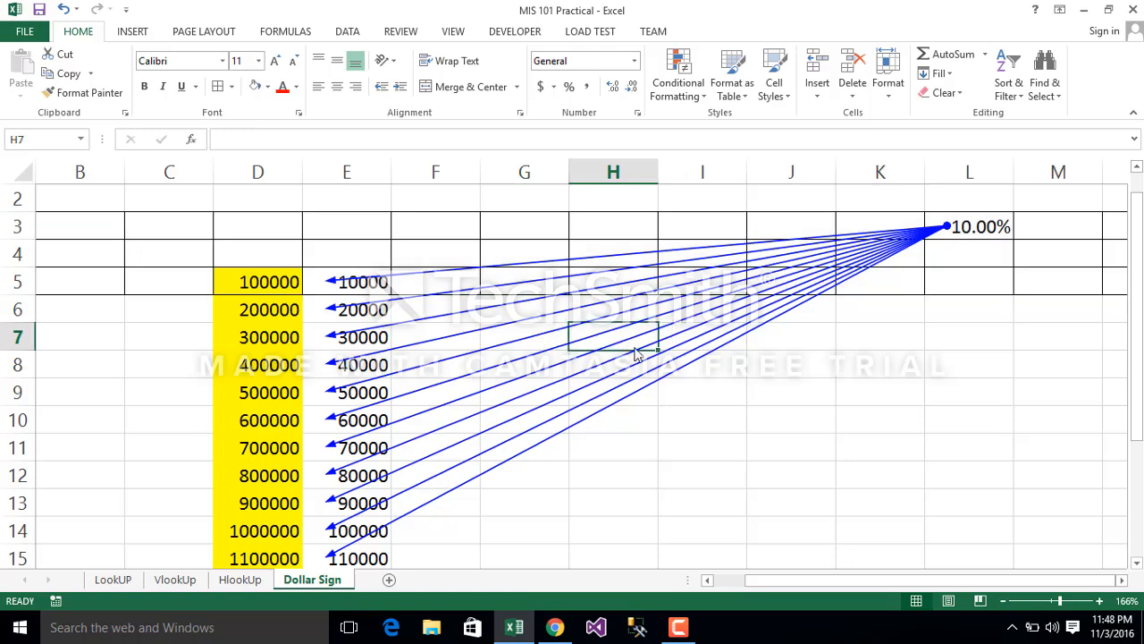
{"action": "left_click", "coordinate": [771, 345]}
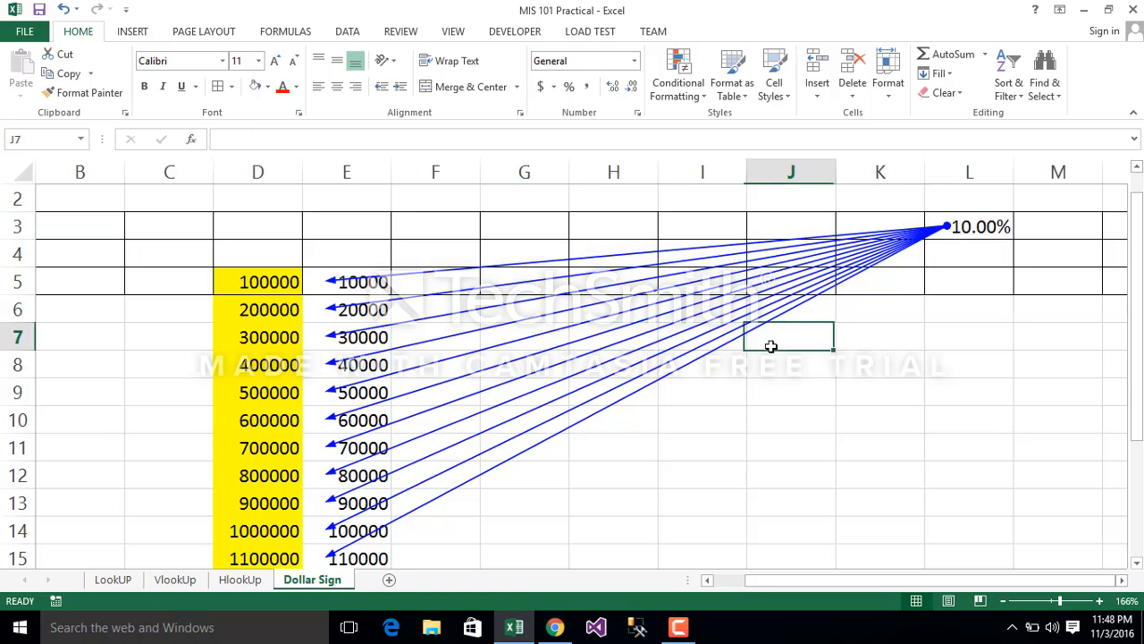
{"action": "left_click", "coordinate": [957, 224]}
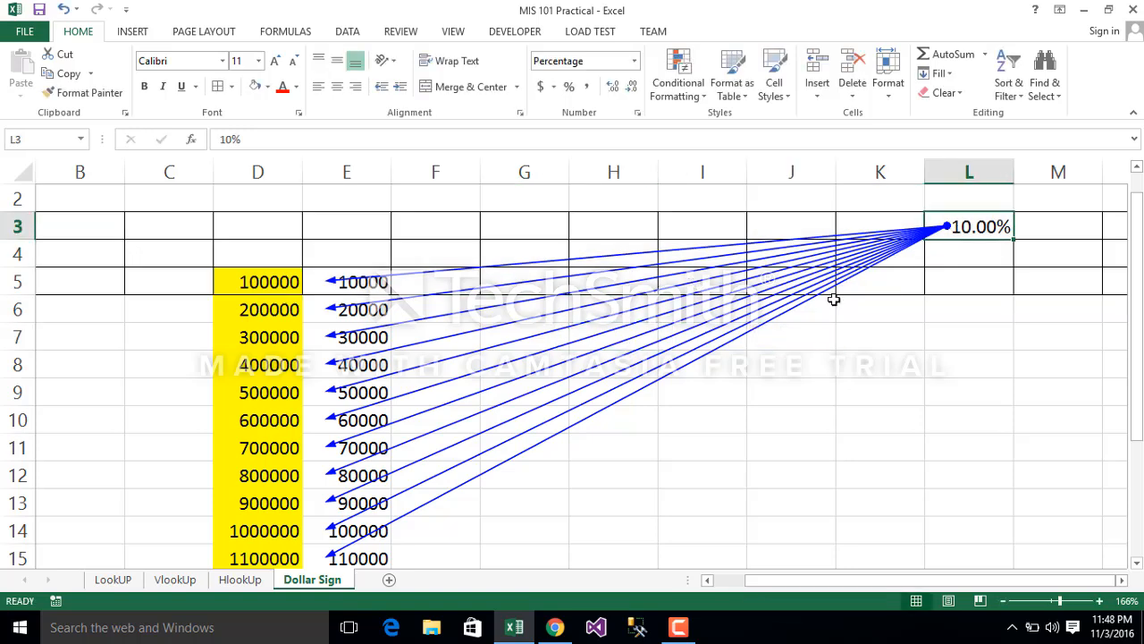
Step: Review the formula in E5 and remove all the trace arrows from the sheet
{"action": "left_click", "coordinate": [395, 282]}
{"action": "left_click", "coordinate": [346, 272]}
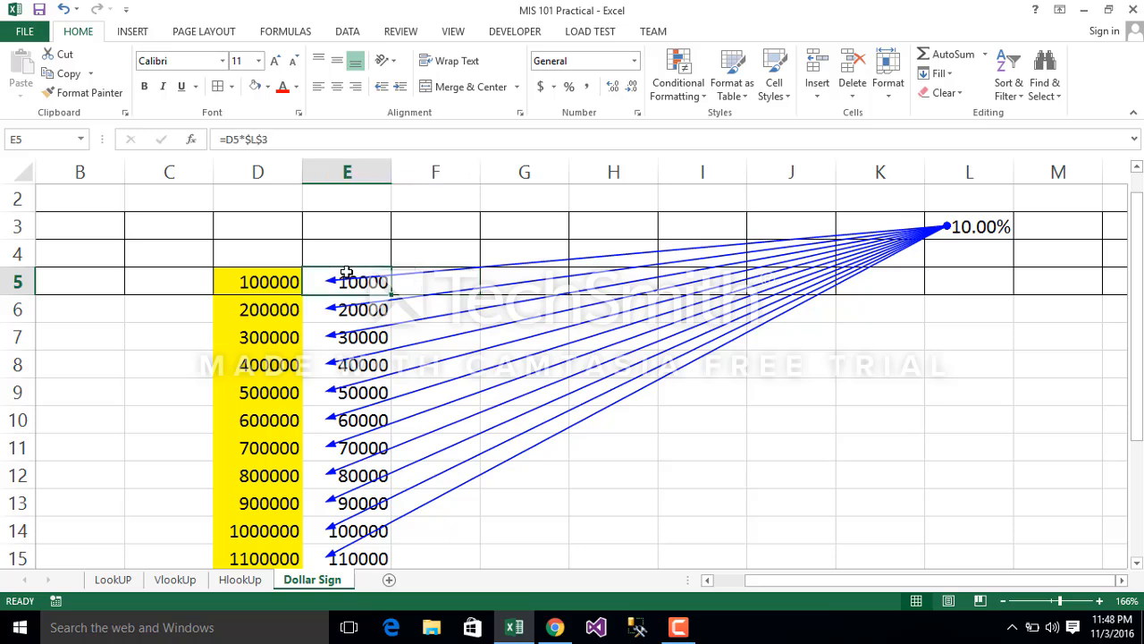
{"action": "left_click", "coordinate": [257, 138]}
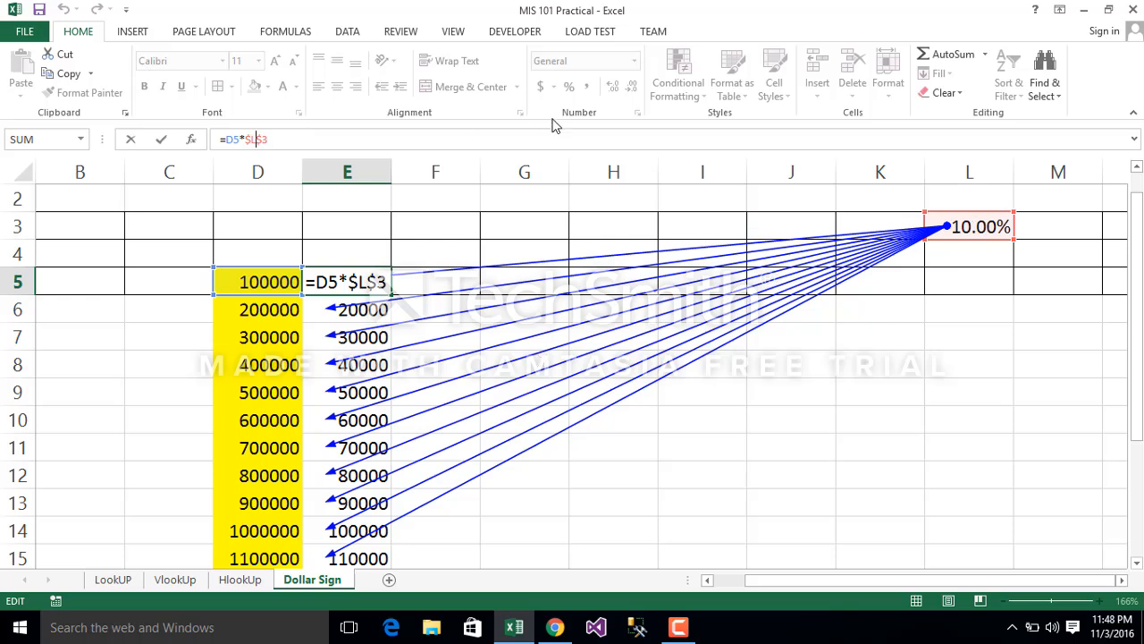
{"action": "left_click", "coordinate": [286, 34]}
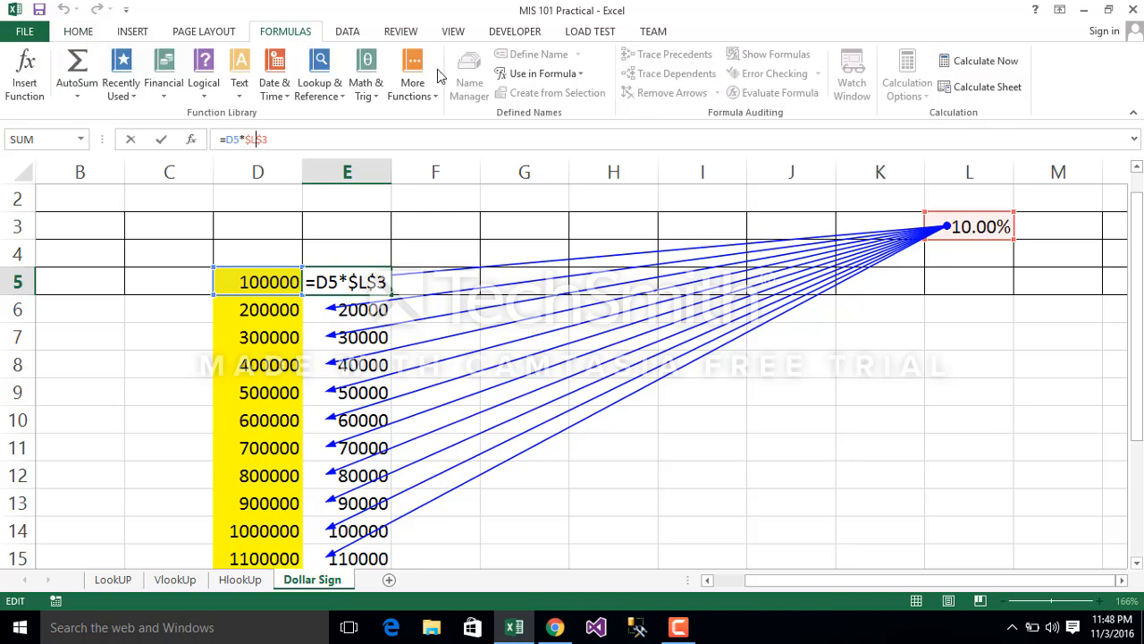
{"action": "left_click", "coordinate": [581, 303]}
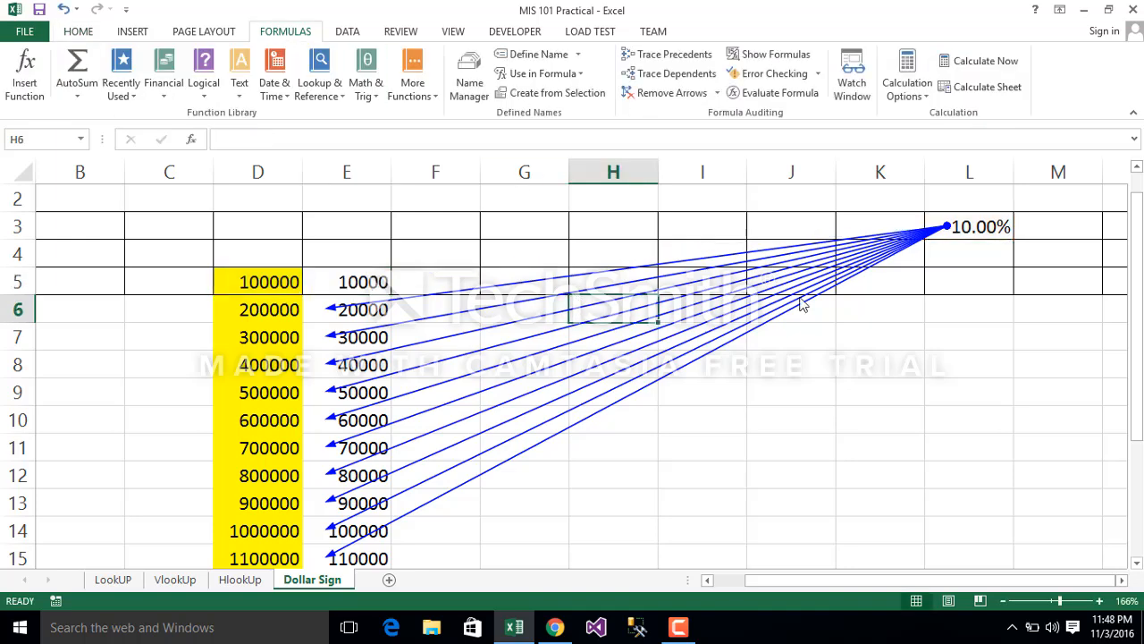
{"action": "left_click", "coordinate": [651, 93]}
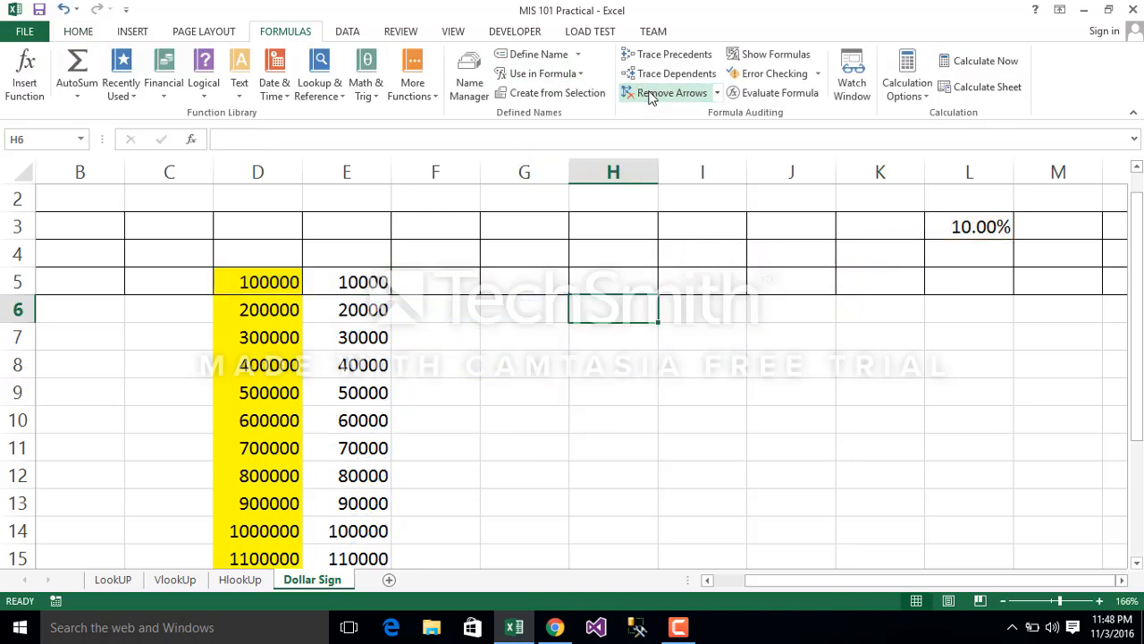
Step: Clear the contents of the formula cells E5:E15
{"action": "left_click", "coordinate": [372, 278]}
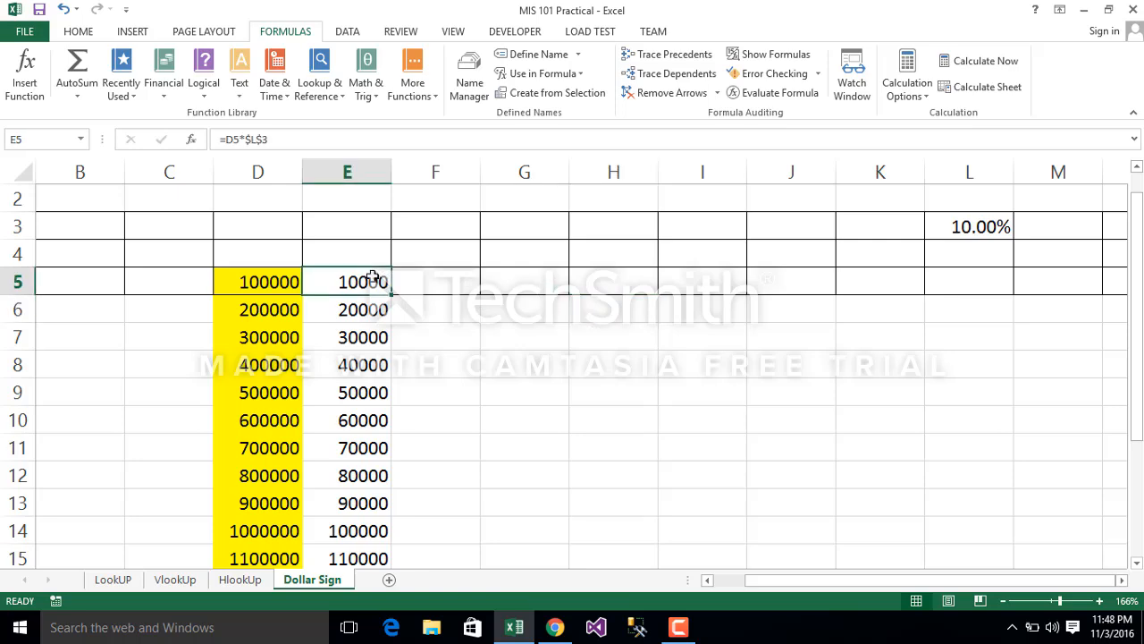
{"action": "key", "text": "shift+Down"}
{"action": "key", "text": "shift+Down"}
{"action": "key", "text": "shift+Down"}
{"action": "key", "text": "shift+Down"}
{"action": "key", "text": "shift+Down"}
{"action": "key", "text": "shift+Down"}
{"action": "key", "text": "shift+Down"}
{"action": "key", "text": "shift+Down"}
{"action": "key", "text": "shift+Down"}
{"action": "key", "text": "shift+Down"}
{"action": "key", "text": "shift+Down"}
{"action": "key", "text": "shift+Down"}
{"action": "key", "text": "shift+Down"}
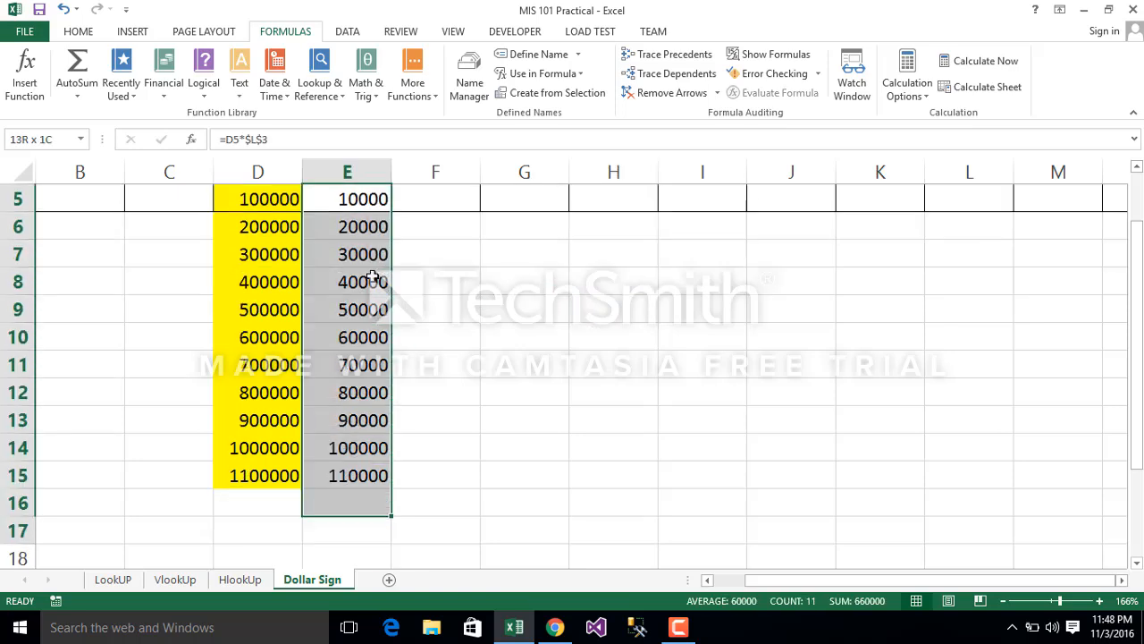
{"action": "key", "text": "shift+Up"}
{"action": "key", "text": "shift+Up"}
{"action": "key", "text": "shift+Up"}
{"action": "key", "text": "shift+Up"}
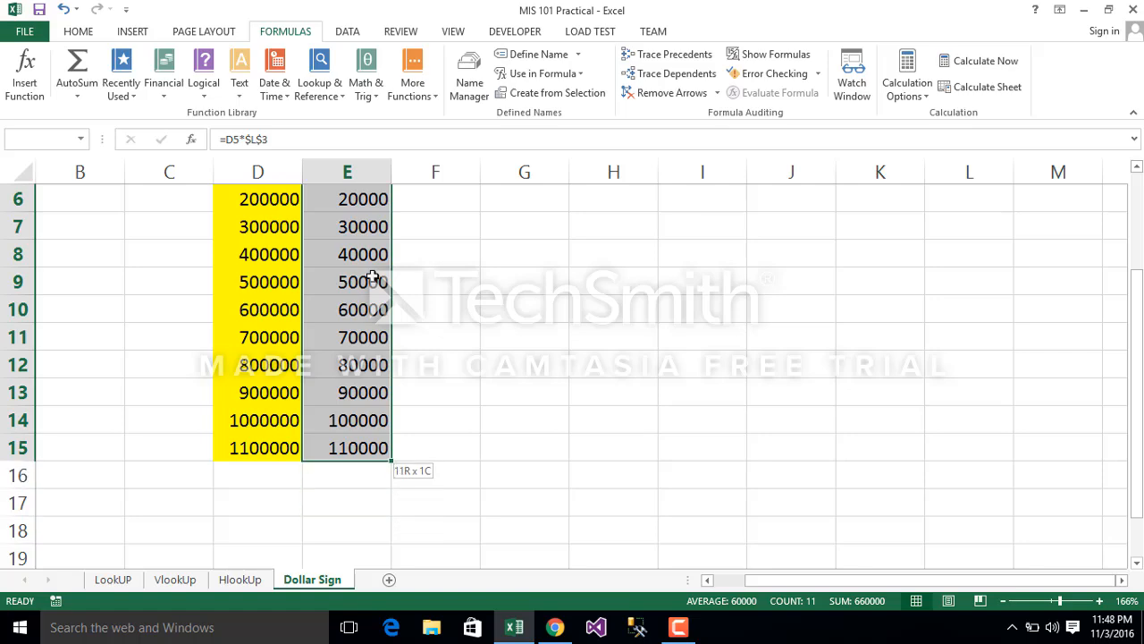
{"action": "key", "text": "shift+Down"}
{"action": "right_click", "coordinate": [372, 278]}
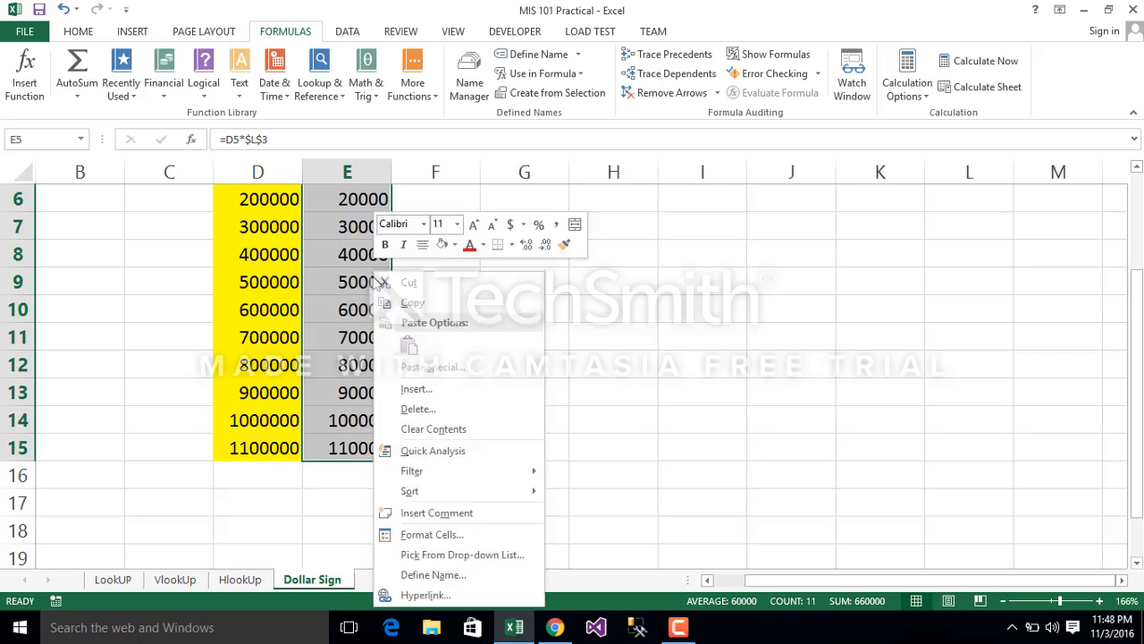
{"action": "left_click", "coordinate": [439, 429]}
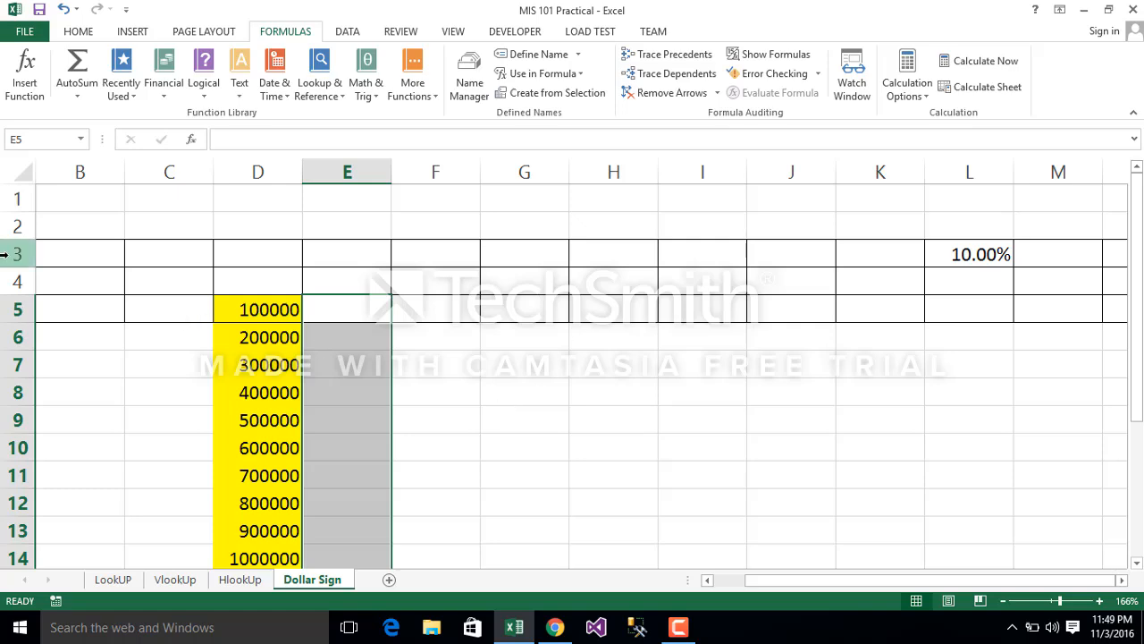
Step: Set the whole of rows 3 to 5 to No Fill
{"action": "left_click_drag", "start_coordinate": [5, 255], "coordinate": [18, 312]}
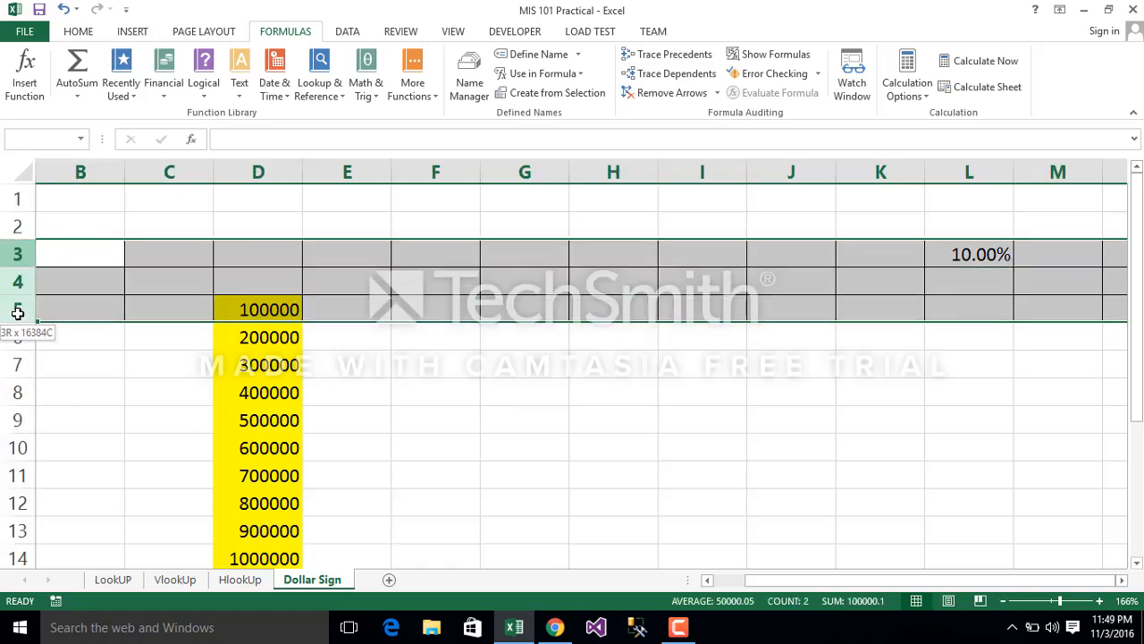
{"action": "left_click", "coordinate": [79, 32]}
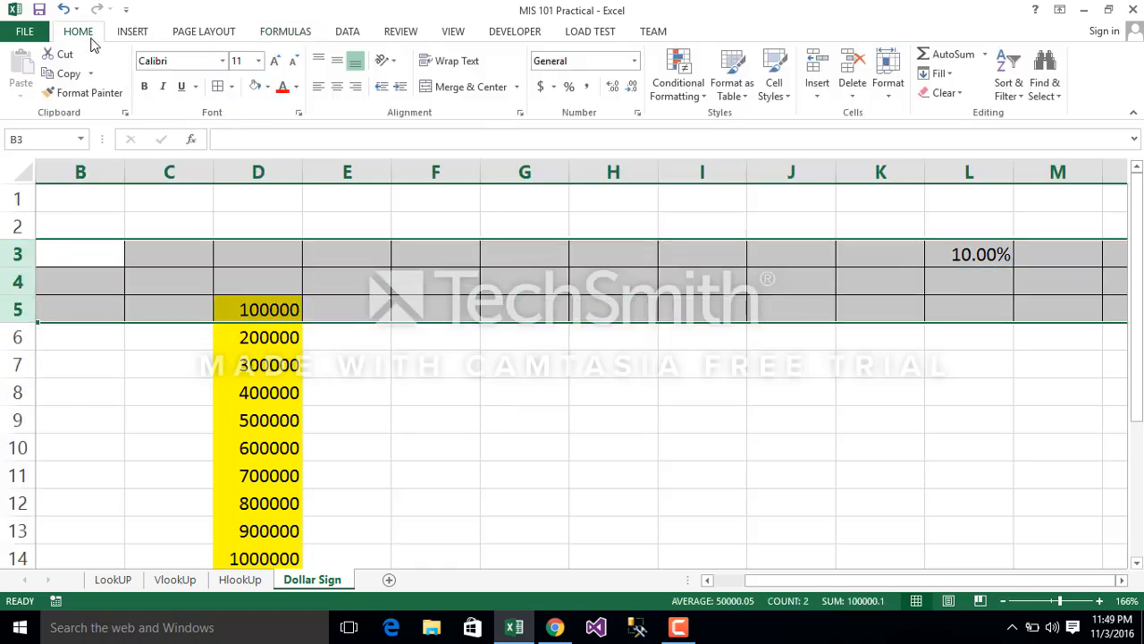
{"action": "left_click", "coordinate": [230, 87]}
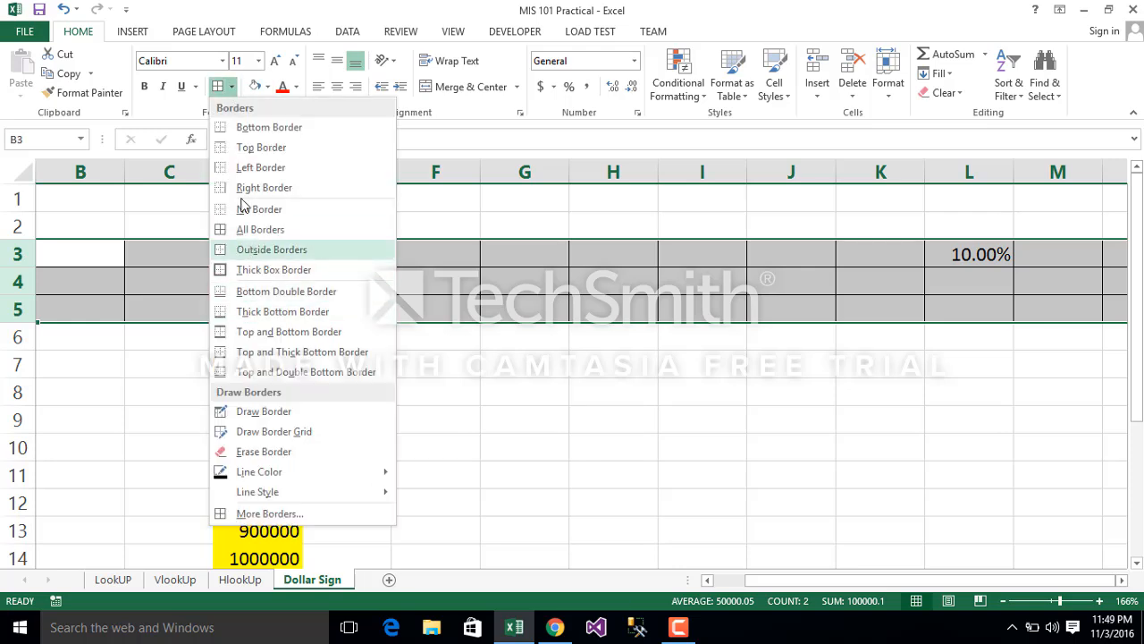
{"action": "left_click", "coordinate": [152, 107]}
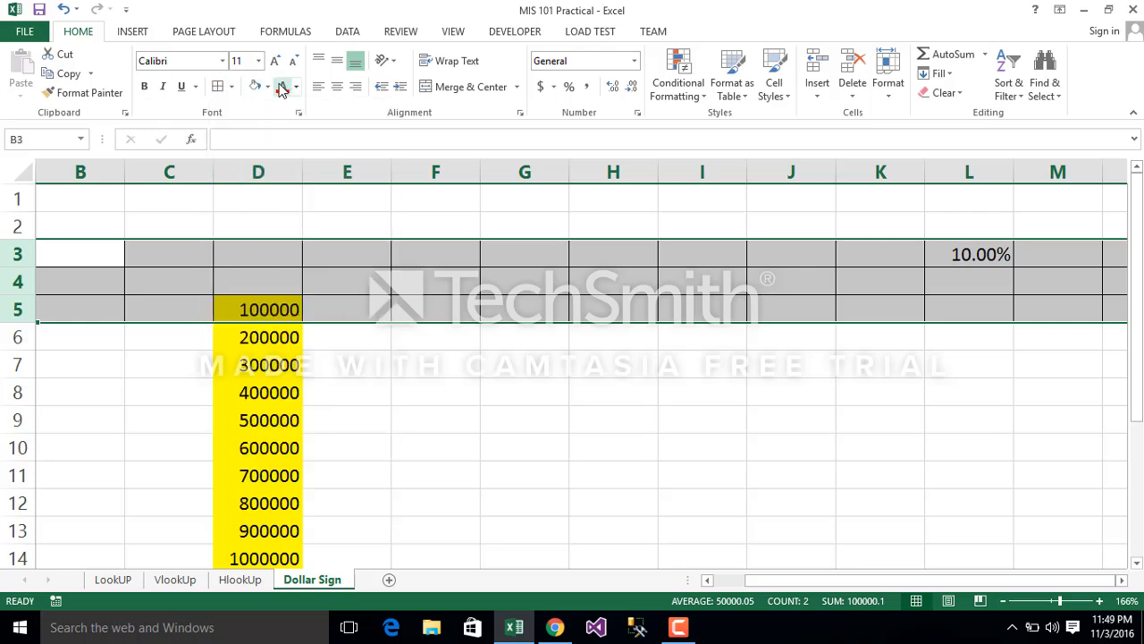
{"action": "left_click", "coordinate": [269, 87]}
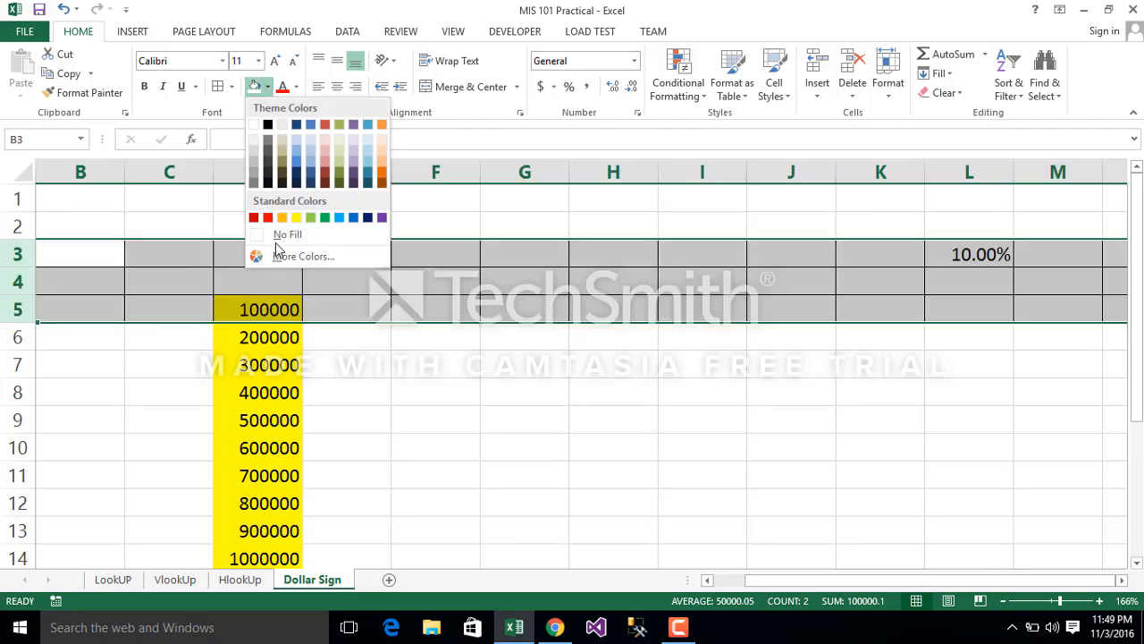
{"action": "left_click", "coordinate": [276, 240]}
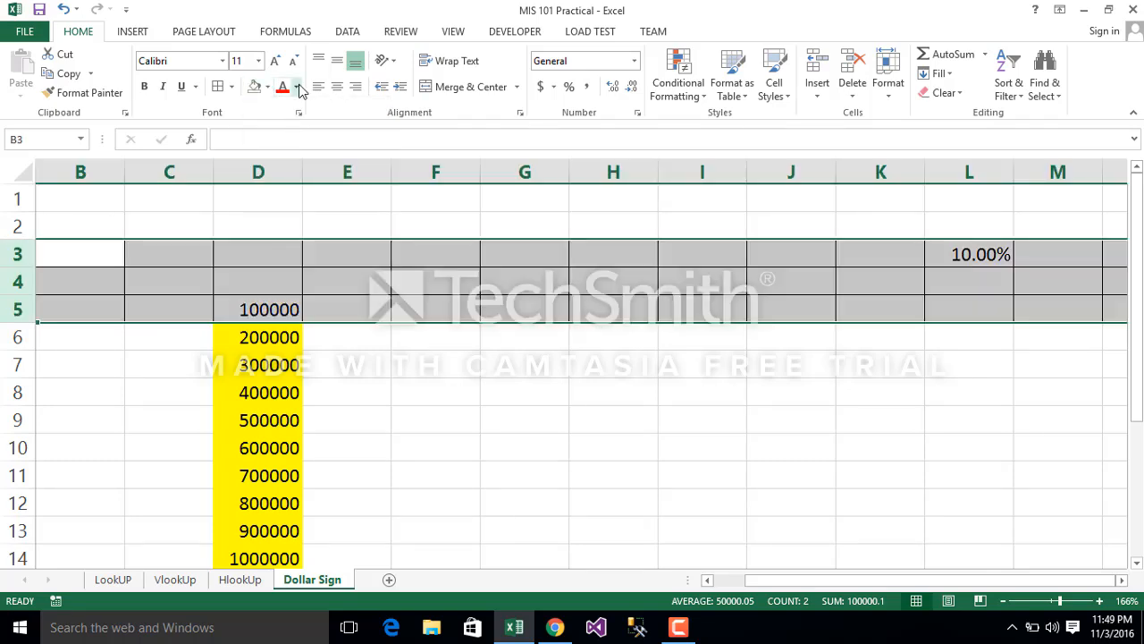
{"action": "left_click", "coordinate": [411, 314]}
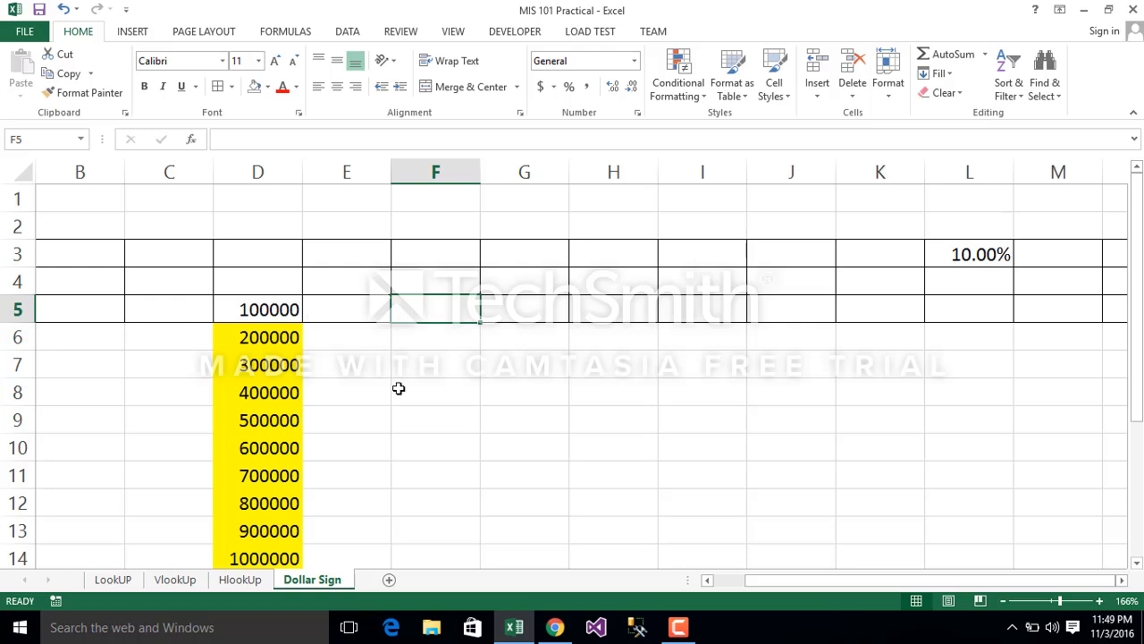
Step: Enter the rates .1 in E4 and .20 in F4 above the calculation area
{"action": "left_click", "coordinate": [304, 396]}
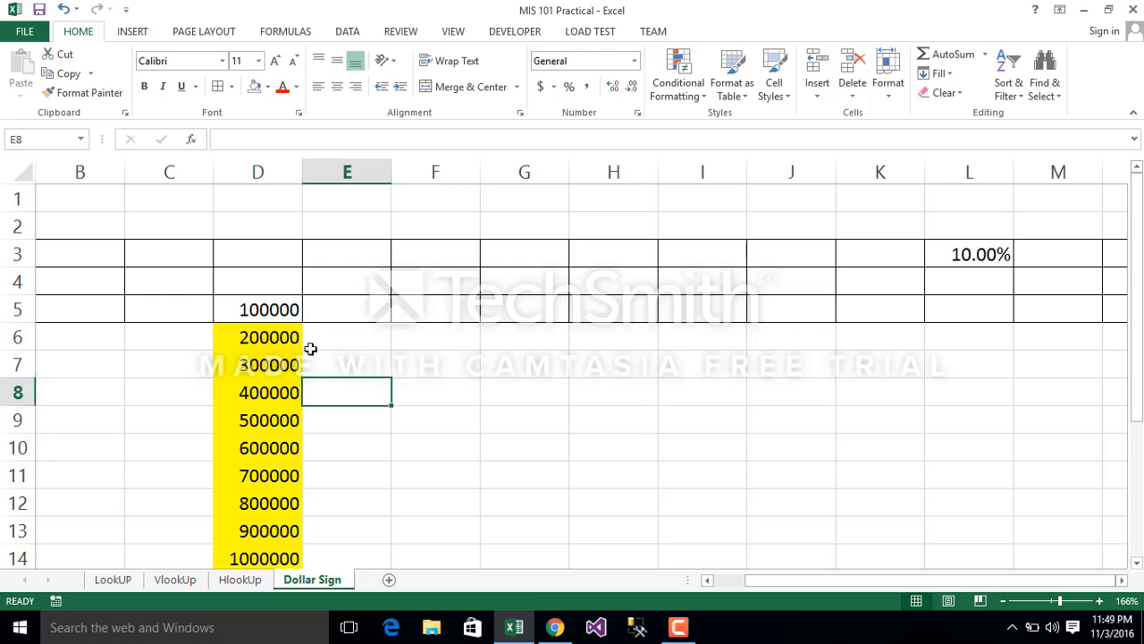
{"action": "left_click", "coordinate": [326, 288]}
{"action": "type", "text": "0.1"}
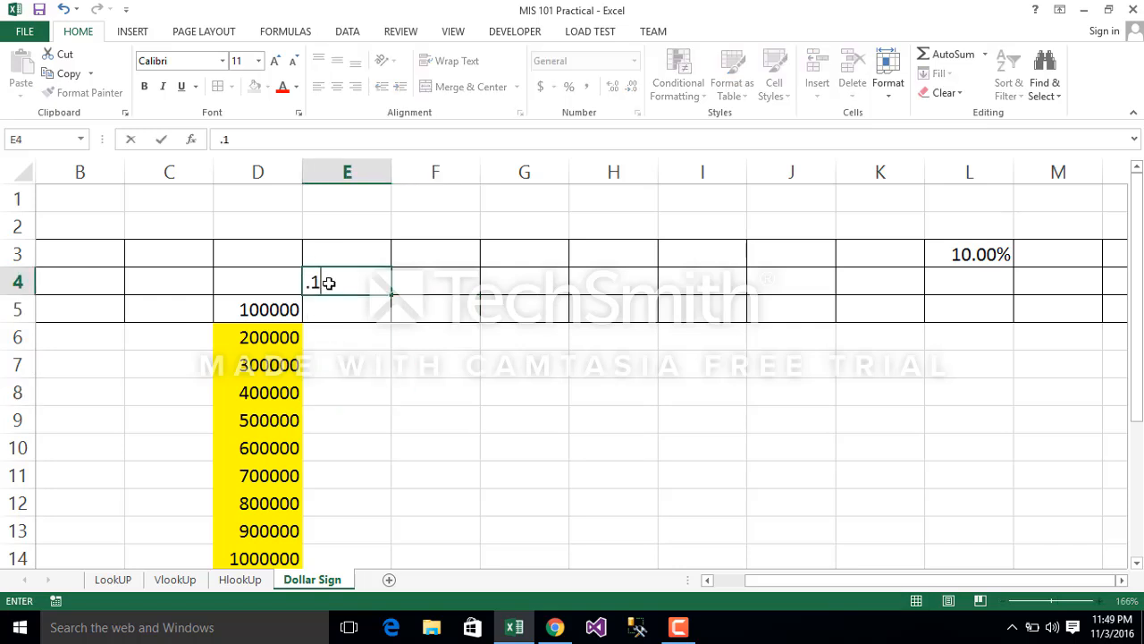
{"action": "key", "text": "Return"}
{"action": "left_click", "coordinate": [422, 283]}
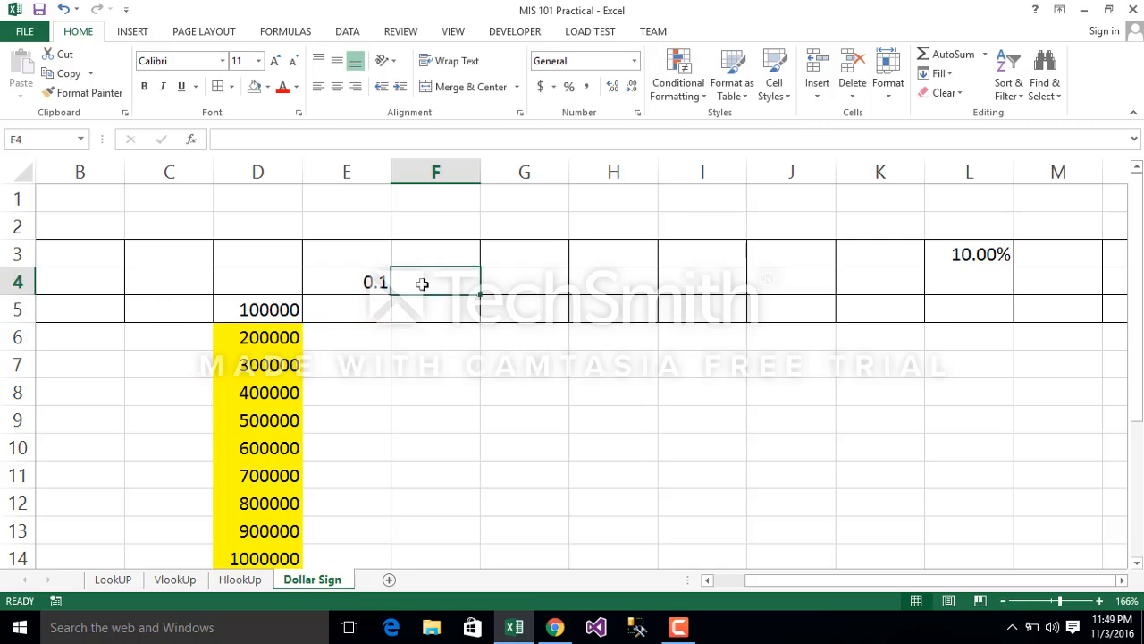
{"action": "type", "text": ".20"}
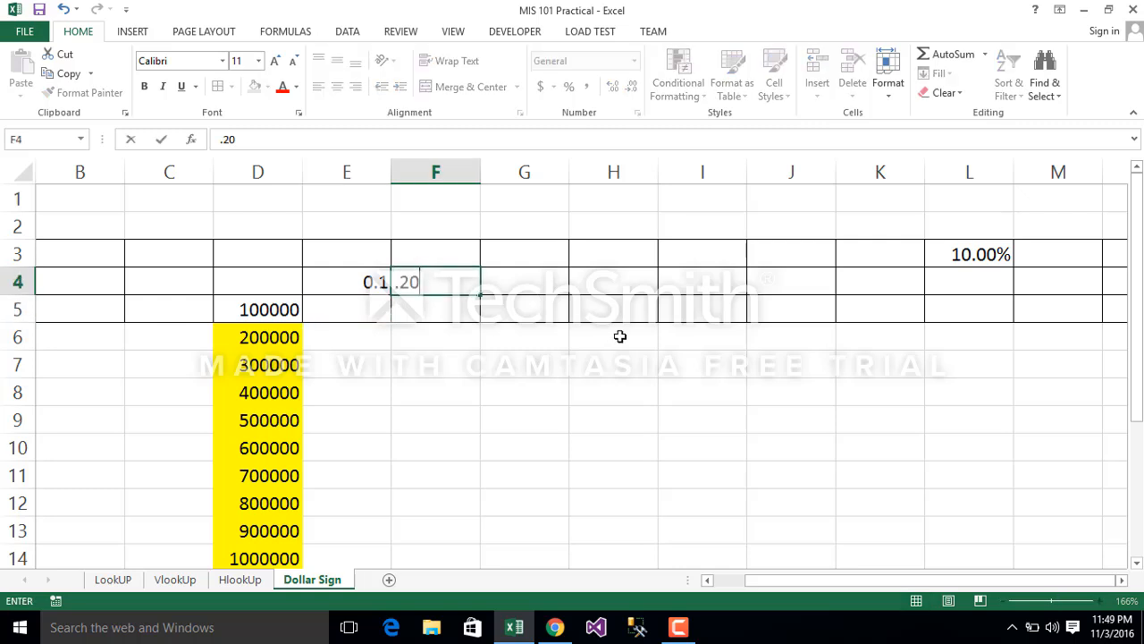
{"action": "left_click", "coordinate": [618, 334]}
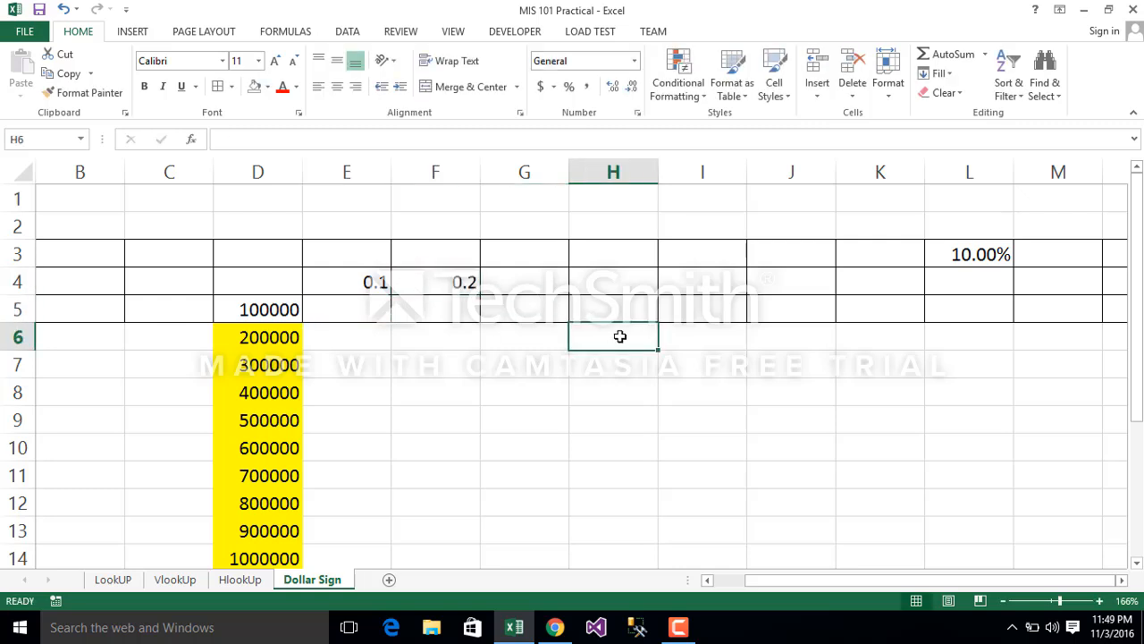
Step: Try to extend only the E4 rate across to G4 as a fill series
{"action": "left_click", "coordinate": [367, 281]}
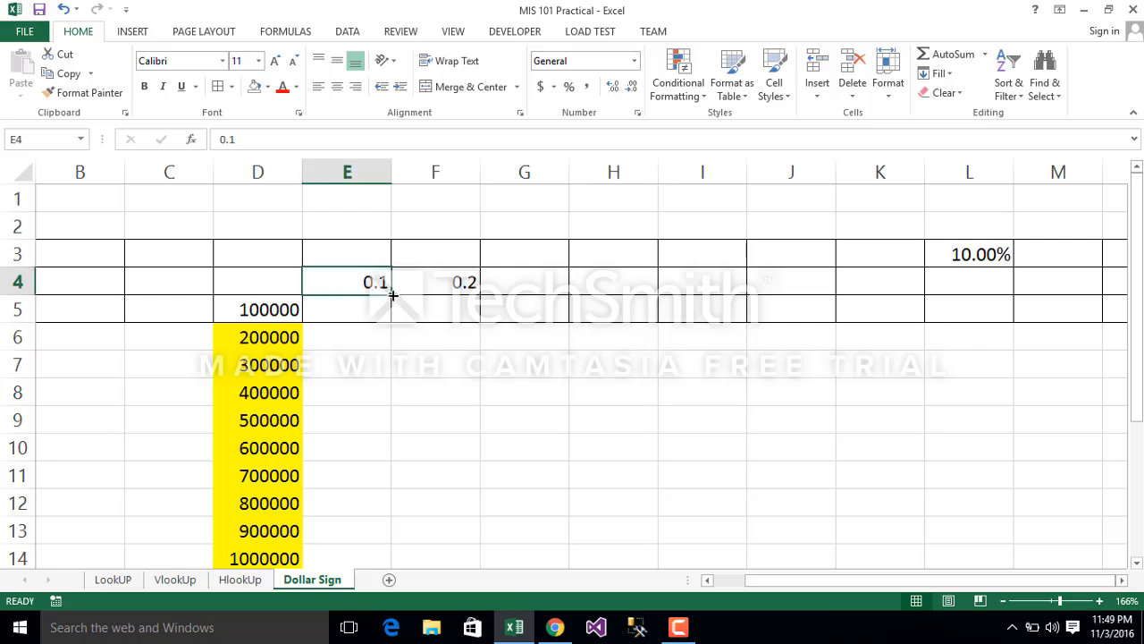
{"action": "left_click_drag", "start_coordinate": [392, 295], "coordinate": [597, 307]}
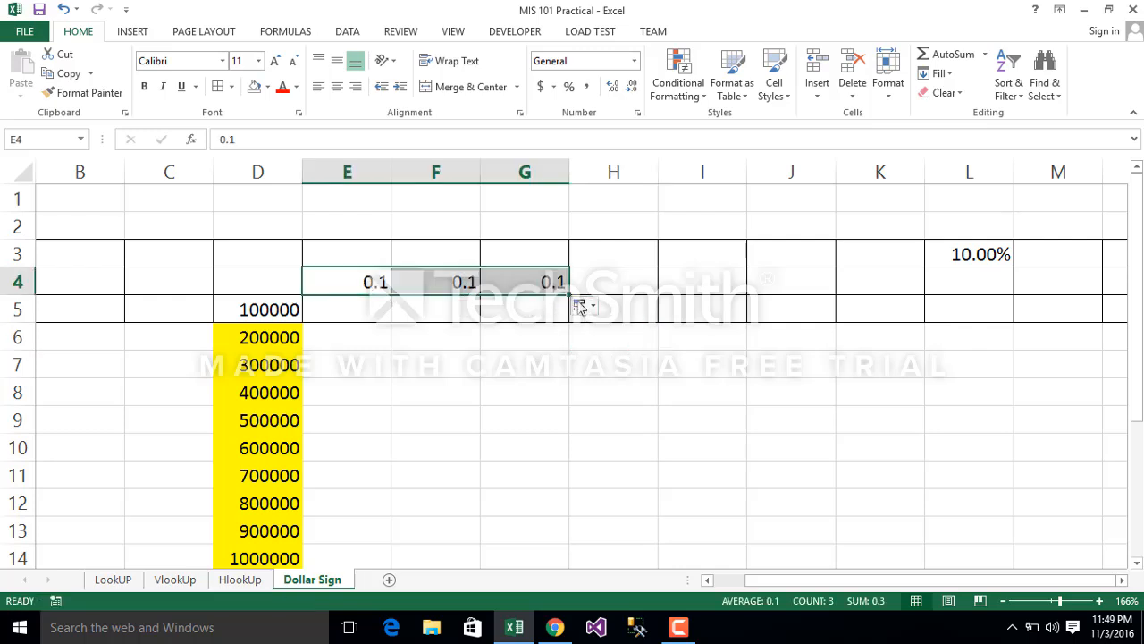
{"action": "left_click", "coordinate": [583, 305]}
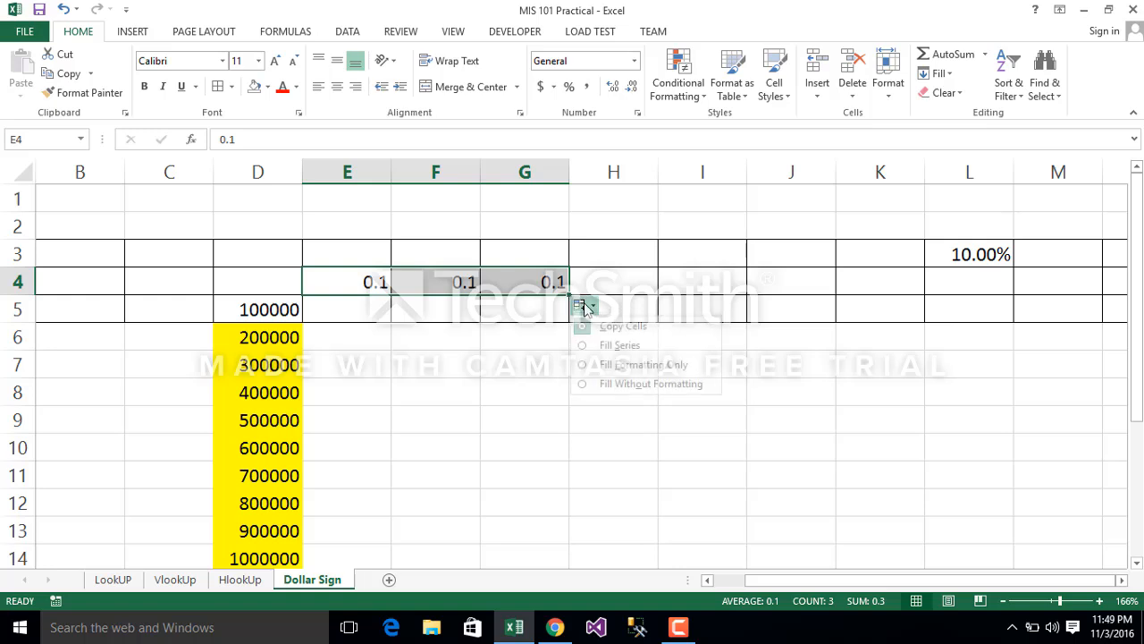
{"action": "left_click", "coordinate": [595, 342]}
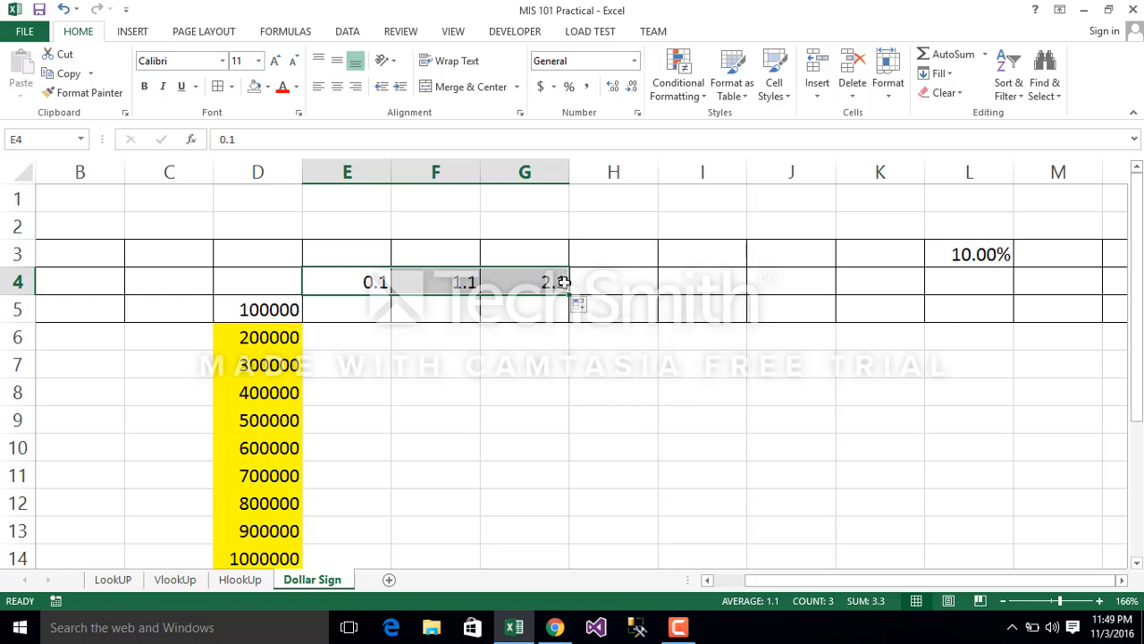
Step: Clear the filled values from F4 and G4
{"action": "left_click", "coordinate": [457, 282]}
{"action": "key", "text": "BackSpace"}
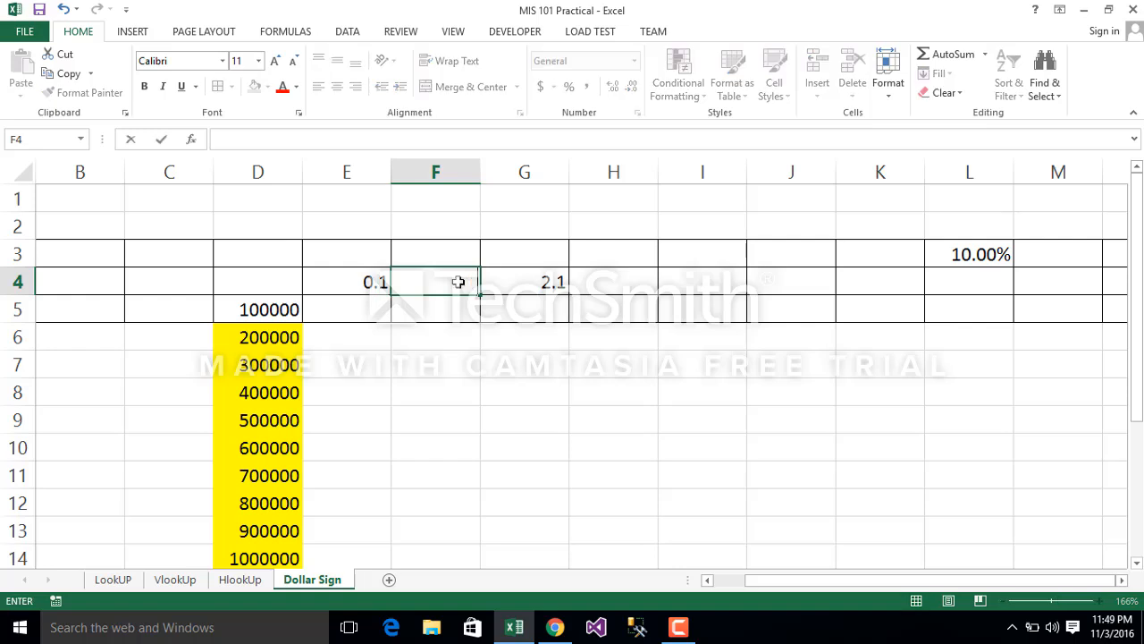
{"action": "left_click", "coordinate": [519, 274]}
{"action": "key", "text": "BackSpace"}
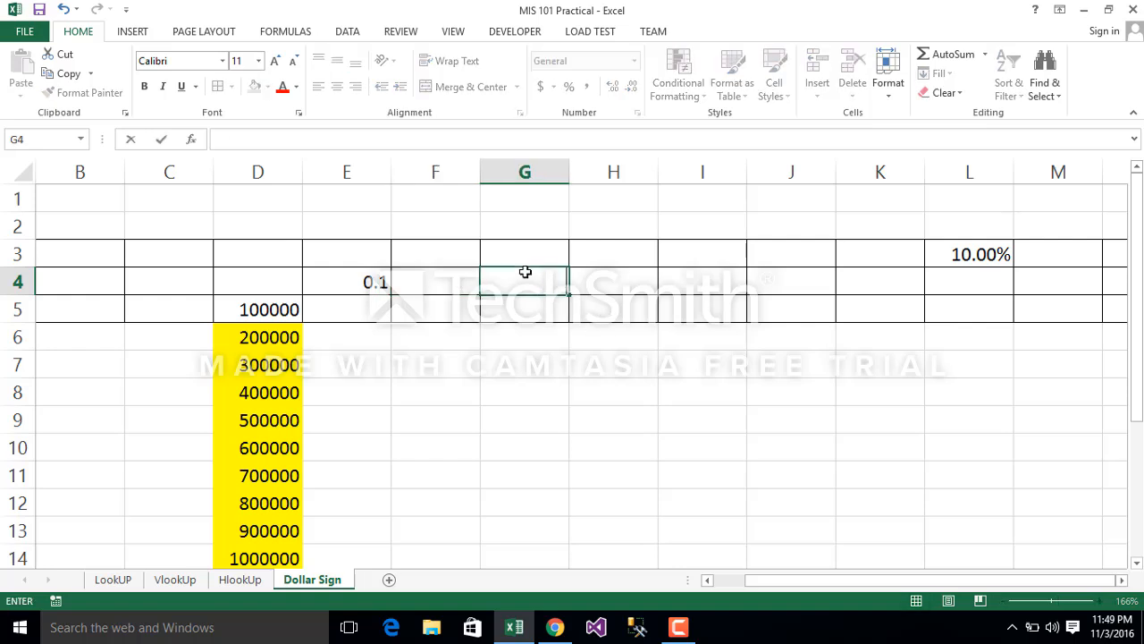
Step: Enter .20 in F4 and extend the E4:F4 pattern across row 4 to J4
{"action": "left_click", "coordinate": [441, 287]}
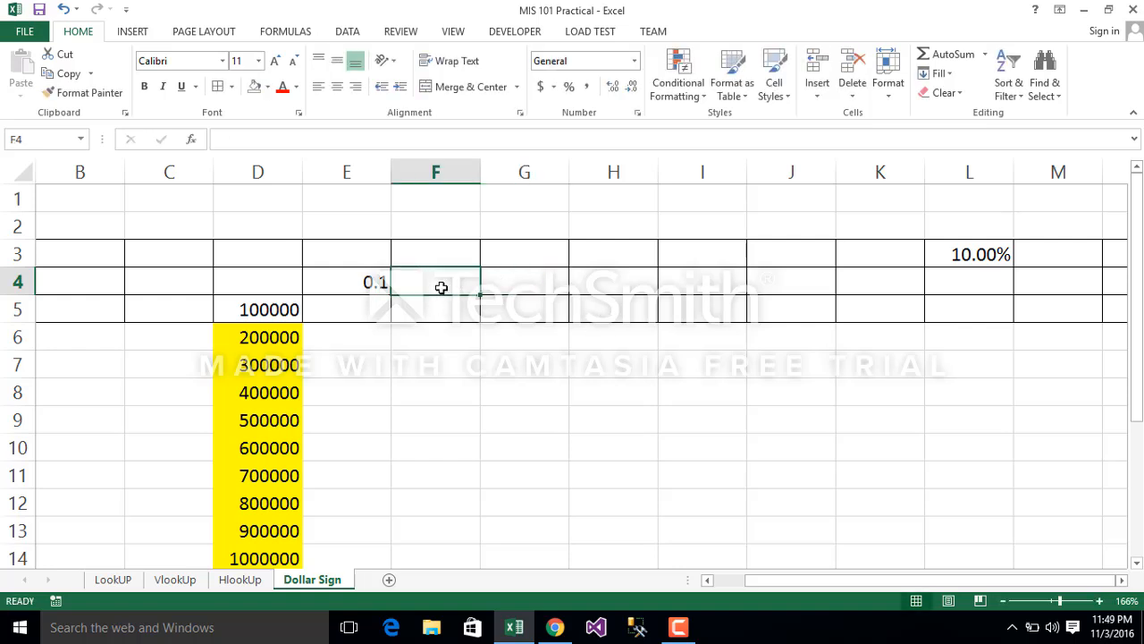
{"action": "type", "text": ".20"}
{"action": "left_click", "coordinate": [614, 384]}
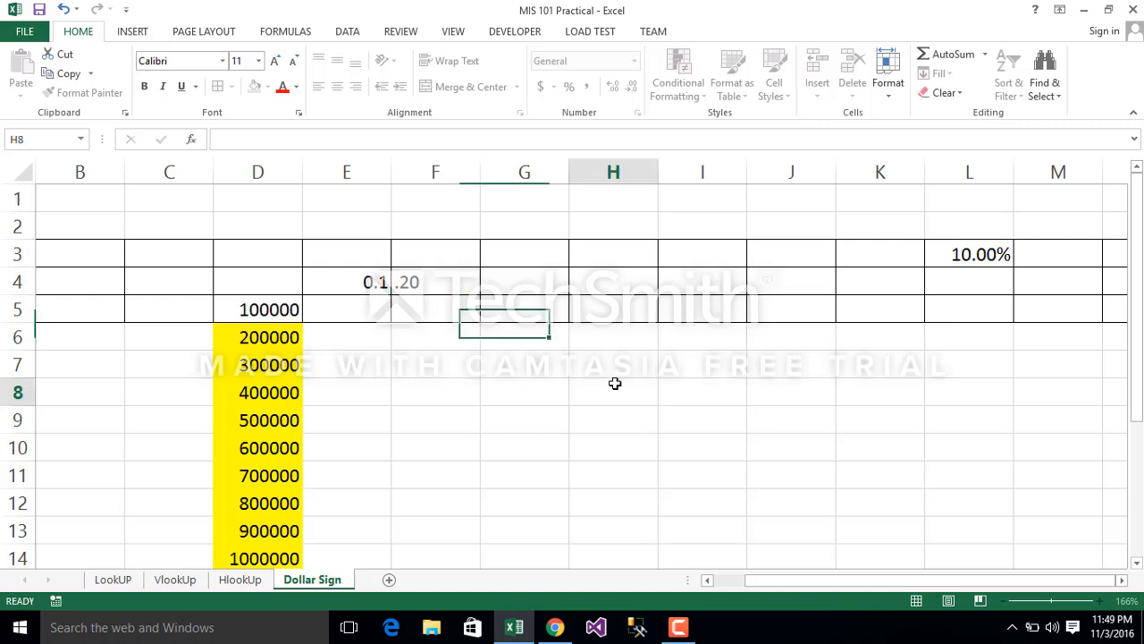
{"action": "left_click_drag", "start_coordinate": [365, 278], "coordinate": [858, 313]}
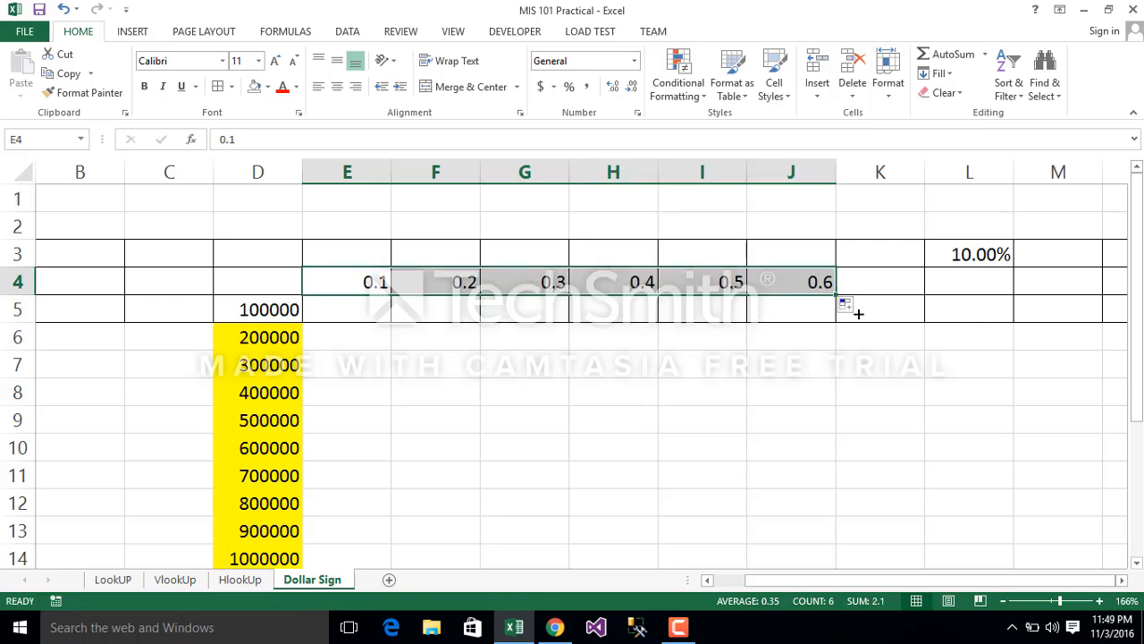
{"action": "left_click", "coordinate": [615, 364]}
Step: Fill cell D5 with the standard yellow to match the other amounts in column D
{"action": "left_click", "coordinate": [274, 312]}
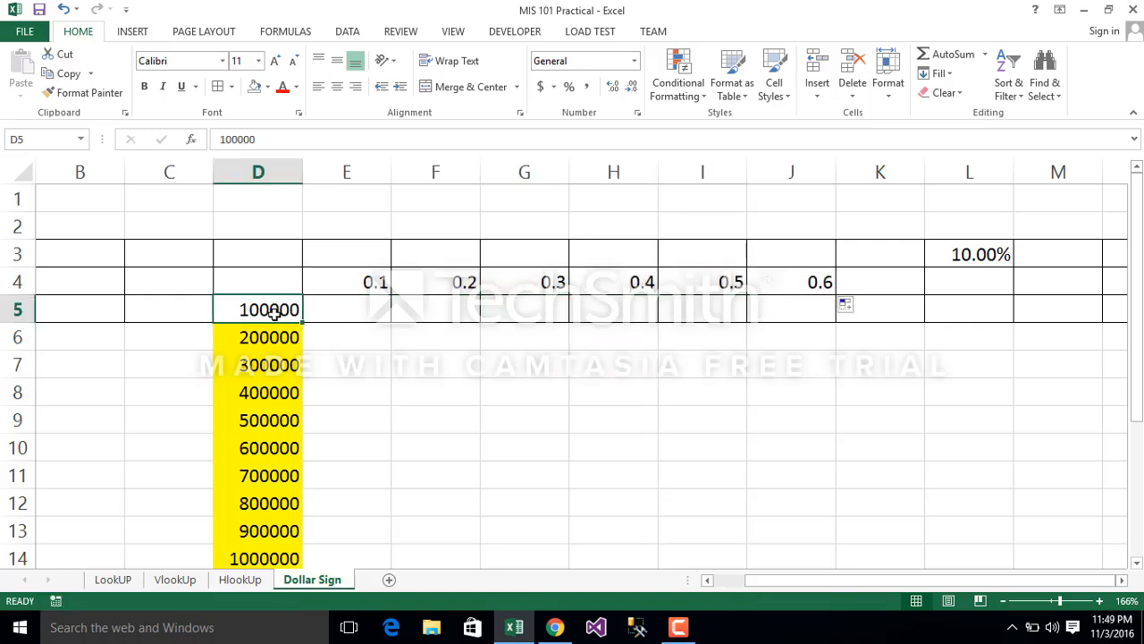
{"action": "left_click", "coordinate": [268, 86]}
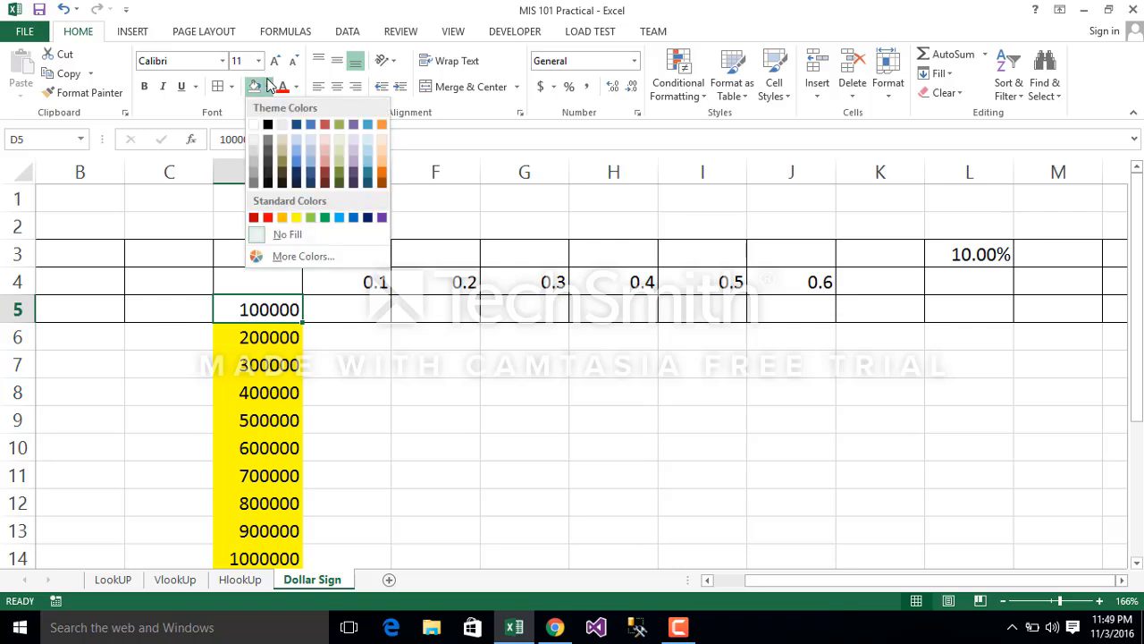
{"action": "left_click", "coordinate": [296, 218]}
{"action": "left_click", "coordinate": [401, 370]}
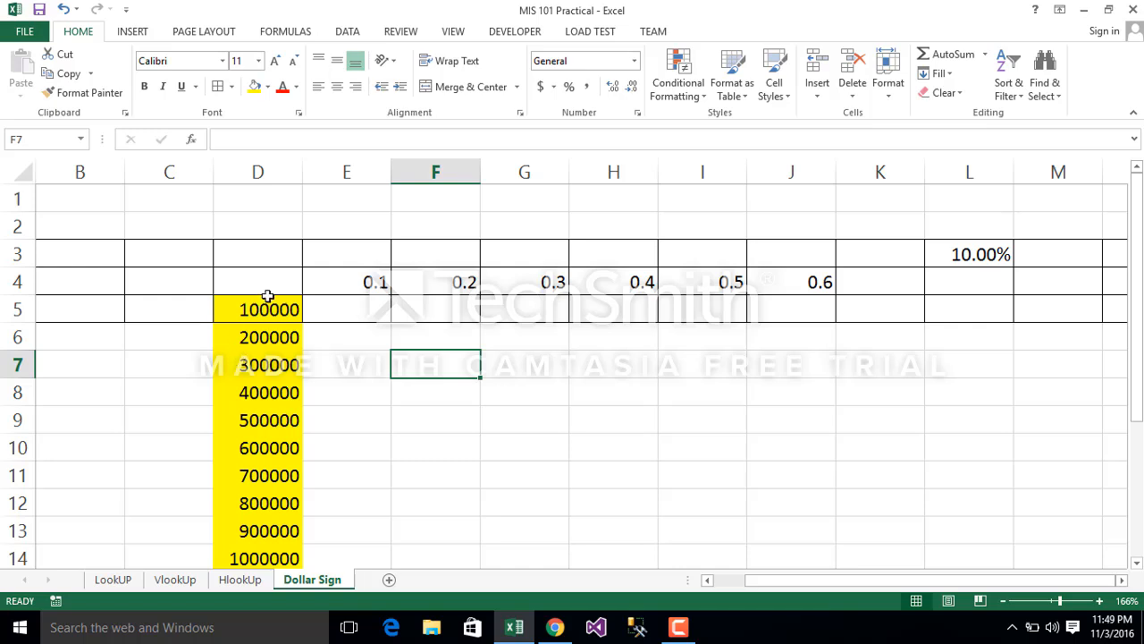
Step: Examine how the column D amounts line up with the result columns under each rate from E4 to J4
{"action": "left_click_drag", "start_coordinate": [266, 301], "coordinate": [309, 559]}
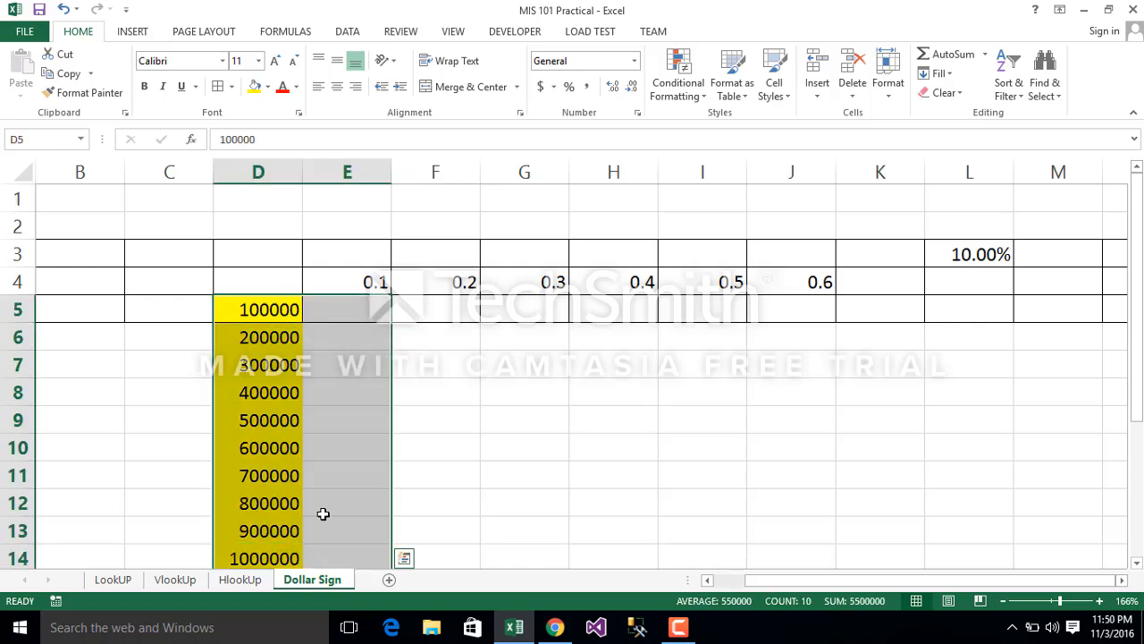
{"action": "left_click", "coordinate": [379, 413]}
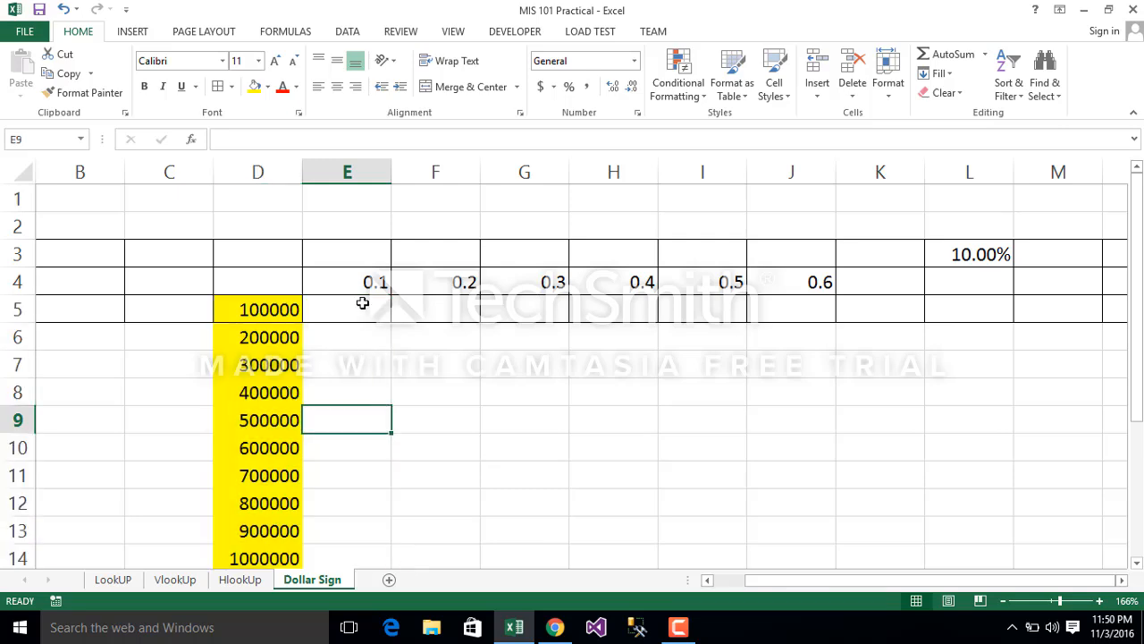
{"action": "left_click_drag", "start_coordinate": [362, 303], "coordinate": [379, 505]}
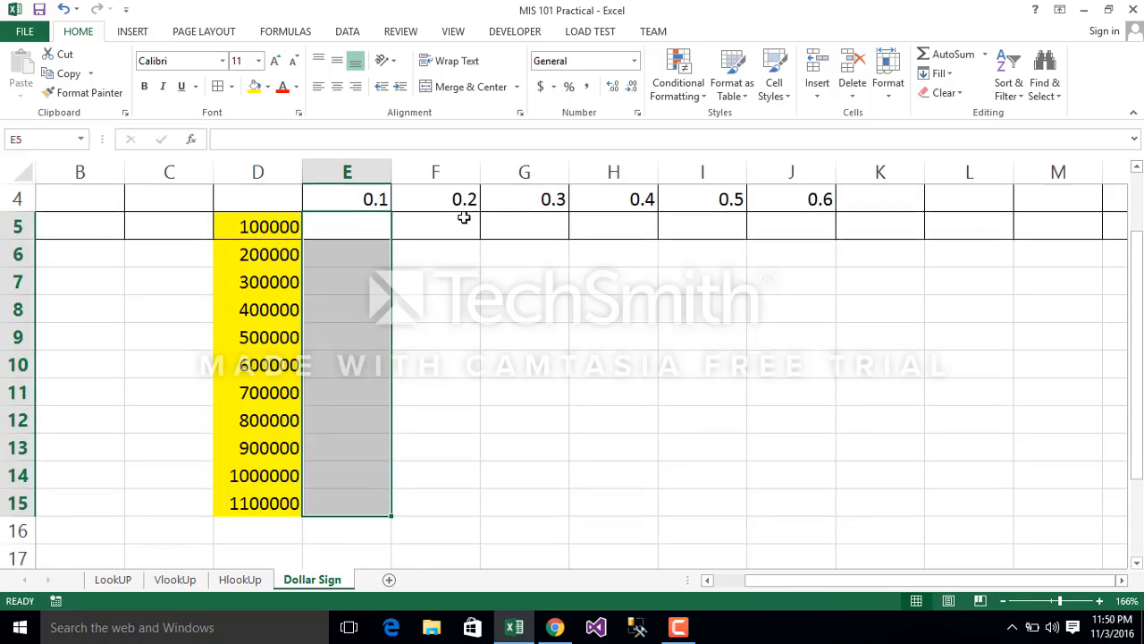
{"action": "left_click_drag", "start_coordinate": [461, 218], "coordinate": [462, 465]}
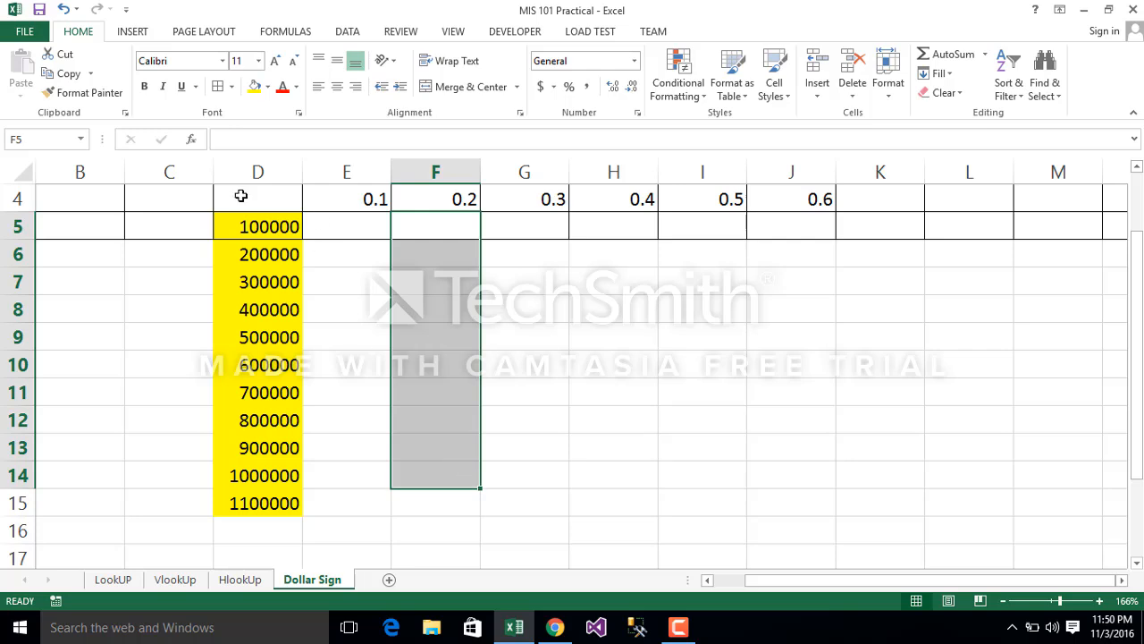
{"action": "left_click", "coordinate": [250, 168]}
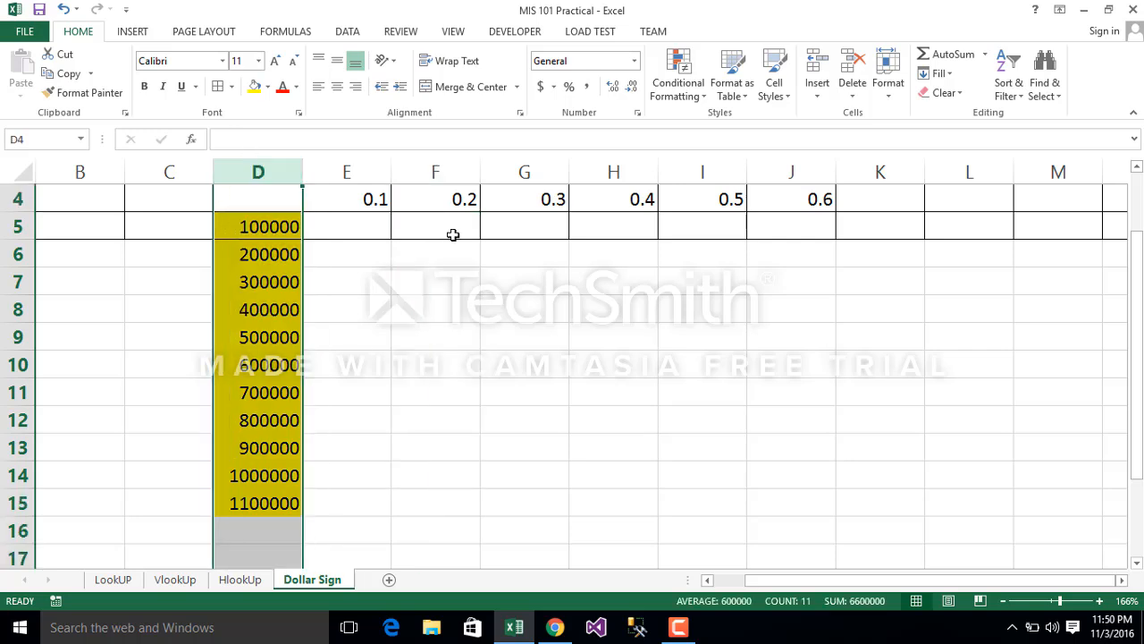
{"action": "left_click_drag", "start_coordinate": [449, 231], "coordinate": [468, 504]}
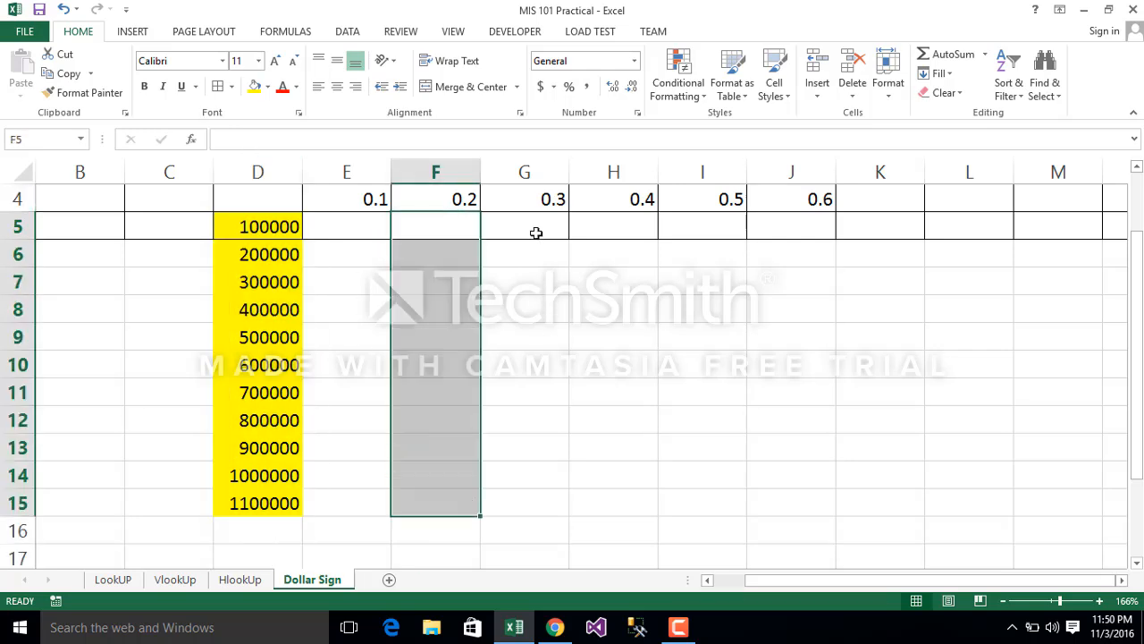
{"action": "left_click_drag", "start_coordinate": [532, 214], "coordinate": [545, 476]}
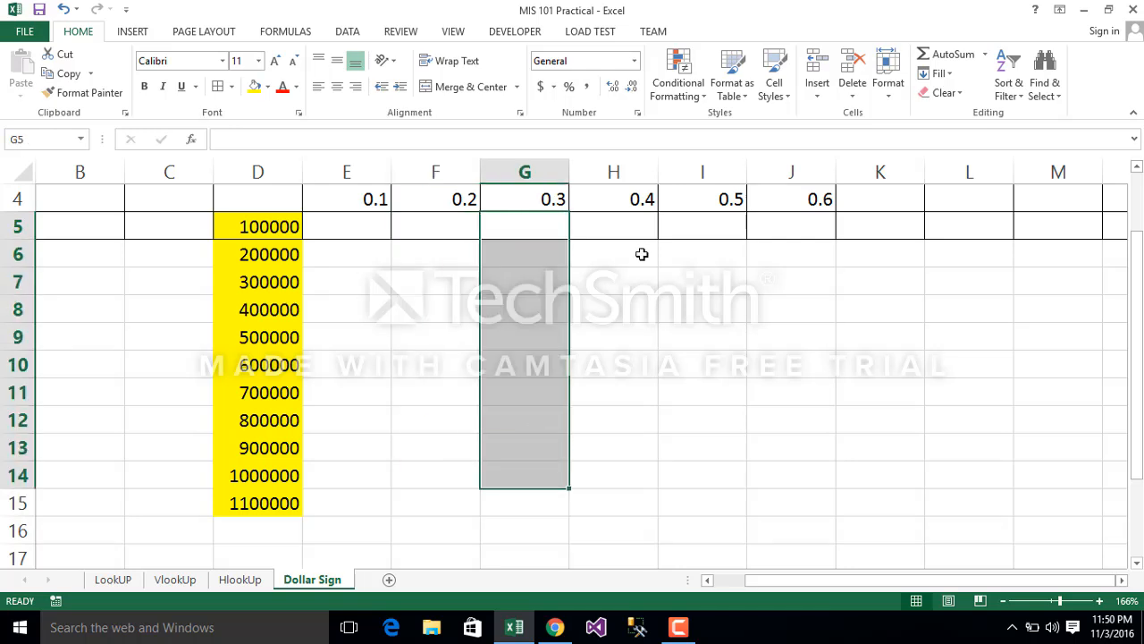
{"action": "left_click_drag", "start_coordinate": [628, 206], "coordinate": [655, 508]}
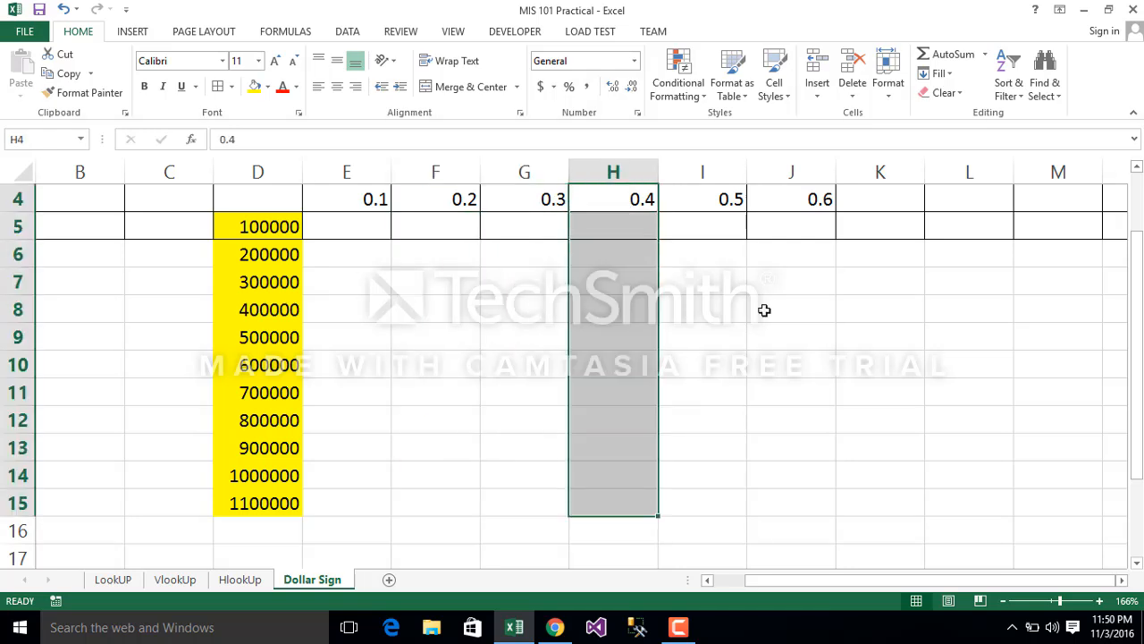
{"action": "left_click_drag", "start_coordinate": [715, 226], "coordinate": [731, 506]}
{"action": "left_click_drag", "start_coordinate": [801, 215], "coordinate": [803, 479]}
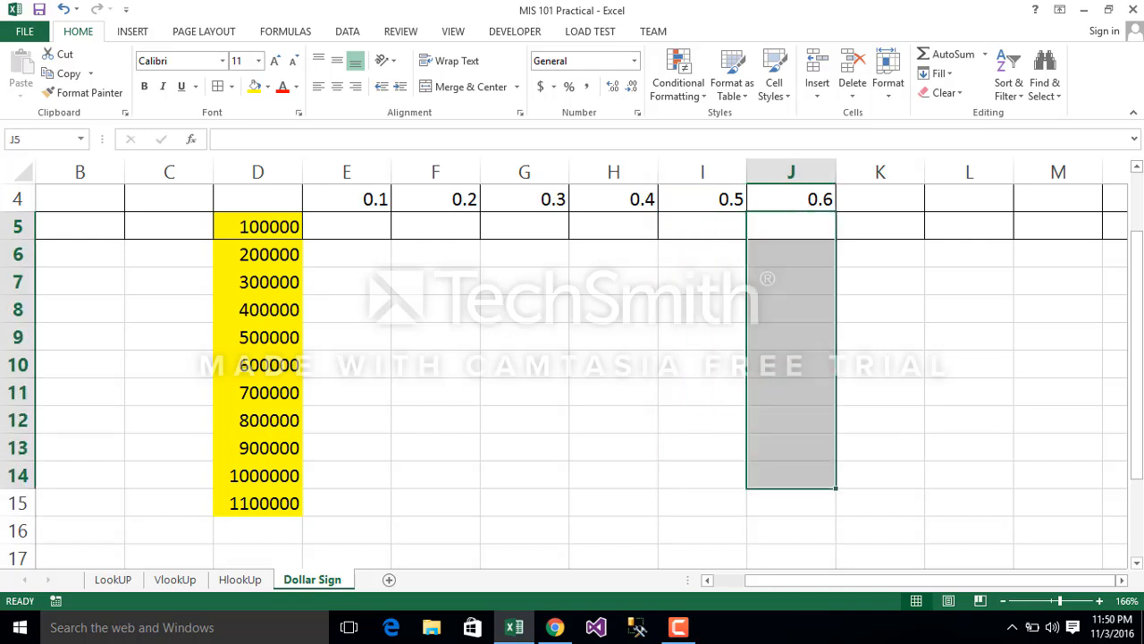
Step: Try the relative formula =D5*E4 in cell E5 and fill it down to E15
{"action": "left_click_drag", "start_coordinate": [1137, 269], "coordinate": [1137, 250]}
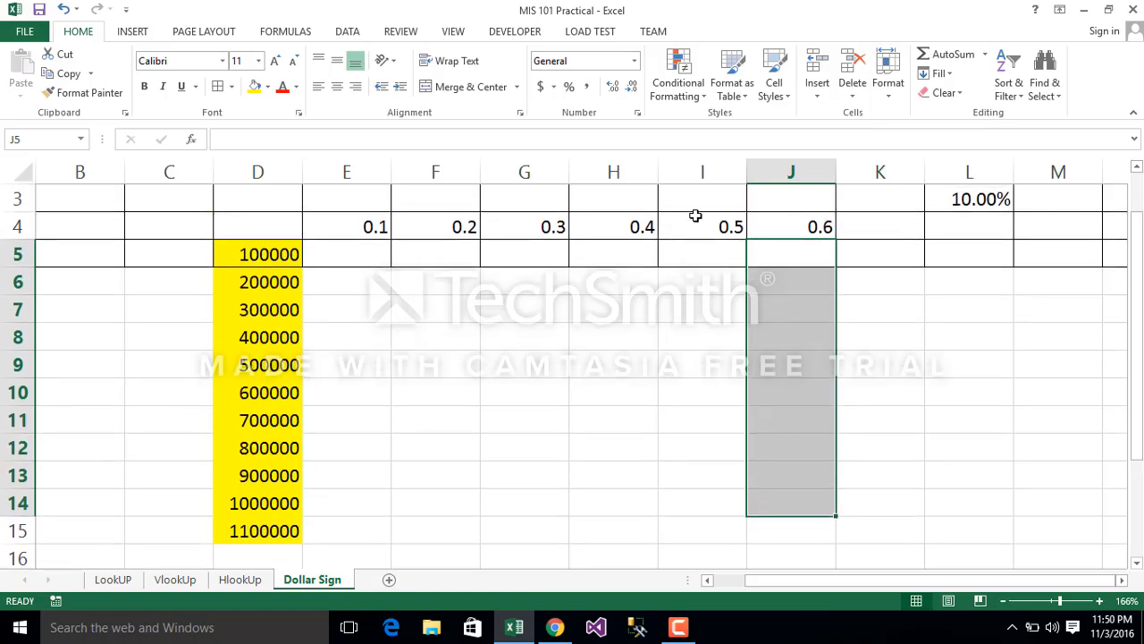
{"action": "left_click", "coordinate": [354, 254]}
{"action": "type", "text": "="}
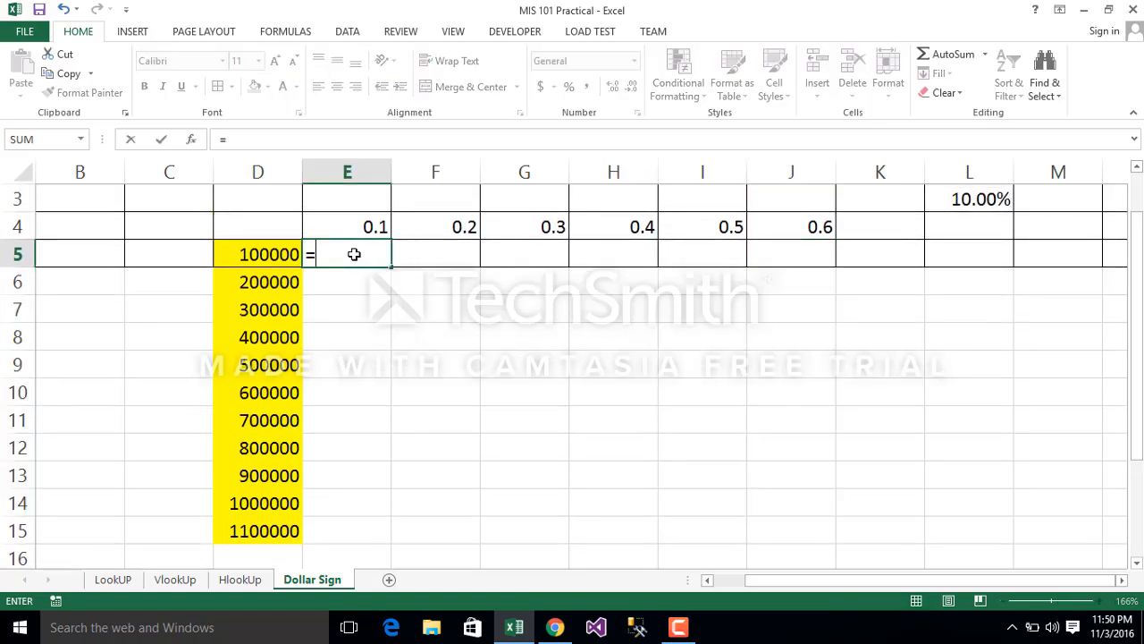
{"action": "left_click", "coordinate": [250, 256]}
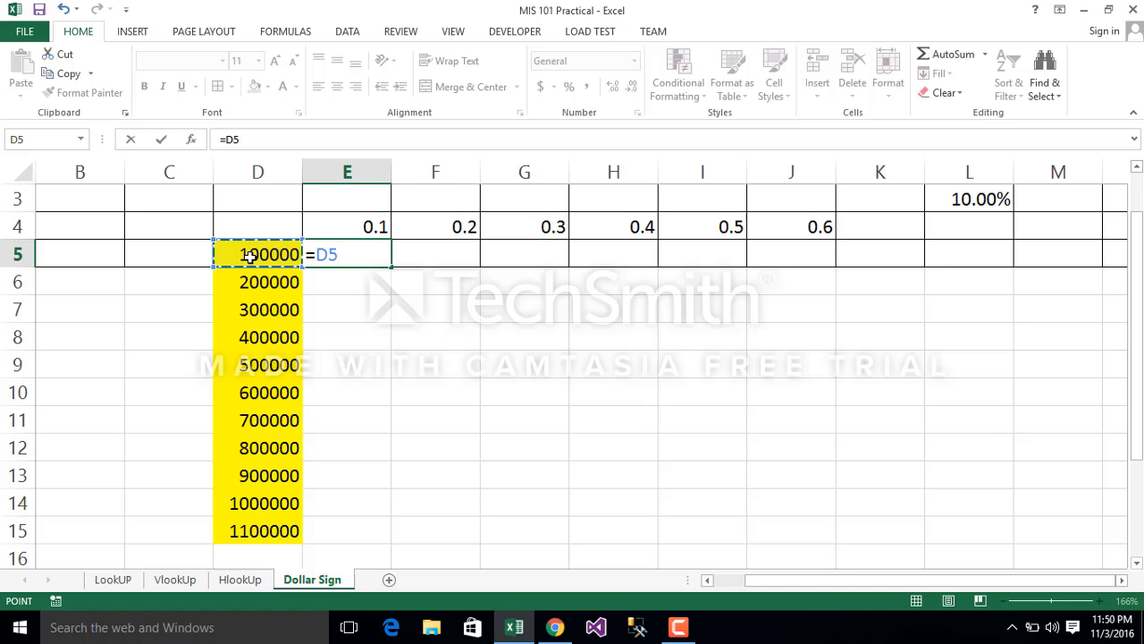
{"action": "type", "text": "*"}
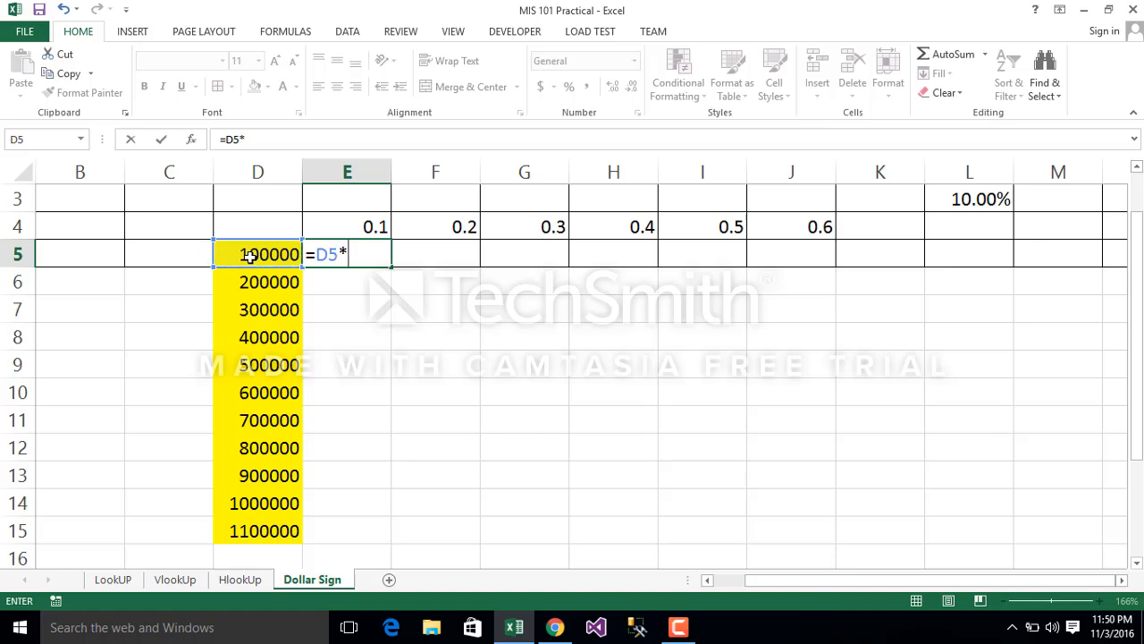
{"action": "left_click", "coordinate": [361, 222]}
{"action": "key", "text": "Return"}
{"action": "left_click", "coordinate": [343, 254]}
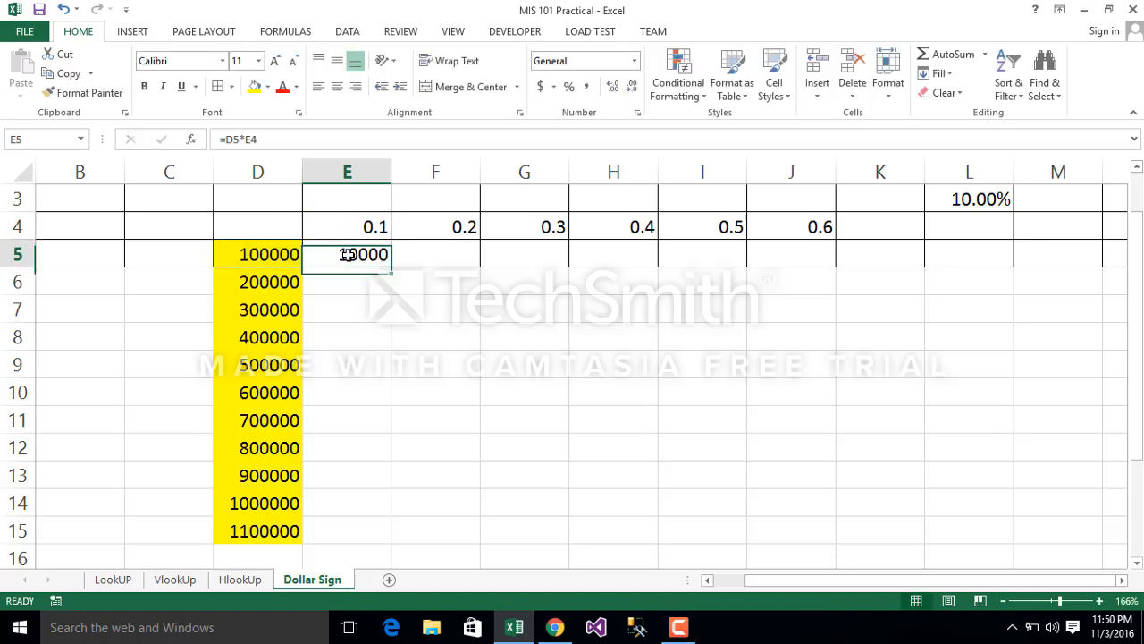
{"action": "double_click", "coordinate": [391, 266]}
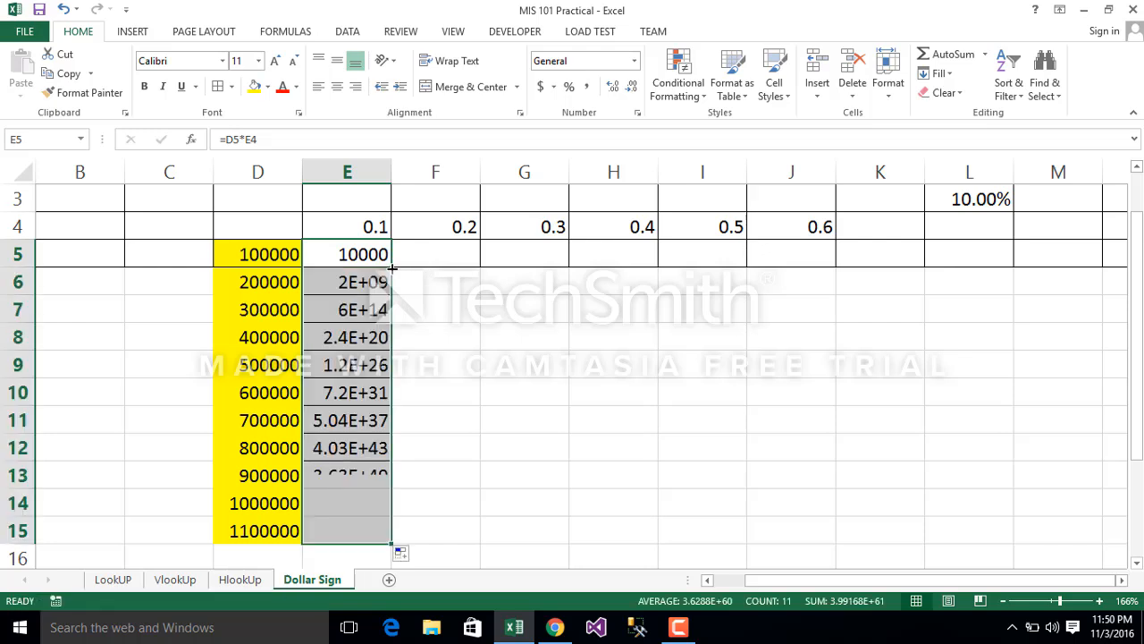
Step: Trace the precedents of cell E15 to see which cells its copied formula multiplies
{"action": "left_click", "coordinate": [340, 530]}
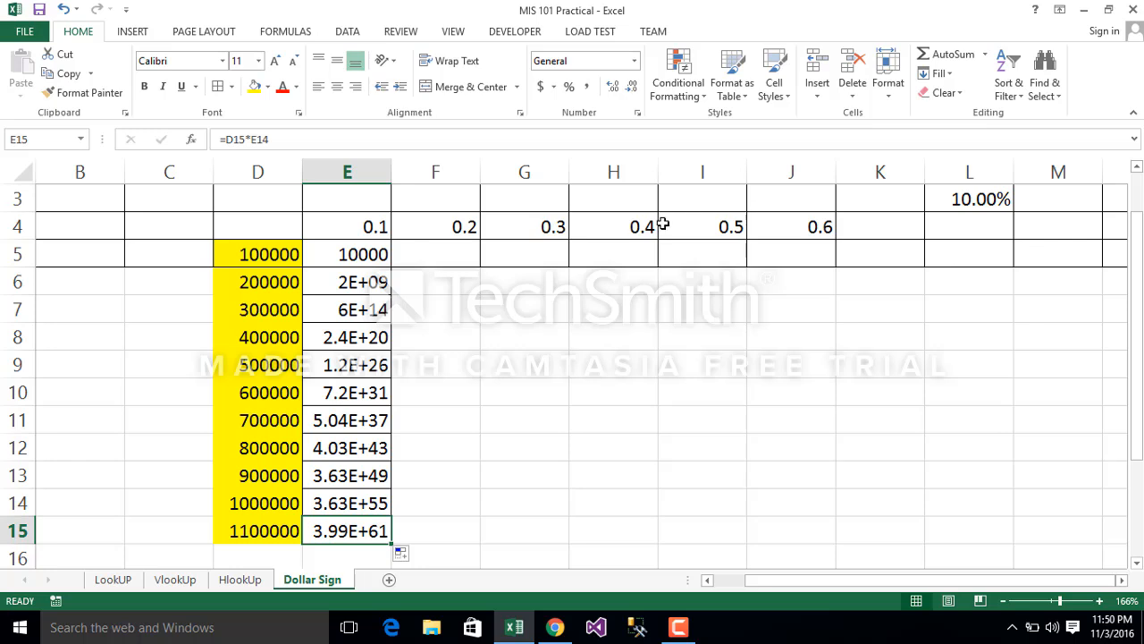
{"action": "left_click", "coordinate": [288, 33]}
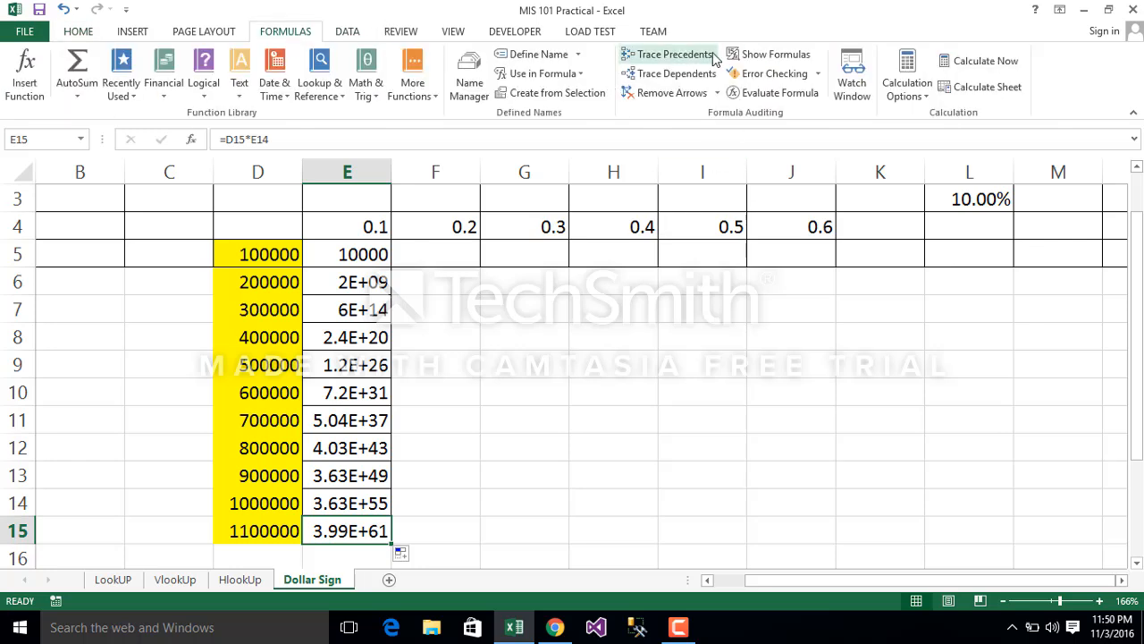
{"action": "left_click", "coordinate": [675, 56]}
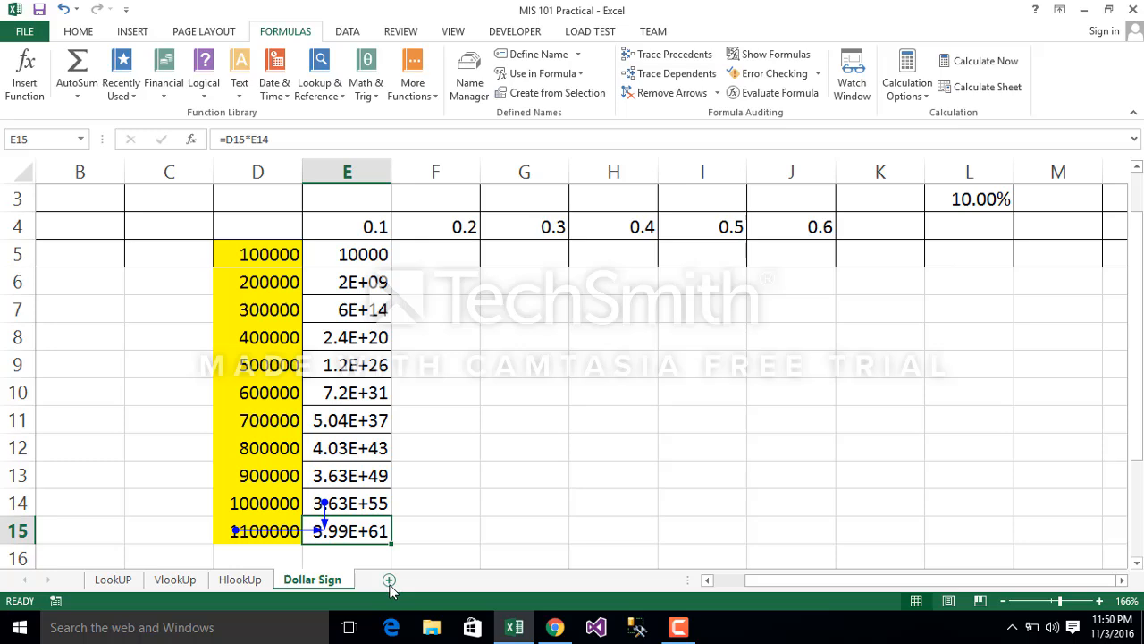
Step: Try filling the E5 formula across row 5 to J5 and trace the precedents of J5
{"action": "left_click", "coordinate": [350, 254]}
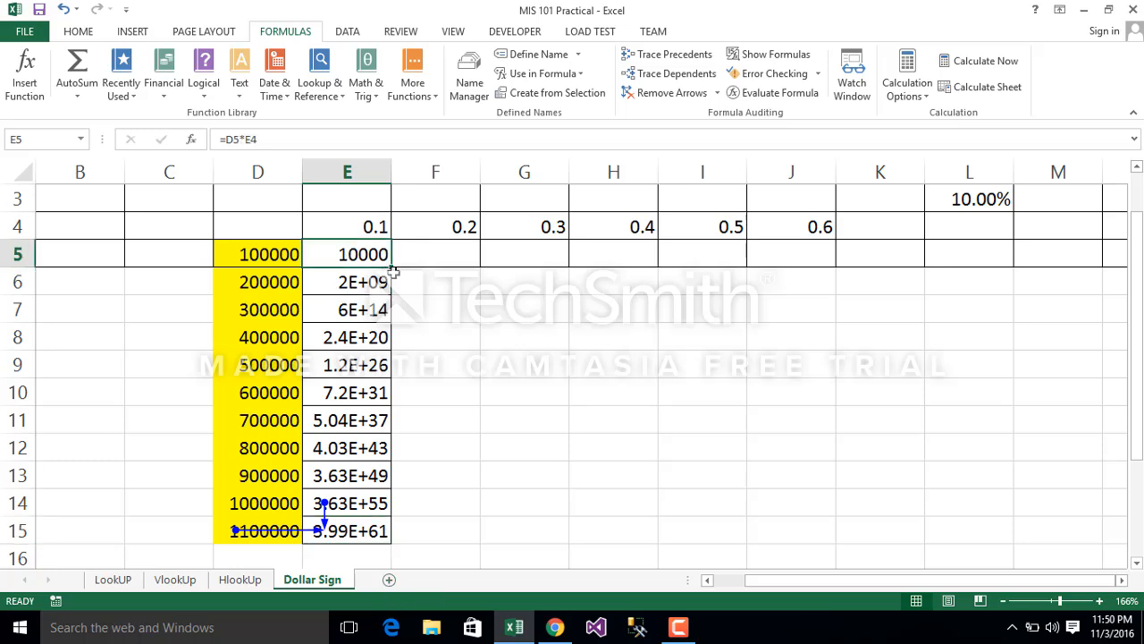
{"action": "left_click_drag", "start_coordinate": [392, 266], "coordinate": [876, 284]}
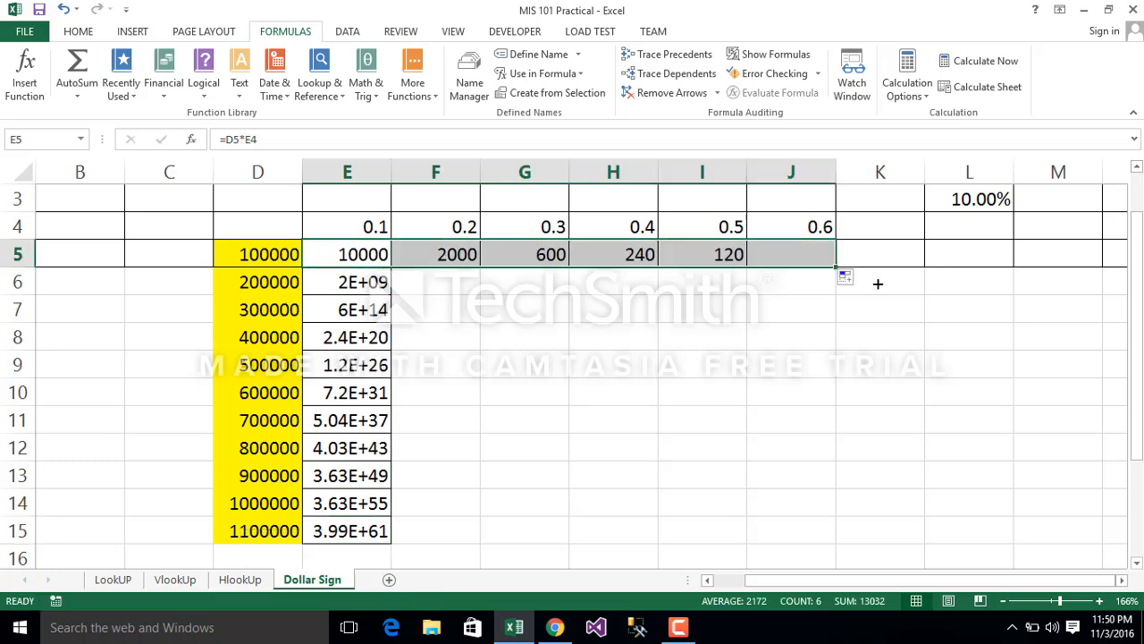
{"action": "left_click", "coordinate": [802, 257]}
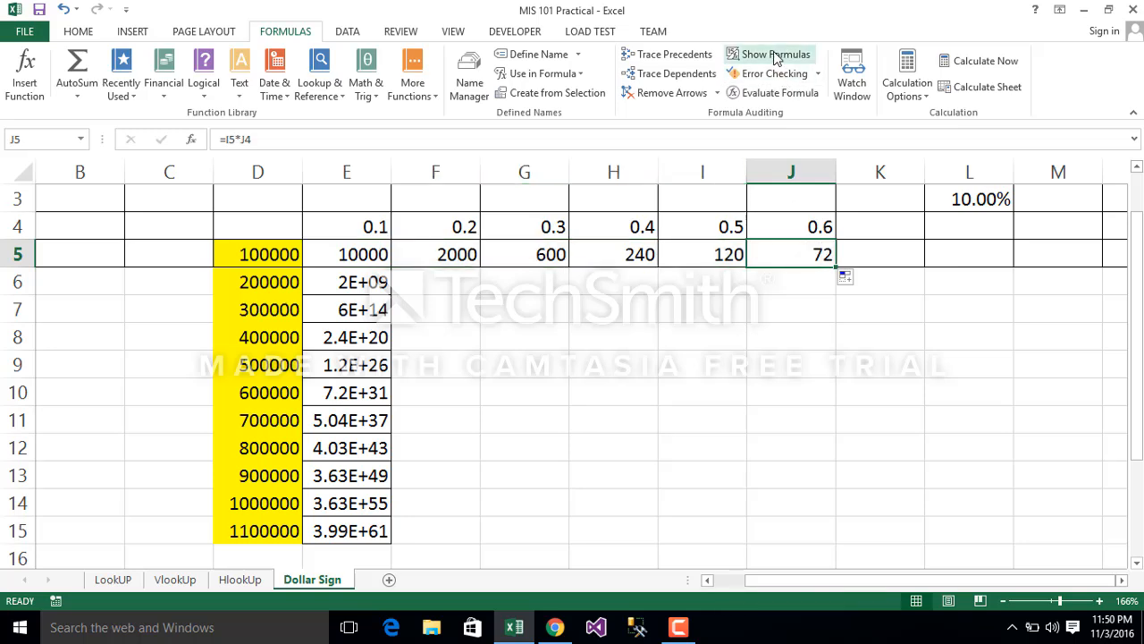
{"action": "left_click", "coordinate": [687, 55]}
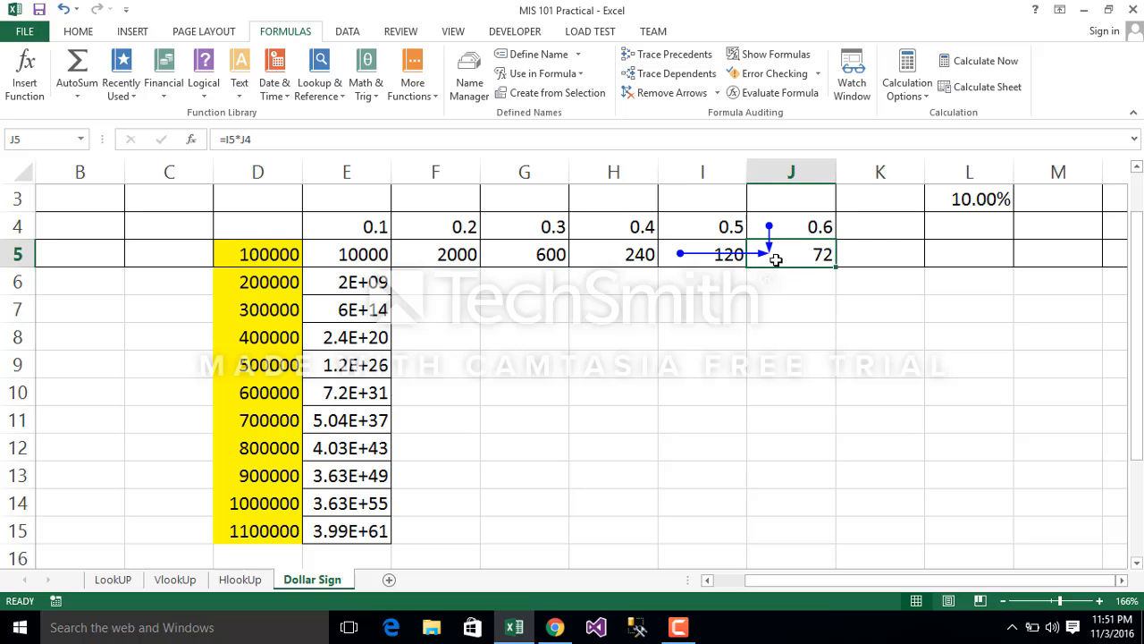
{"action": "left_click", "coordinate": [275, 253]}
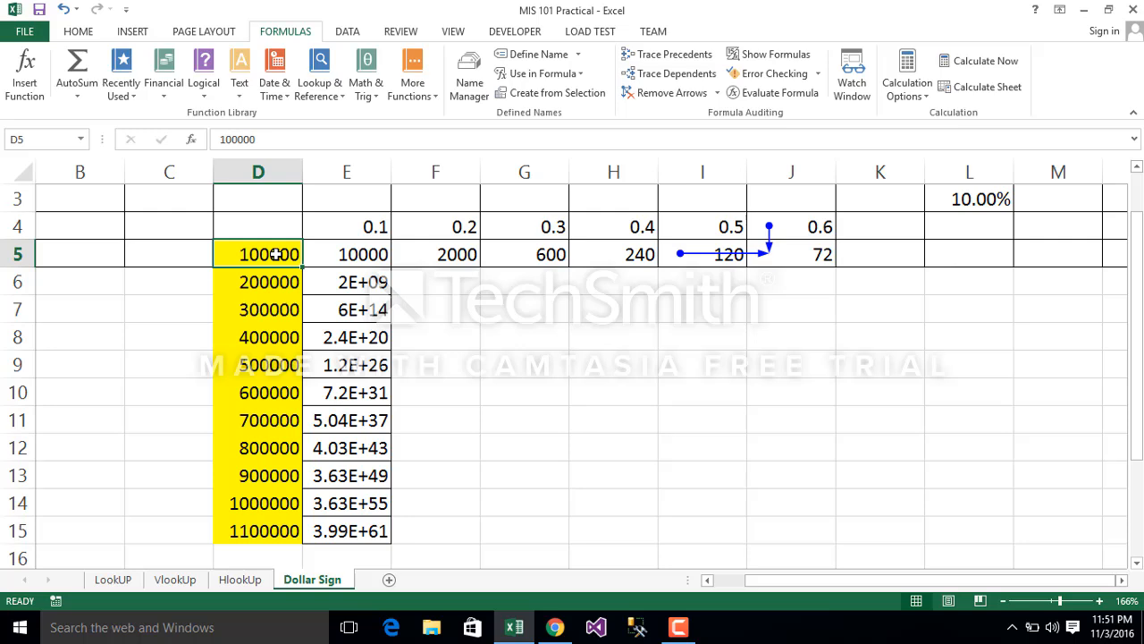
{"action": "left_click", "coordinate": [259, 531]}
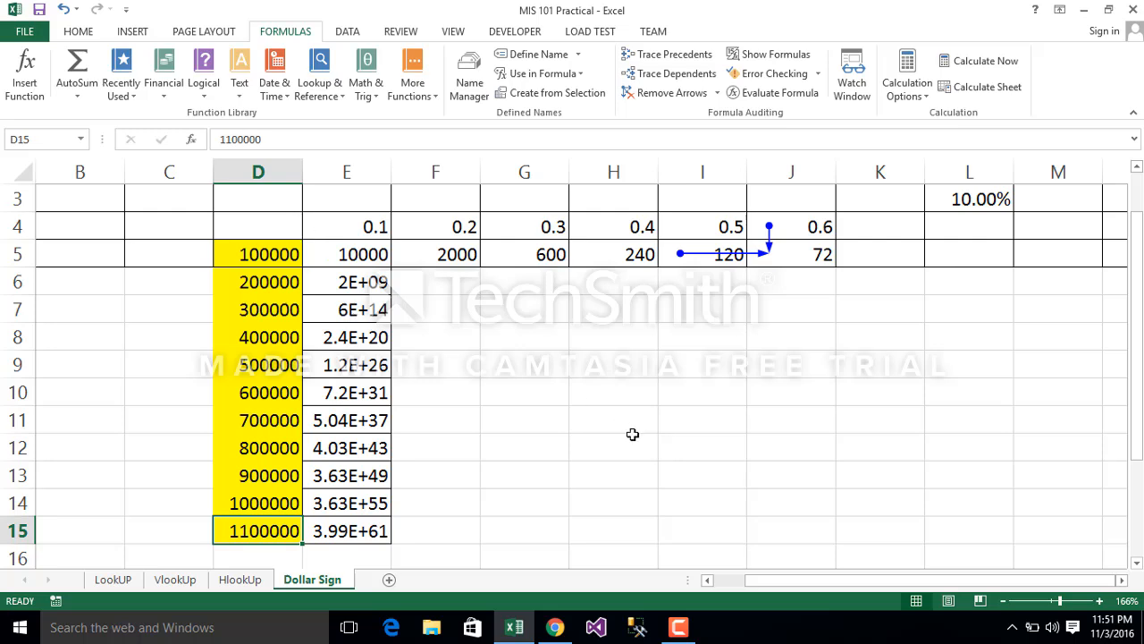
{"action": "left_click", "coordinate": [801, 534]}
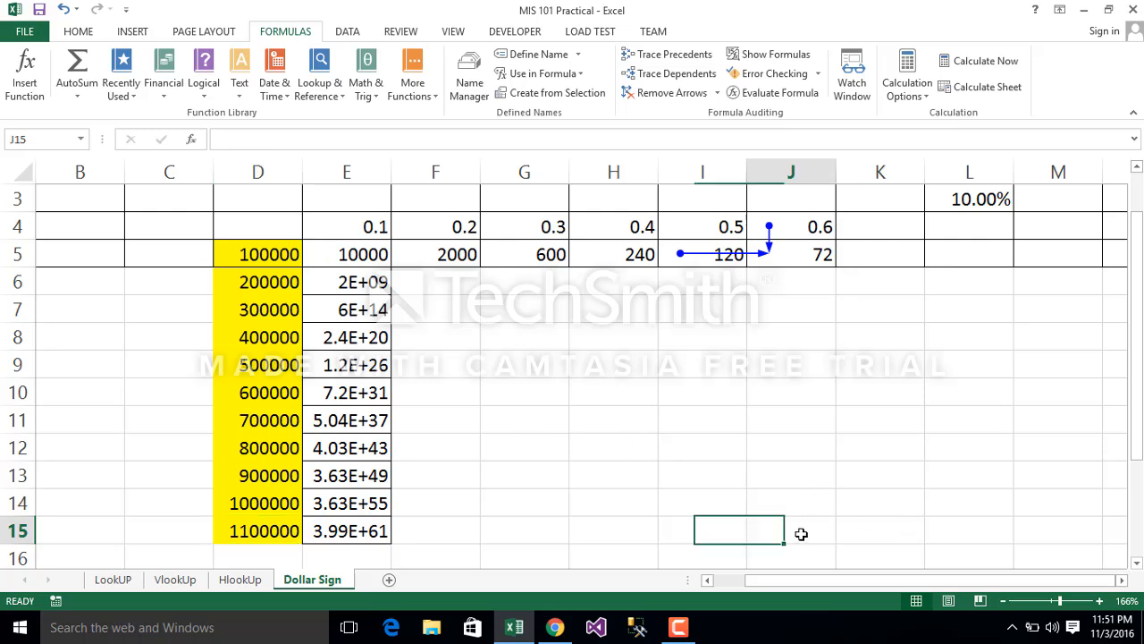
Step: Clear the contents of the trial results in the range E5:K15
{"action": "left_click", "coordinate": [346, 243]}
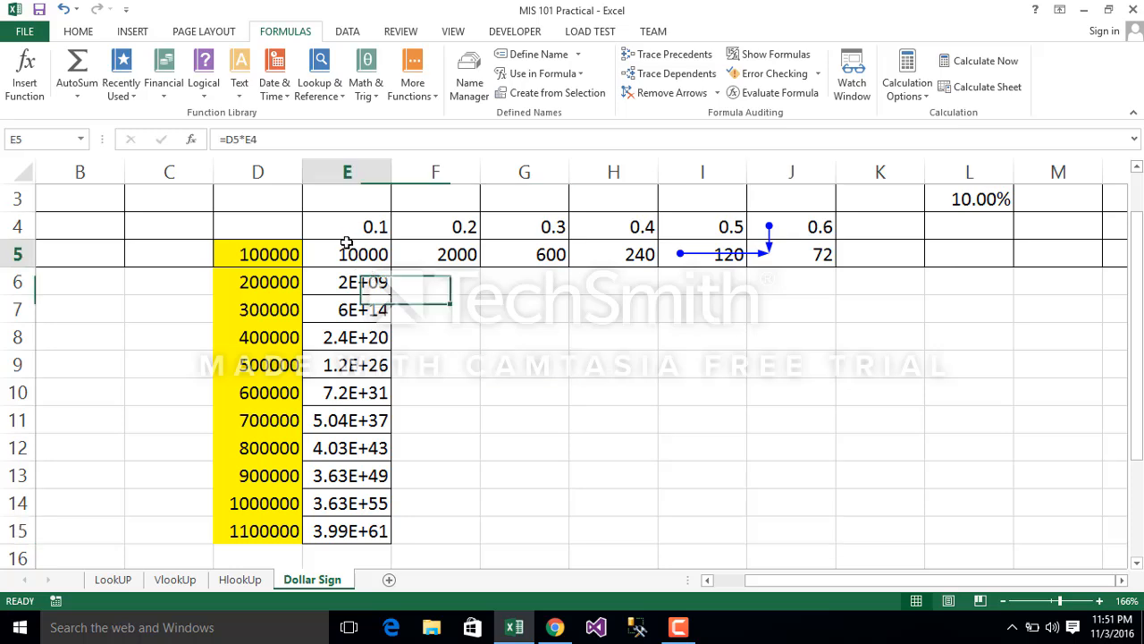
{"action": "key", "text": "shift+Right"}
{"action": "key", "text": "shift+Right"}
{"action": "key", "text": "shift+Right"}
{"action": "key", "text": "shift+Right"}
{"action": "key", "text": "shift+Right"}
{"action": "key", "text": "shift+Right"}
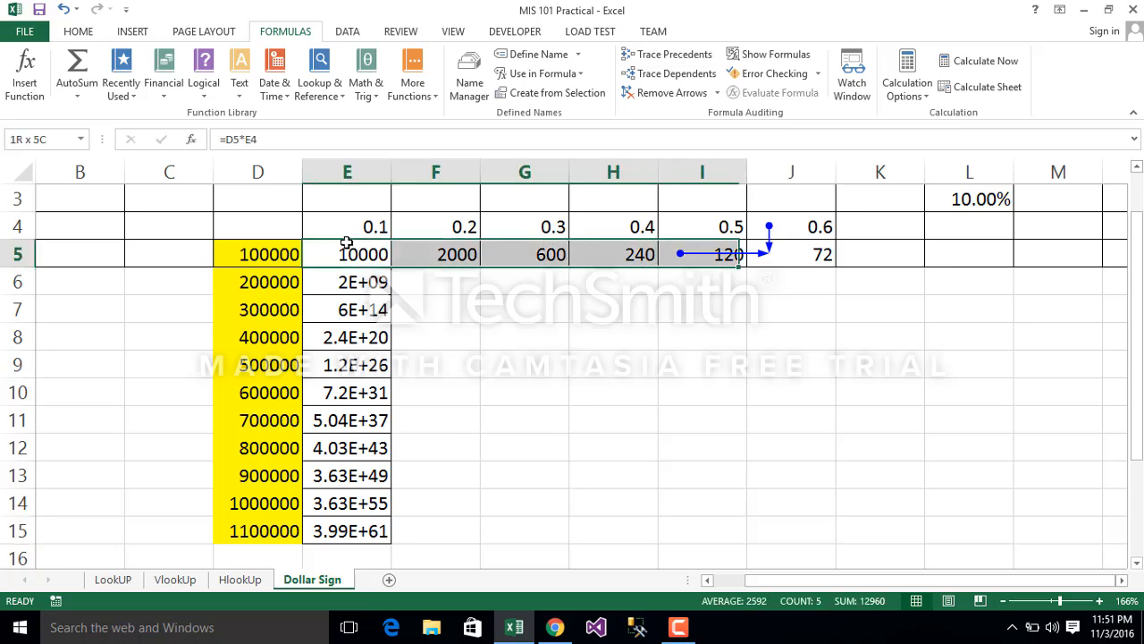
{"action": "key", "text": "shift+Down"}
{"action": "key", "text": "shift+Down"}
{"action": "key", "text": "shift+Down"}
{"action": "key", "text": "shift+Down"}
{"action": "key", "text": "shift+Down"}
{"action": "key", "text": "shift+Down"}
{"action": "key", "text": "shift+Down"}
{"action": "key", "text": "shift+Down"}
{"action": "key", "text": "shift+Down"}
{"action": "key", "text": "shift+Down"}
{"action": "key", "text": "shift+Down"}
{"action": "key", "text": "shift+Down"}
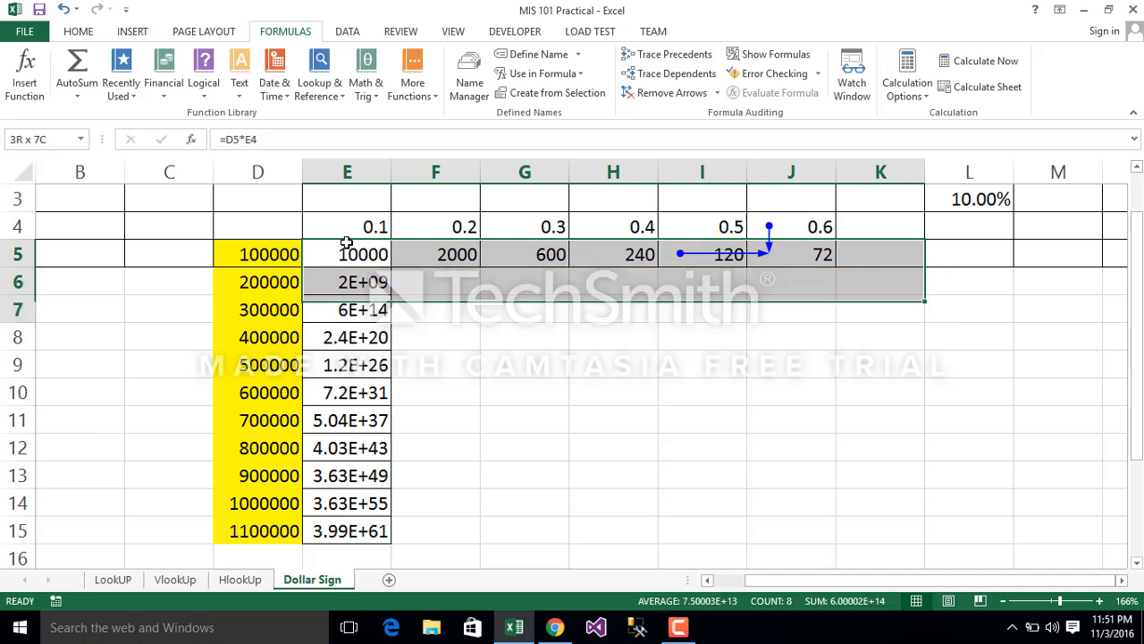
{"action": "key", "text": "shift+Up"}
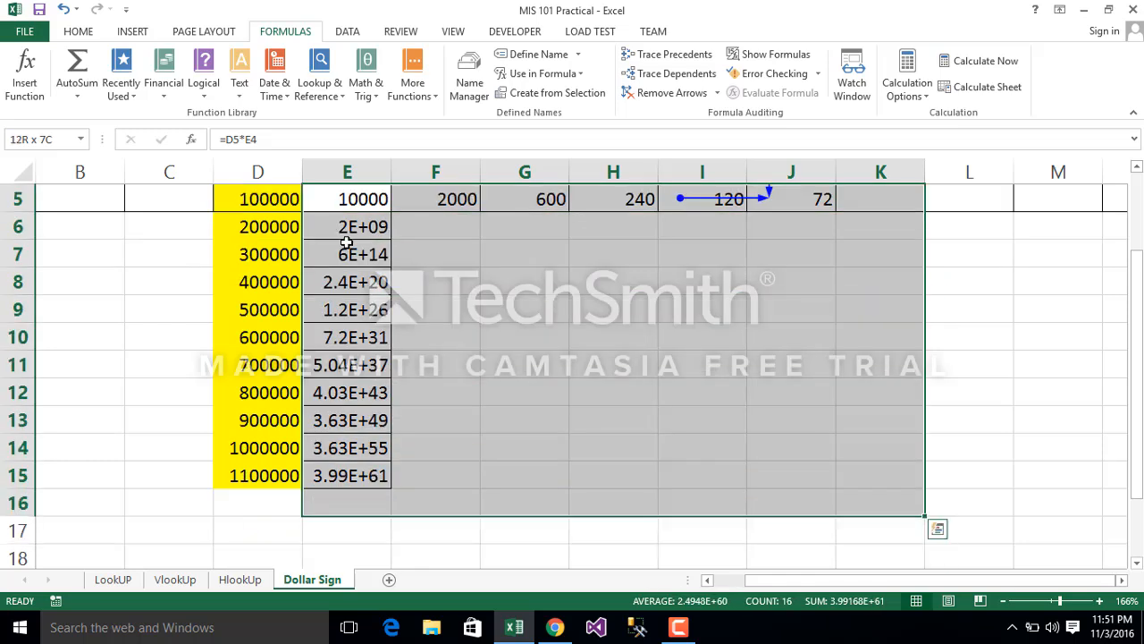
{"action": "key", "text": "shift+Up"}
{"action": "right_click", "coordinate": [347, 243]}
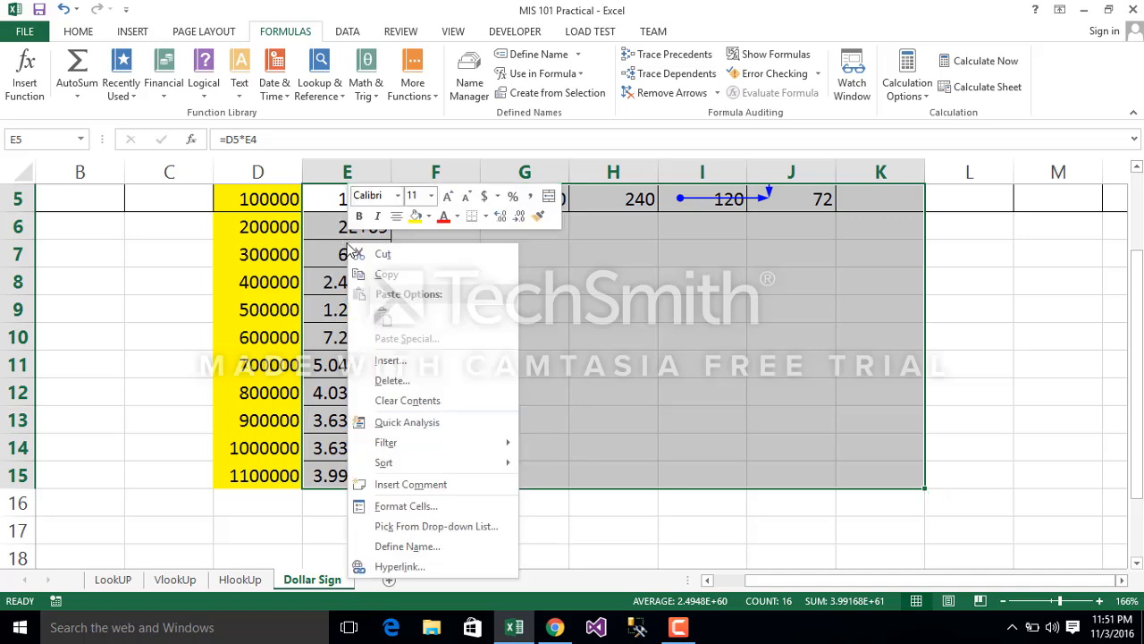
{"action": "left_click", "coordinate": [413, 403]}
{"action": "left_click", "coordinate": [605, 386]}
Step: Examine the column D amounts and the row 4 rates to see which references must stay fixed
{"action": "key", "text": "Up"}
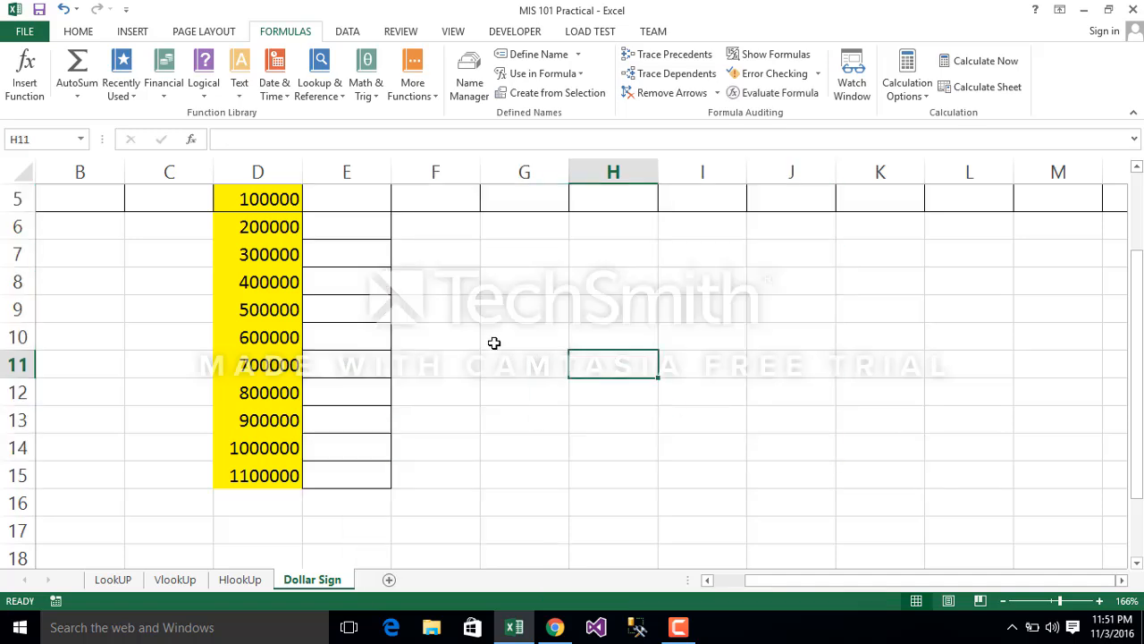
{"action": "key", "text": "Up"}
{"action": "key", "text": "Up"}
{"action": "key", "text": "Up"}
{"action": "key", "text": "Up"}
{"action": "key", "text": "Up"}
{"action": "key", "text": "Up"}
{"action": "key", "text": "Up"}
{"action": "key", "text": "Up"}
{"action": "key", "text": "Up"}
{"action": "key", "text": "Up"}
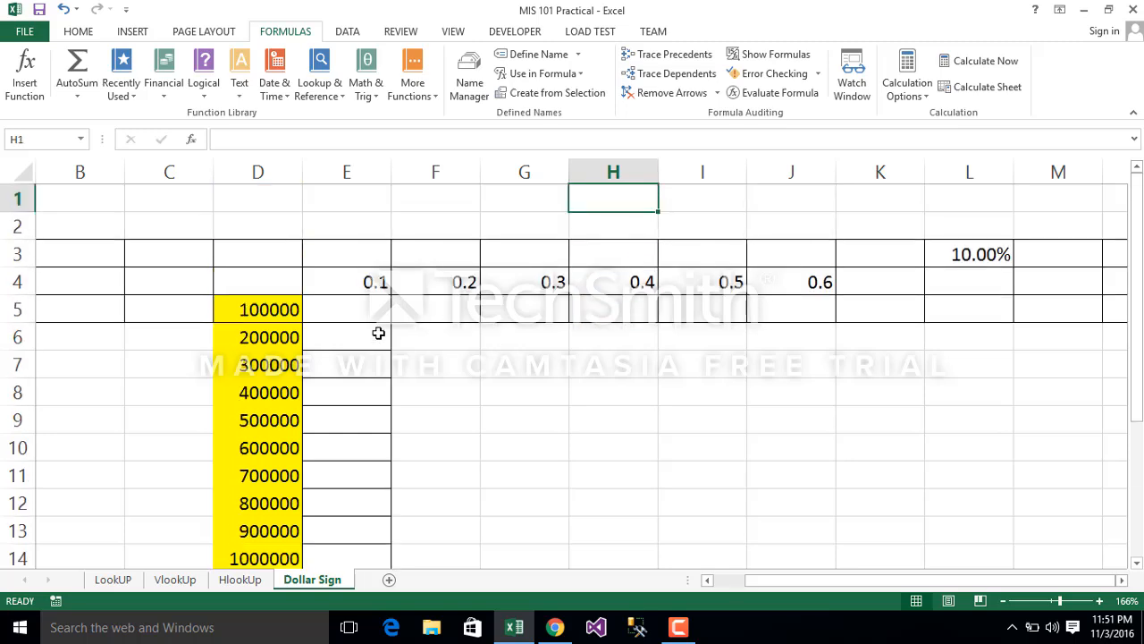
{"action": "left_click", "coordinate": [272, 163]}
{"action": "key", "text": "Down"}
{"action": "key", "text": "Down"}
{"action": "key", "text": "Down"}
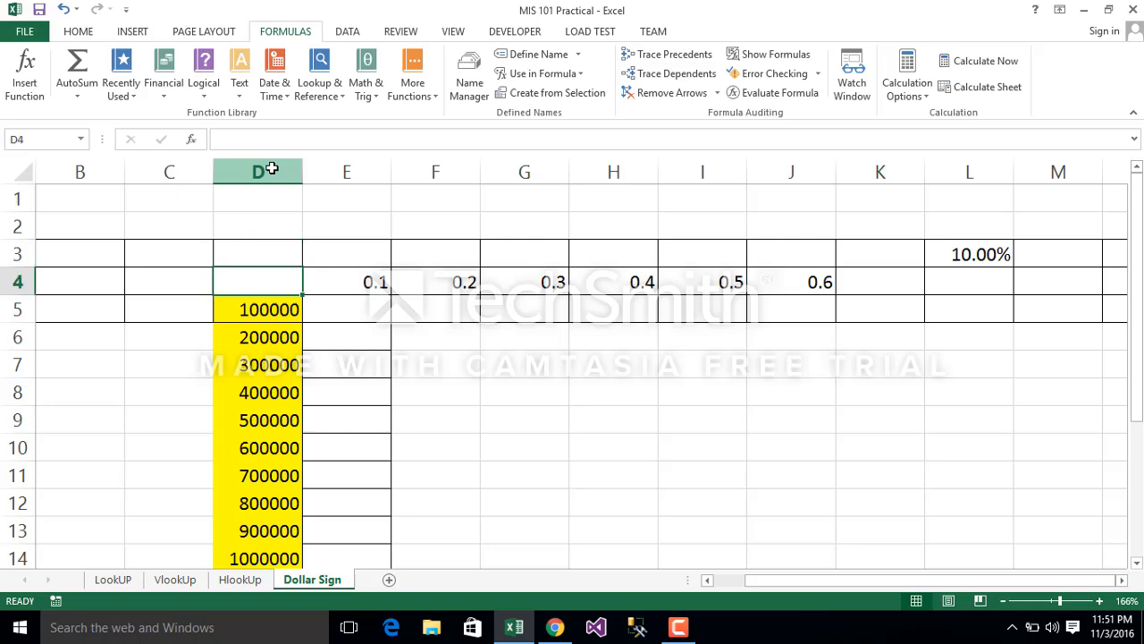
{"action": "left_click", "coordinate": [272, 168]}
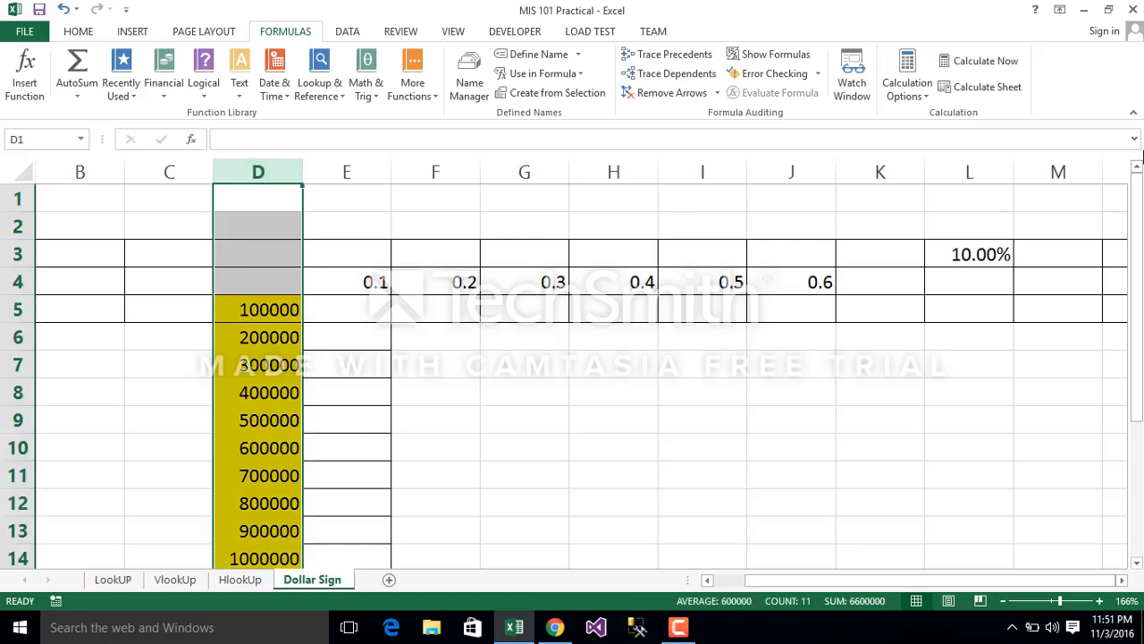
{"action": "left_click_drag", "start_coordinate": [1140, 311], "coordinate": [1141, 320]}
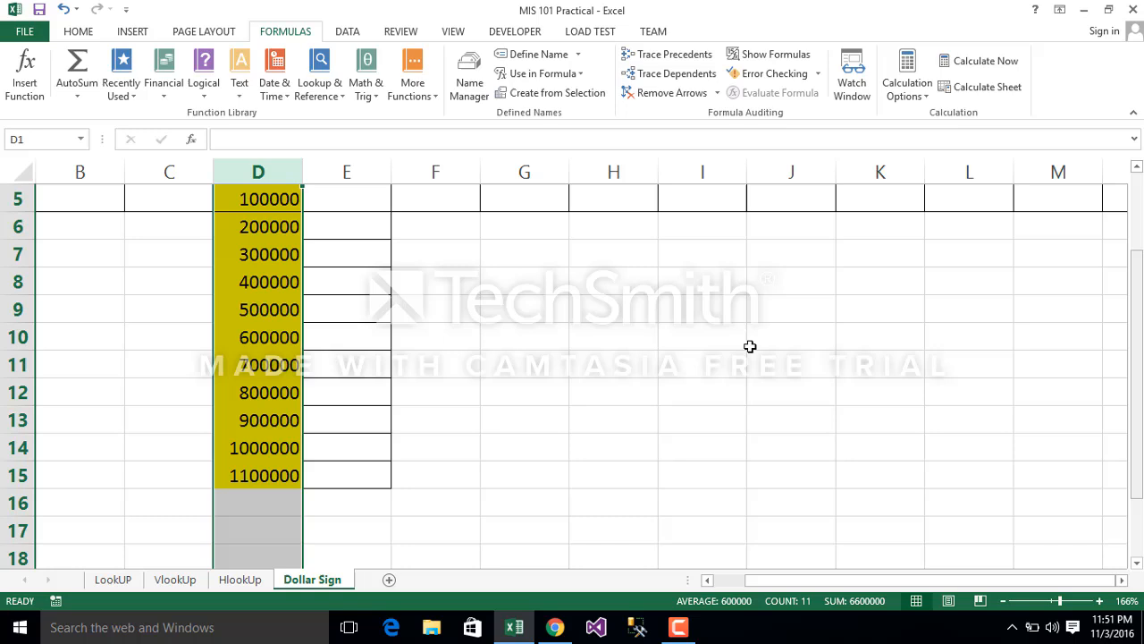
Step: Move down and back up the rows beside the column D amounts to see how the row number changes within one column
{"action": "left_click", "coordinate": [17, 198]}
{"action": "key", "text": "Down"}
{"action": "key", "text": "Down"}
{"action": "key", "text": "Down"}
{"action": "key", "text": "Down"}
{"action": "key", "text": "Down"}
{"action": "key", "text": "Down"}
{"action": "key", "text": "Down"}
{"action": "key", "text": "Down"}
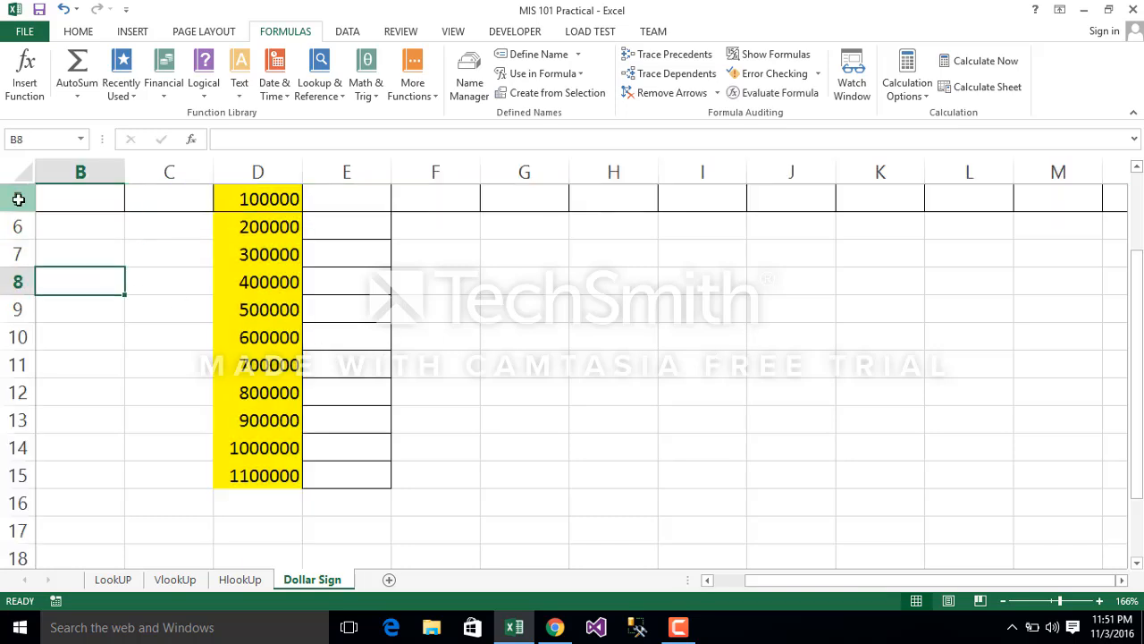
{"action": "key", "text": "Down"}
{"action": "key", "text": "Down"}
{"action": "key", "text": "Down"}
{"action": "key", "text": "Up"}
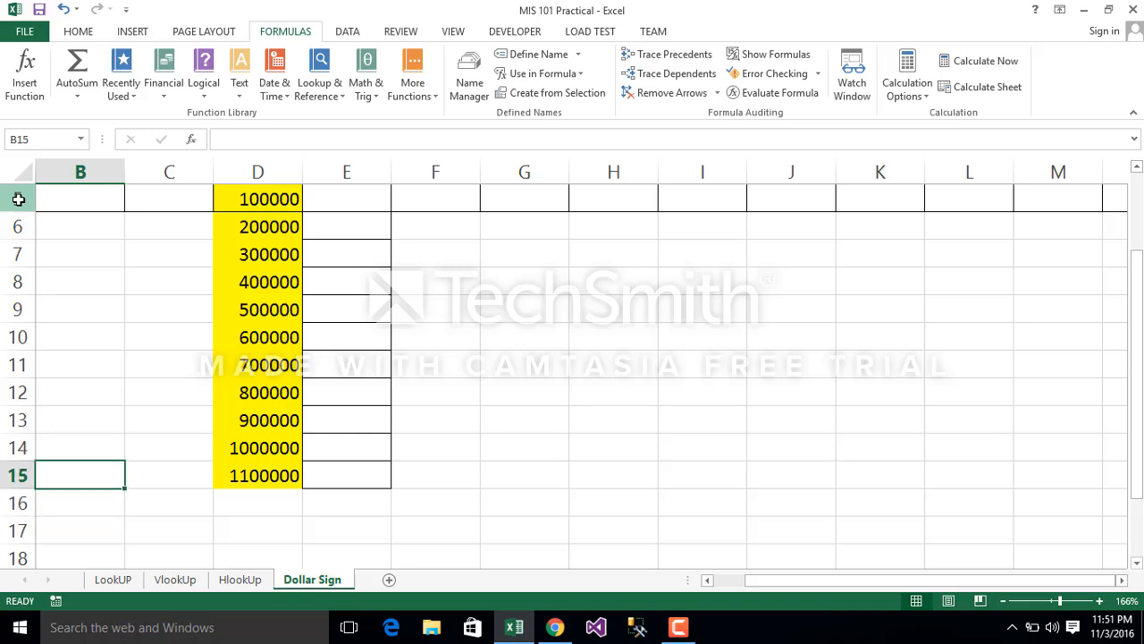
{"action": "key", "text": "Up"}
{"action": "key", "text": "ctrl+Up"}
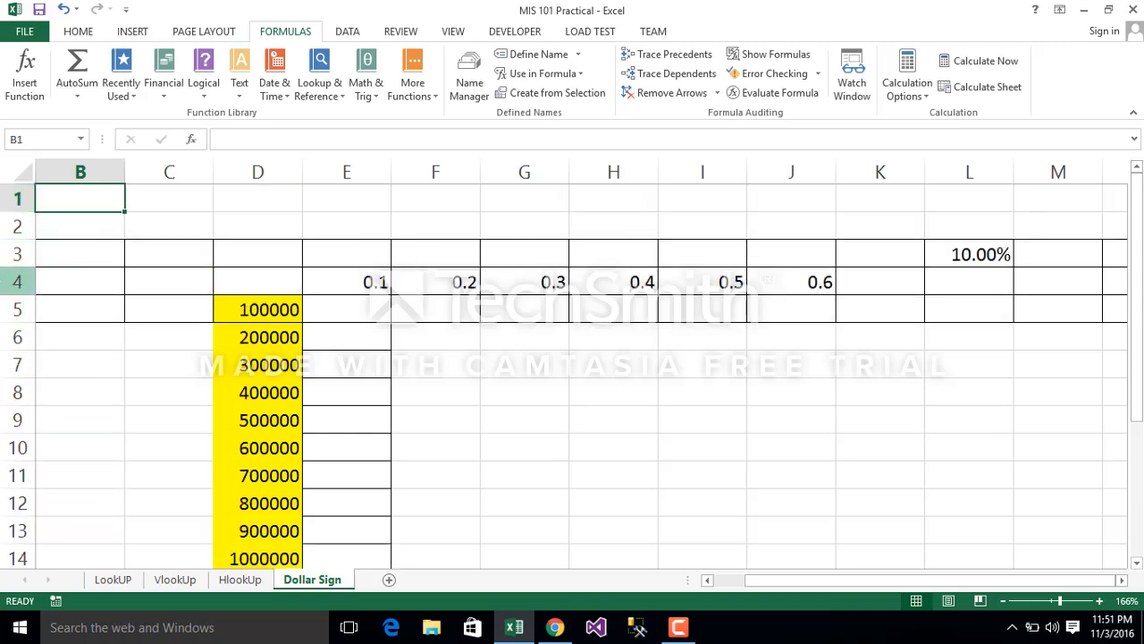
Step: Compare row 4 with columns E to I and column D to see which part of each reference must be fixed
{"action": "left_click", "coordinate": [9, 281]}
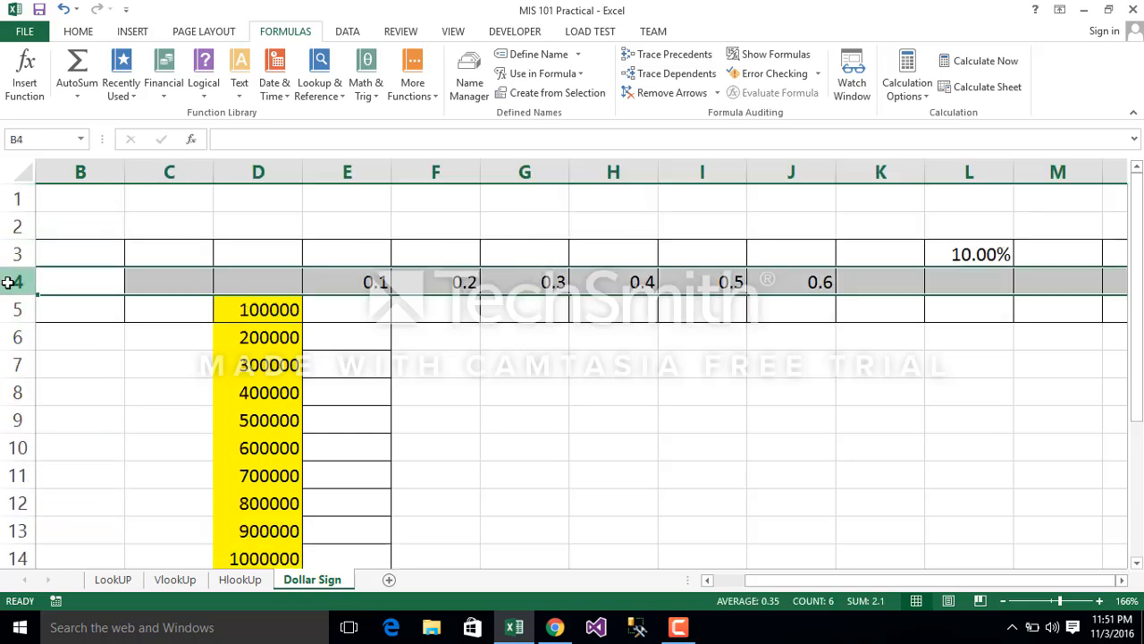
{"action": "left_click", "coordinate": [357, 165]}
{"action": "left_click", "coordinate": [436, 161]}
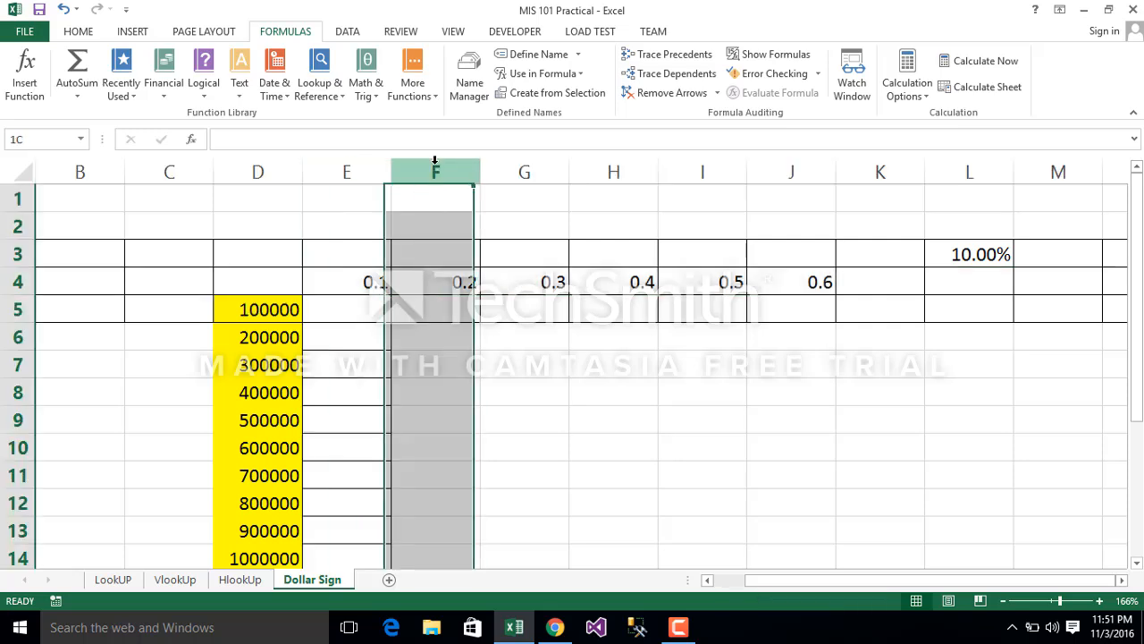
{"action": "left_click", "coordinate": [525, 161]}
{"action": "left_click", "coordinate": [613, 162]}
{"action": "left_click", "coordinate": [676, 161]}
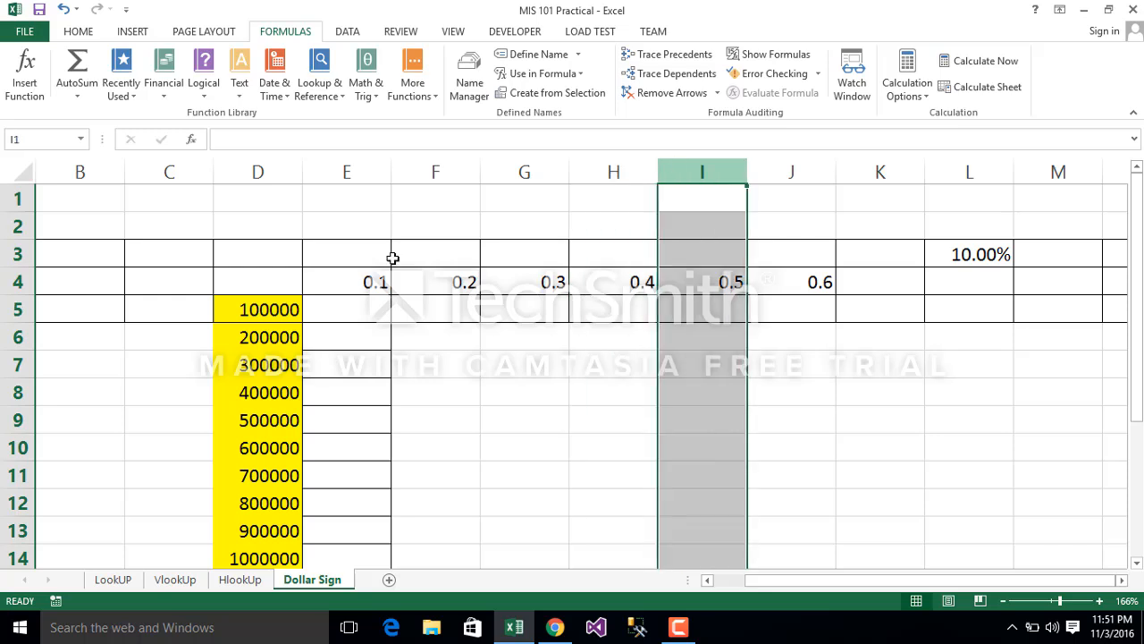
{"action": "left_click", "coordinate": [263, 174]}
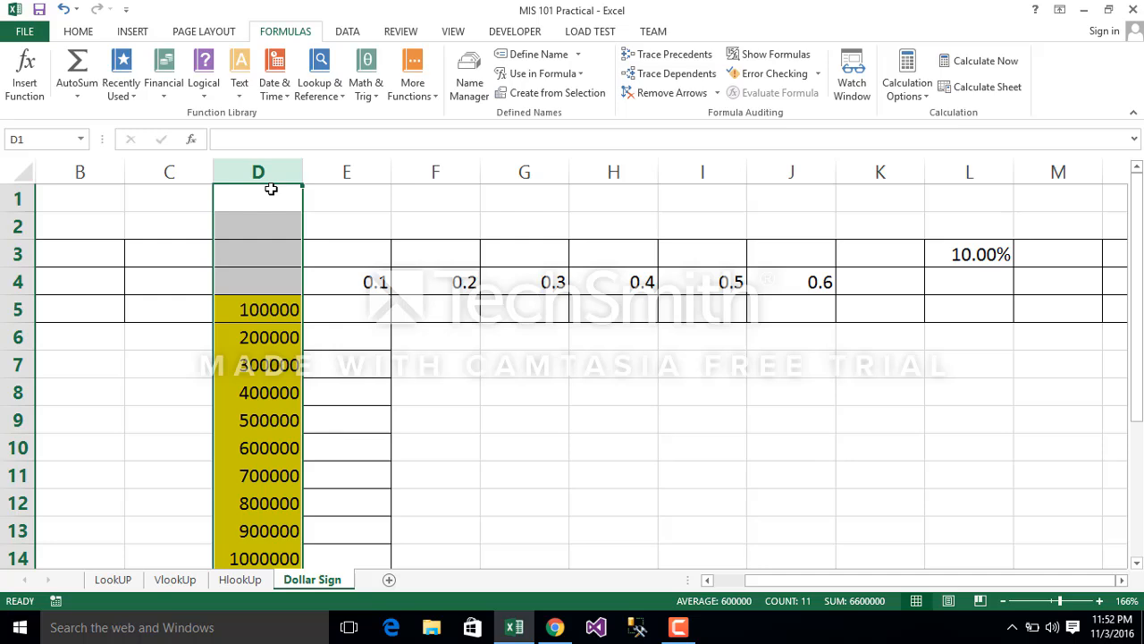
{"action": "left_click", "coordinate": [16, 281]}
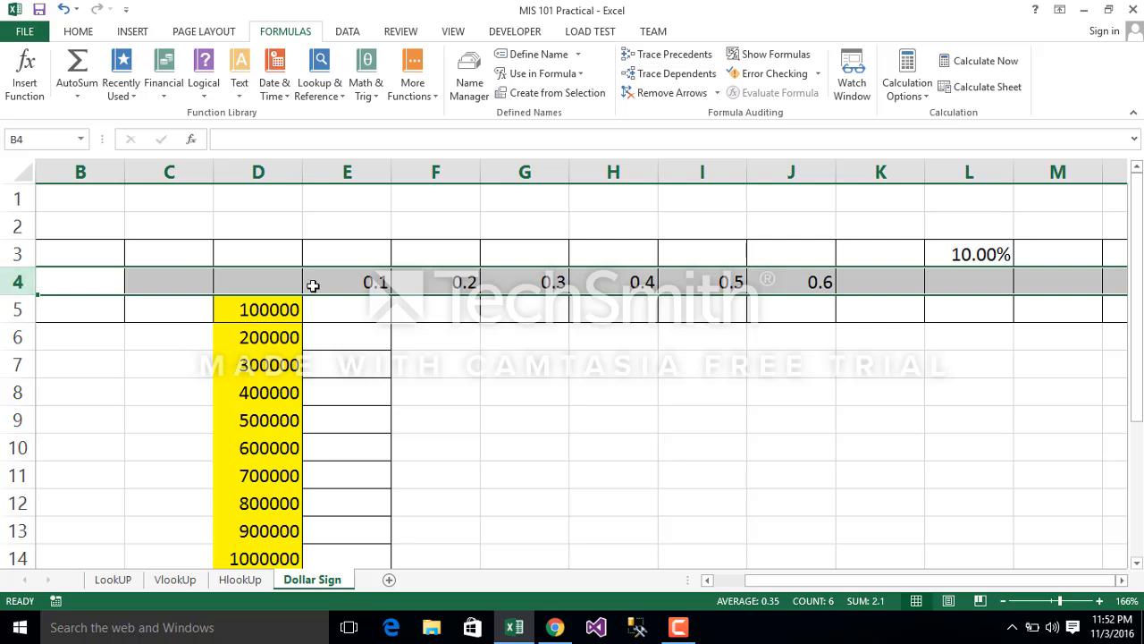
Step: Enter the formula =$D5 in cell E5 to fix the column of the amount reference
{"action": "left_click", "coordinate": [330, 309]}
{"action": "type", "text": "="}
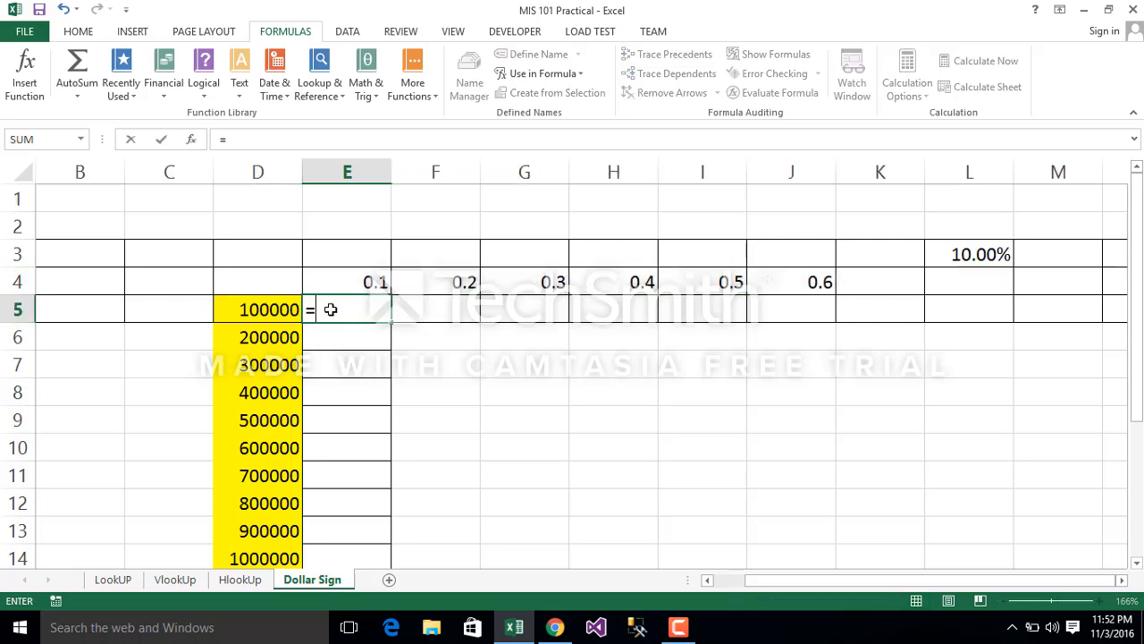
{"action": "left_click", "coordinate": [249, 309]}
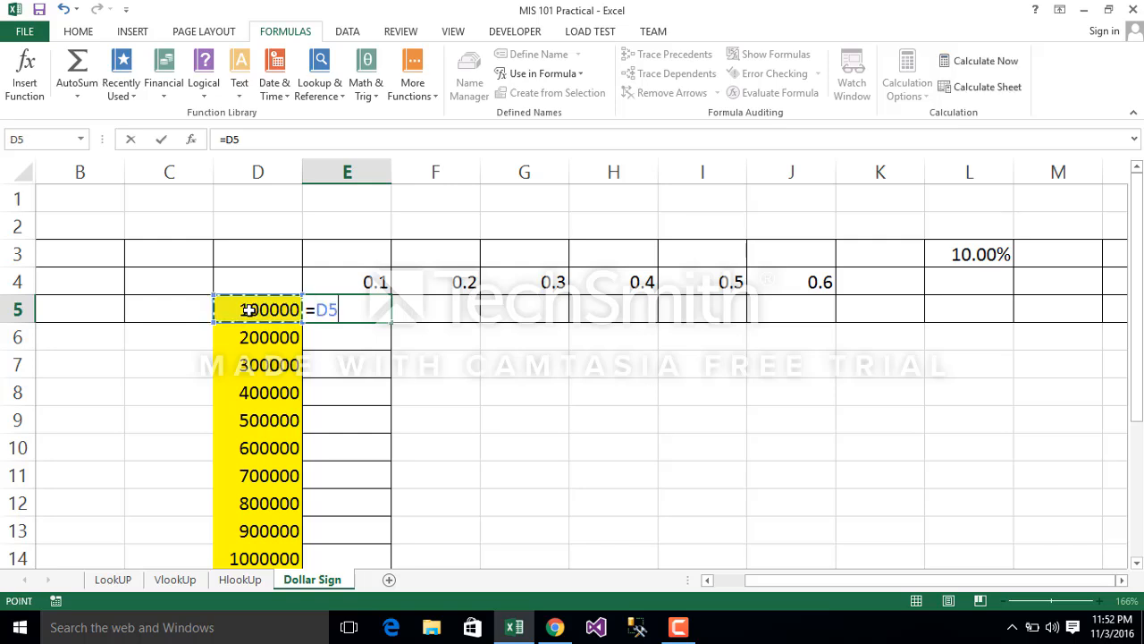
{"action": "left_click", "coordinate": [319, 309]}
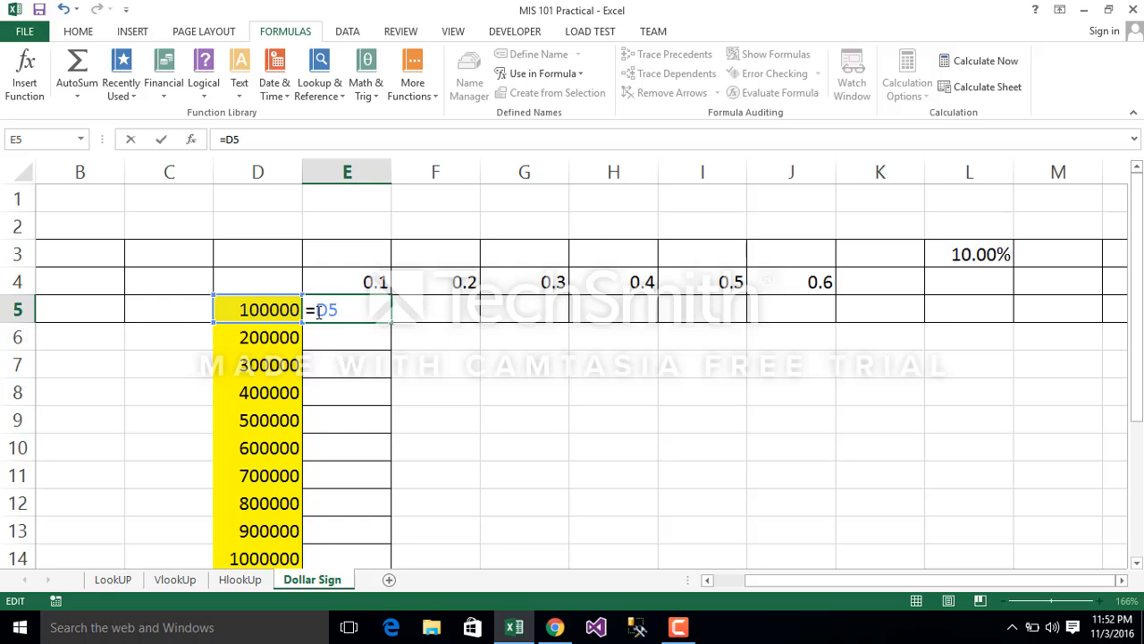
{"action": "type", "text": "$"}
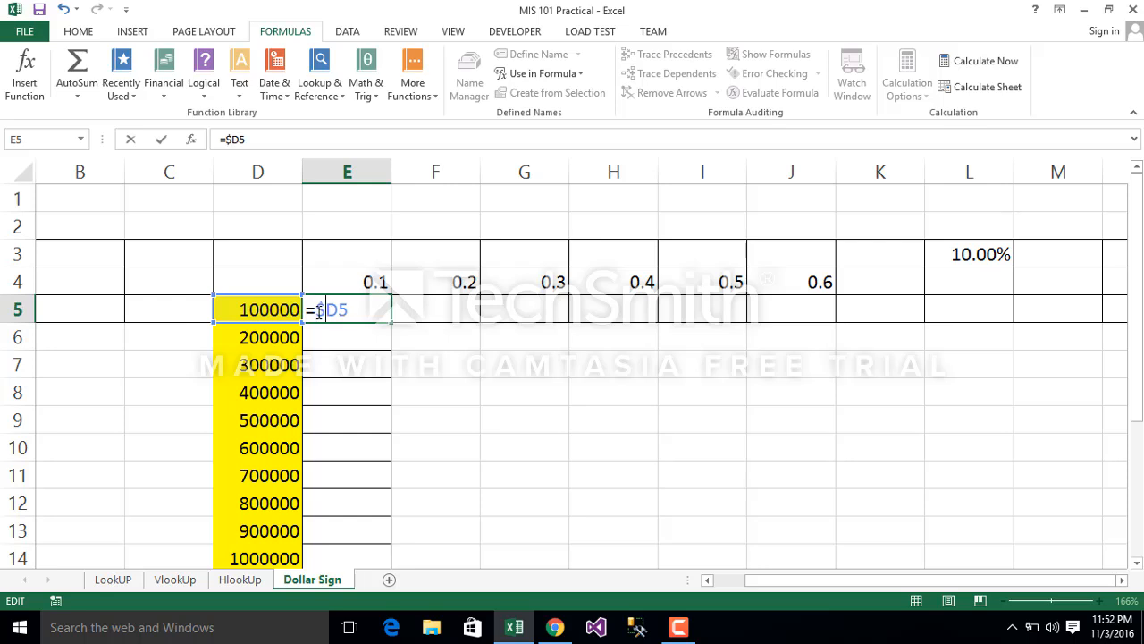
{"action": "left_click", "coordinate": [238, 165]}
{"action": "left_click", "coordinate": [354, 309]}
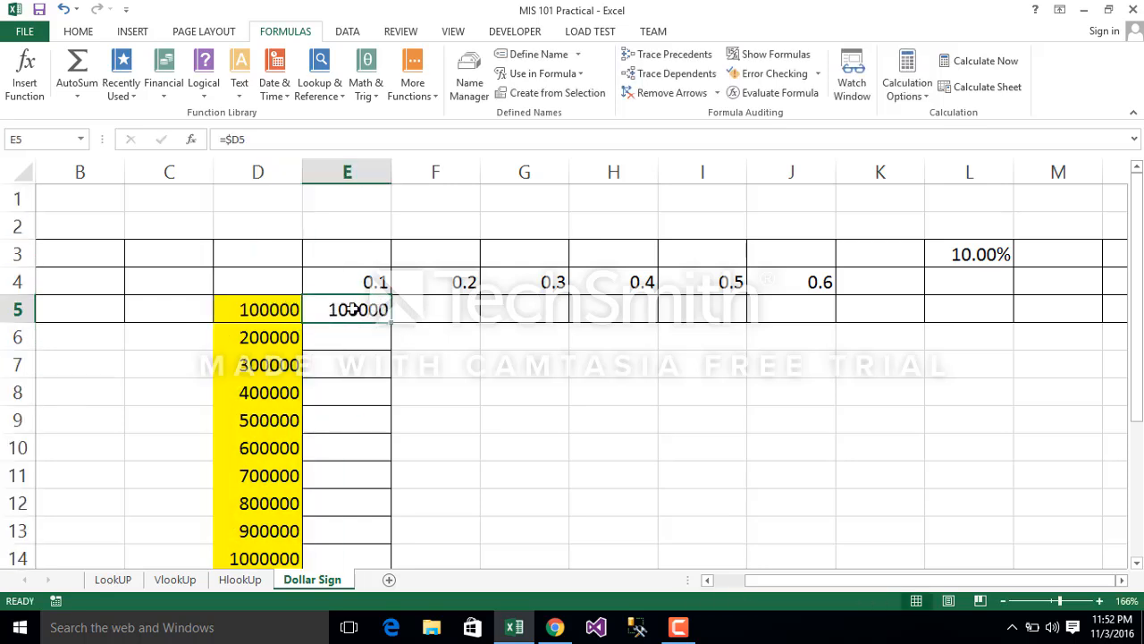
Step: Rewrite the formula in cell E5 as =$D5*E$4, fixing column D for the amount and row 4 for the rate
{"action": "double_click", "coordinate": [254, 140]}
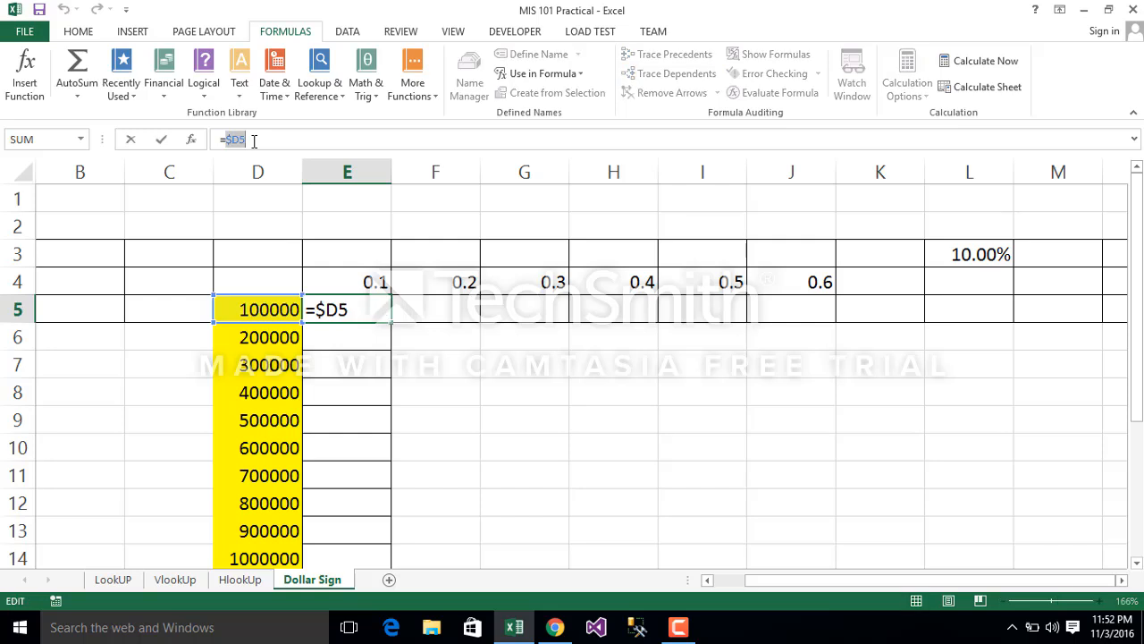
{"action": "type", "text": "&"}
{"action": "key", "text": "BackSpace"}
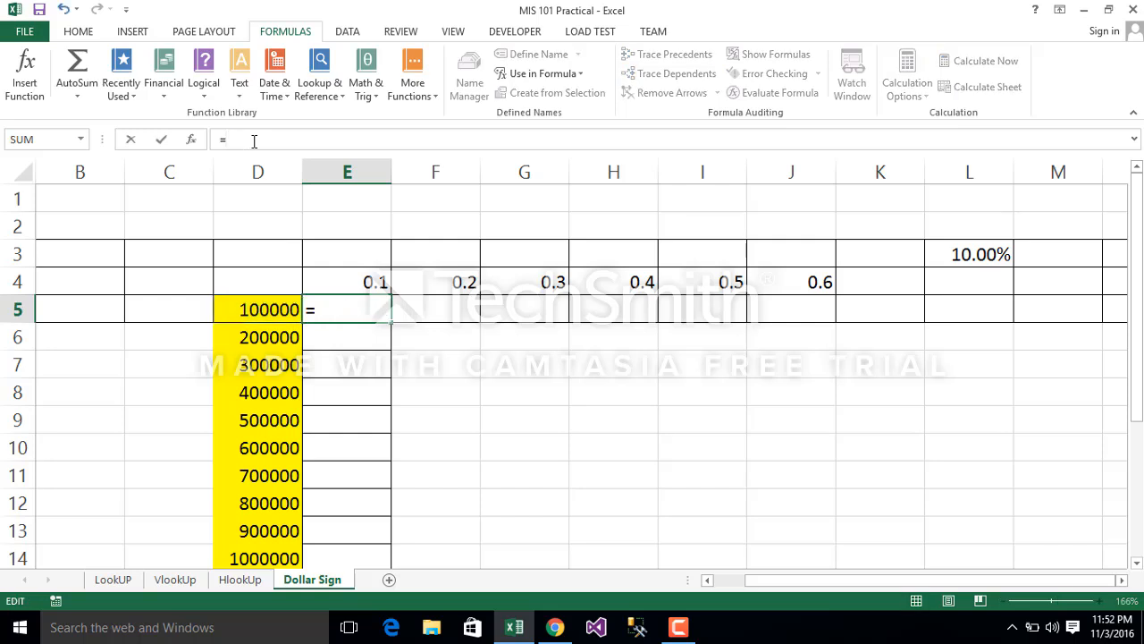
{"action": "left_click", "coordinate": [242, 302]}
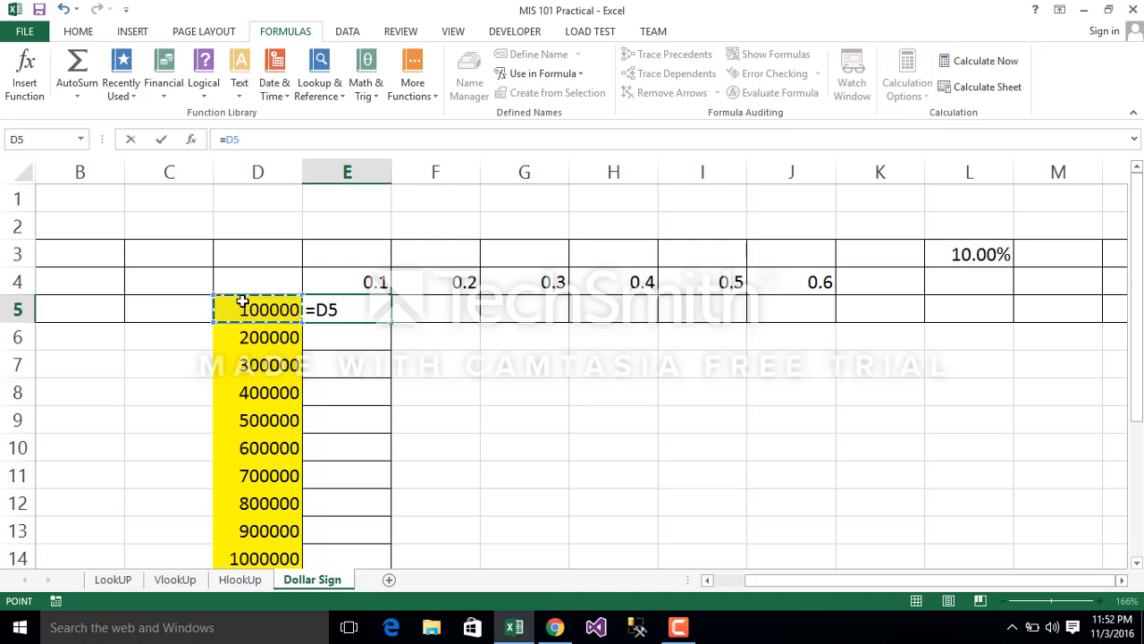
{"action": "double_click", "coordinate": [230, 141]}
{"action": "left_click", "coordinate": [227, 141]}
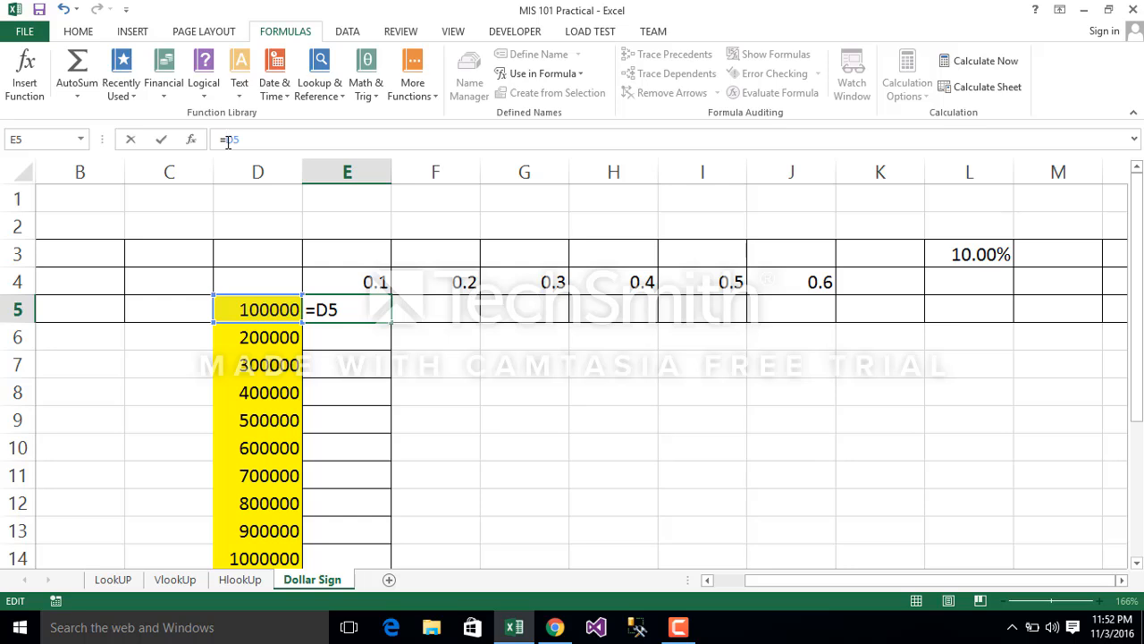
{"action": "type", "text": "$D5*"}
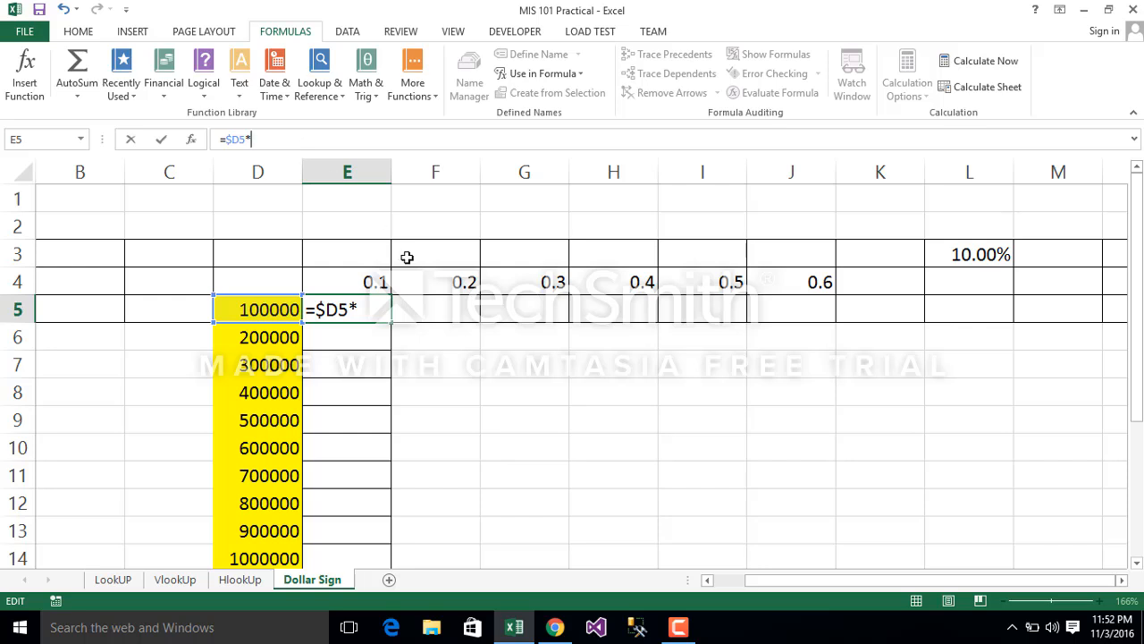
{"action": "left_click", "coordinate": [366, 282]}
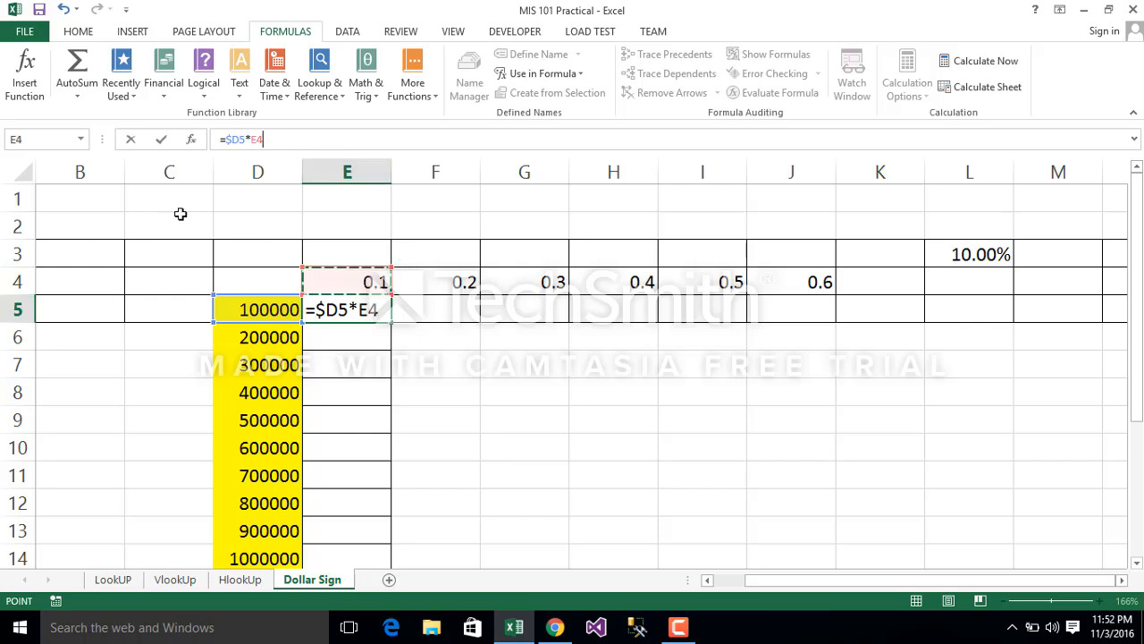
{"action": "left_click", "coordinate": [257, 139]}
{"action": "type", "text": "$"}
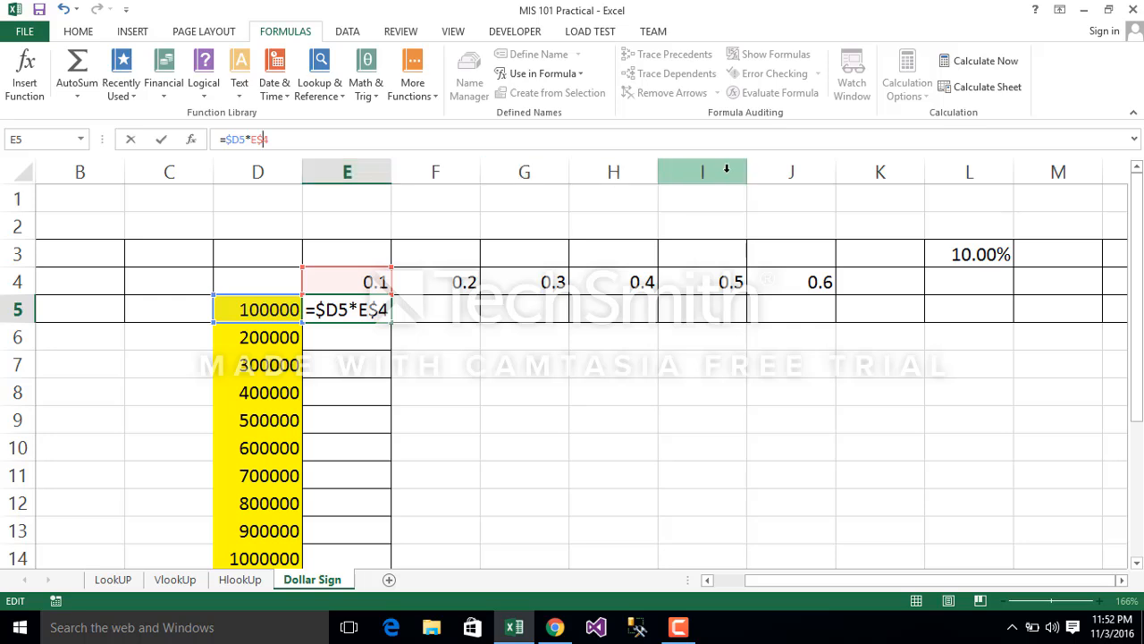
{"action": "key", "text": "Return"}
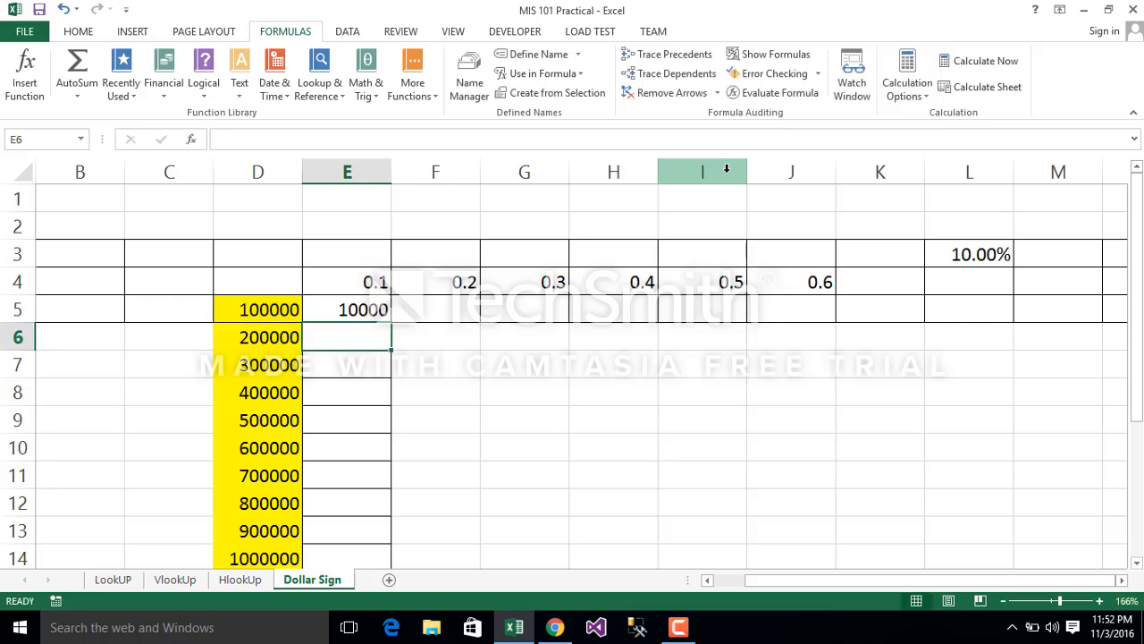
Step: Fill the E5 formula down column E to E15 and across row 5 to J5
{"action": "left_click", "coordinate": [333, 311]}
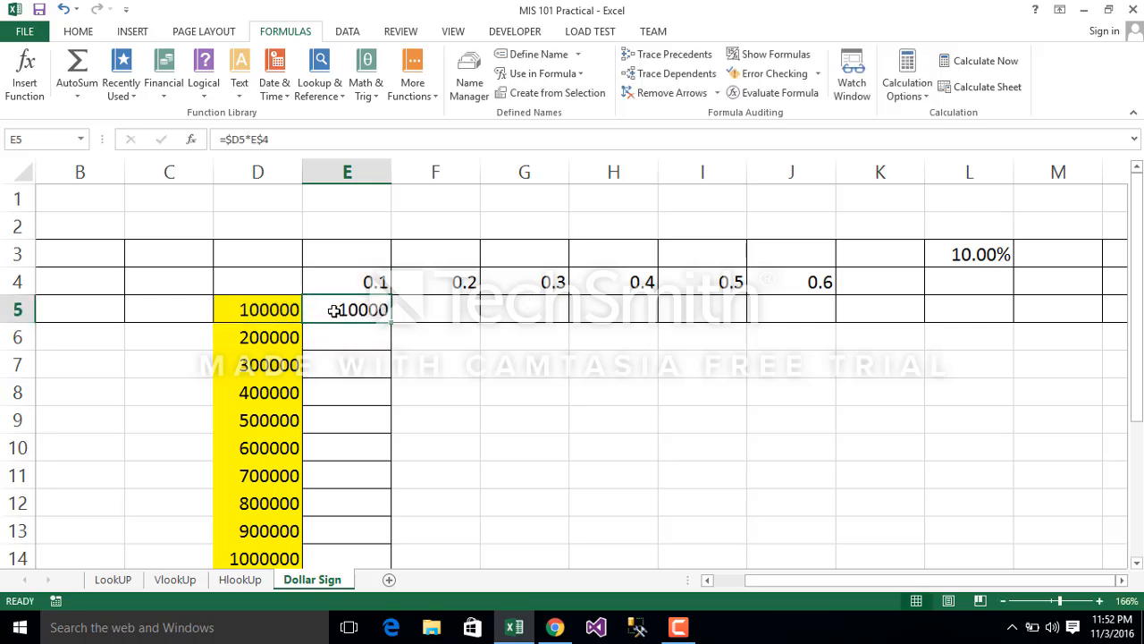
{"action": "double_click", "coordinate": [393, 322]}
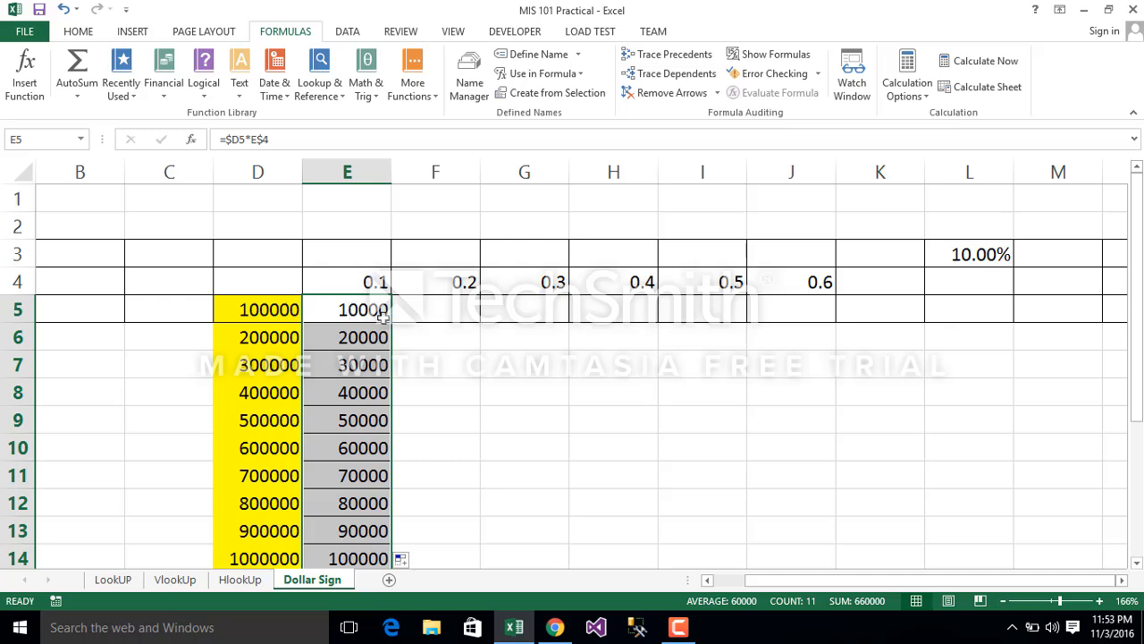
{"action": "left_click", "coordinate": [379, 309]}
{"action": "left_click_drag", "start_coordinate": [394, 322], "coordinate": [840, 338]}
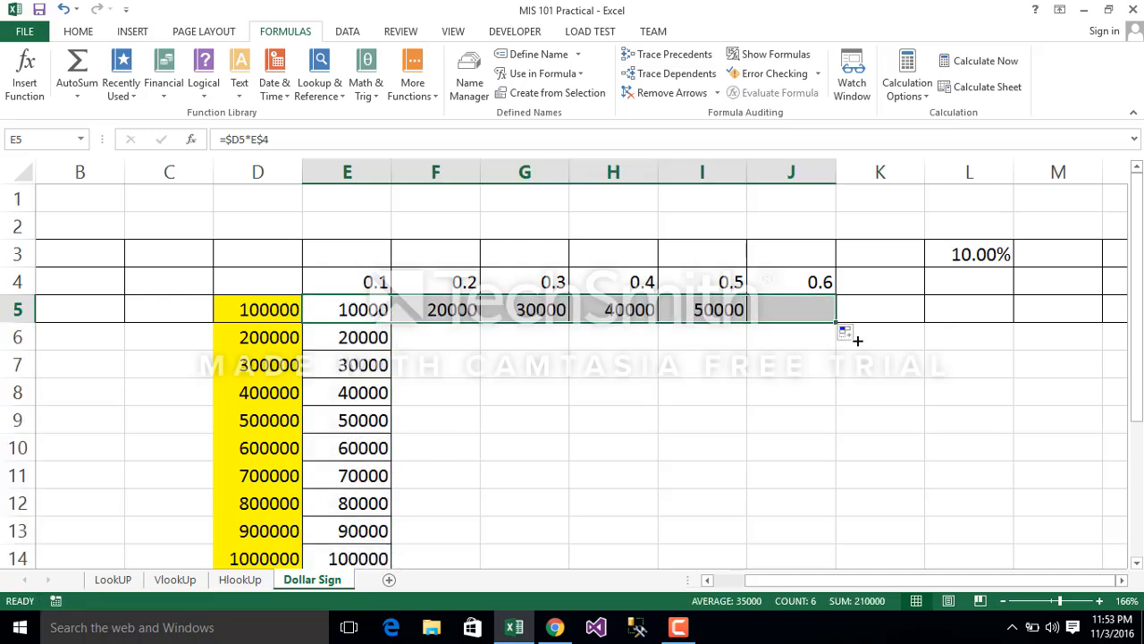
Step: Trace the precedents of cell J5 and inspect the fixed references in the formulas of E5 and E7
{"action": "left_click", "coordinate": [795, 313]}
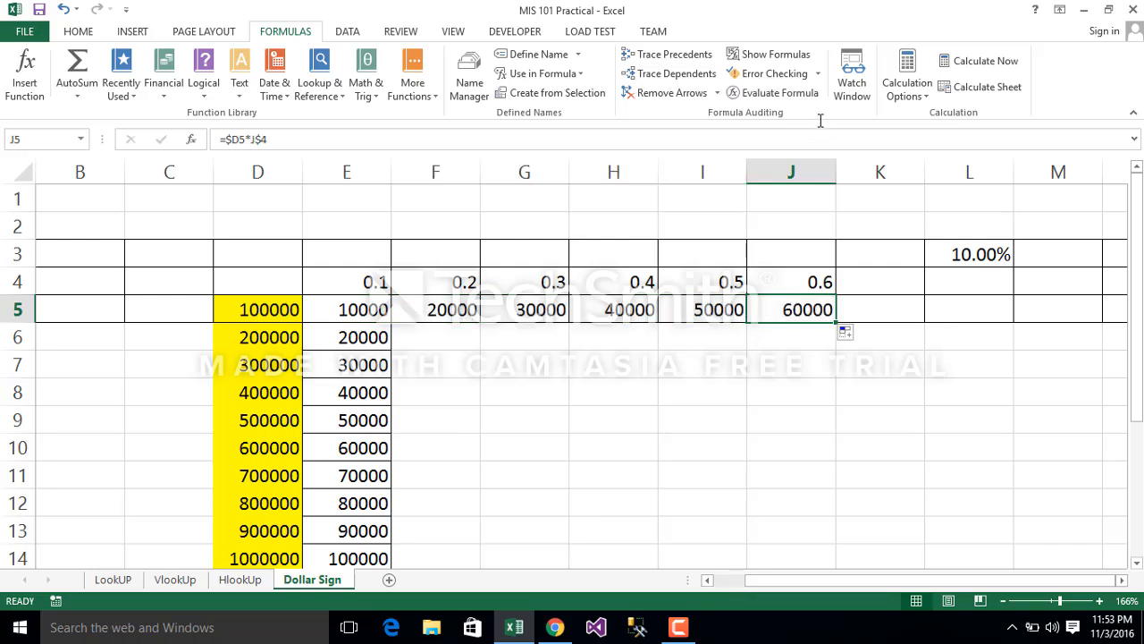
{"action": "left_click", "coordinate": [669, 55]}
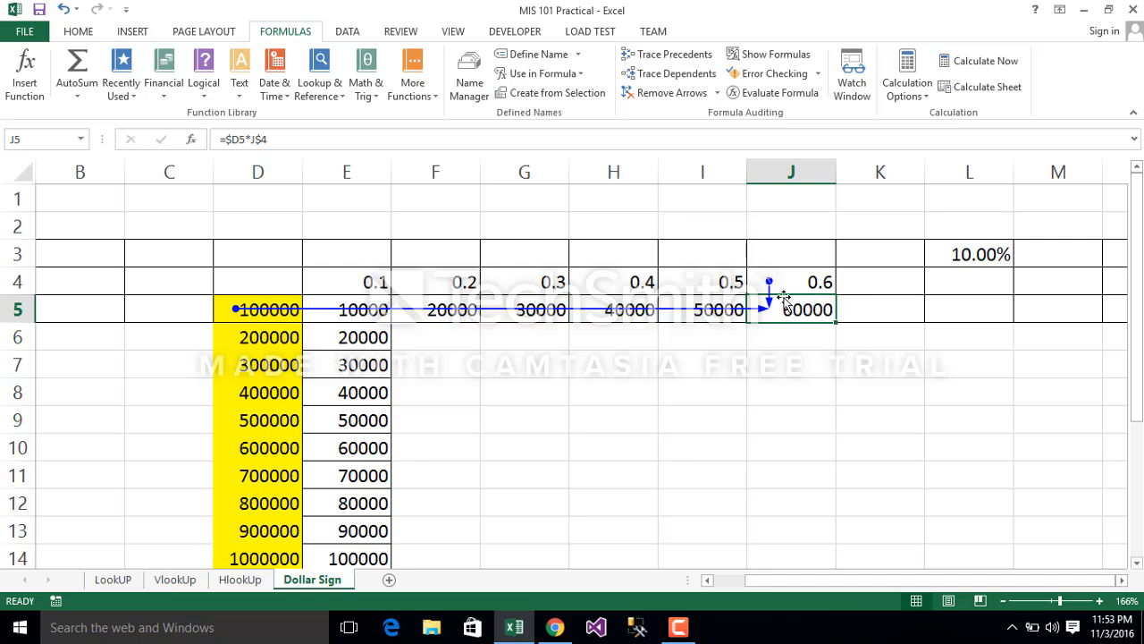
{"action": "left_click", "coordinate": [259, 169]}
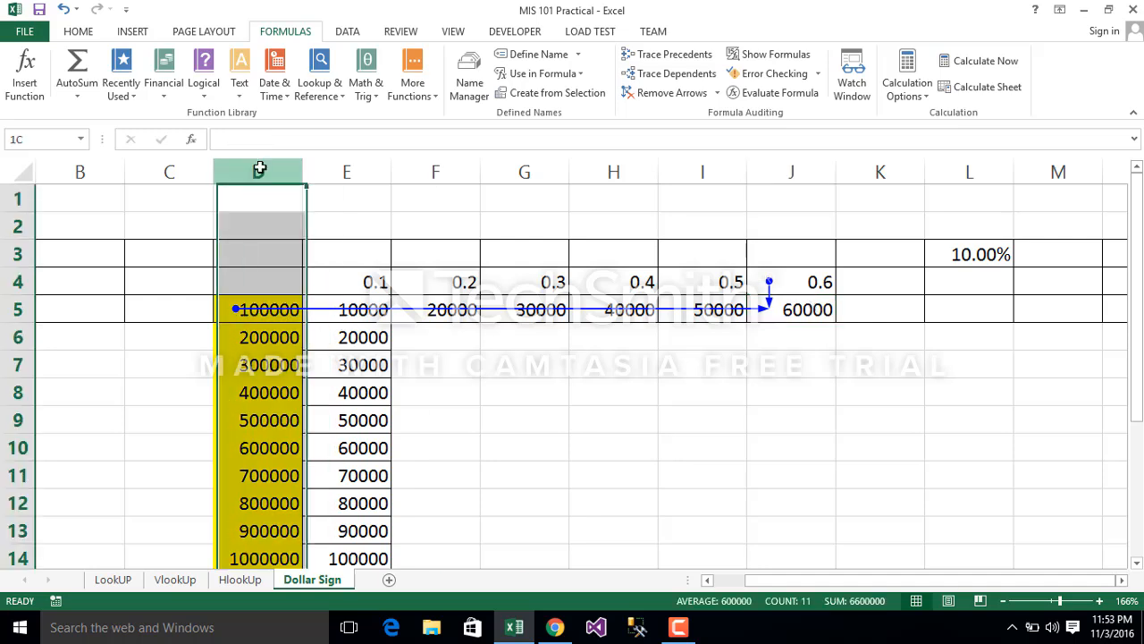
{"action": "double_click", "coordinate": [358, 309]}
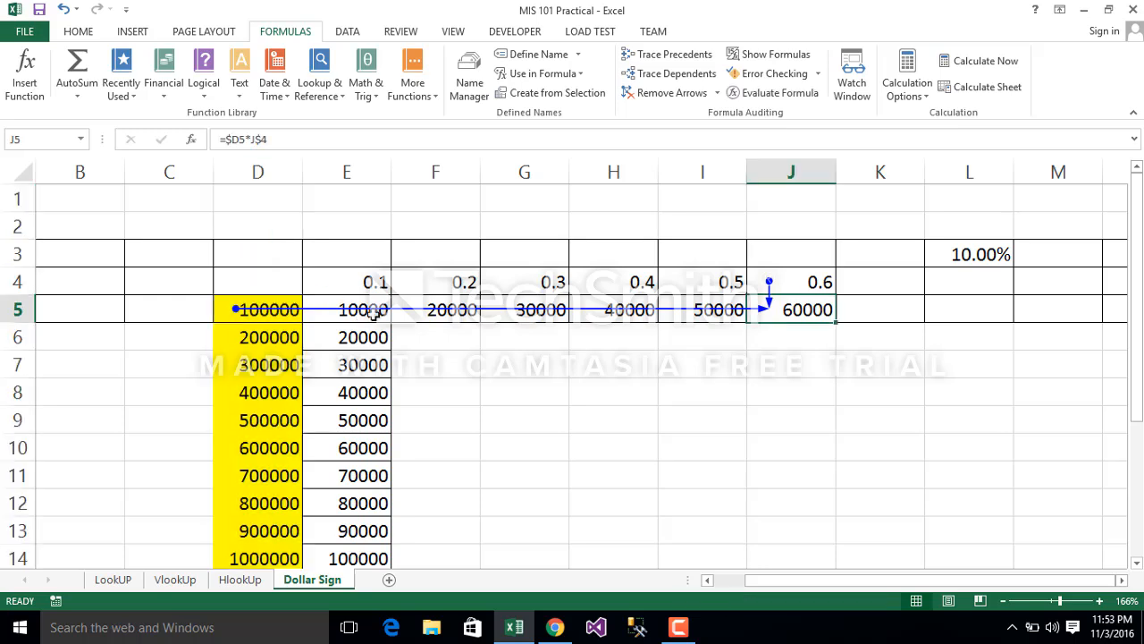
{"action": "left_click", "coordinate": [374, 313]}
{"action": "left_click", "coordinate": [235, 136]}
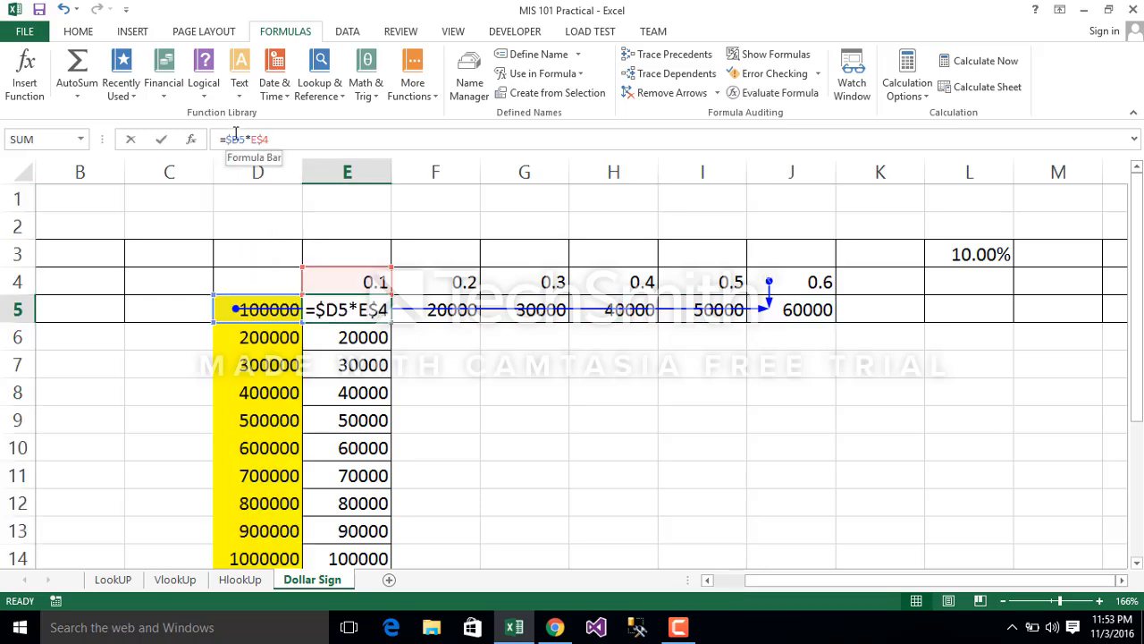
{"action": "left_click", "coordinate": [346, 373]}
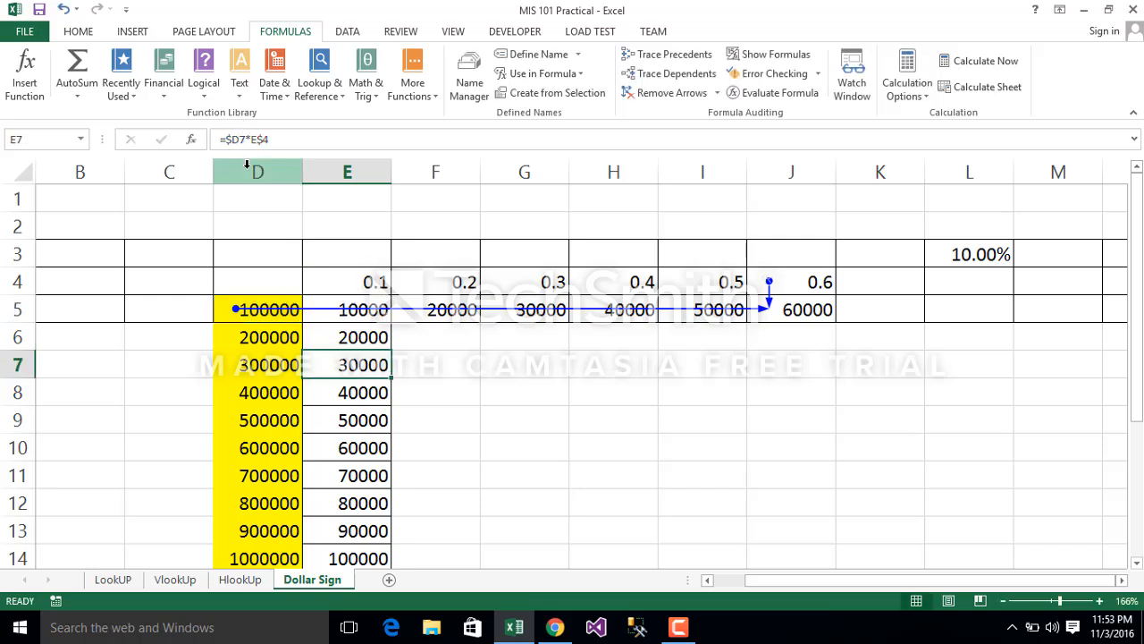
Step: Remove the precedent arrows from the sheet
{"action": "double_click", "coordinate": [454, 311]}
{"action": "double_click", "coordinate": [460, 311]}
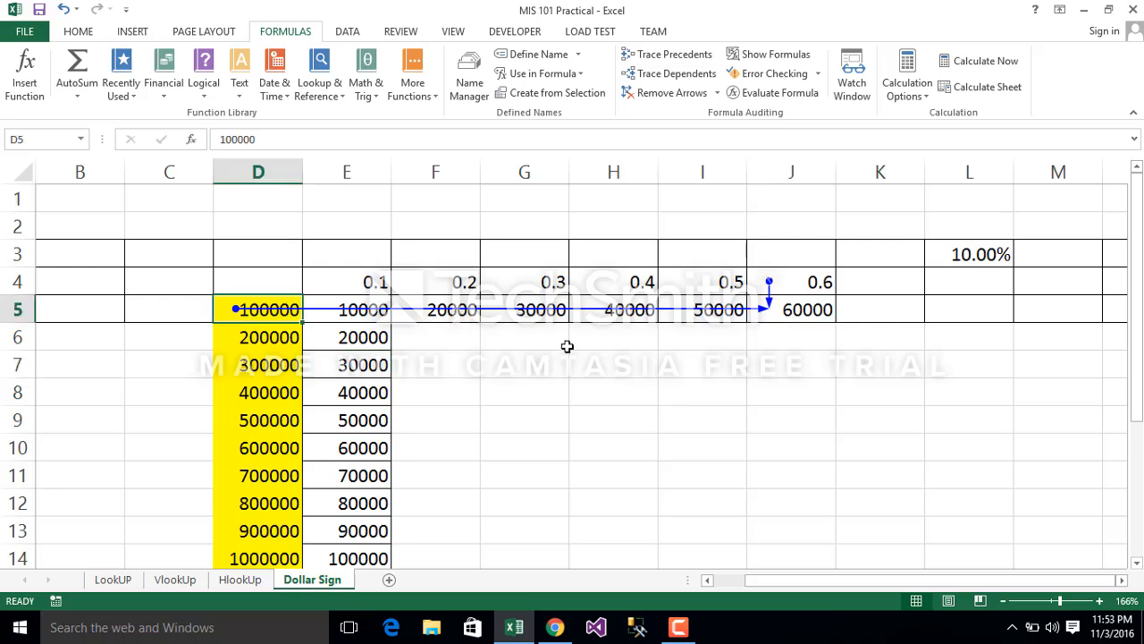
{"action": "left_click", "coordinate": [564, 345]}
{"action": "double_click", "coordinate": [453, 314]}
{"action": "double_click", "coordinate": [452, 312]}
{"action": "left_click", "coordinate": [666, 93]}
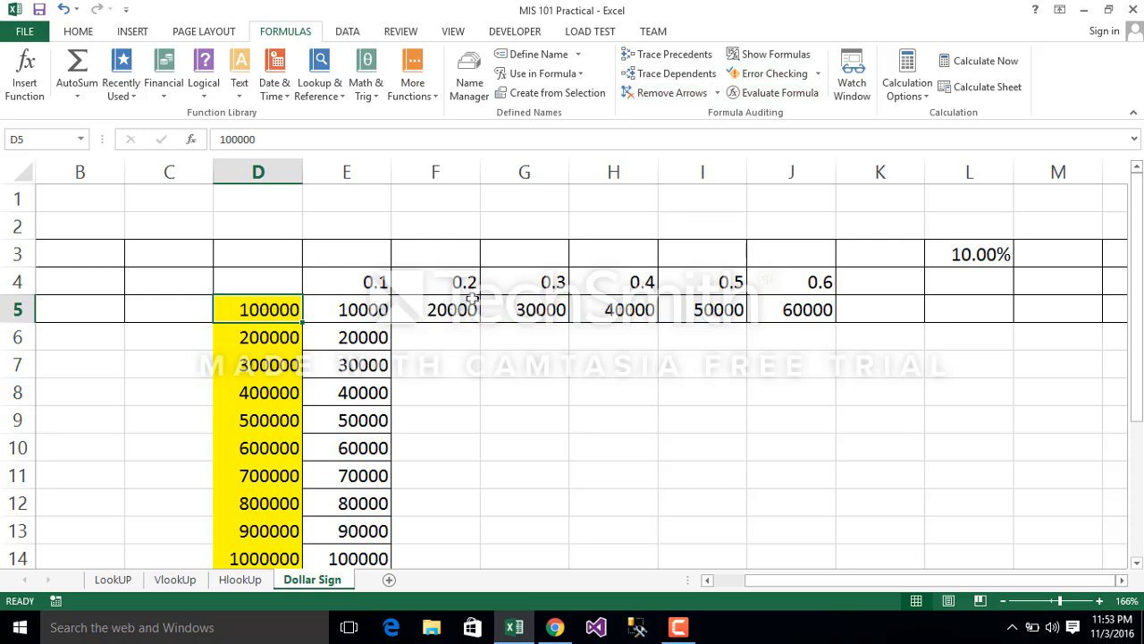
Step: Inspect the copied formula in cell F5 to see which amount and rate cells it references
{"action": "left_click", "coordinate": [437, 309]}
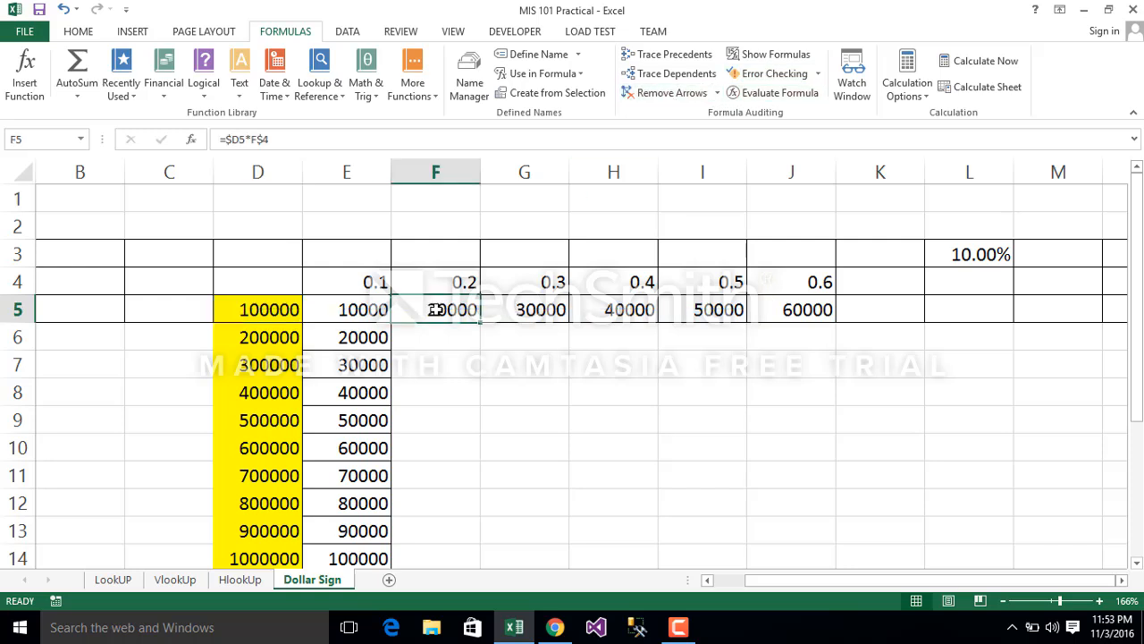
{"action": "left_click", "coordinate": [264, 143]}
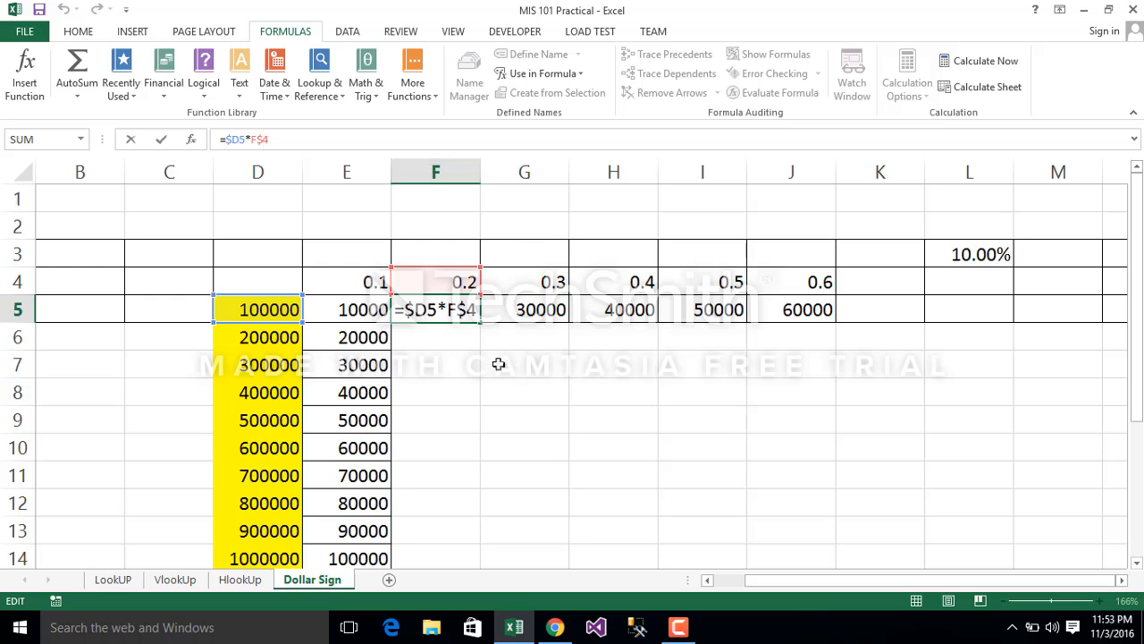
{"action": "key", "text": "Return"}
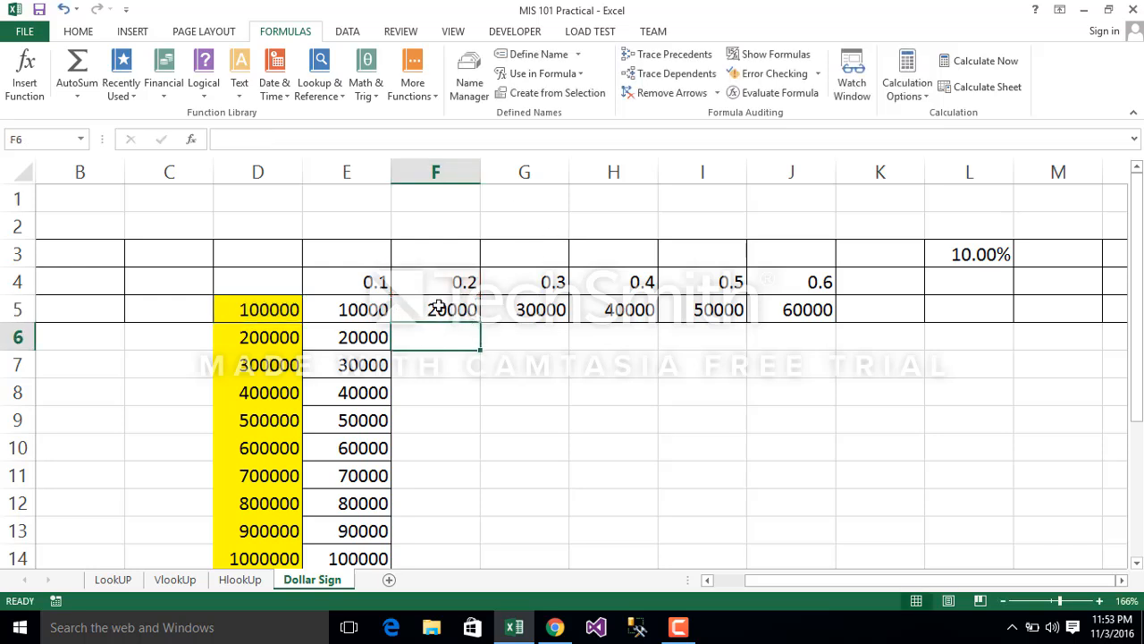
Step: Fill the formulas in F5 through J5 down their columns to row 15 to complete the multiplication grid
{"action": "left_click", "coordinate": [473, 315]}
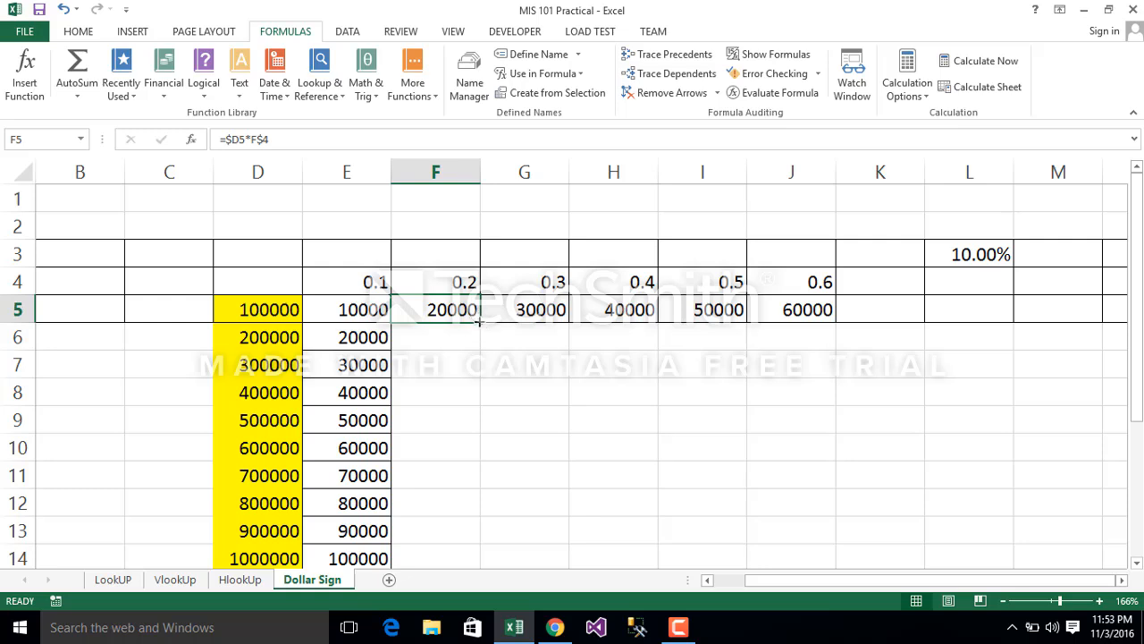
{"action": "double_click", "coordinate": [478, 320]}
{"action": "left_click", "coordinate": [526, 305]}
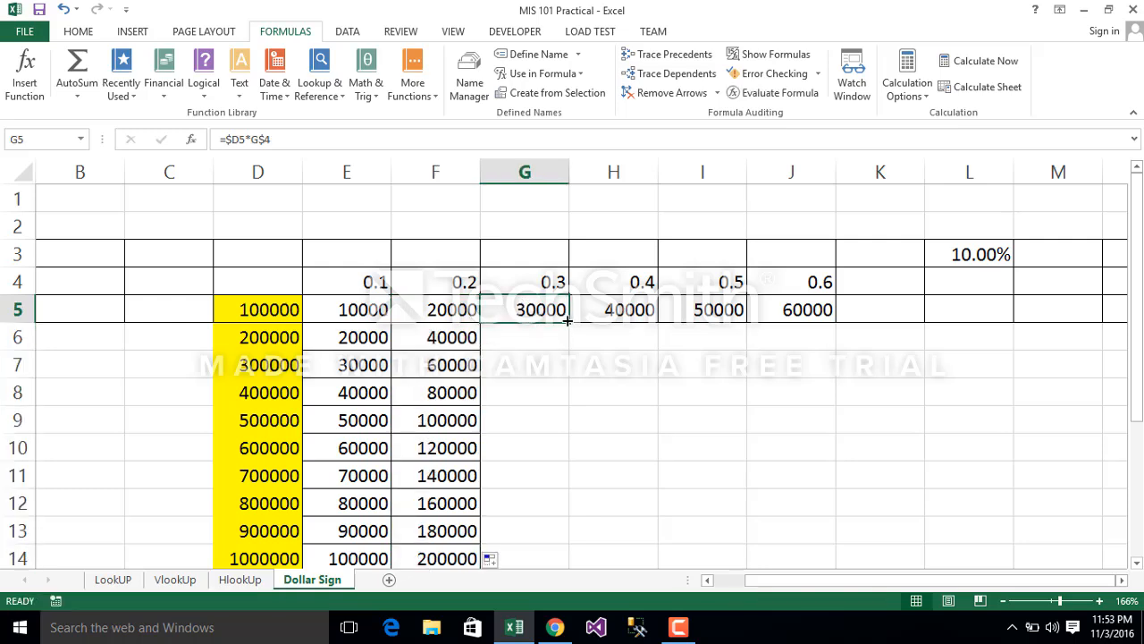
{"action": "double_click", "coordinate": [568, 322]}
{"action": "left_click", "coordinate": [625, 311]}
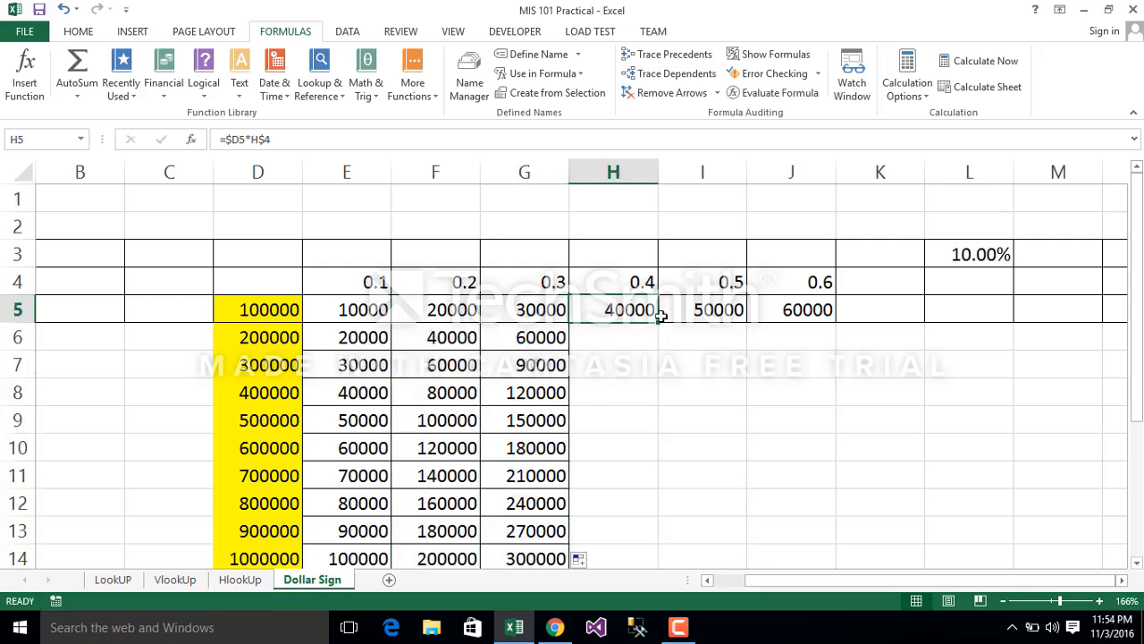
{"action": "double_click", "coordinate": [658, 320]}
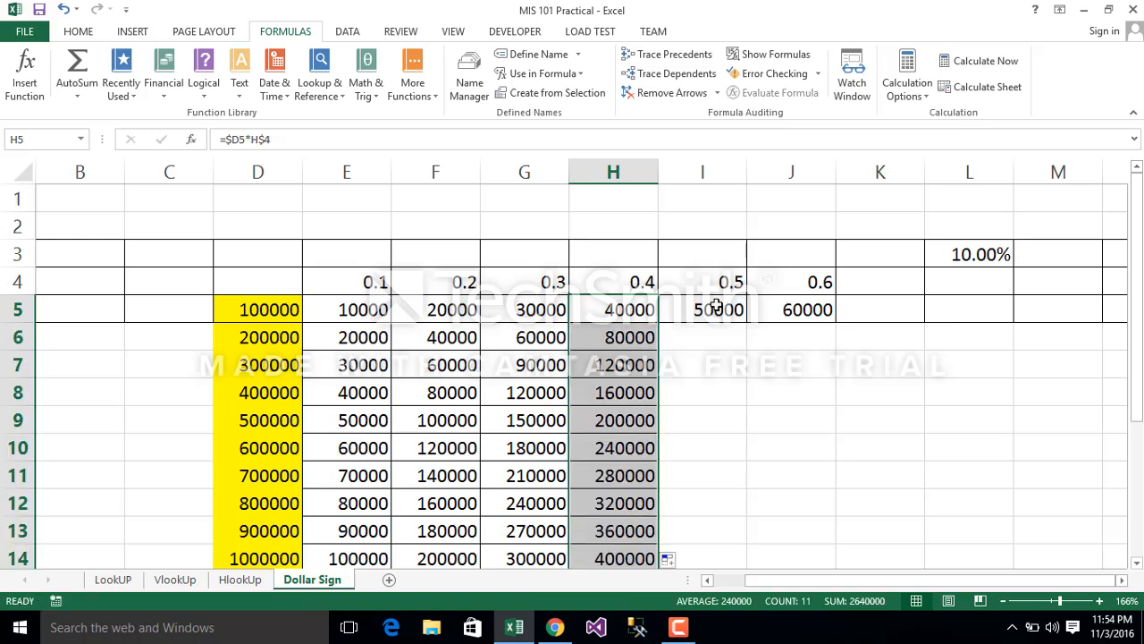
{"action": "left_click", "coordinate": [715, 306]}
{"action": "double_click", "coordinate": [748, 320]}
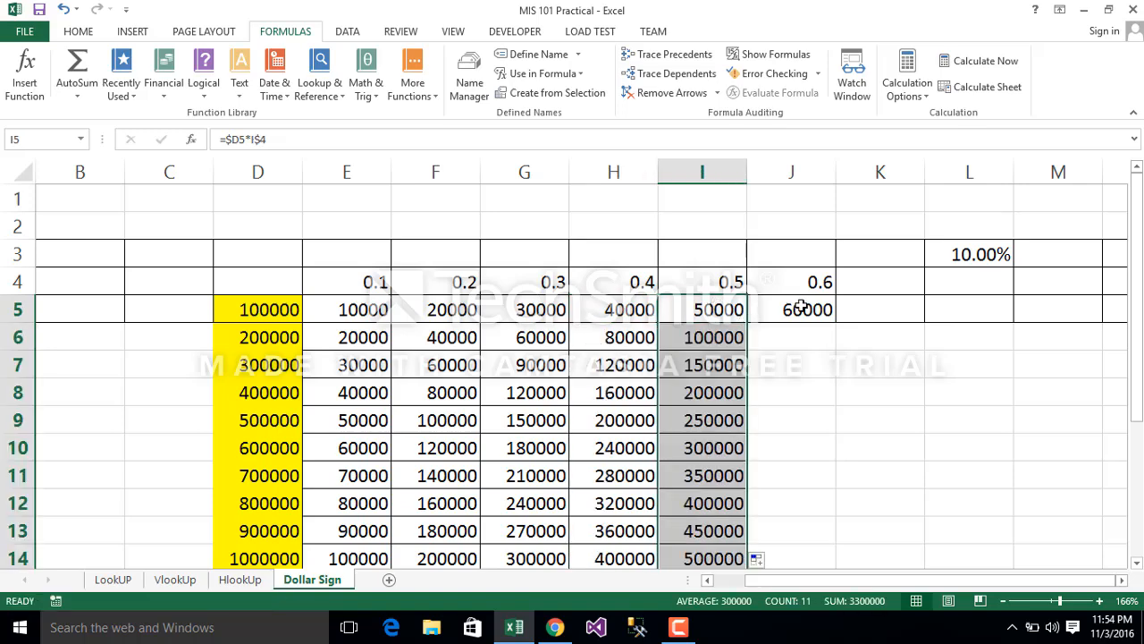
{"action": "left_click", "coordinate": [802, 308]}
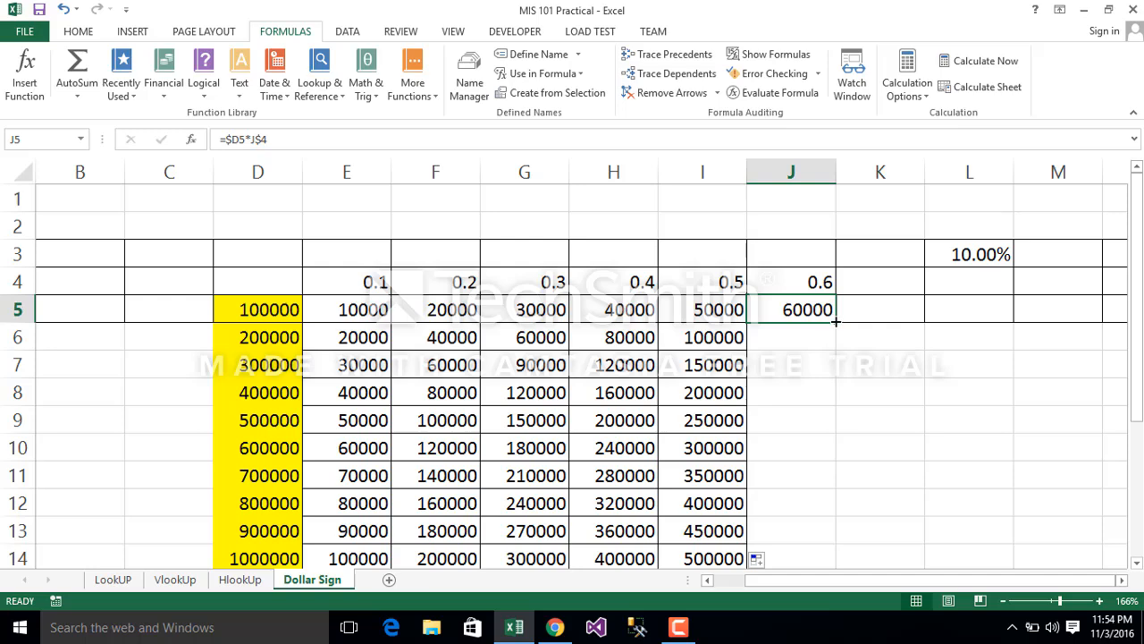
{"action": "double_click", "coordinate": [835, 320]}
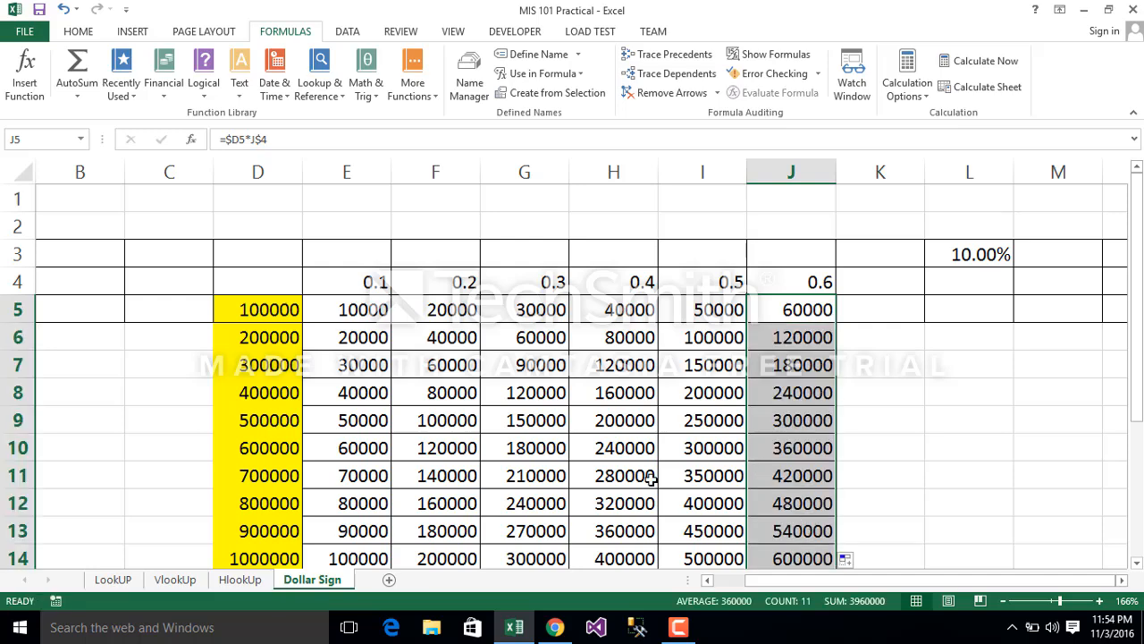
Step: Trace the precedents of cell G10 and inspect the column D and row 4 references in its formula
{"action": "left_click", "coordinate": [524, 448]}
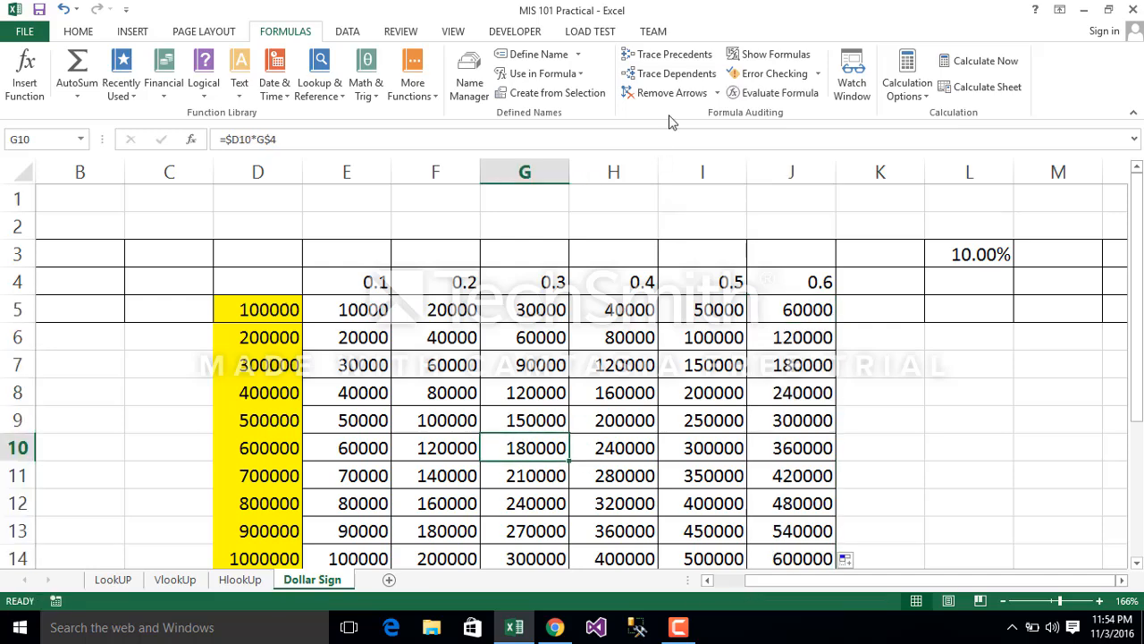
{"action": "left_click", "coordinate": [678, 78]}
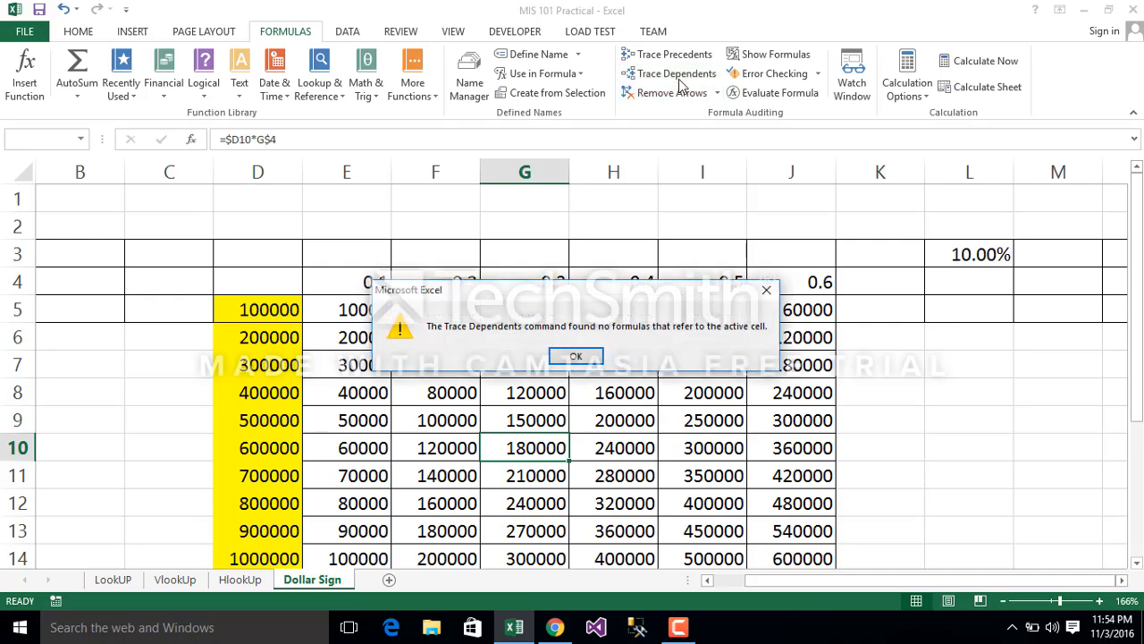
{"action": "left_click", "coordinate": [575, 356]}
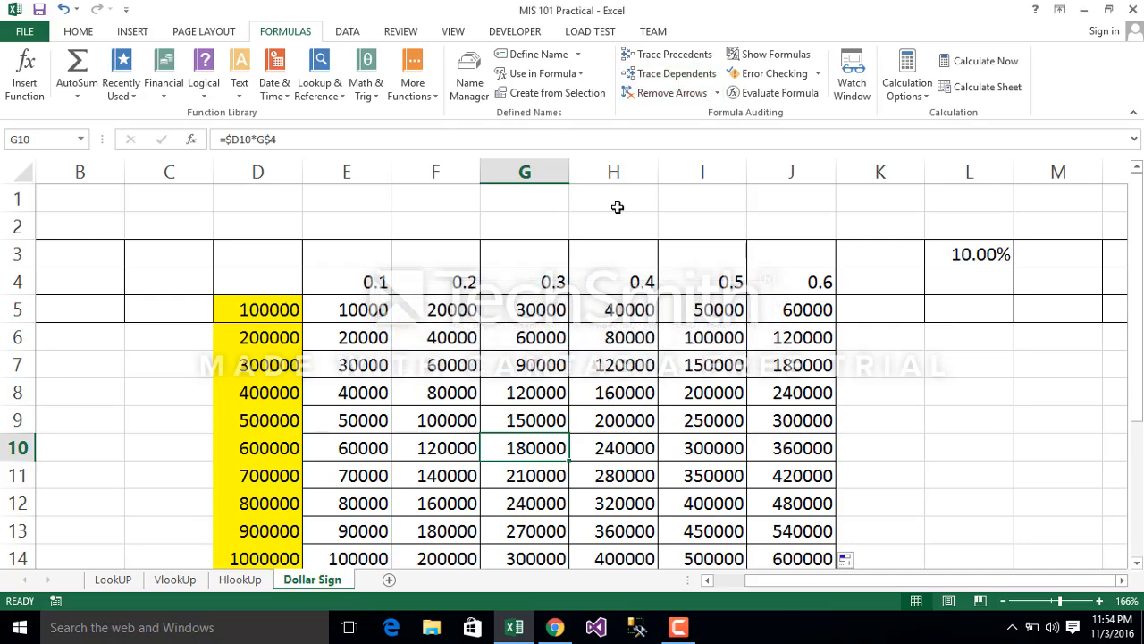
{"action": "left_click", "coordinate": [671, 55]}
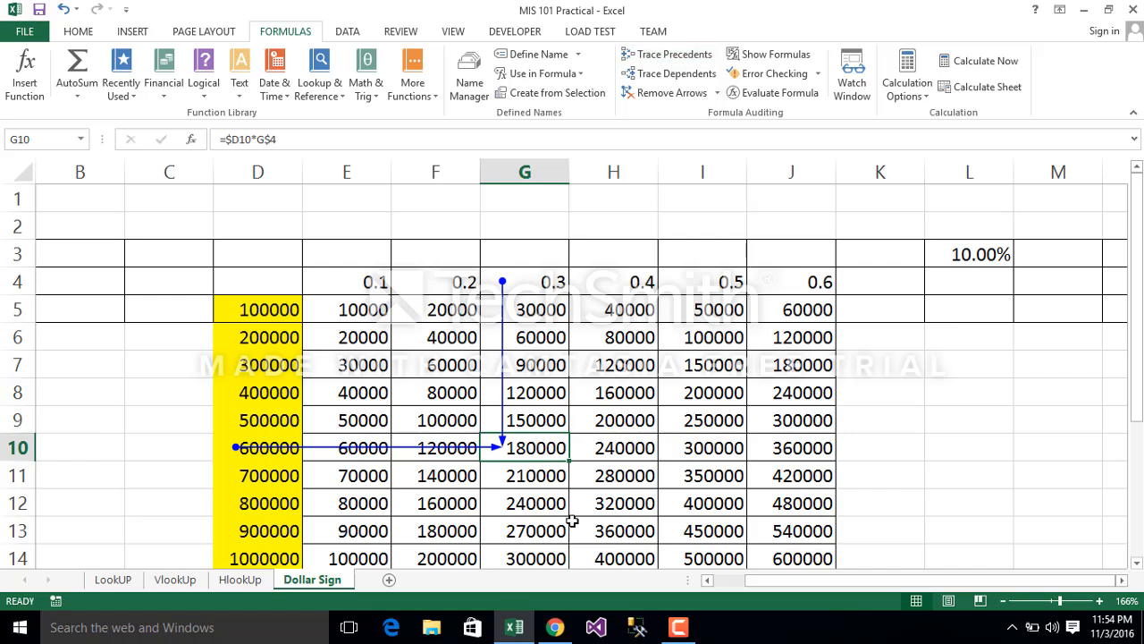
{"action": "left_click", "coordinate": [645, 439]}
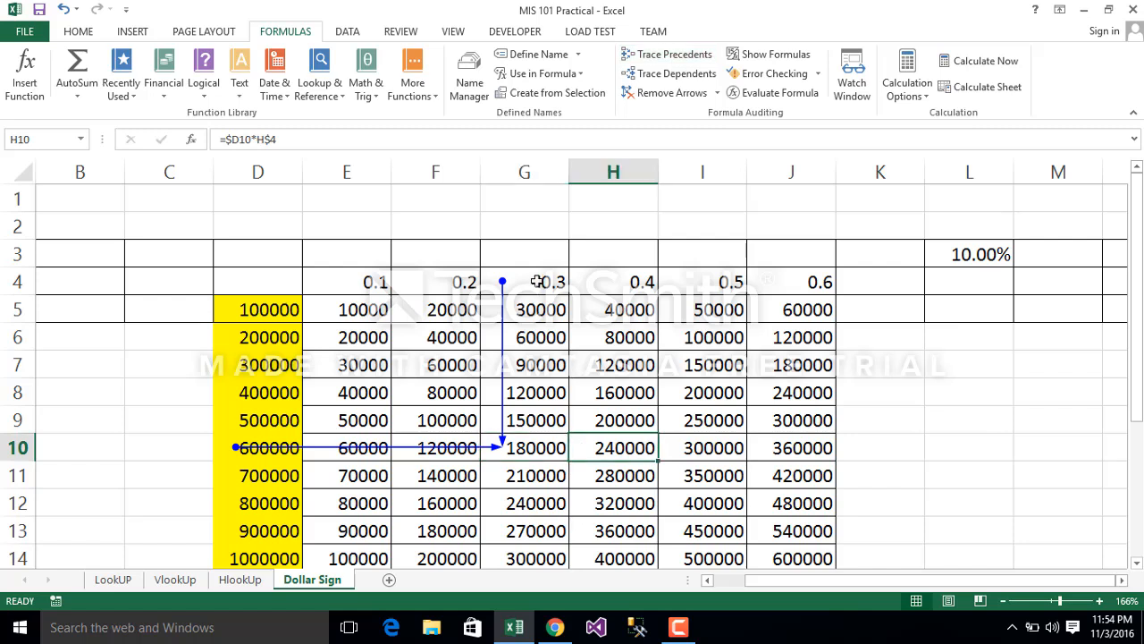
{"action": "left_click", "coordinate": [538, 282]}
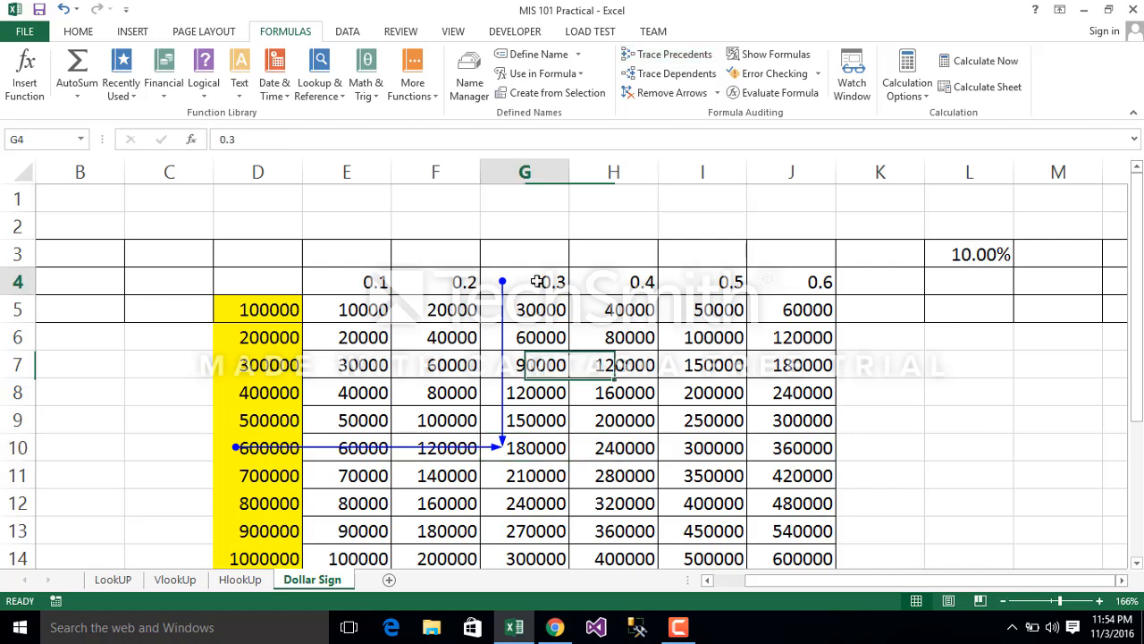
{"action": "double_click", "coordinate": [271, 449]}
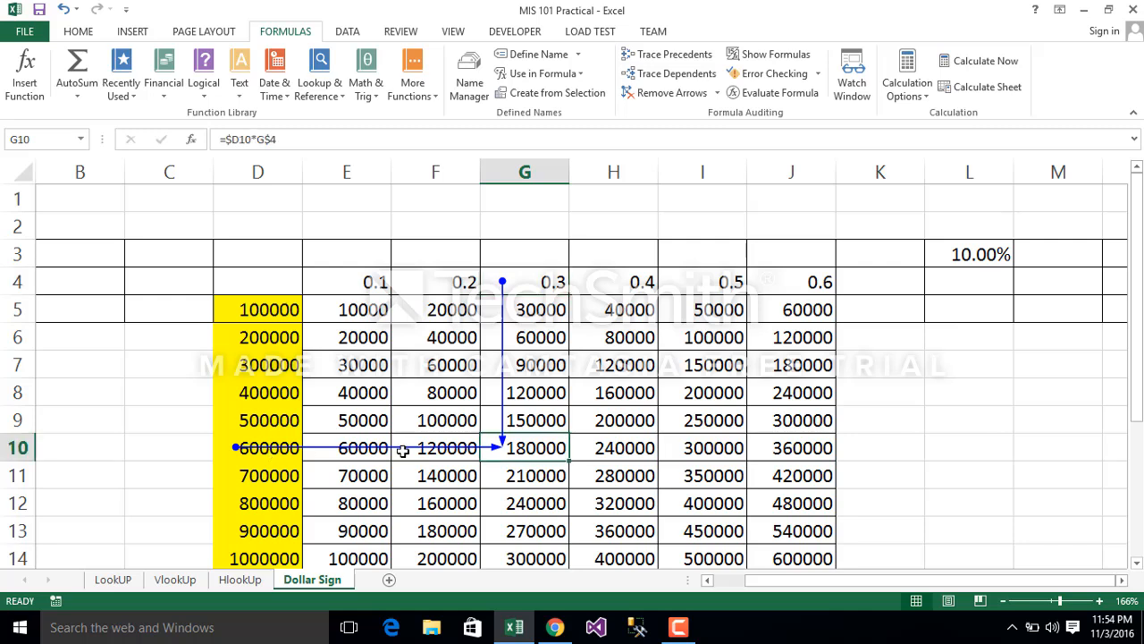
{"action": "left_click", "coordinate": [247, 140]}
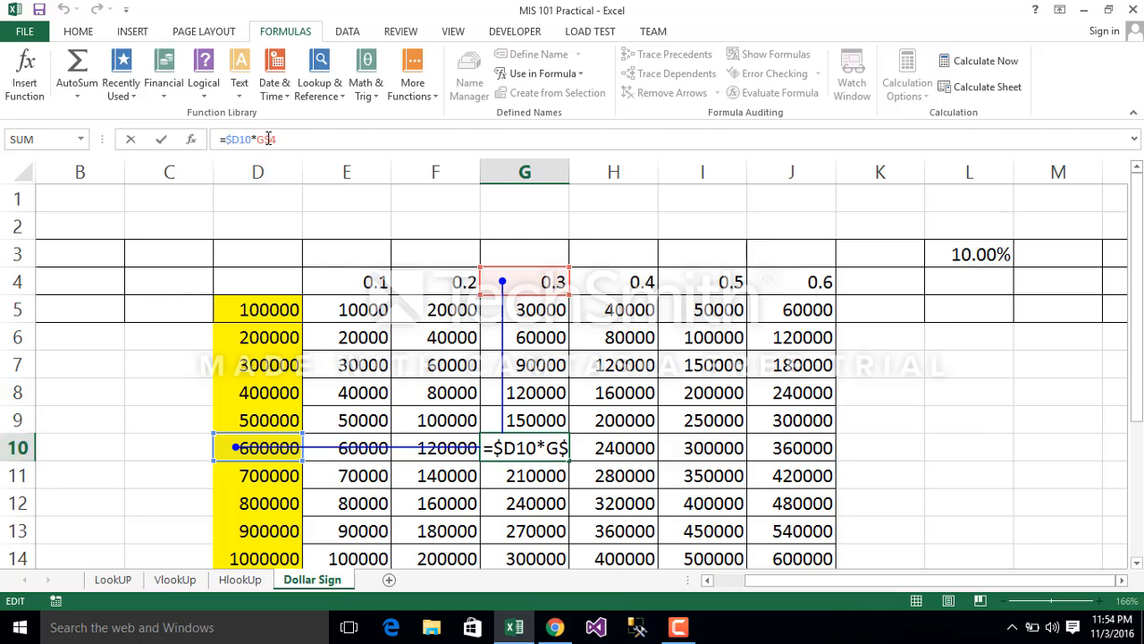
Step: Trace the precedents of cell J14 and inspect the amount and rate cells its formula references
{"action": "left_click", "coordinate": [803, 556]}
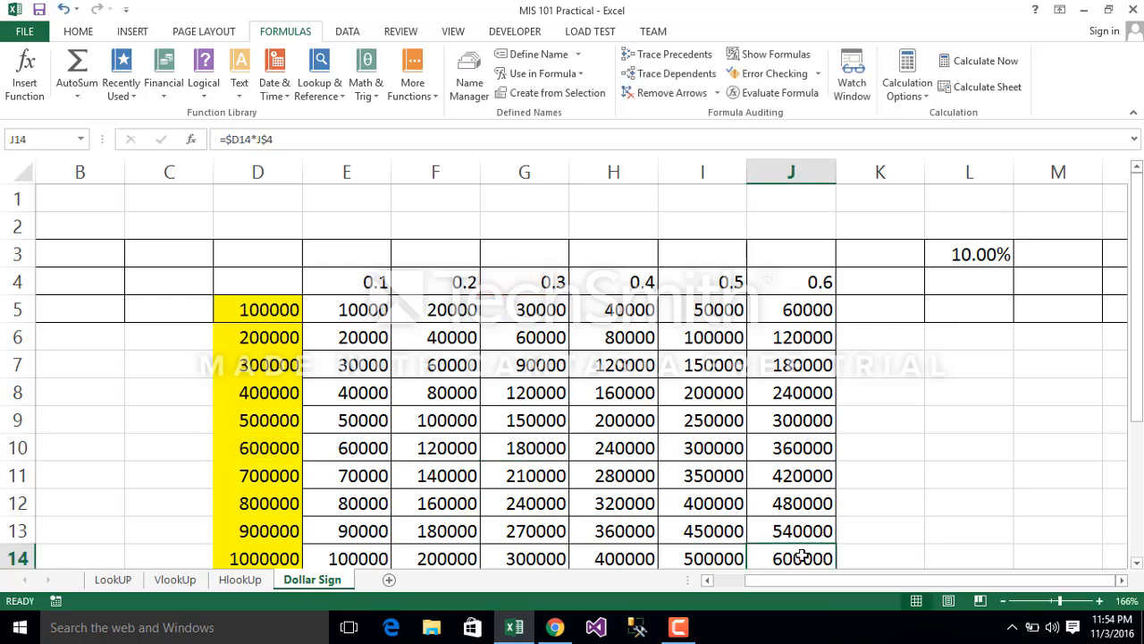
{"action": "left_click", "coordinate": [678, 57]}
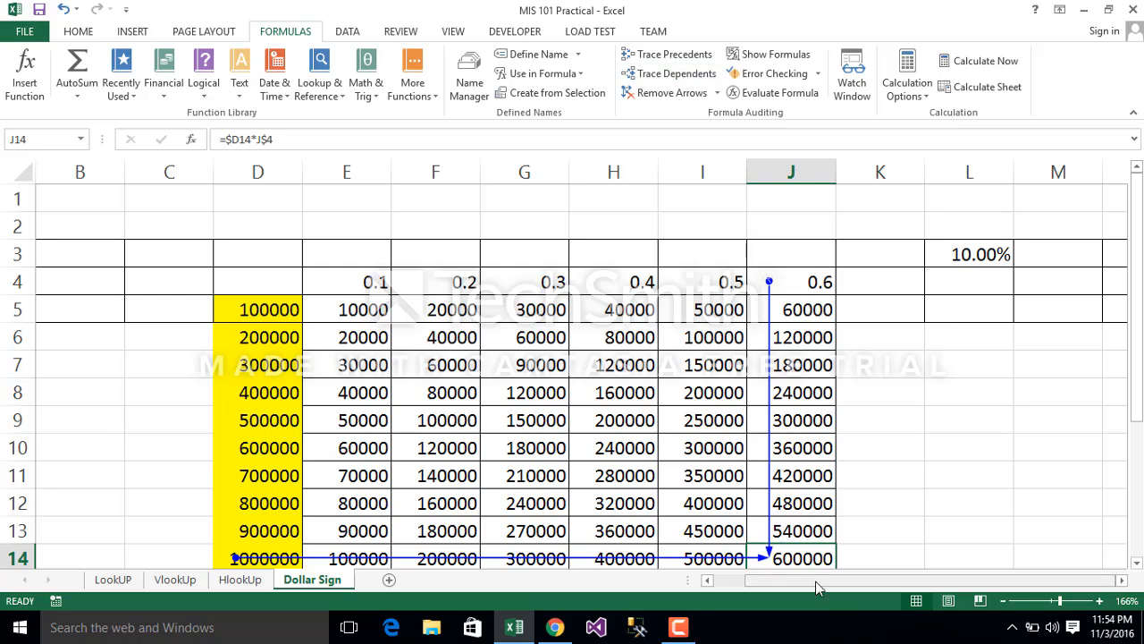
{"action": "double_click", "coordinate": [781, 558]}
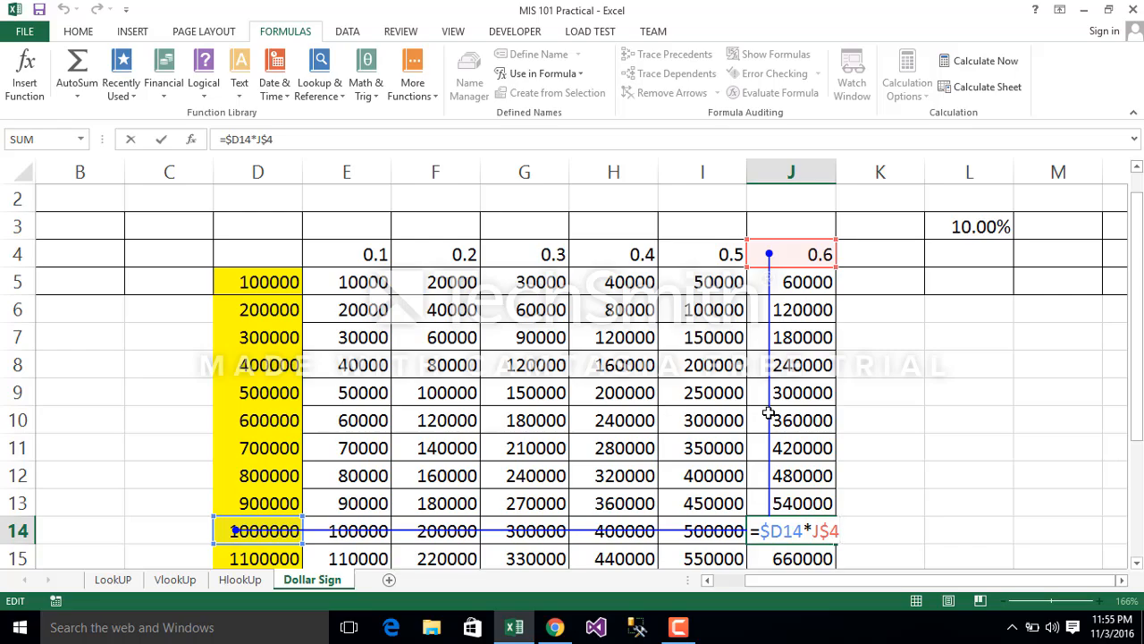
{"action": "key", "text": "Return"}
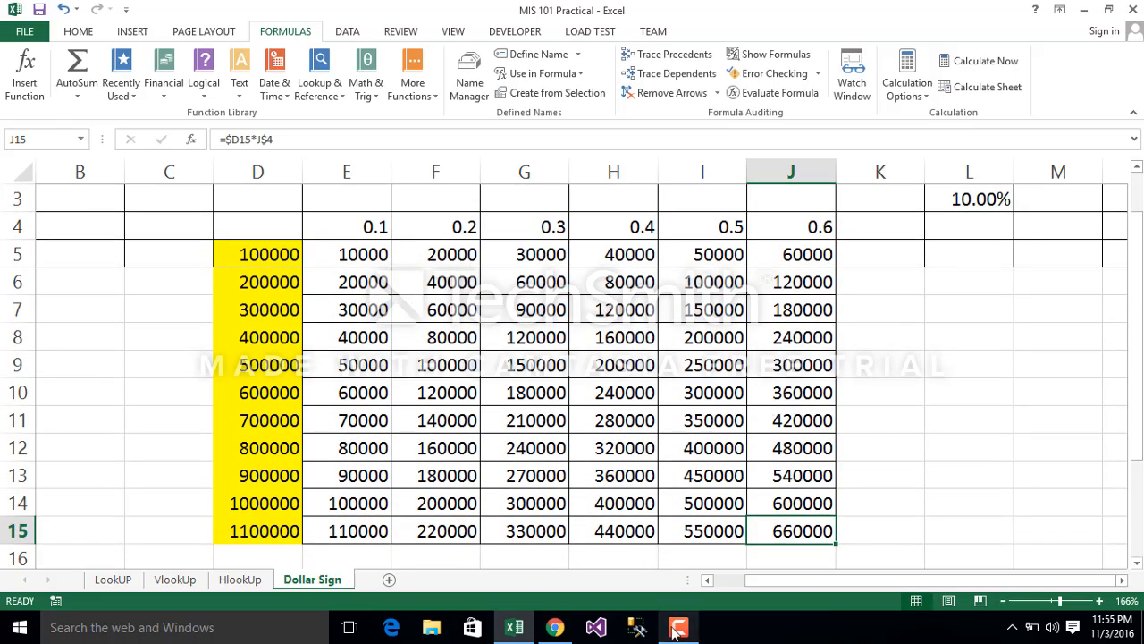
{"action": "mouse_move", "coordinate": [695, 632]}
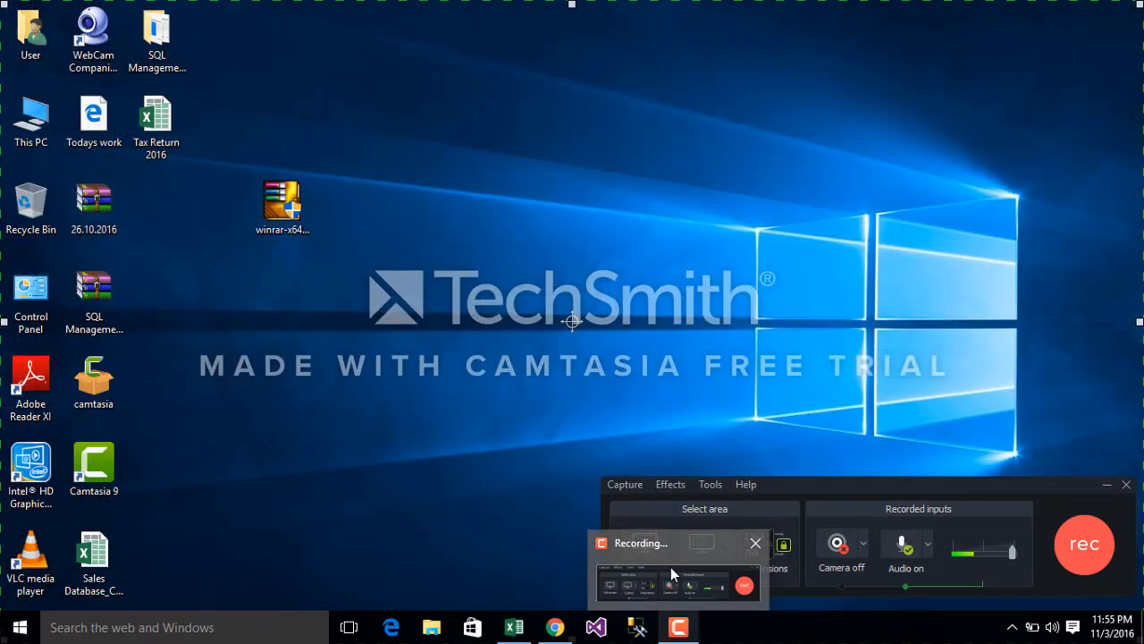
{"action": "left_click", "coordinate": [670, 567]}
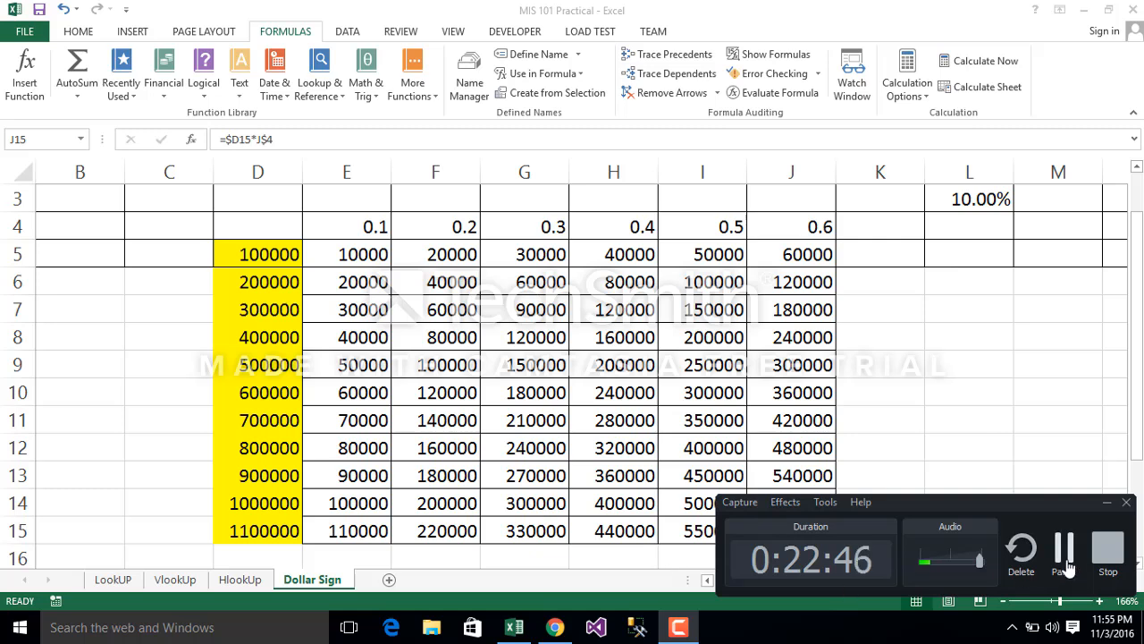